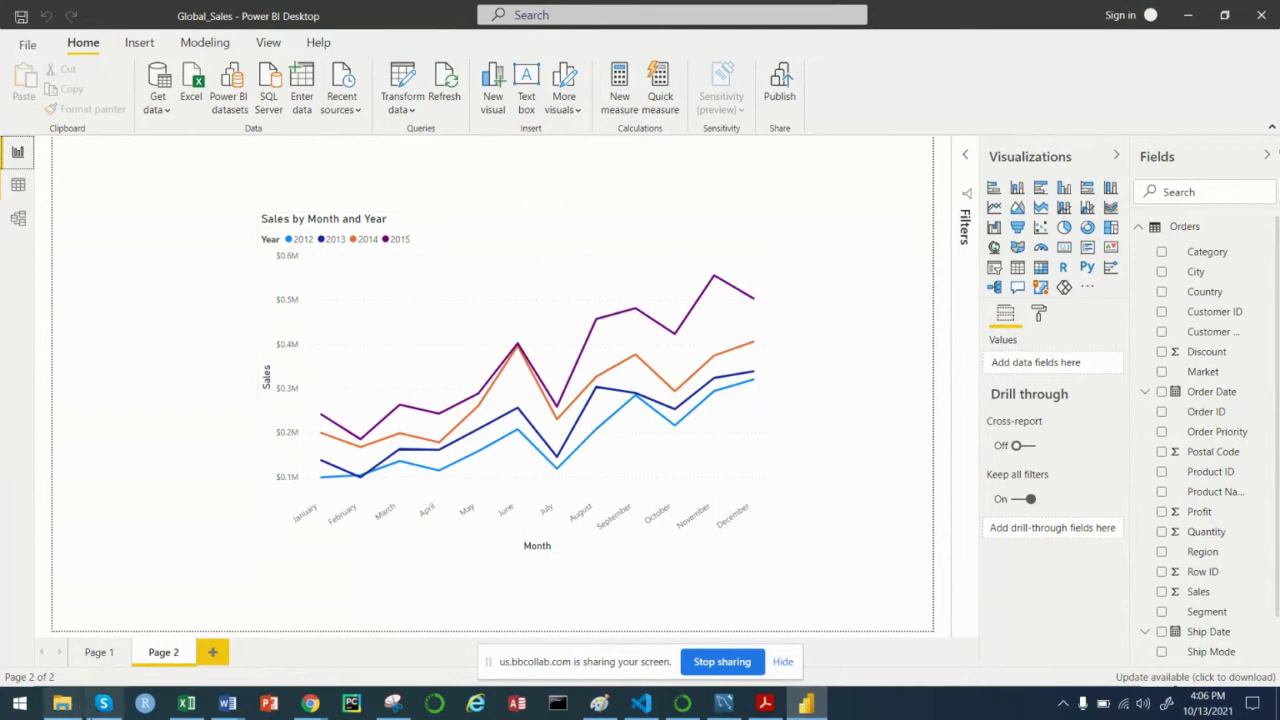
Step: Try the Quantity Sold by Category chart on Page 1 as a clustered bar chart and a pie chart, and undo both changes
{"action": "left_click", "coordinate": [118, 652]}
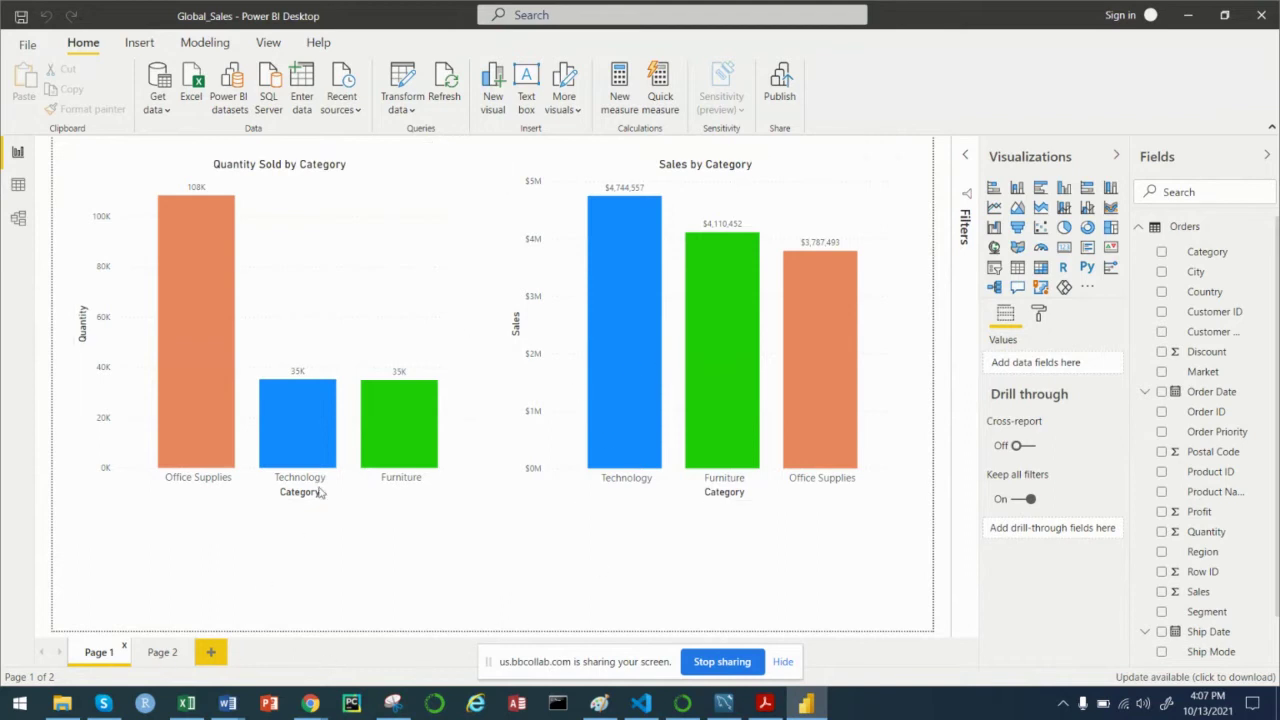
{"action": "left_click", "coordinate": [366, 265]}
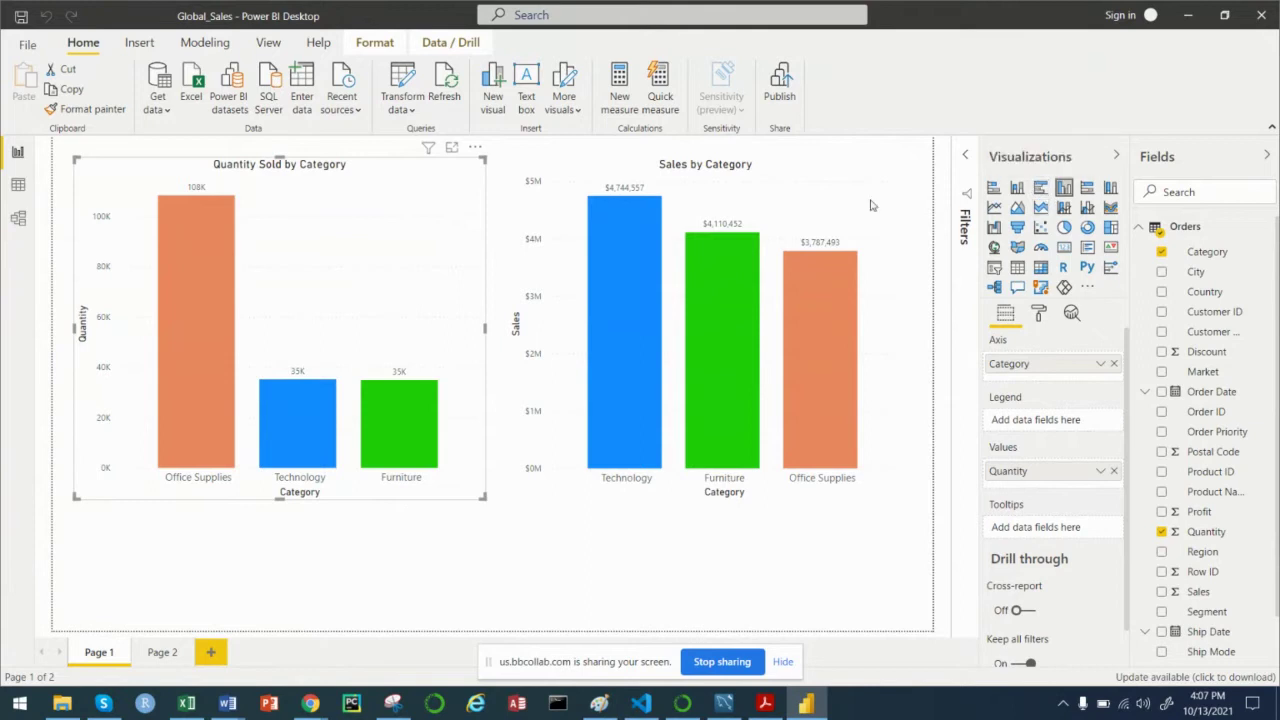
{"action": "left_click", "coordinate": [1041, 188]}
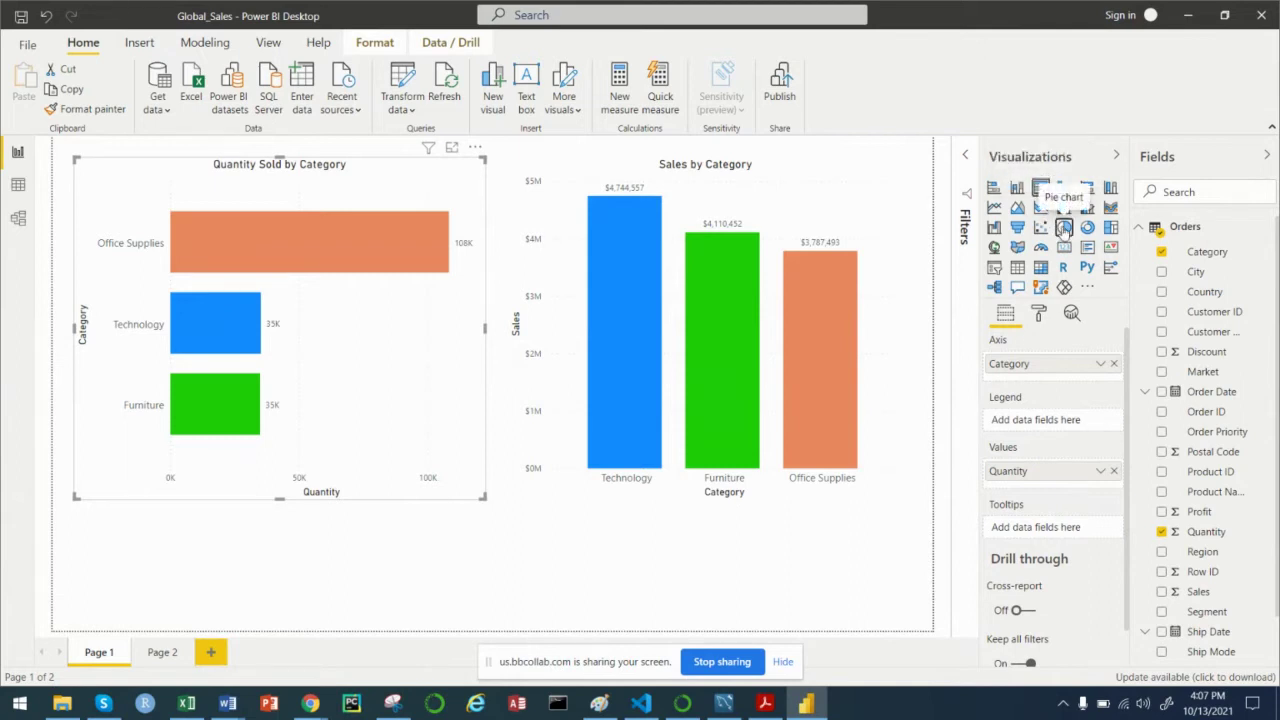
{"action": "left_click", "coordinate": [1063, 228]}
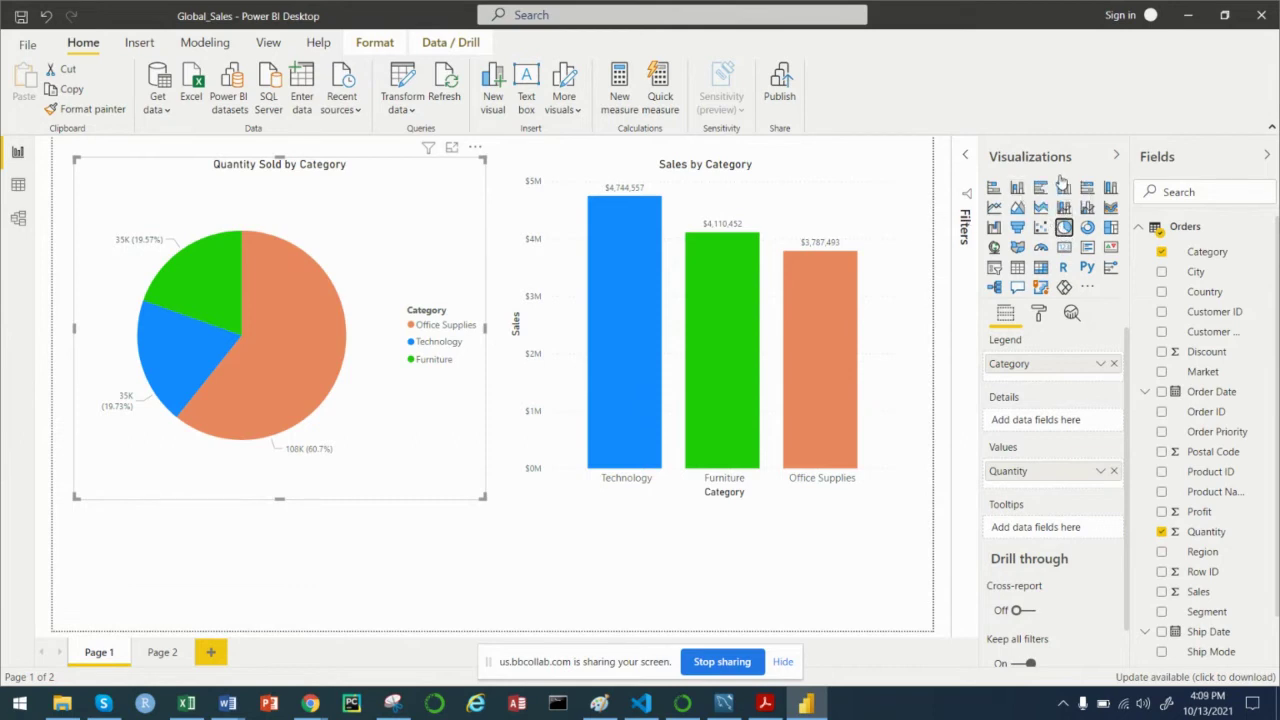
{"action": "left_click", "coordinate": [47, 17]}
{"action": "left_click", "coordinate": [47, 17]}
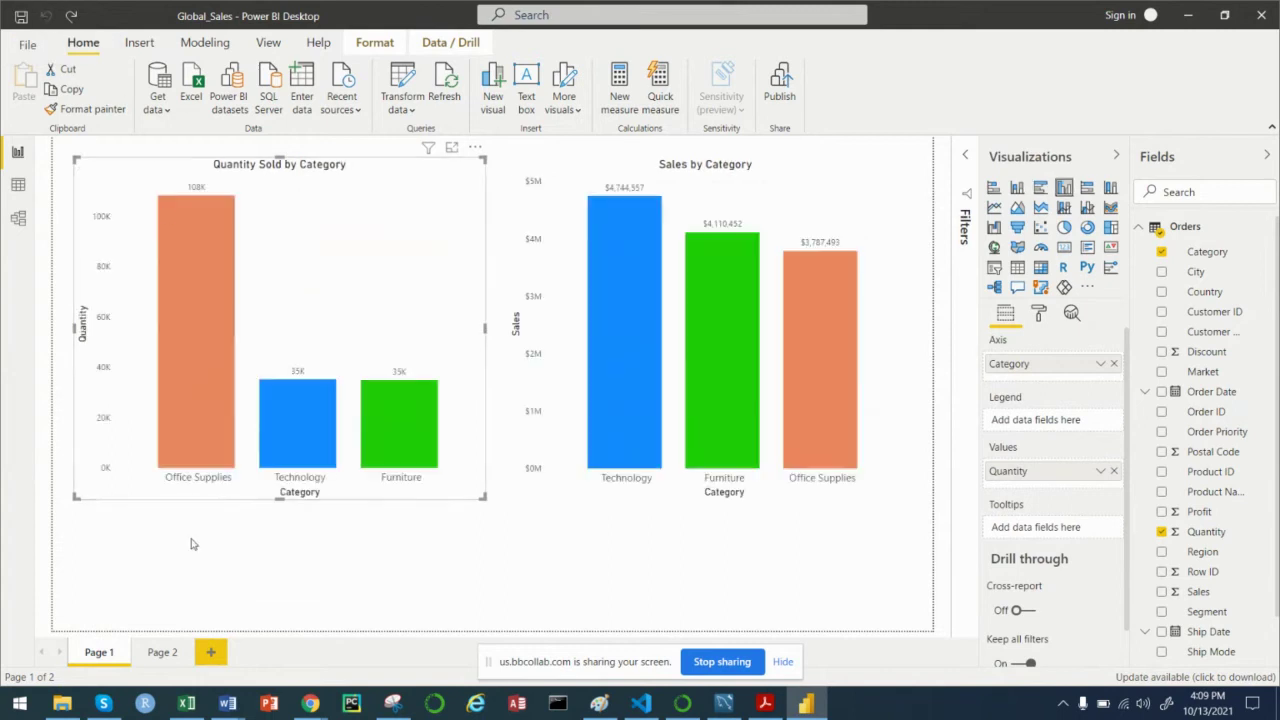
Step: Review the Sales by Month and Year line chart on Page 2 and the category charts on Page 1
{"action": "left_click", "coordinate": [163, 653]}
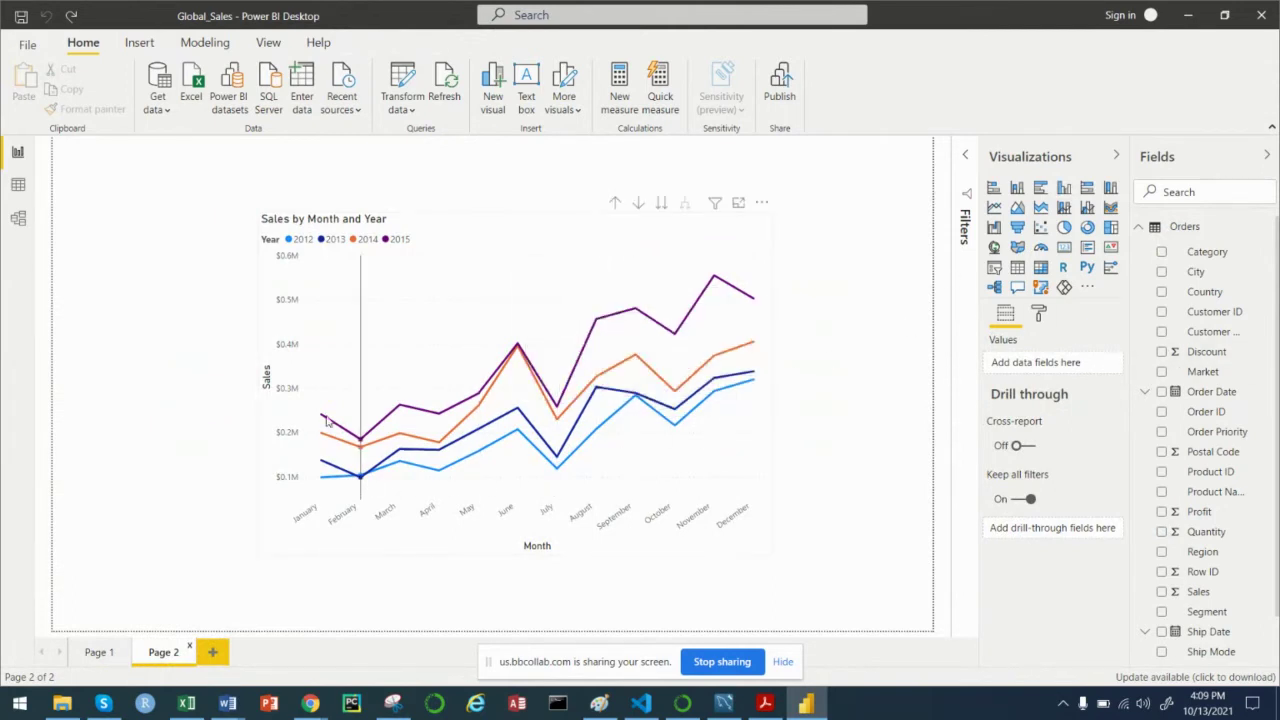
{"action": "mouse_move", "coordinate": [350, 316]}
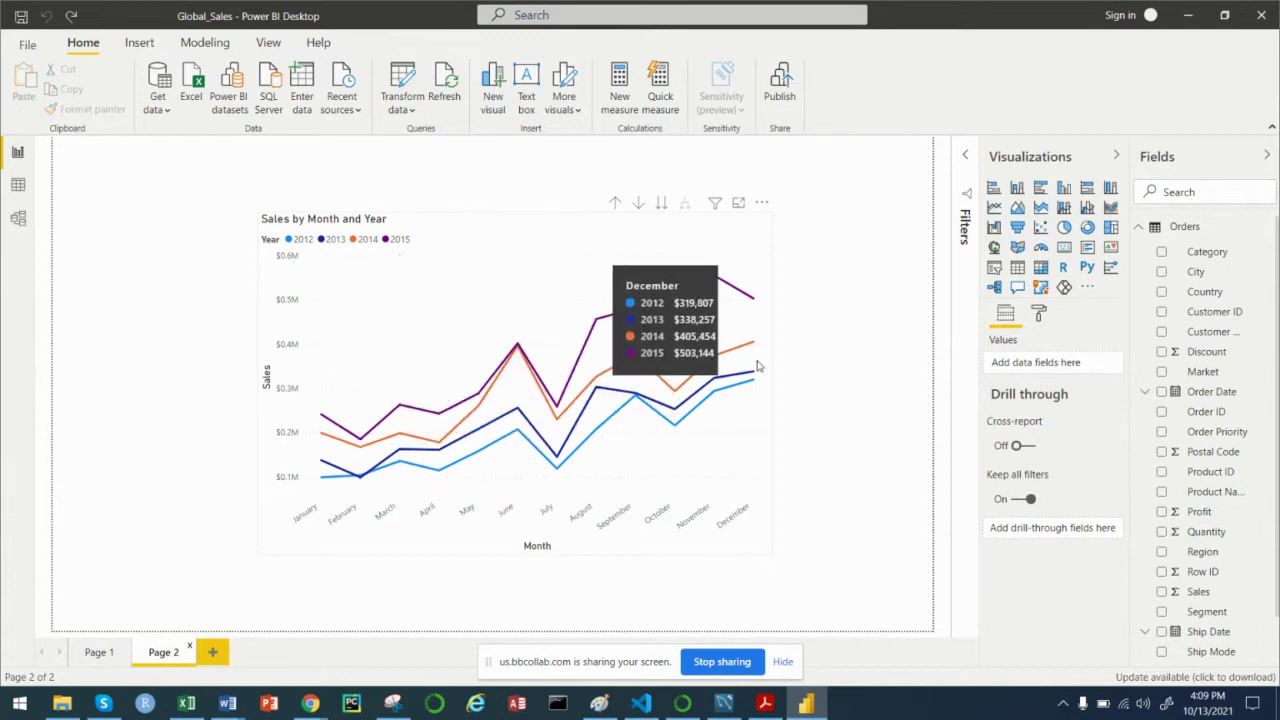
{"action": "left_click", "coordinate": [886, 477]}
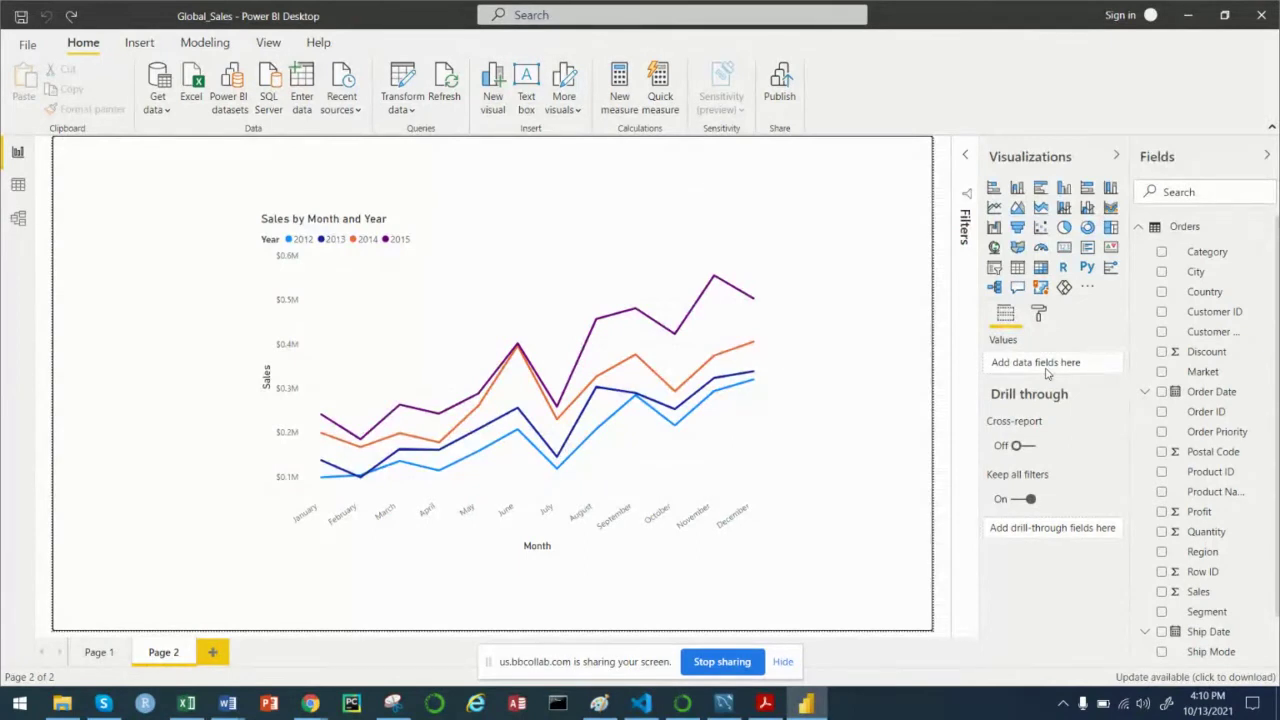
{"action": "left_click", "coordinate": [100, 655]}
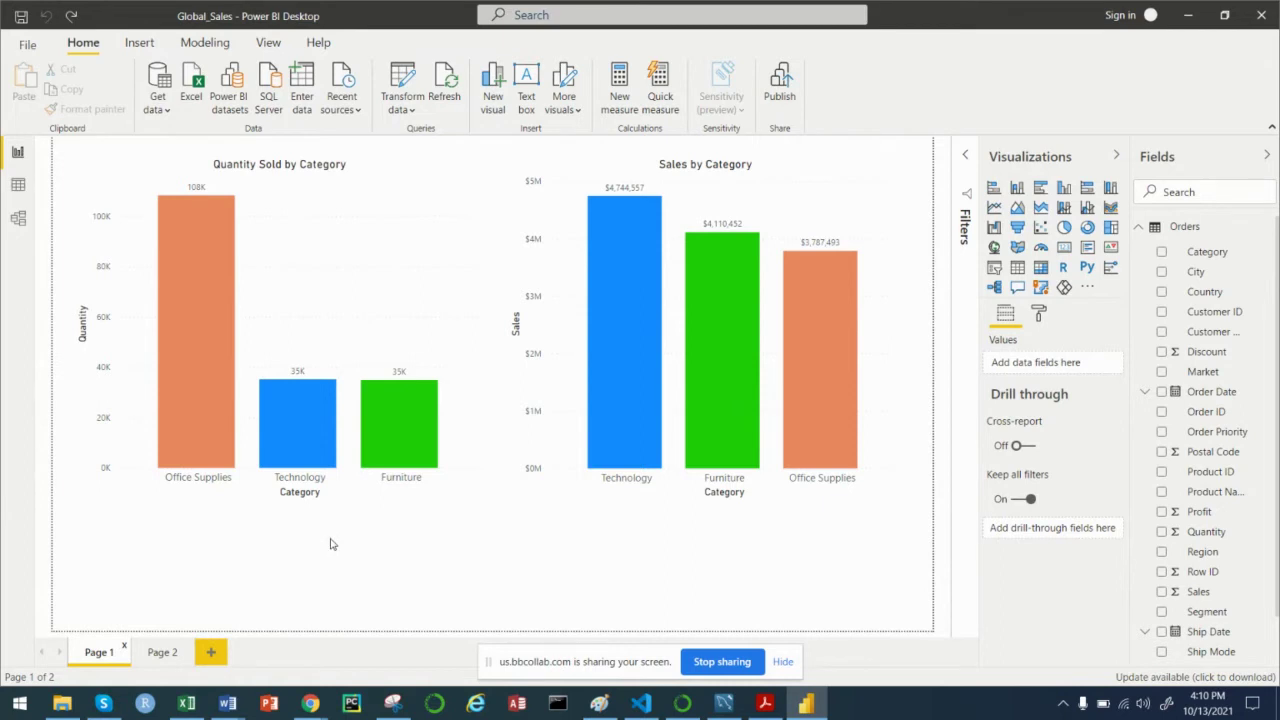
{"action": "left_click", "coordinate": [152, 655]}
Step: Add a new report page and place a table of Sales by Category in its upper-left area
{"action": "left_click", "coordinate": [210, 652]}
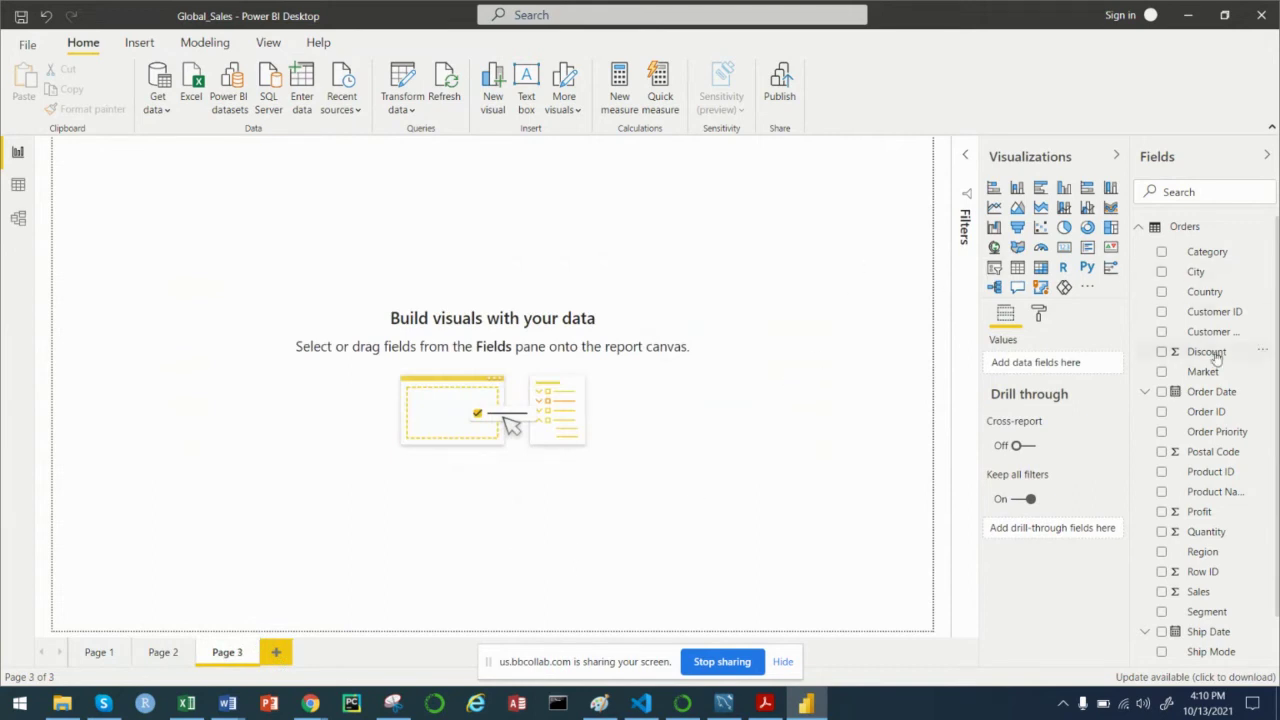
{"action": "left_click", "coordinate": [1162, 592]}
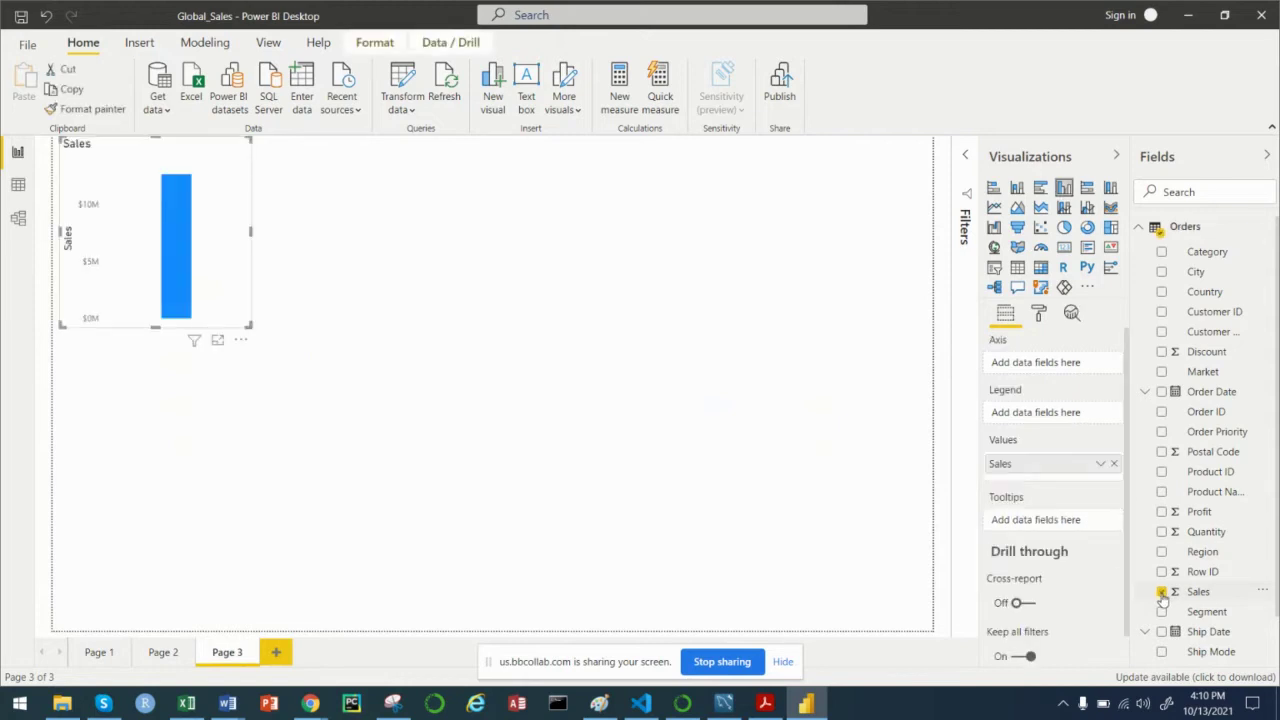
{"action": "left_click", "coordinate": [1162, 252]}
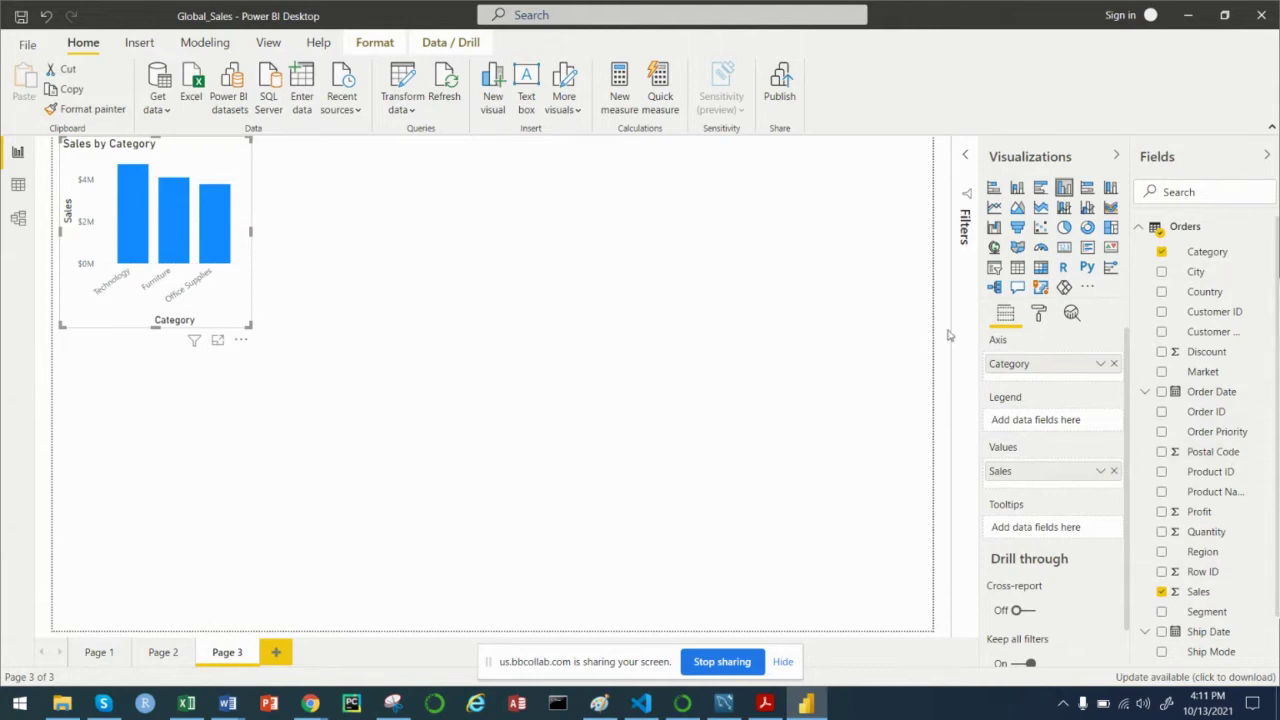
{"action": "left_click", "coordinate": [1017, 268]}
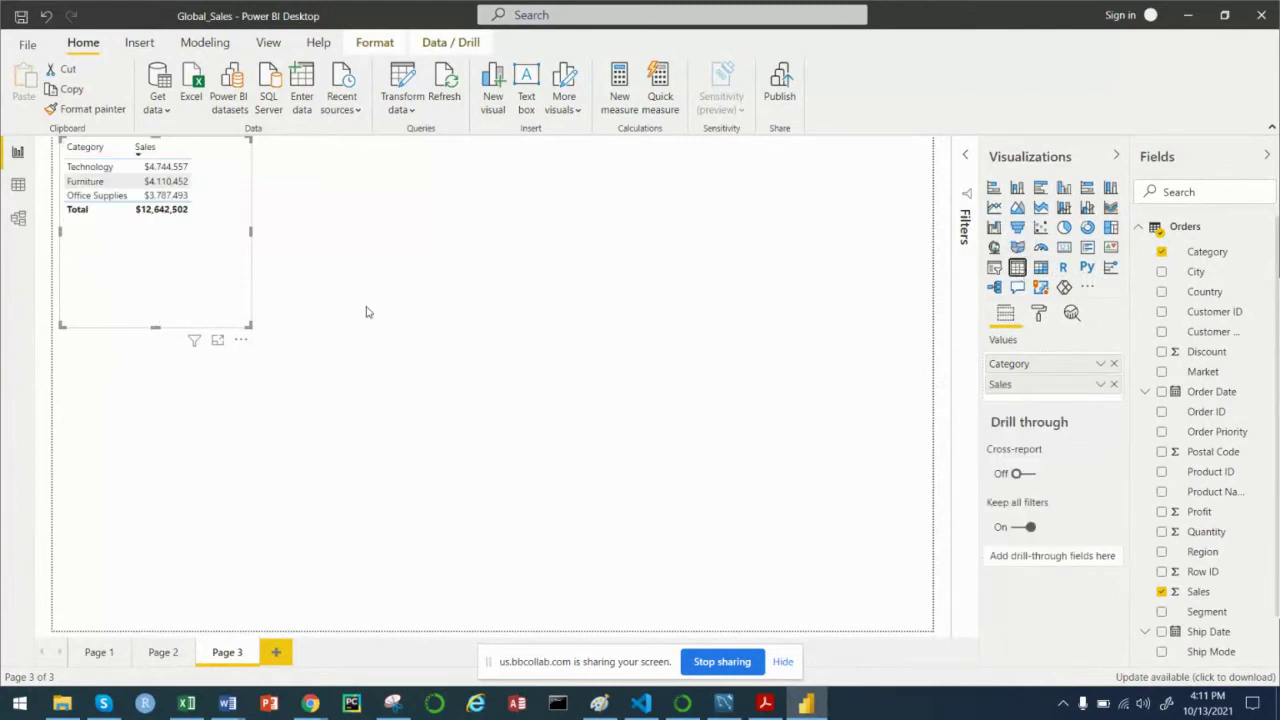
{"action": "left_click_drag", "start_coordinate": [211, 266], "coordinate": [353, 338]}
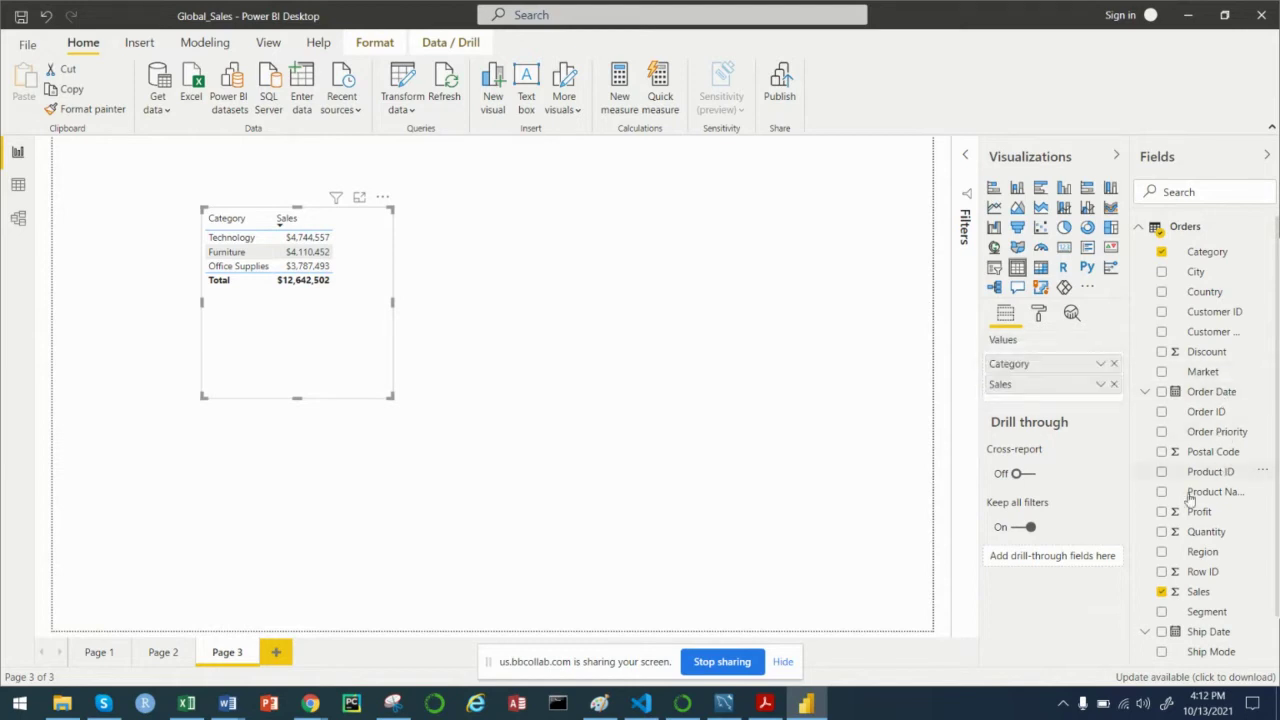
Step: Add Sub-Category to the table between Category and Sales, and enlarge the table and move it to the middle of the page
{"action": "scroll", "coordinate": [1192, 508], "scroll_direction": "down", "scroll_amount": 1}
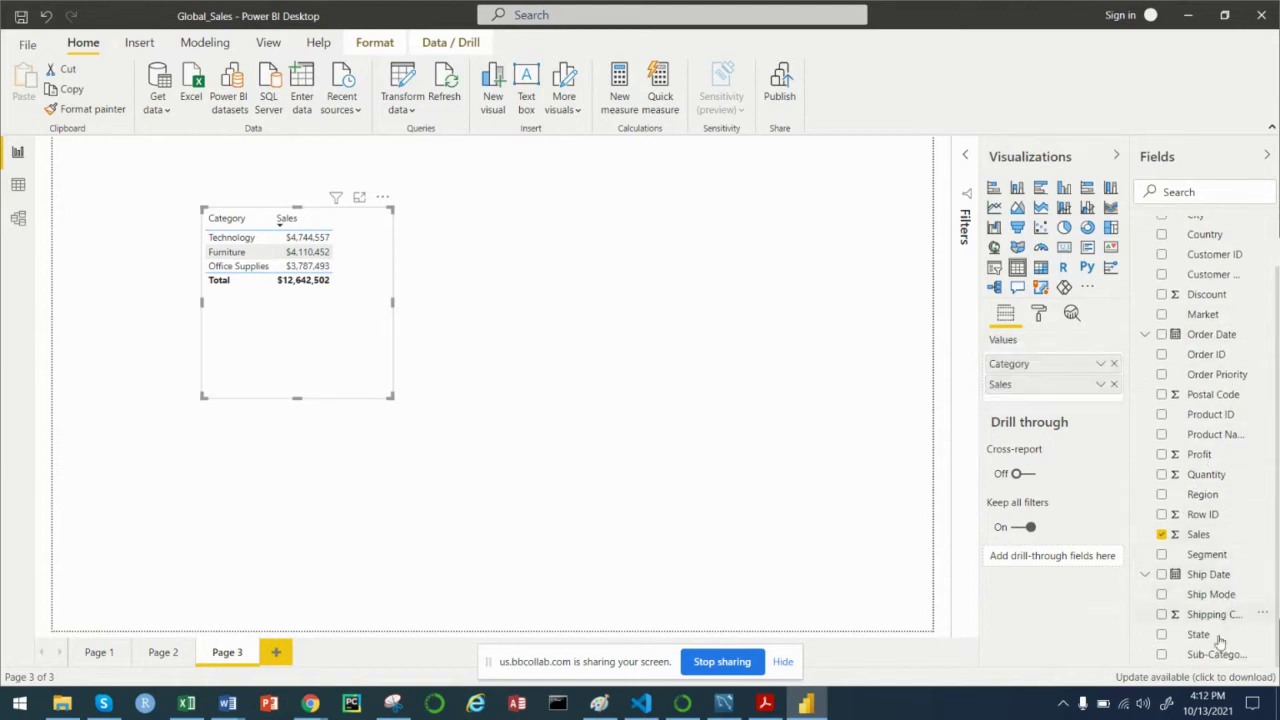
{"action": "left_click", "coordinate": [1161, 655]}
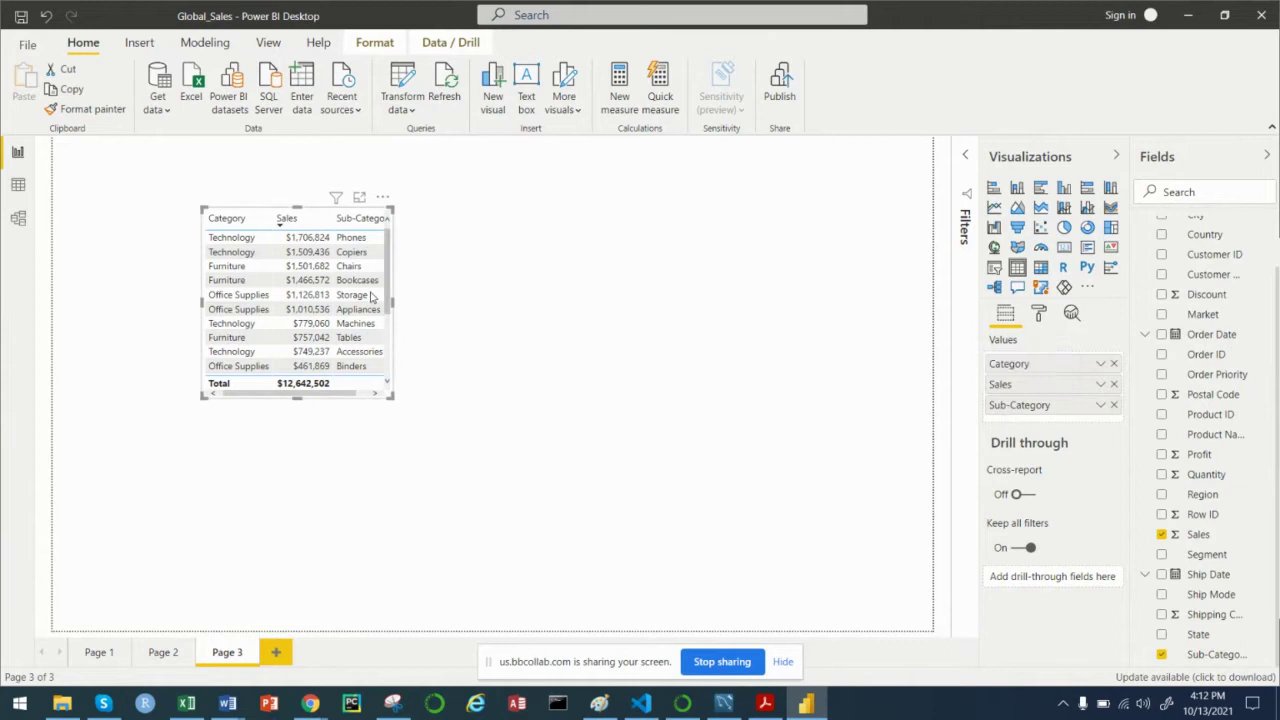
{"action": "left_click_drag", "start_coordinate": [391, 397], "coordinate": [428, 507]}
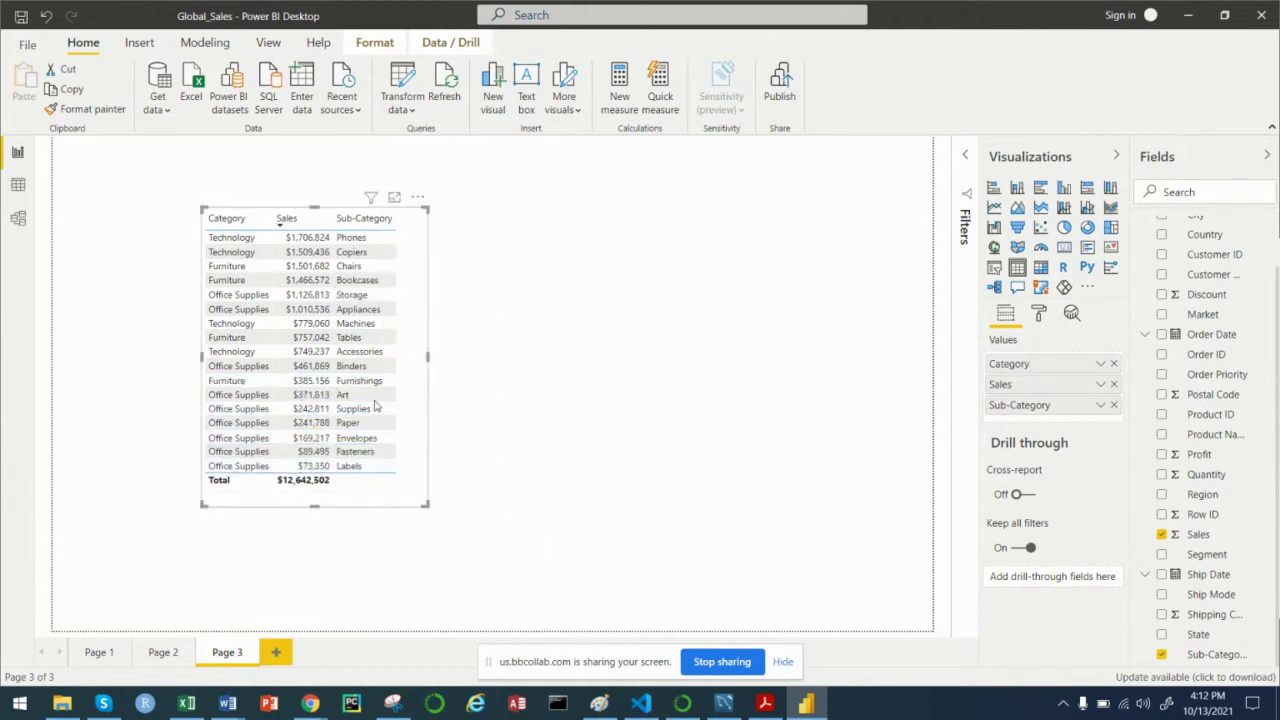
{"action": "left_click_drag", "start_coordinate": [417, 260], "coordinate": [617, 268]}
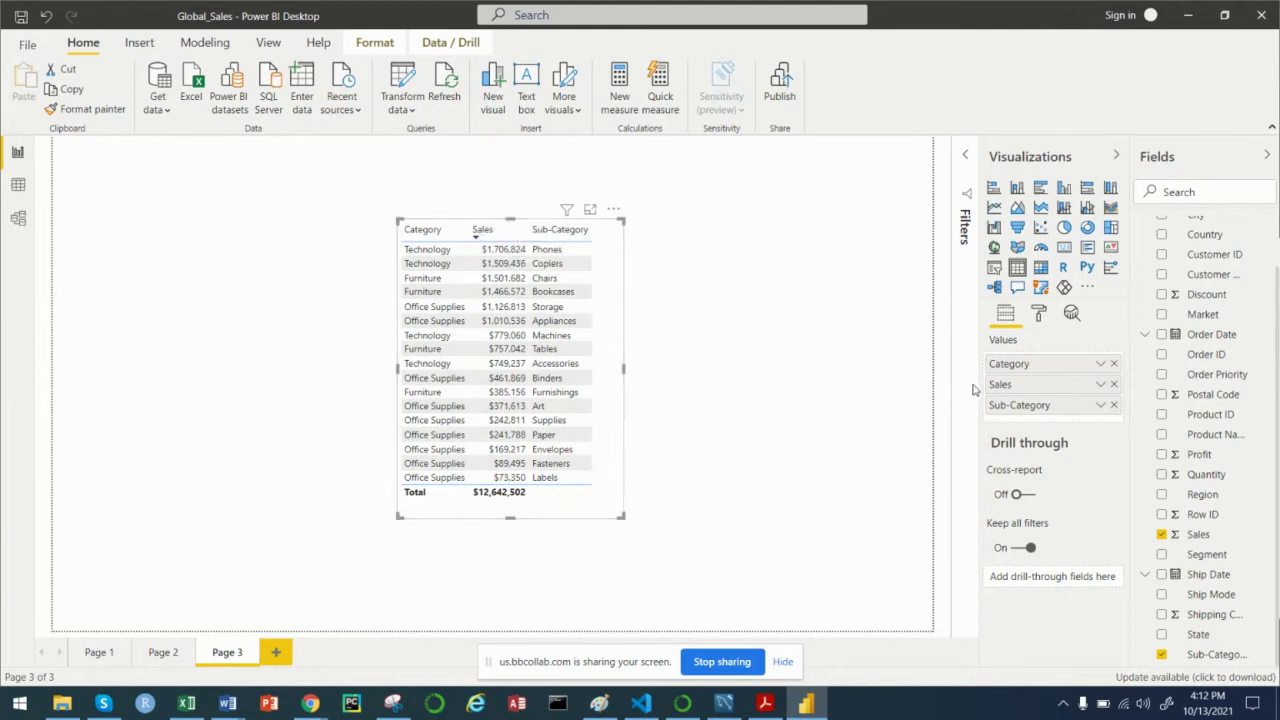
{"action": "left_click_drag", "start_coordinate": [1036, 415], "coordinate": [1042, 385]}
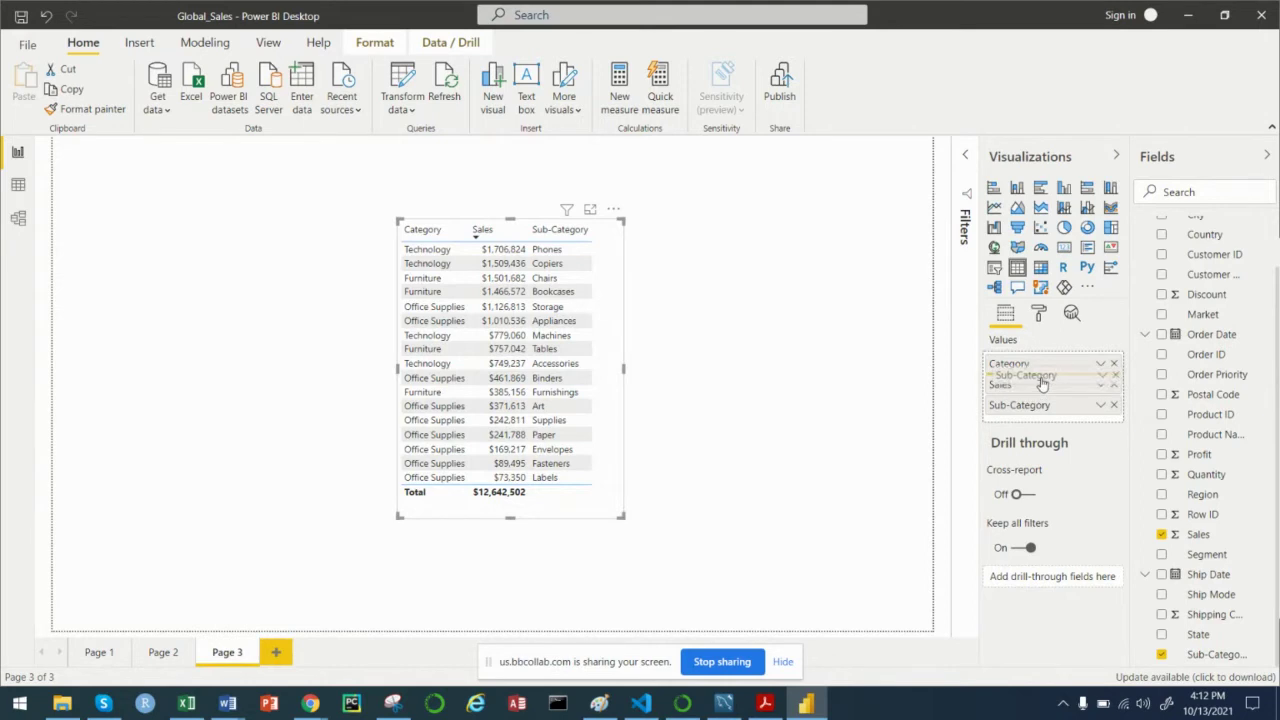
{"action": "left_click_drag", "start_coordinate": [1042, 385], "coordinate": [1040, 381]}
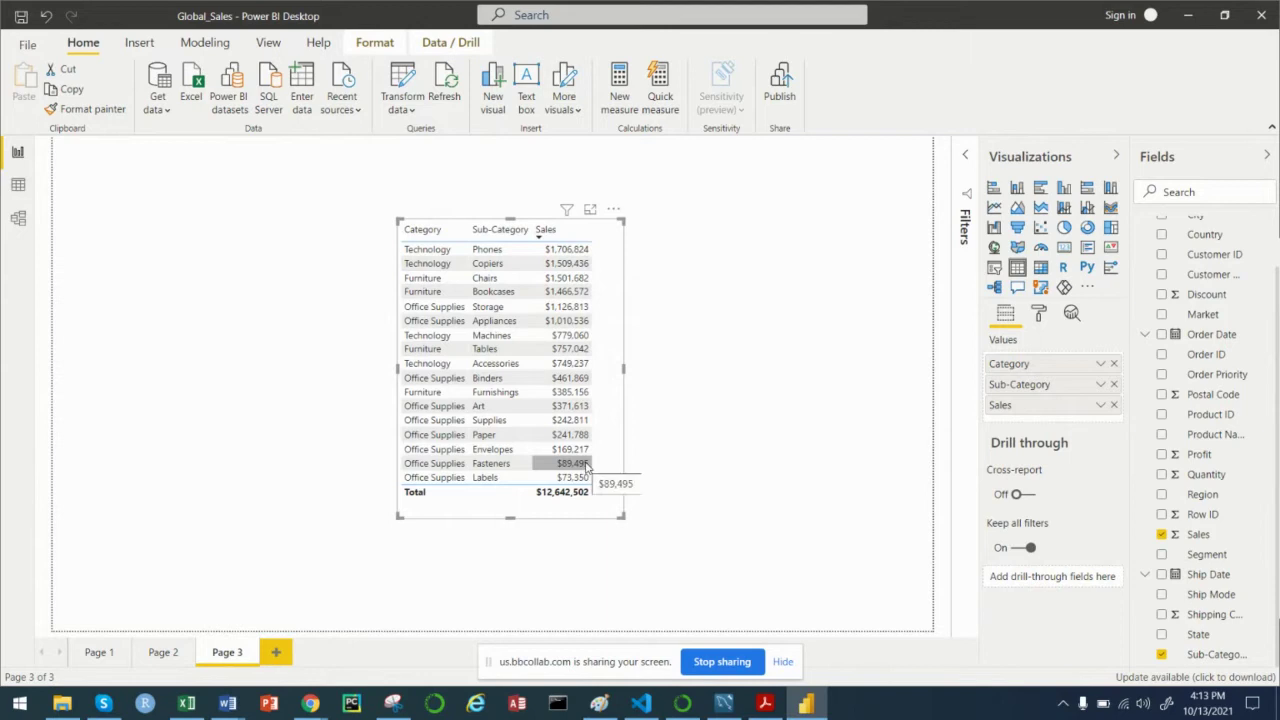
{"action": "left_click", "coordinate": [1187, 16]}
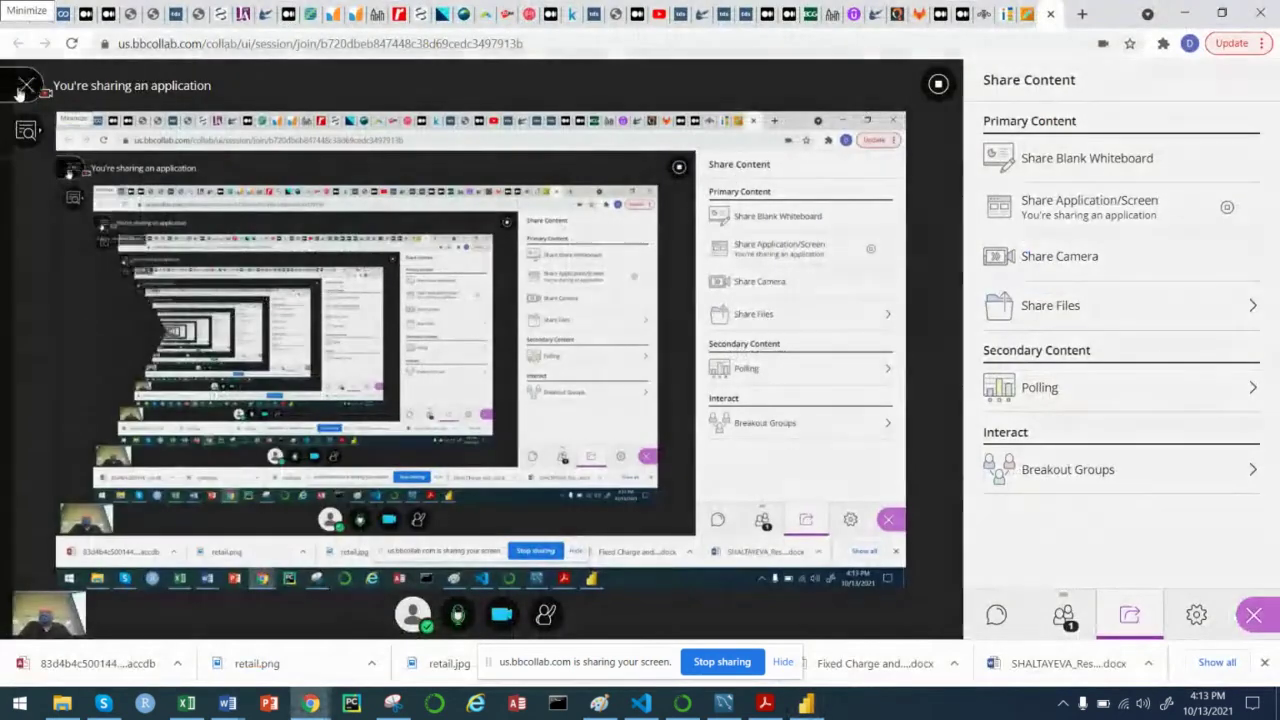
{"action": "left_click", "coordinate": [22, 88]}
{"action": "left_click", "coordinate": [22, 88]}
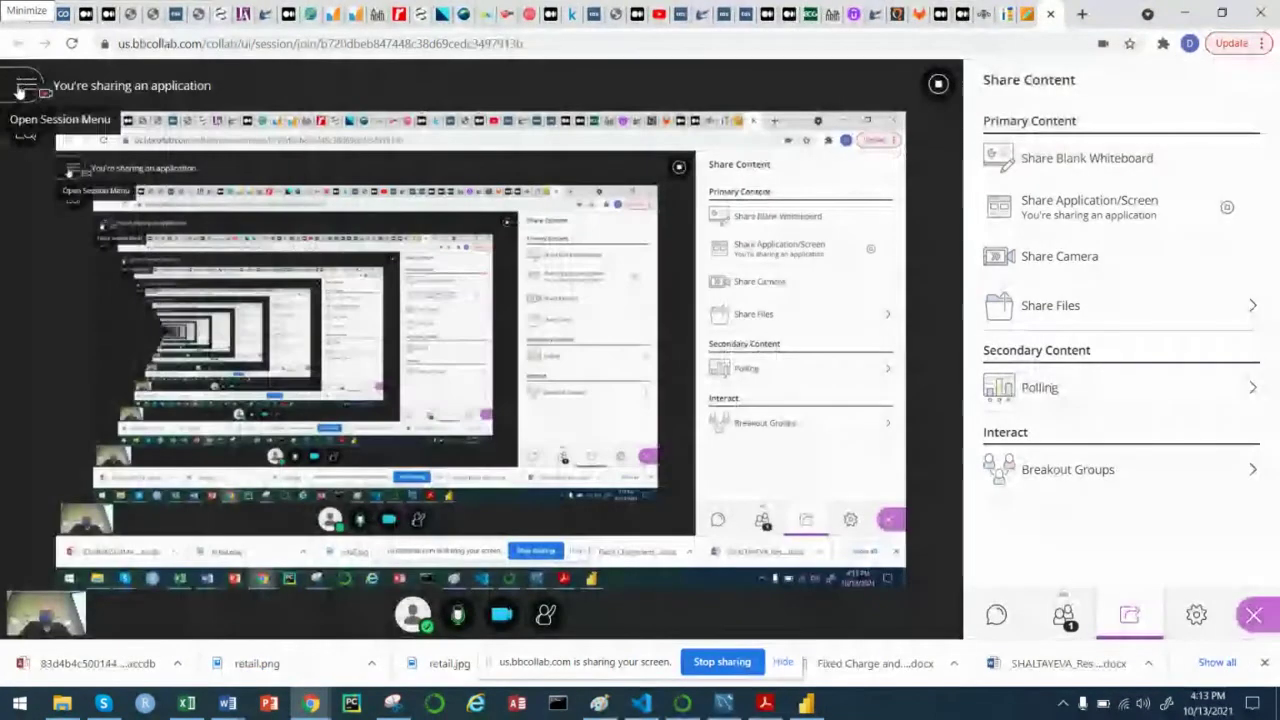
{"action": "left_click", "coordinate": [808, 704]}
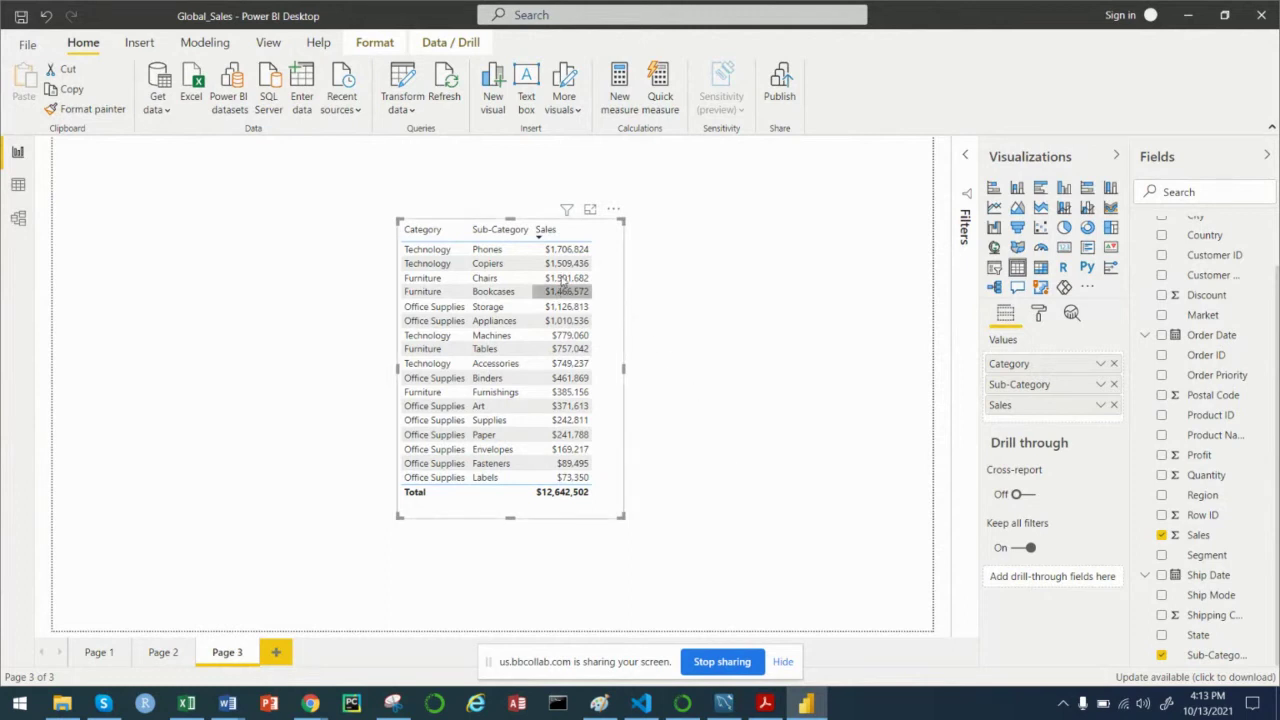
Step: Sort the table by Category in ascending order
{"action": "mouse_move", "coordinate": [564, 264]}
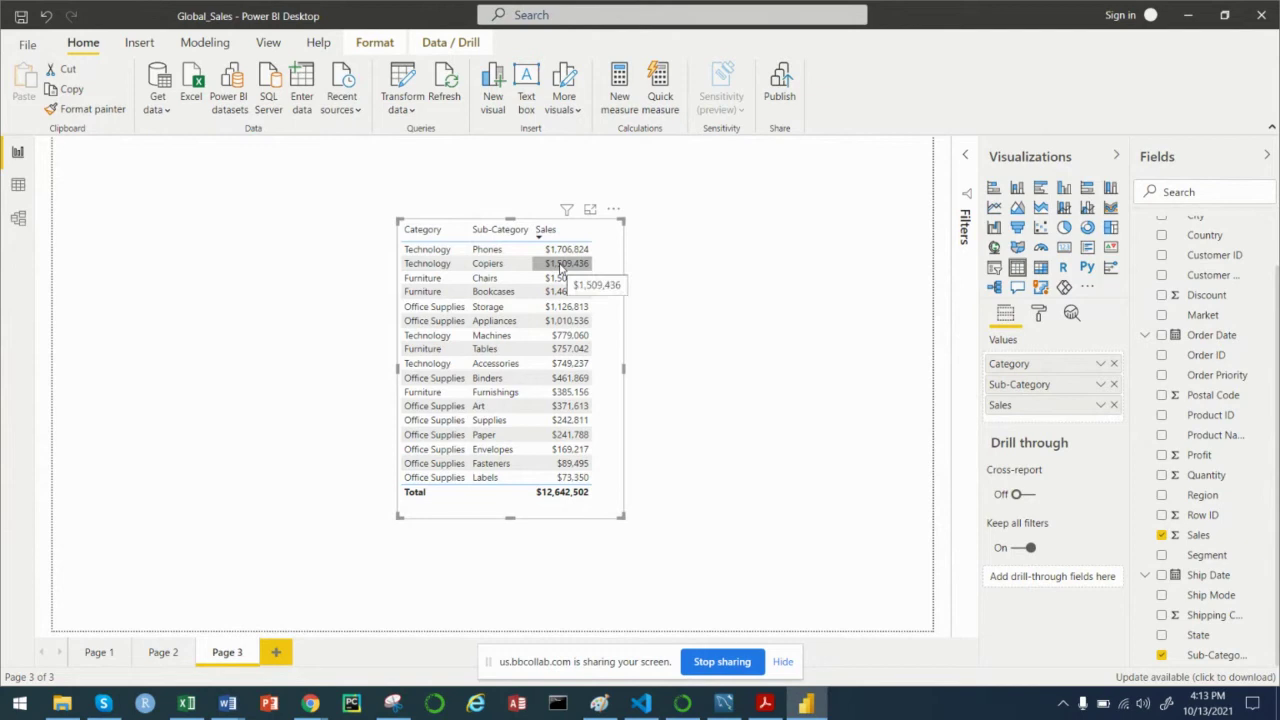
{"action": "left_click", "coordinate": [410, 232]}
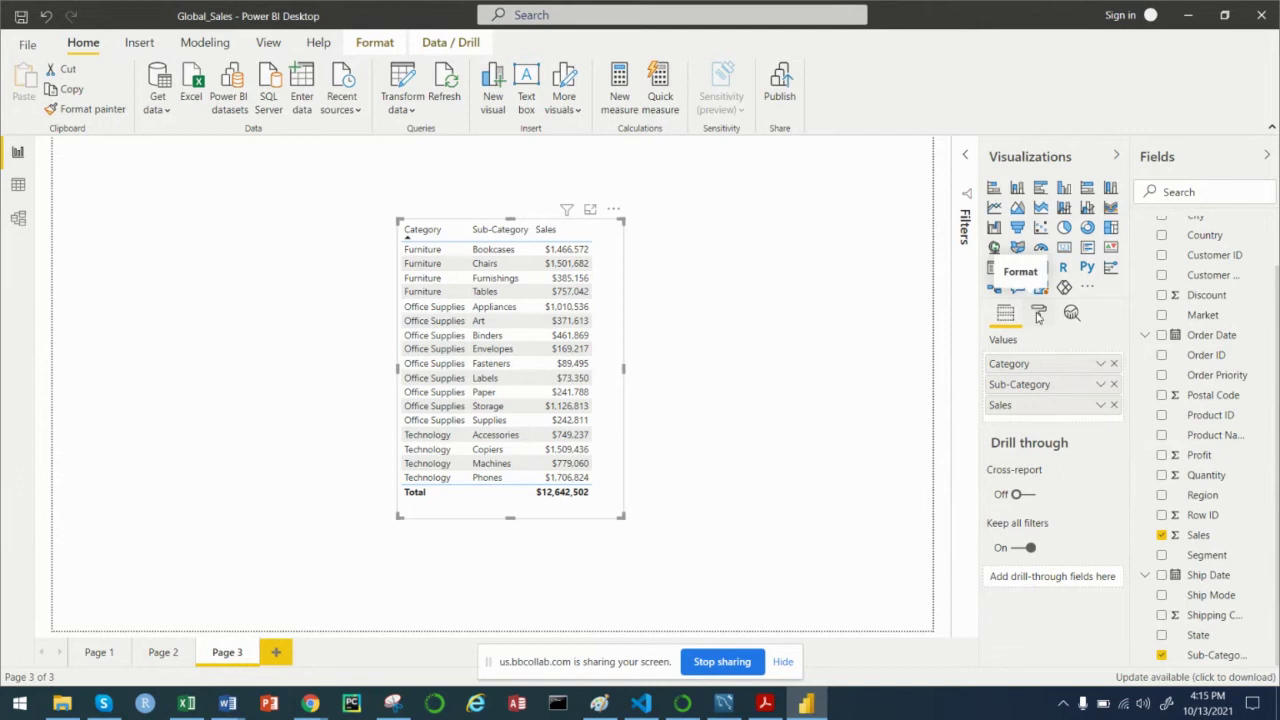
Step: Turn on conditional background color formatting for the table's Sales column
{"action": "left_click", "coordinate": [1038, 316]}
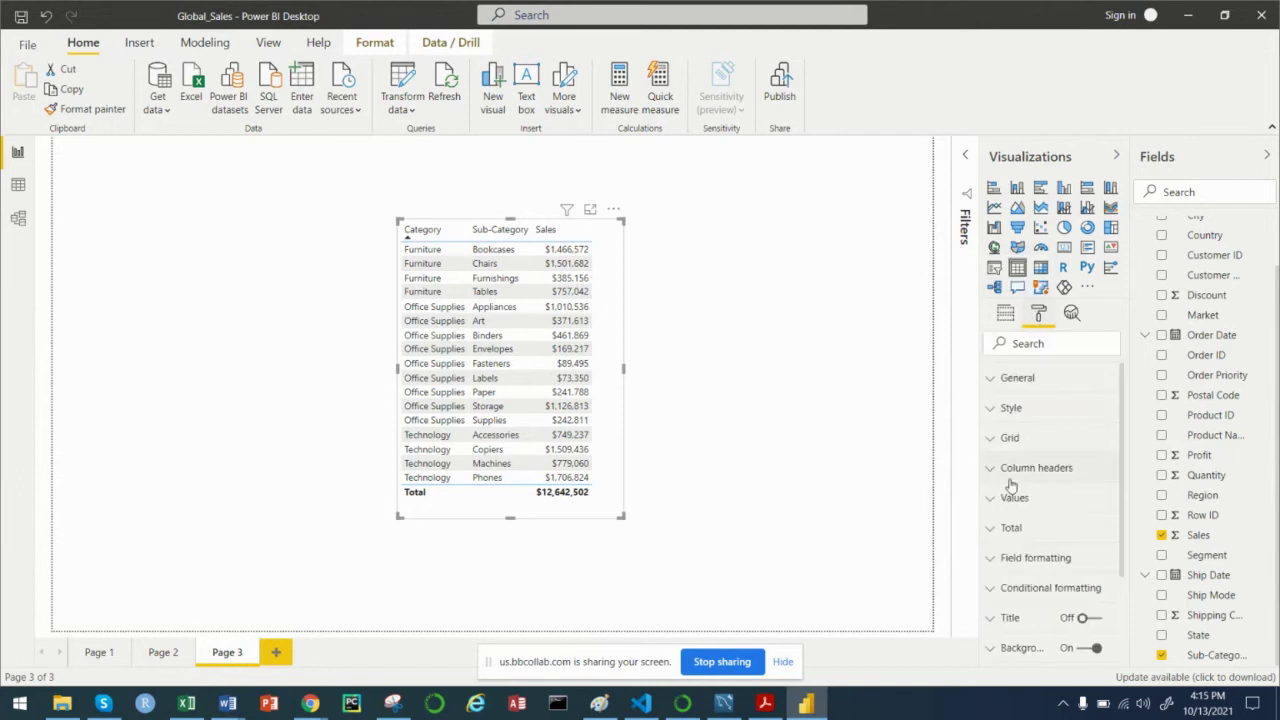
{"action": "scroll", "coordinate": [1010, 490], "scroll_direction": "down", "scroll_amount": 3}
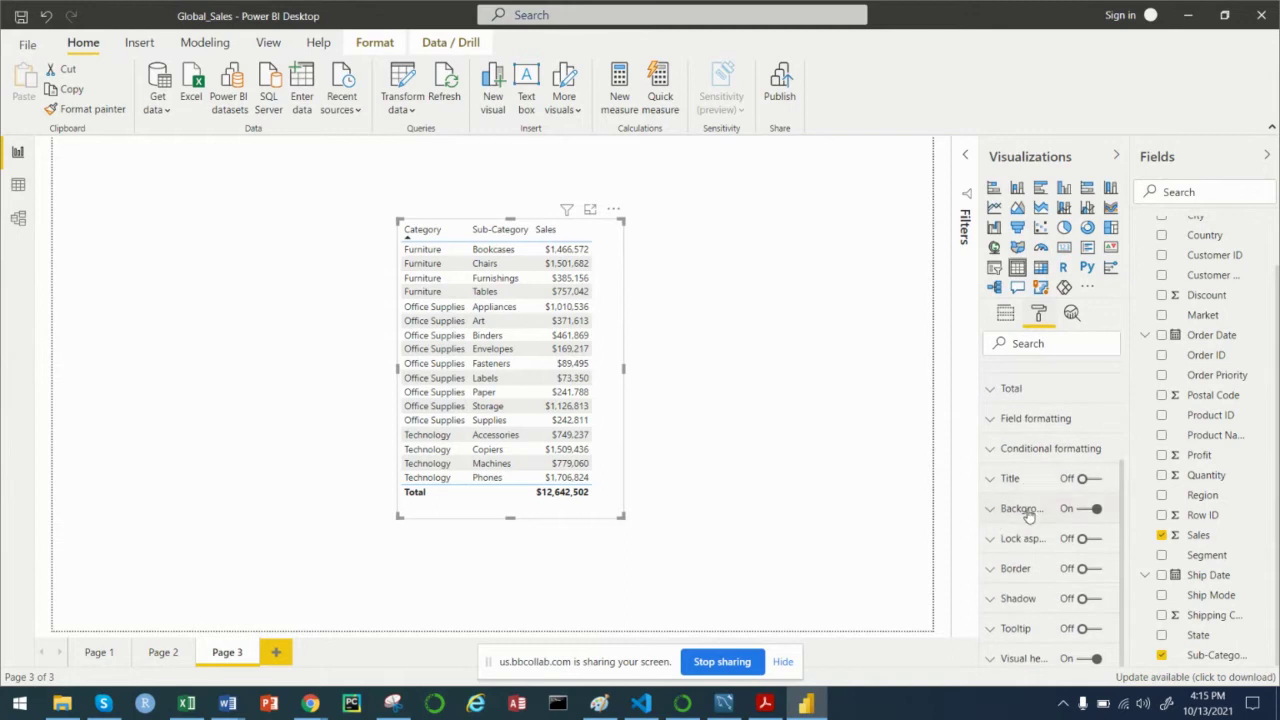
{"action": "scroll", "coordinate": [1040, 474], "scroll_direction": "up", "scroll_amount": 3}
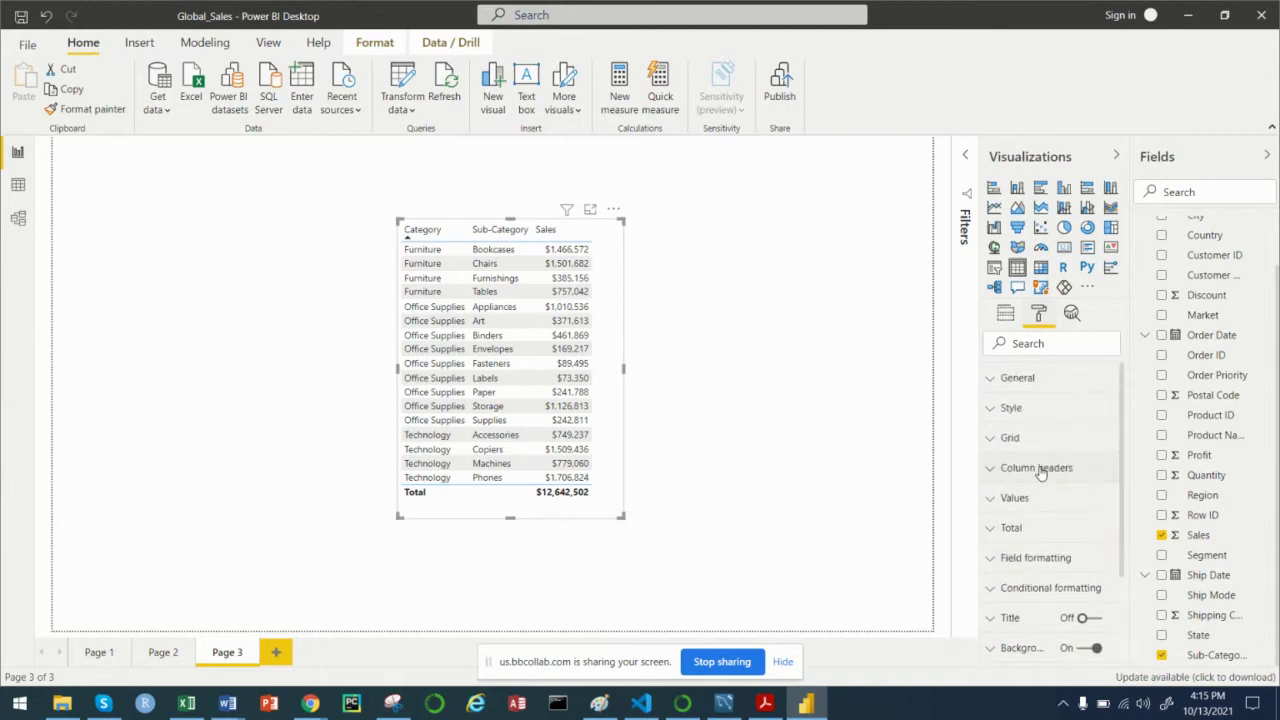
{"action": "scroll", "coordinate": [1040, 474], "scroll_direction": "down", "scroll_amount": 3}
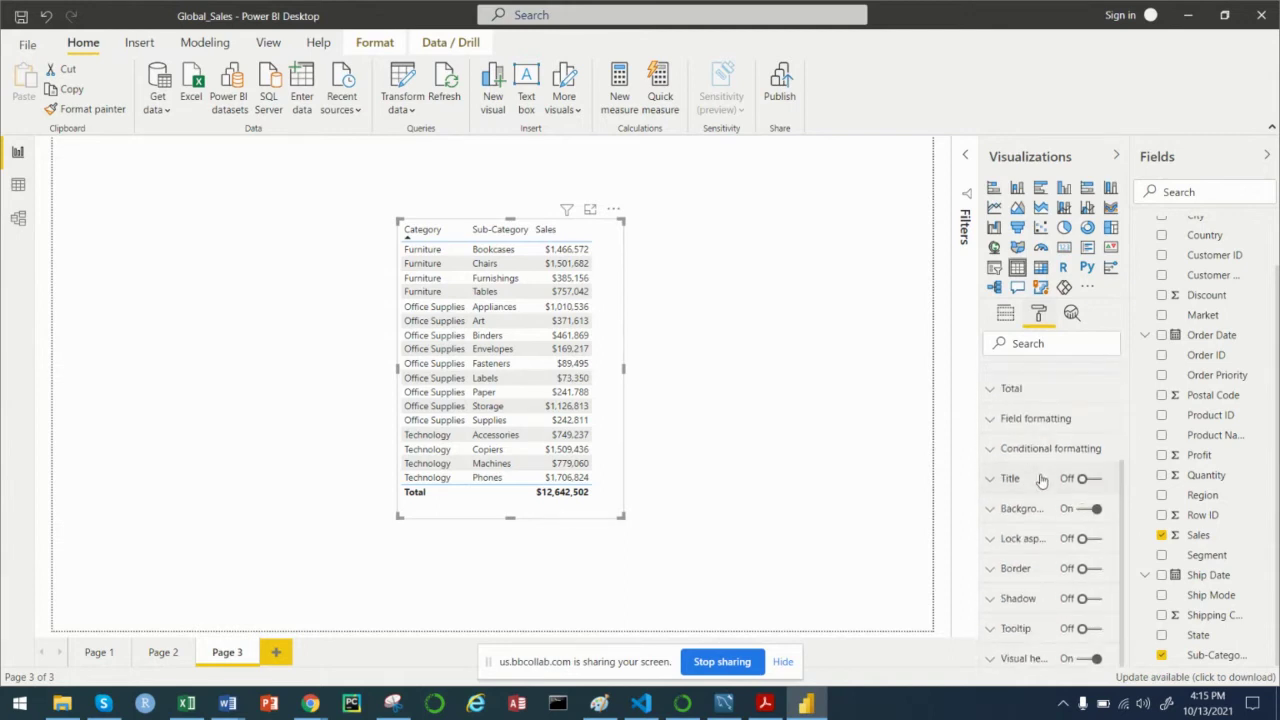
{"action": "left_click", "coordinate": [989, 453]}
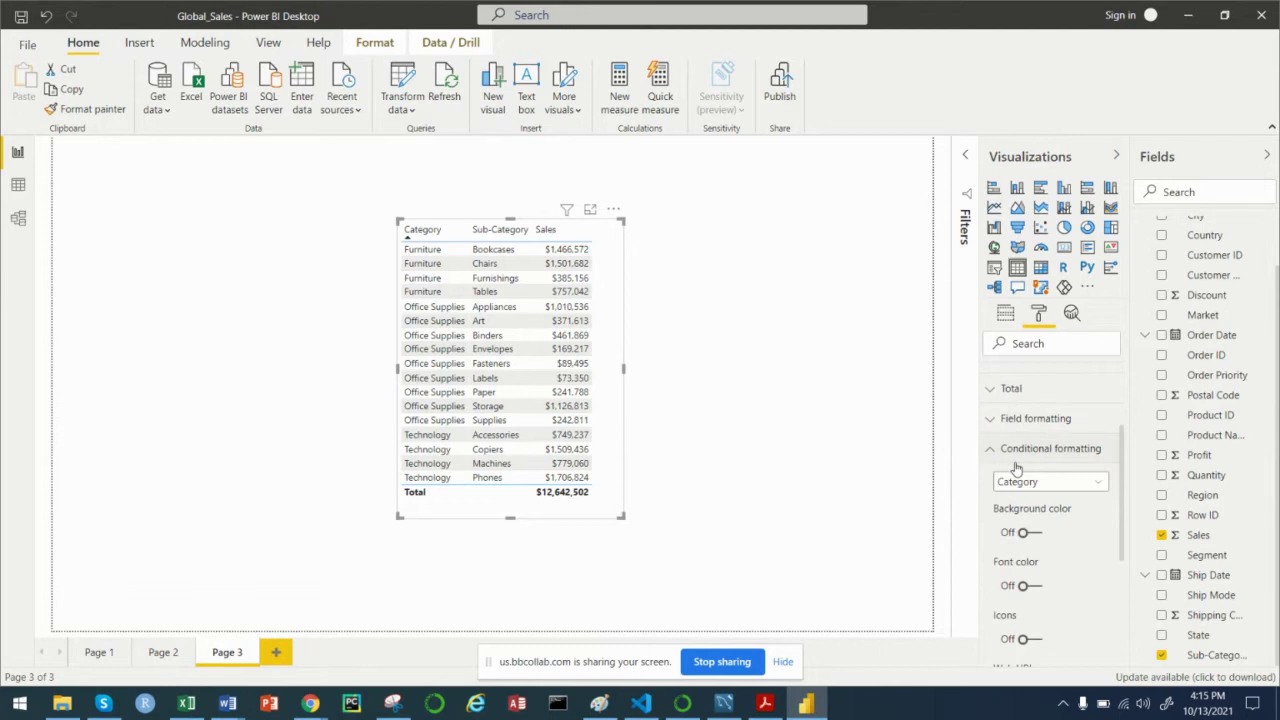
{"action": "scroll", "coordinate": [1040, 483], "scroll_direction": "down", "scroll_amount": 2}
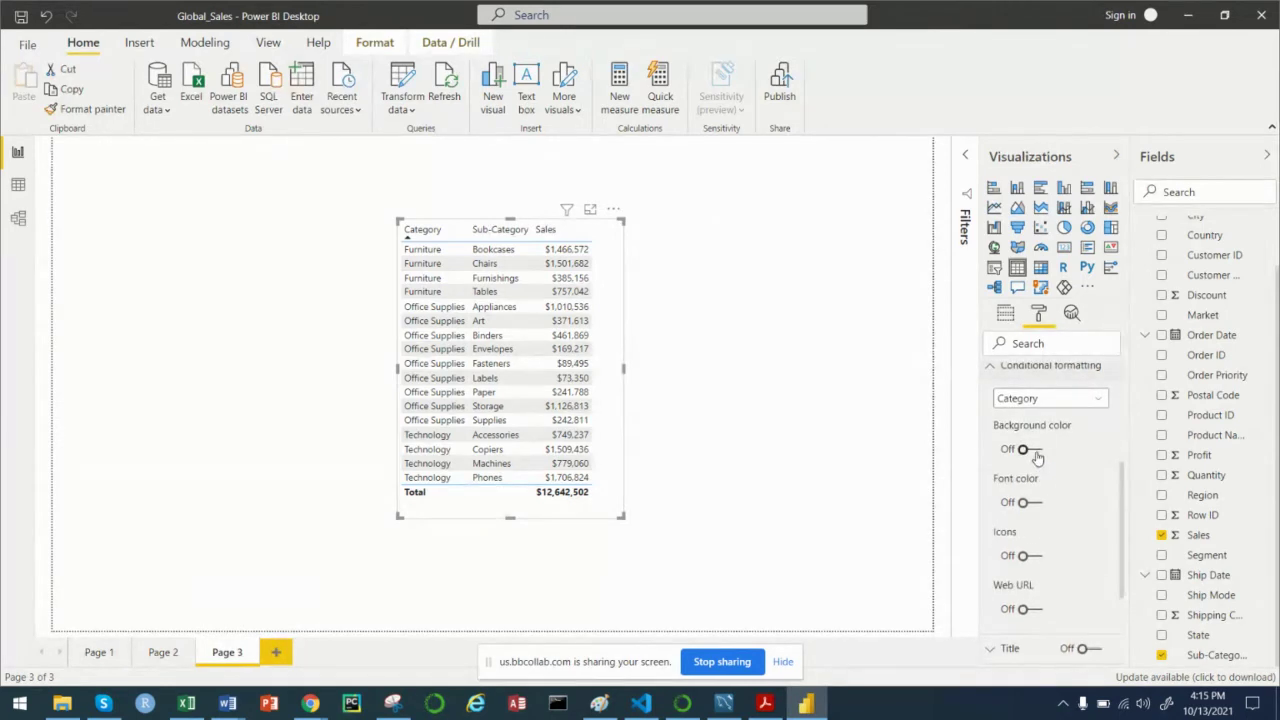
{"action": "left_click", "coordinate": [1036, 400]}
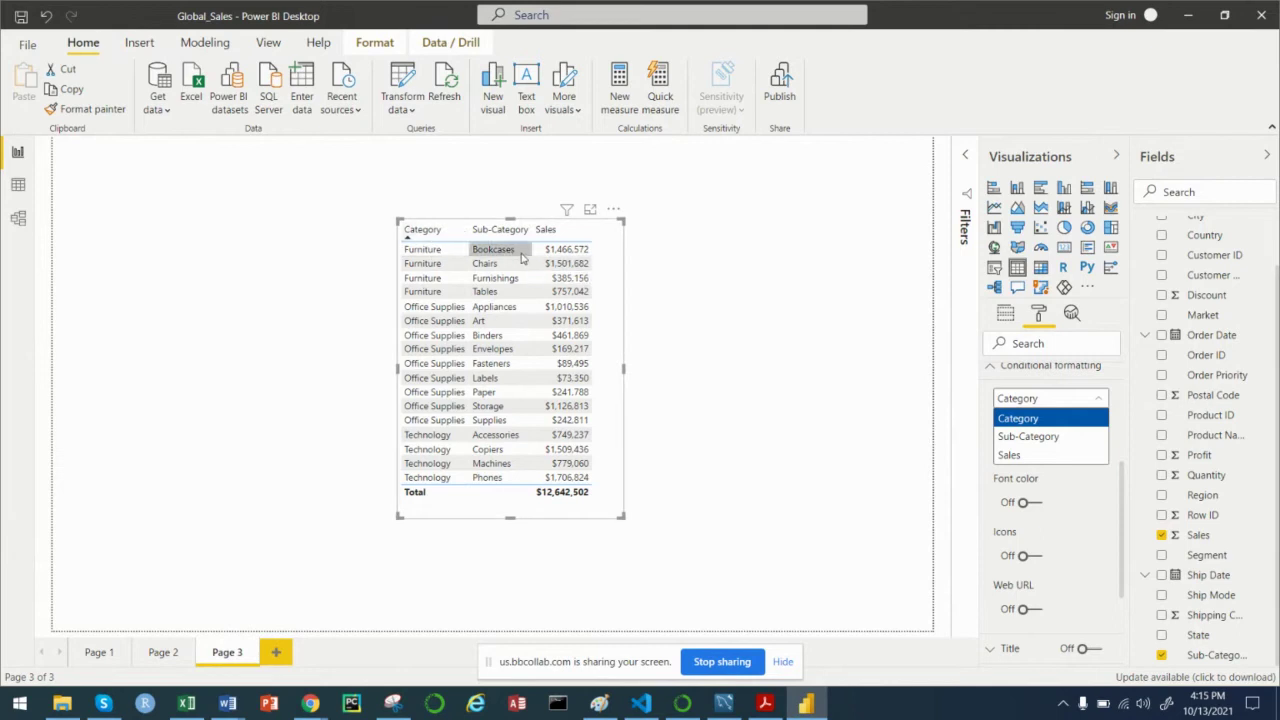
{"action": "left_click", "coordinate": [1048, 456]}
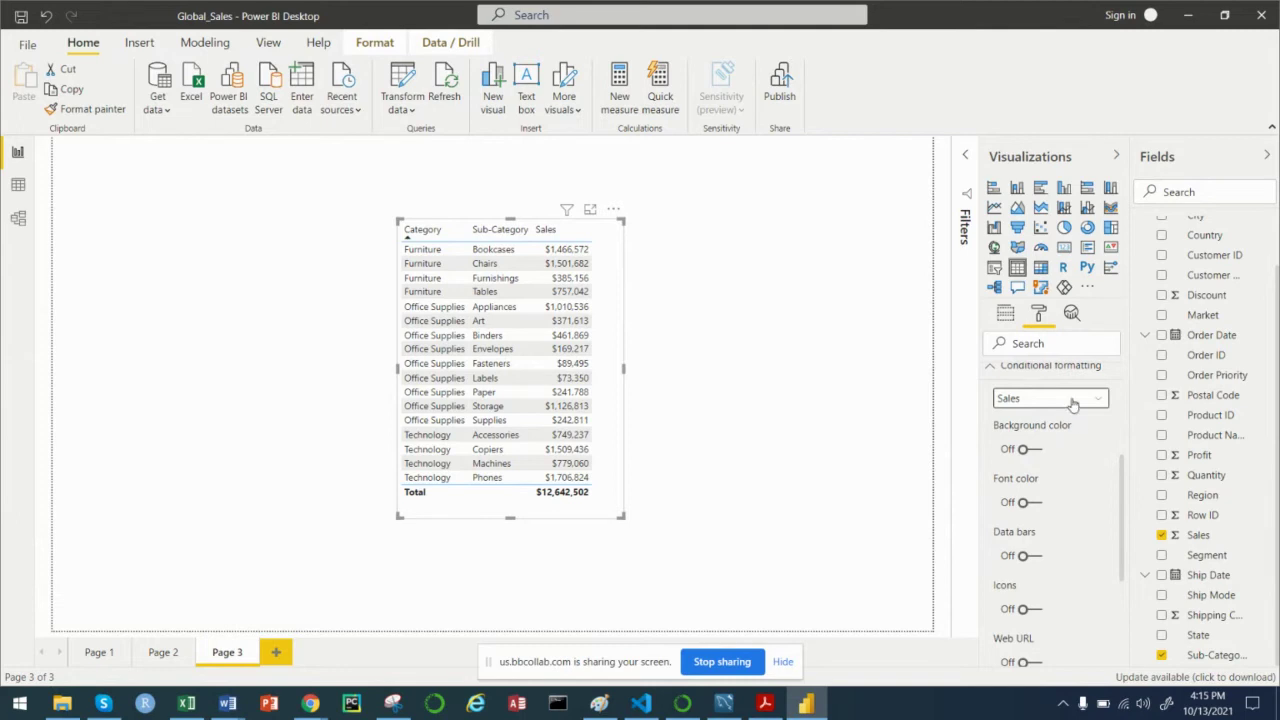
{"action": "left_click", "coordinate": [1033, 451]}
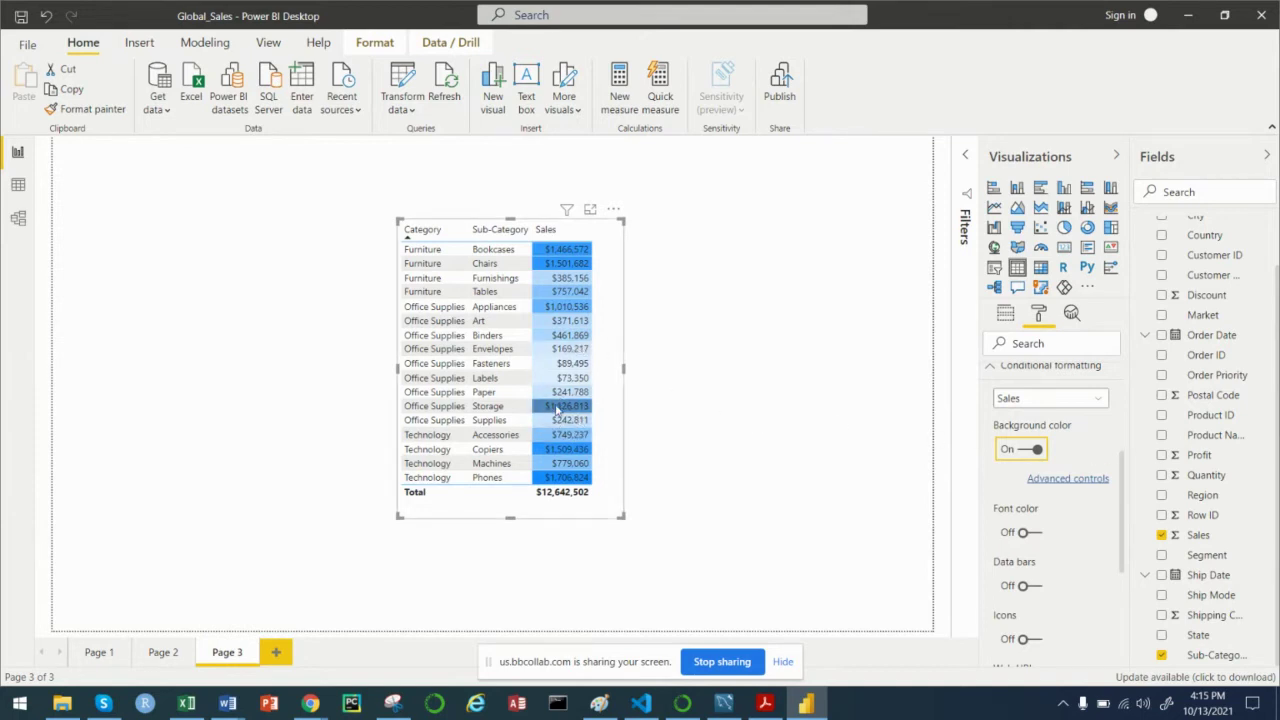
Step: Review the advanced background color scale settings for Sales without changing them, and save the report
{"action": "left_click", "coordinate": [1059, 484]}
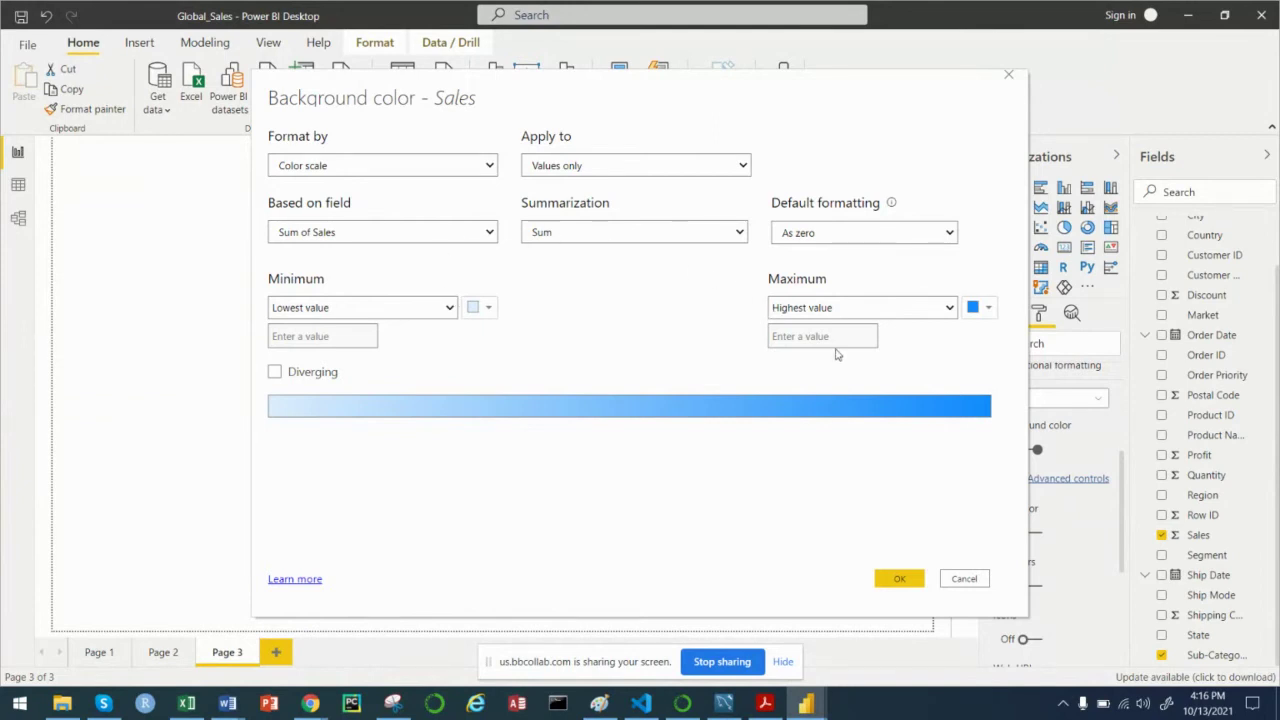
{"action": "left_click", "coordinate": [964, 579]}
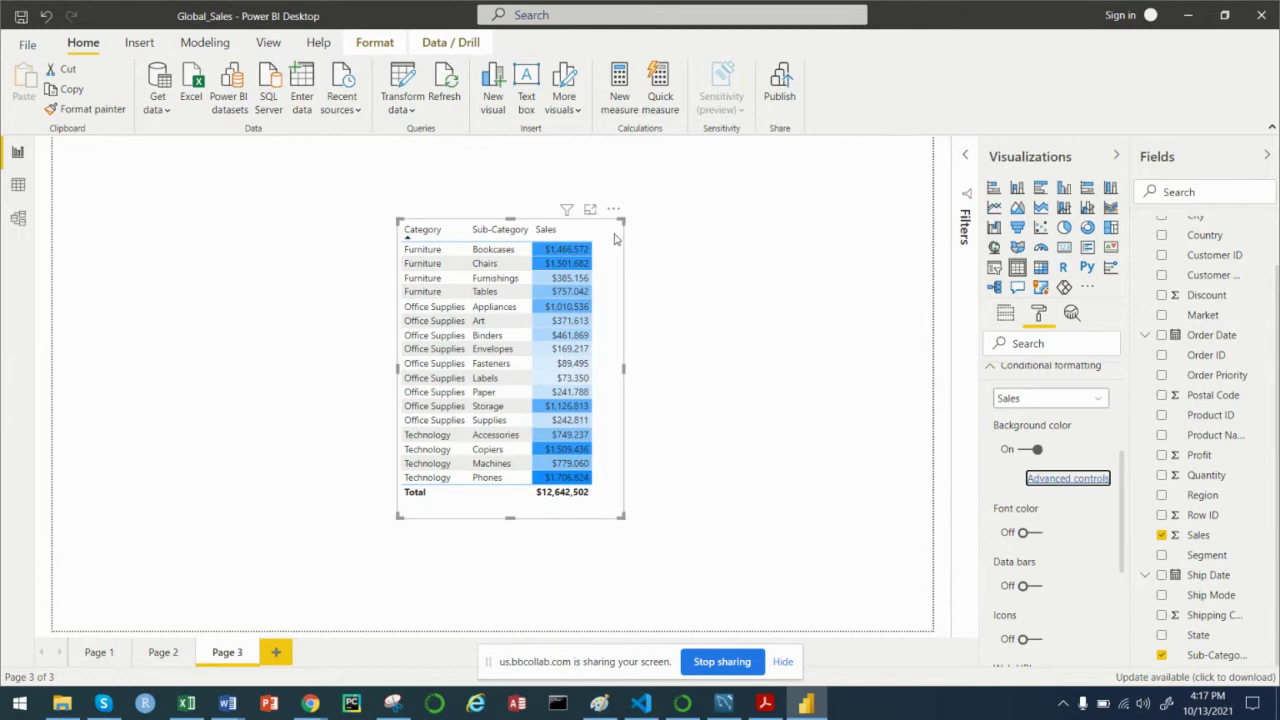
{"action": "left_click", "coordinate": [21, 16]}
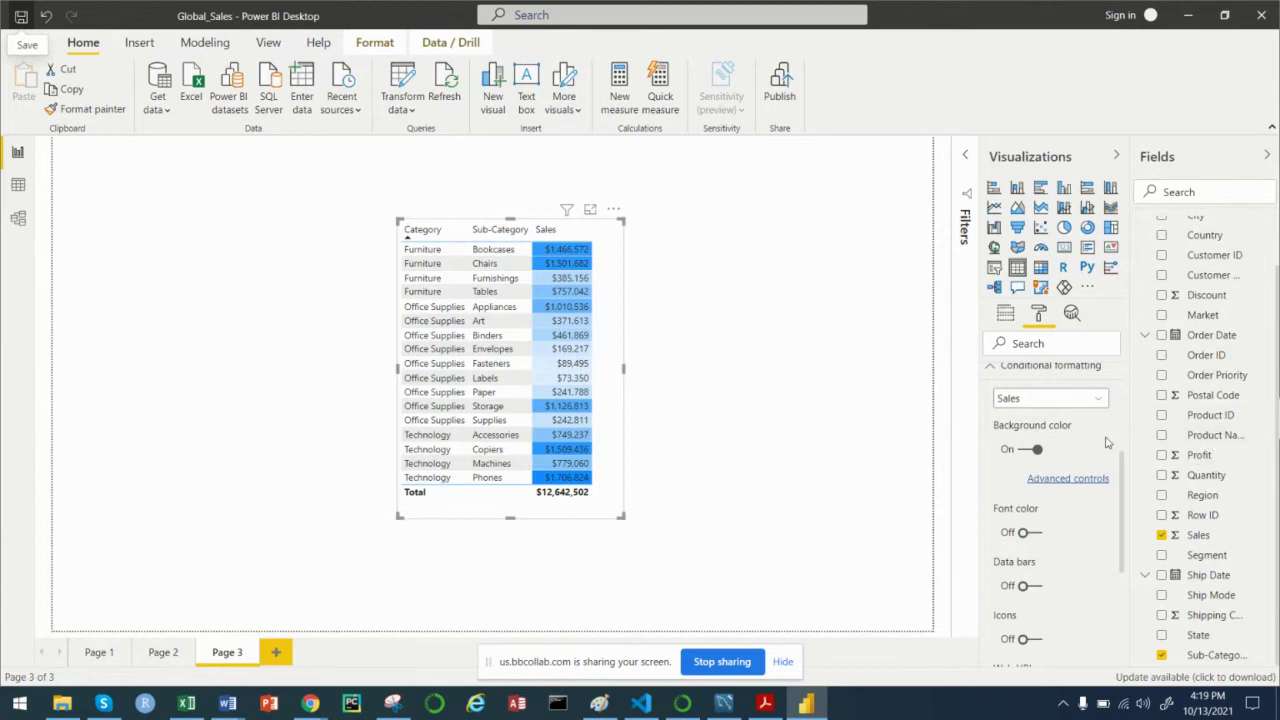
Step: Widen the Fields pane so the full field names fit, and deselect the table
{"action": "left_click_drag", "start_coordinate": [1130, 436], "coordinate": [1063, 438]}
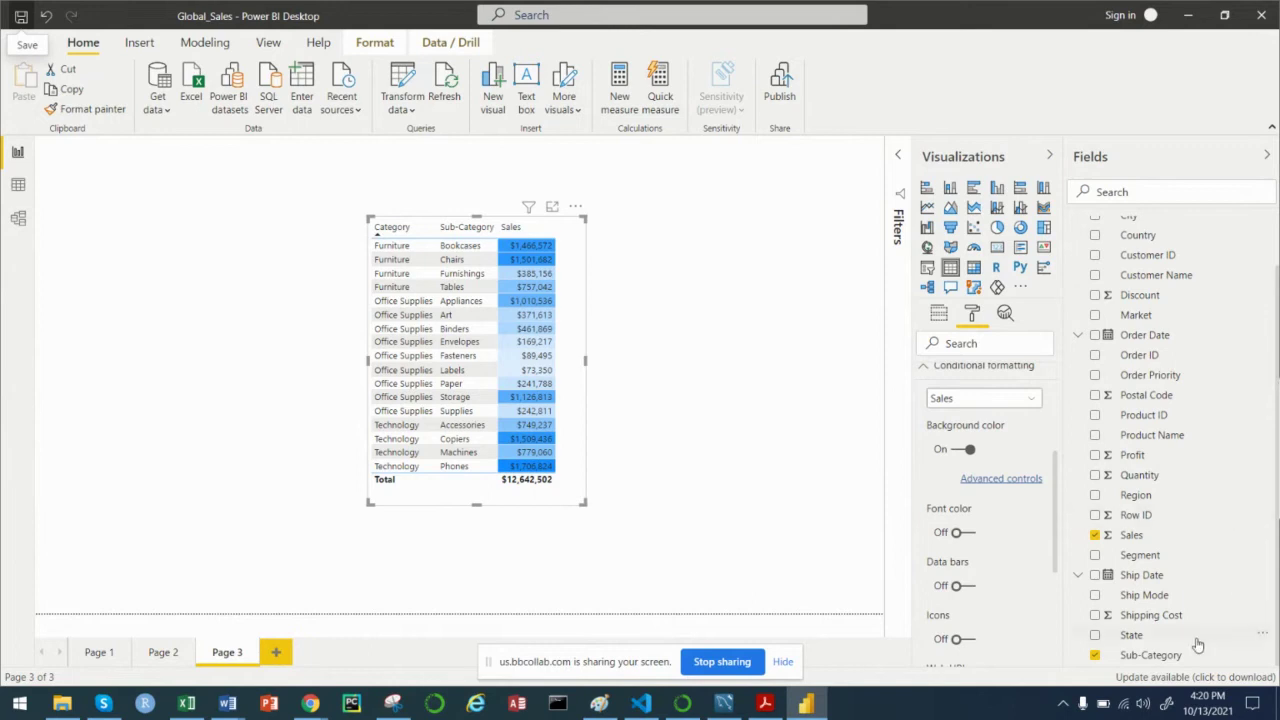
{"action": "left_click", "coordinate": [727, 314]}
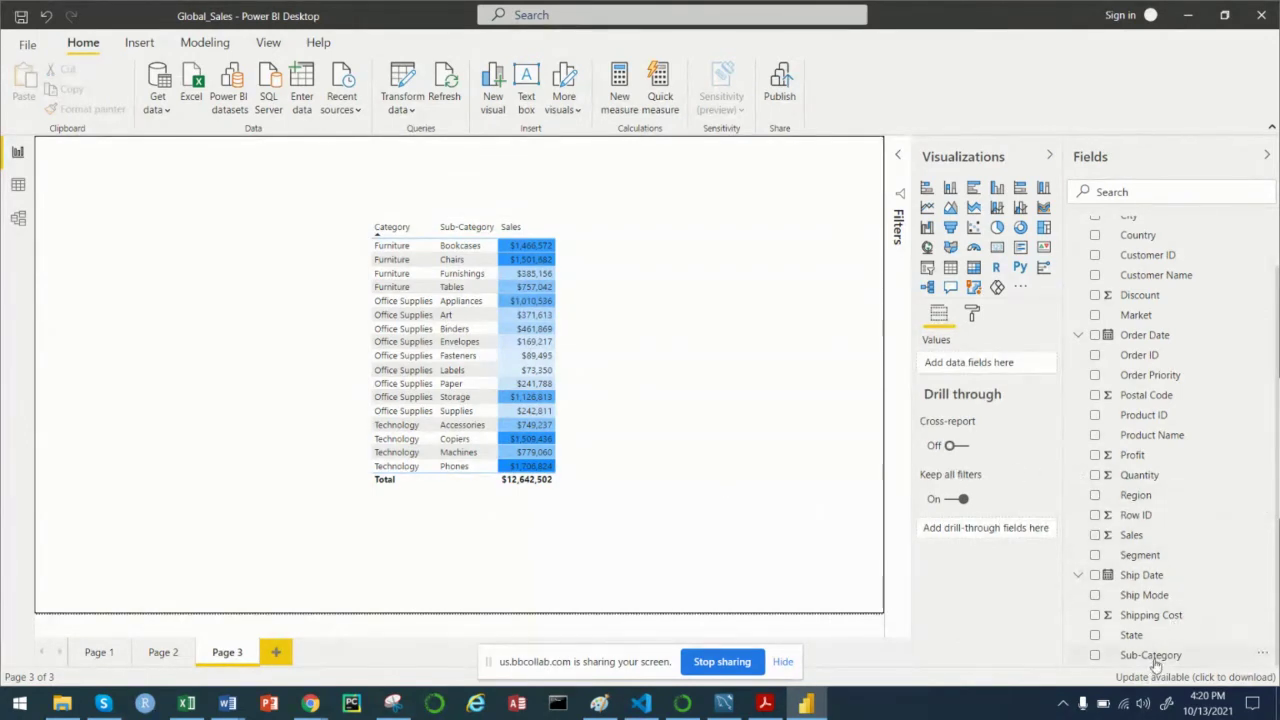
Step: Create a hierarchy in the Orders table by combining Sub-Category with the Category field
{"action": "scroll", "coordinate": [1155, 660], "scroll_direction": "up", "scroll_amount": 1}
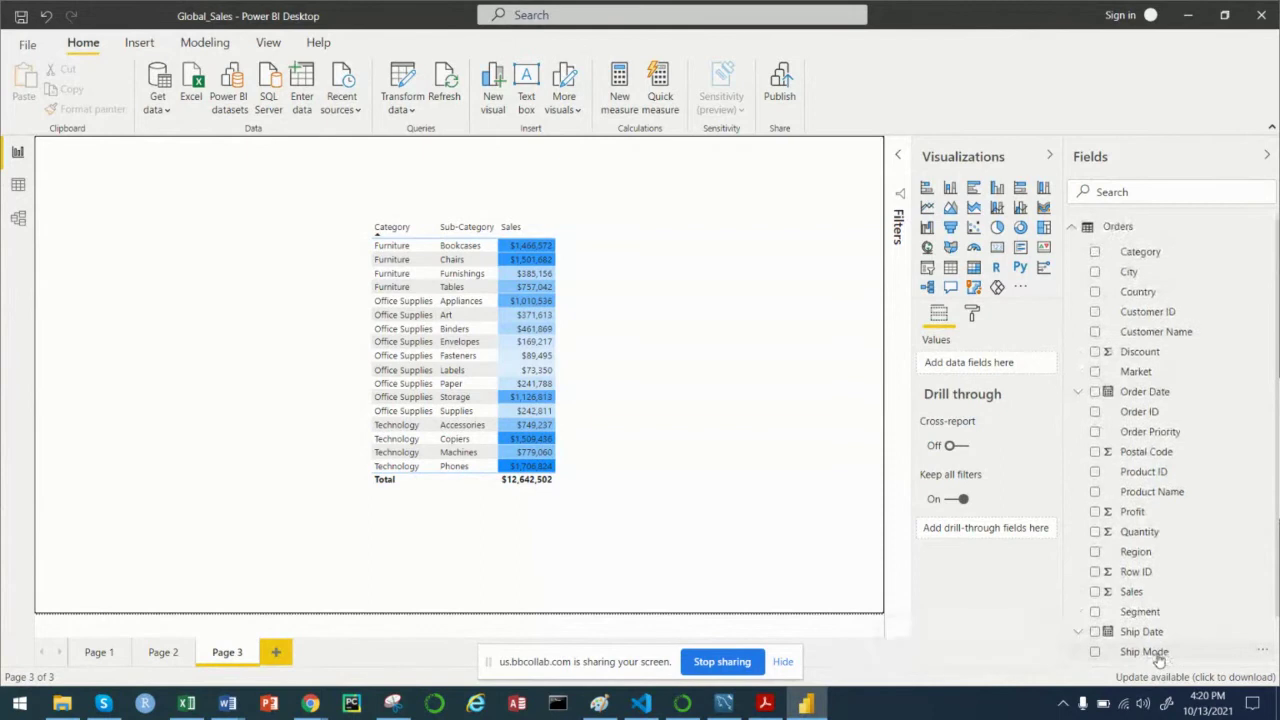
{"action": "scroll", "coordinate": [1150, 658], "scroll_direction": "down", "scroll_amount": 1}
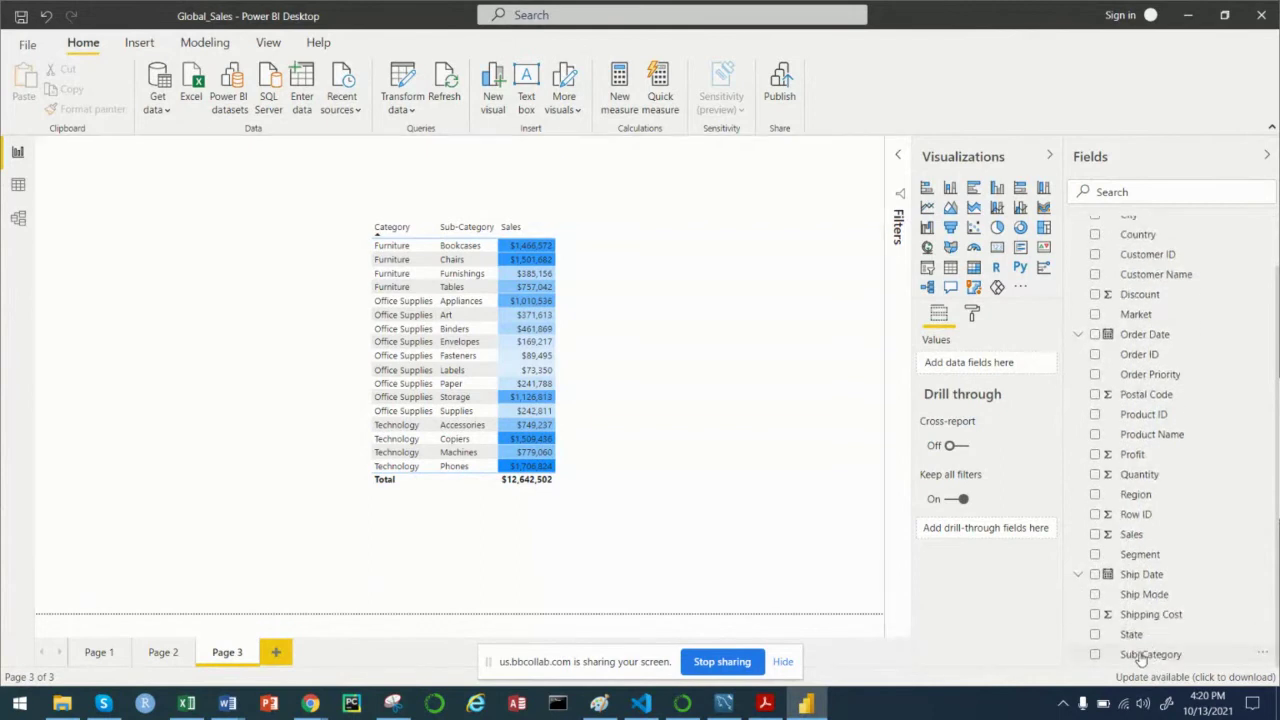
{"action": "left_click_drag", "start_coordinate": [1140, 655], "coordinate": [1152, 256]}
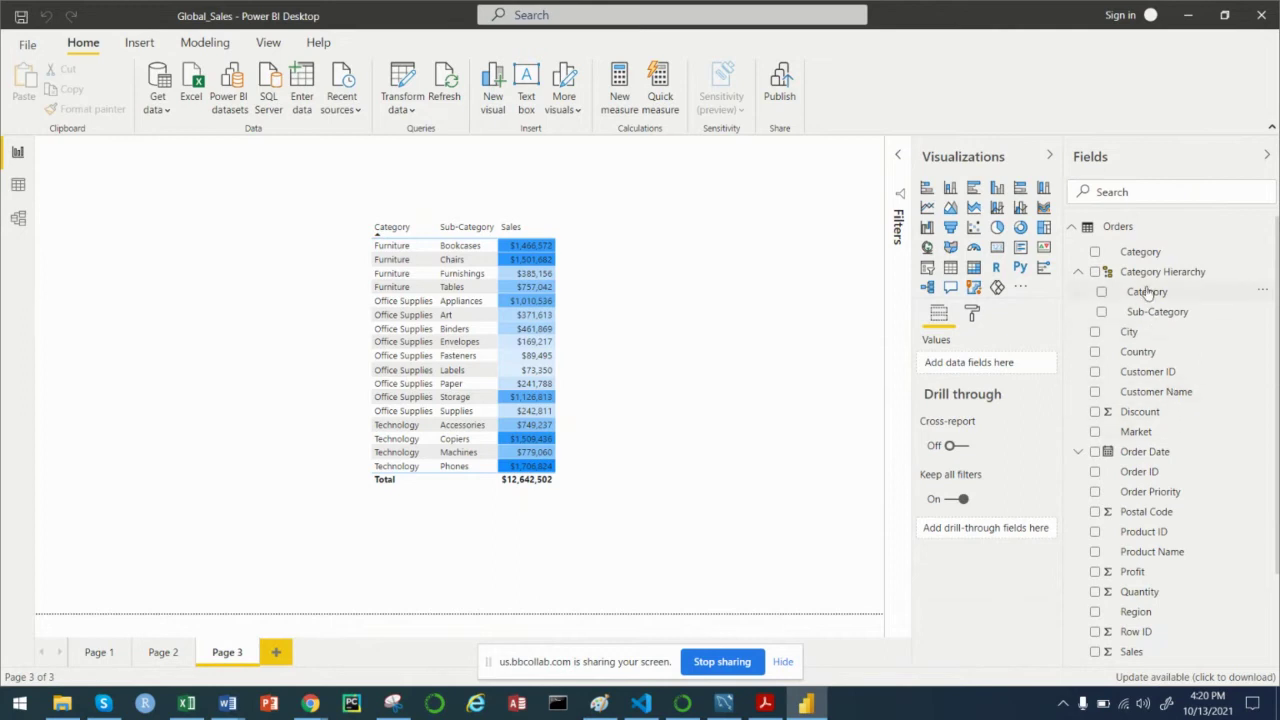
{"action": "right_click", "coordinate": [1150, 259]}
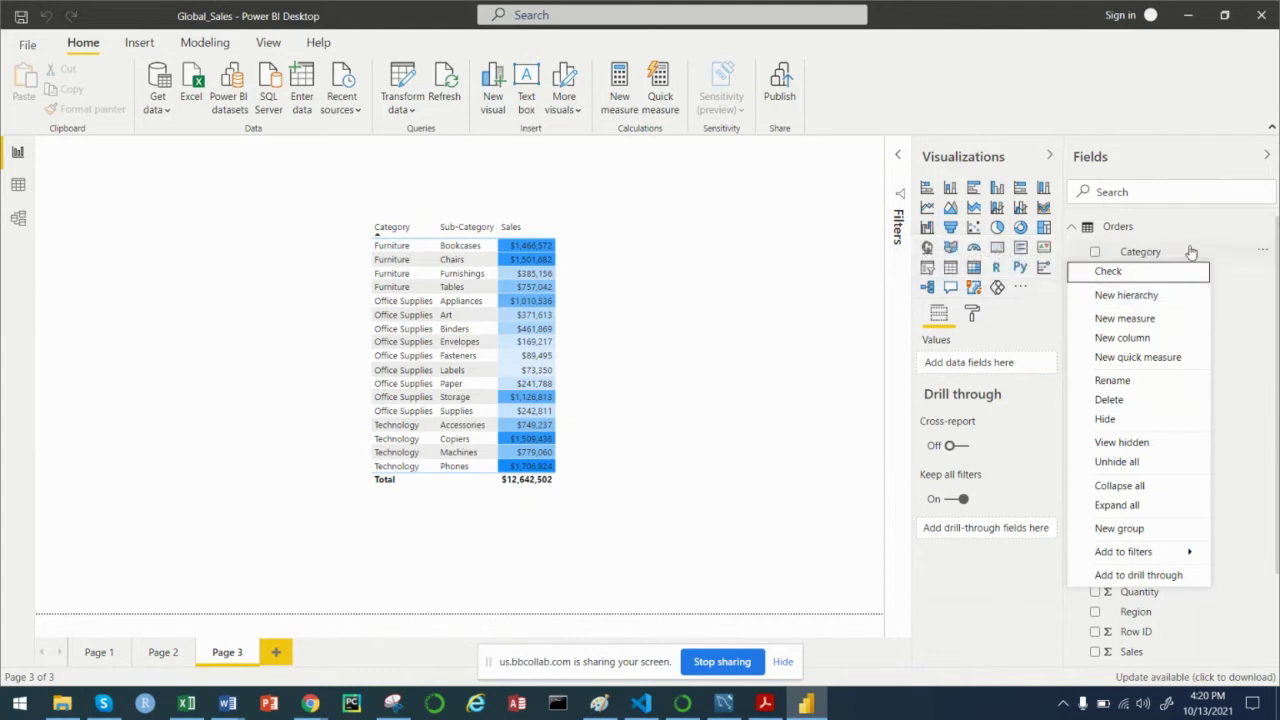
{"action": "left_click", "coordinate": [827, 531]}
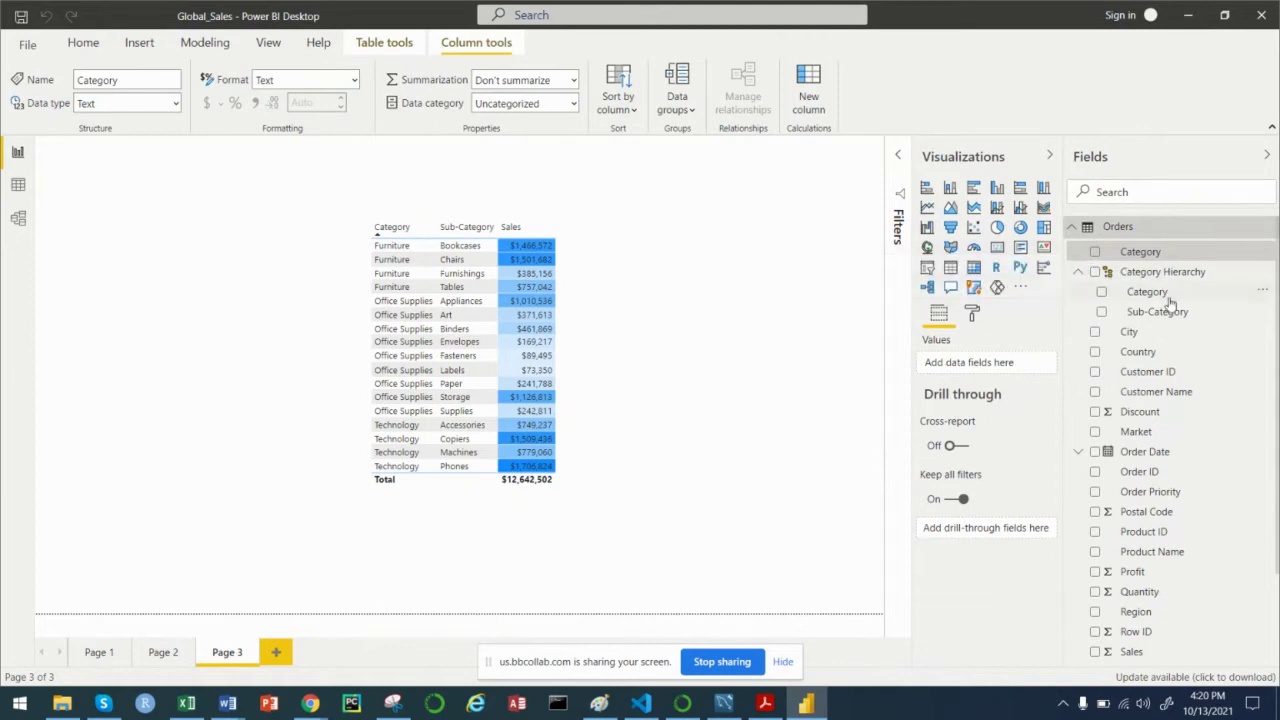
Step: Collapse the Category Hierarchy and delete it from the Orders table
{"action": "left_click", "coordinate": [1079, 272]}
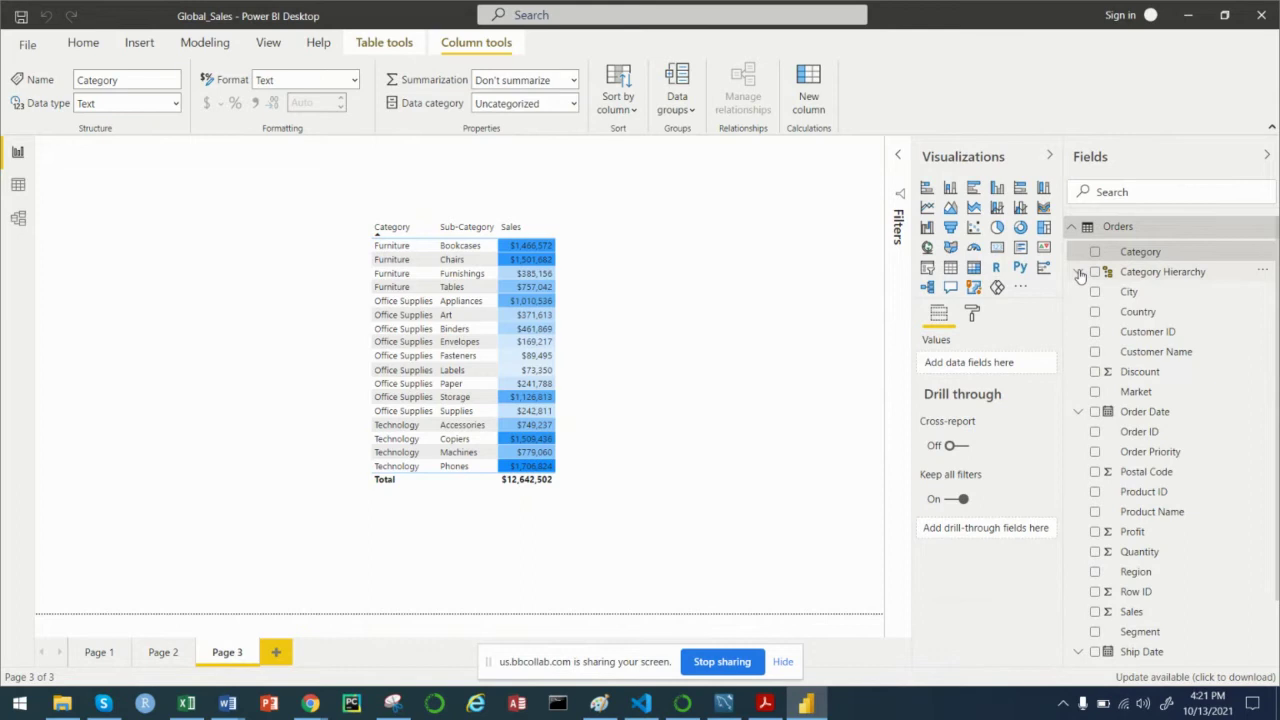
{"action": "right_click", "coordinate": [1155, 284]}
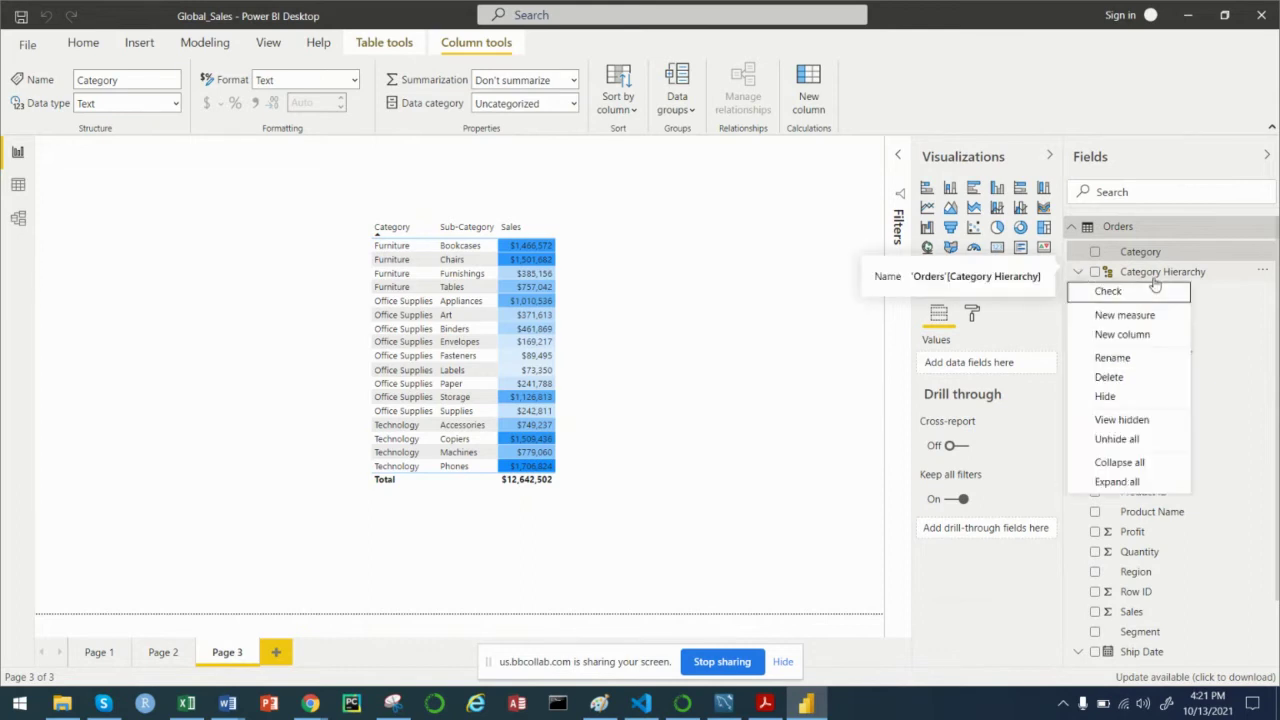
{"action": "left_click", "coordinate": [1140, 377]}
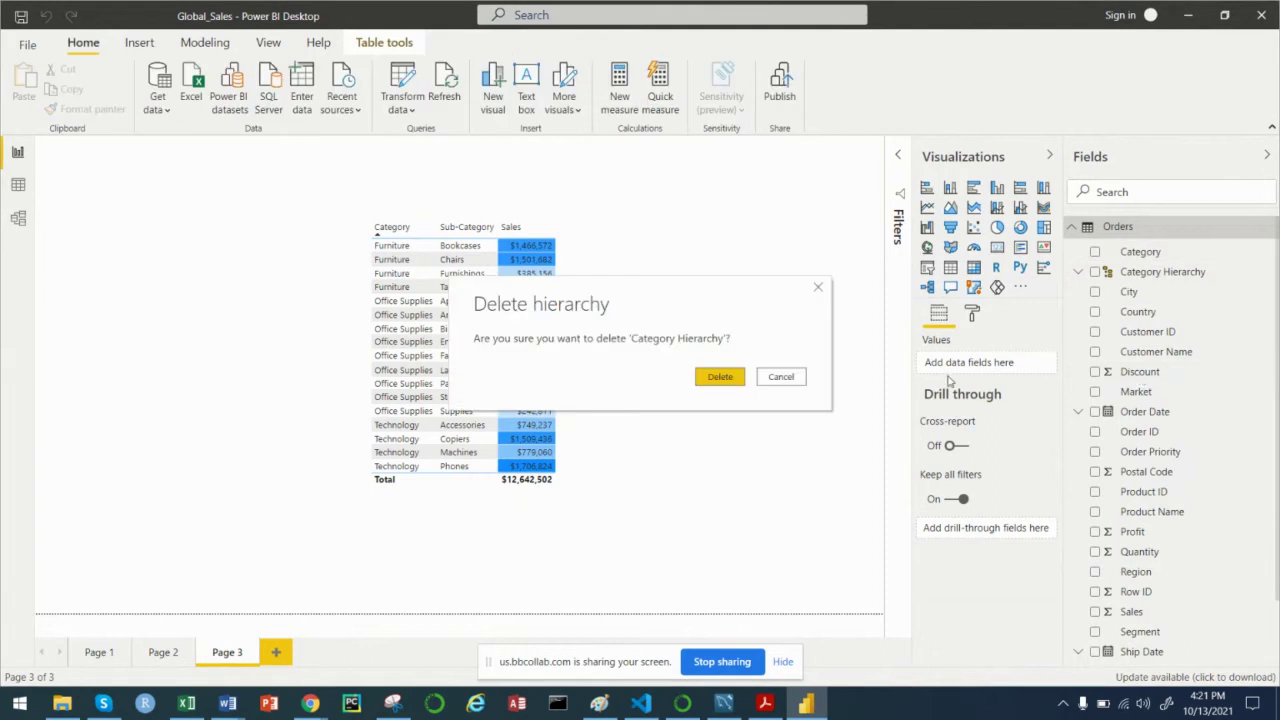
{"action": "left_click", "coordinate": [722, 378]}
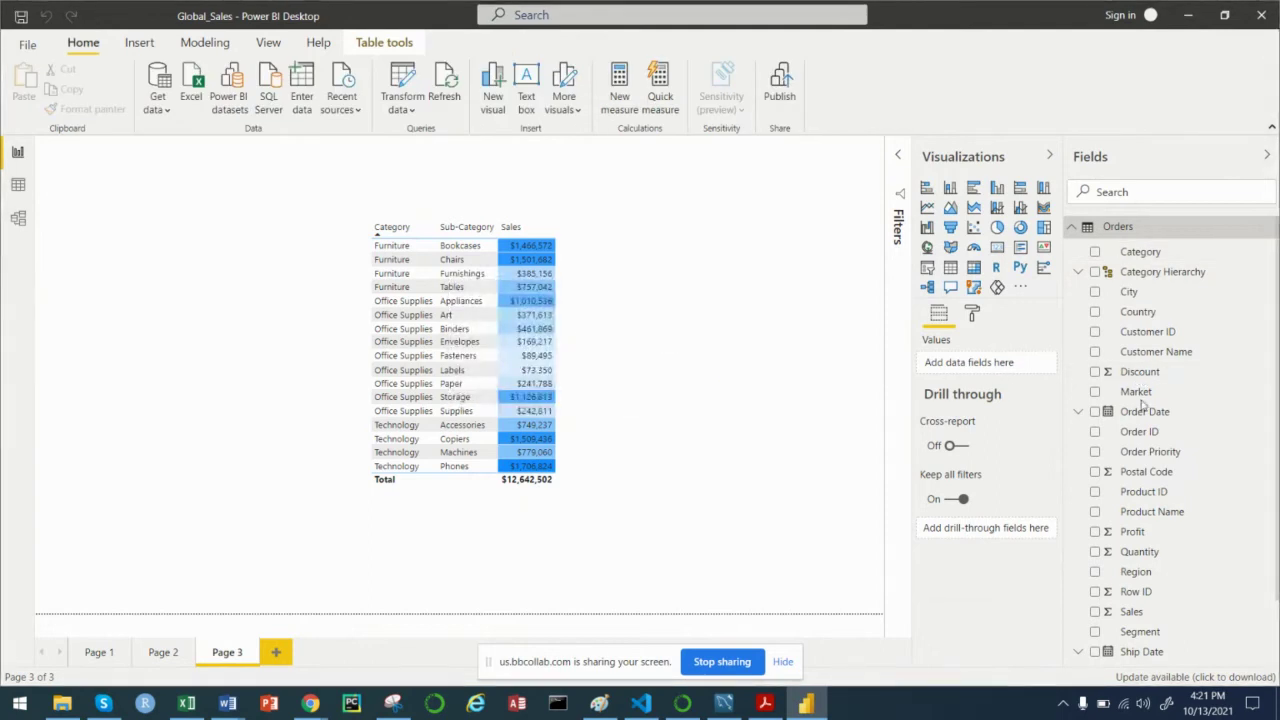
Step: Create a new hierarchy based on the Category field in the Orders table
{"action": "left_click", "coordinate": [1186, 256]}
{"action": "right_click", "coordinate": [1184, 258]}
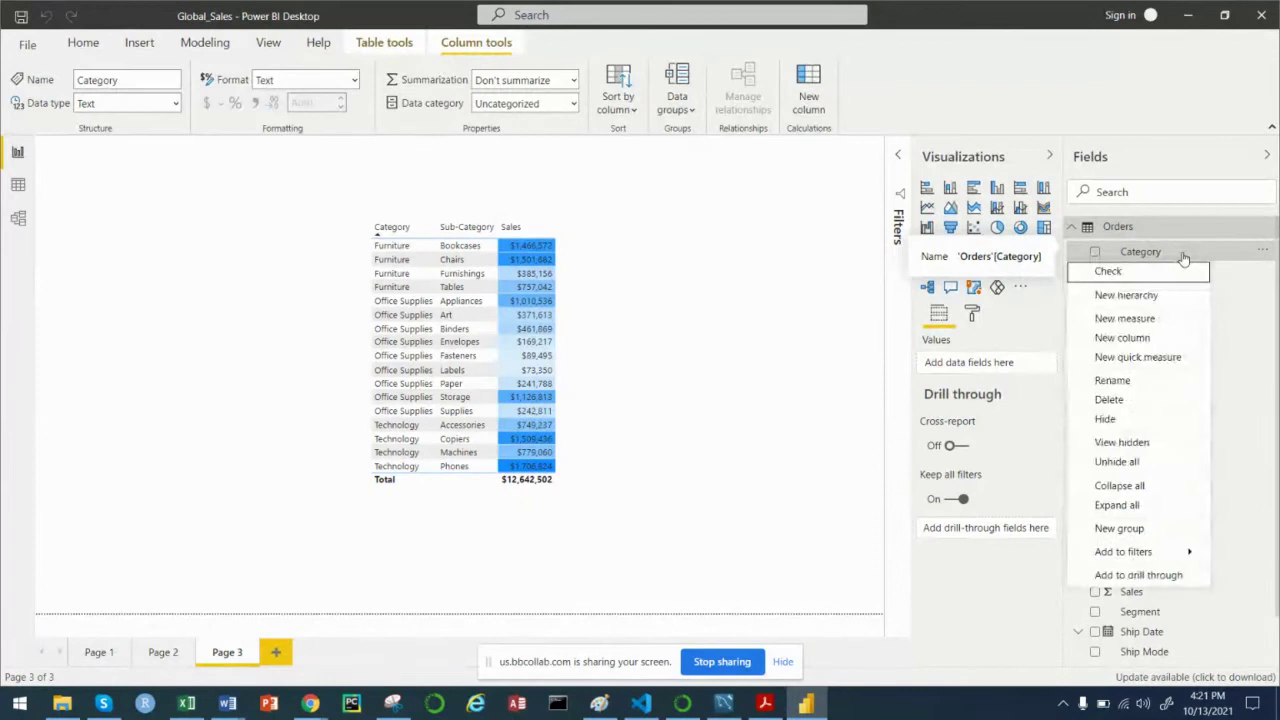
{"action": "left_click", "coordinate": [1186, 271]}
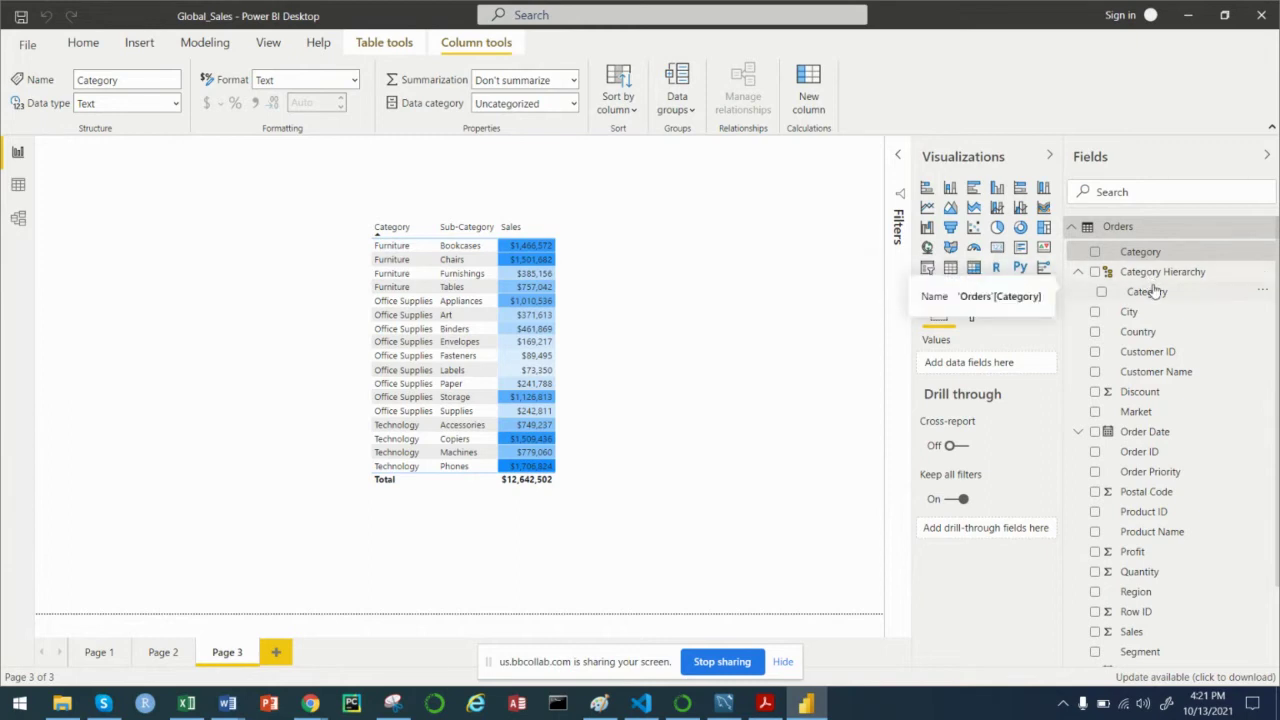
Step: Place the Sub-Category field in the Category Hierarchy as the level below Category
{"action": "scroll", "coordinate": [1153, 350], "scroll_direction": "down", "scroll_amount": 2}
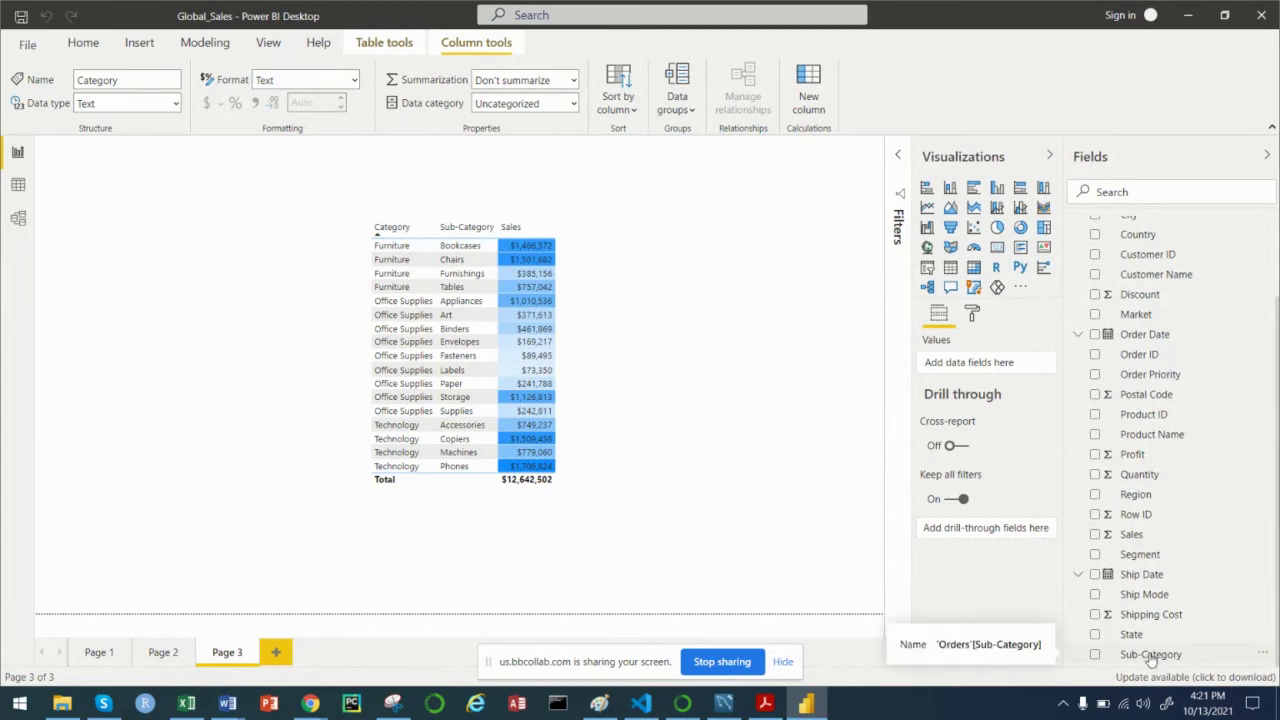
{"action": "left_click_drag", "start_coordinate": [1150, 656], "coordinate": [1172, 289]}
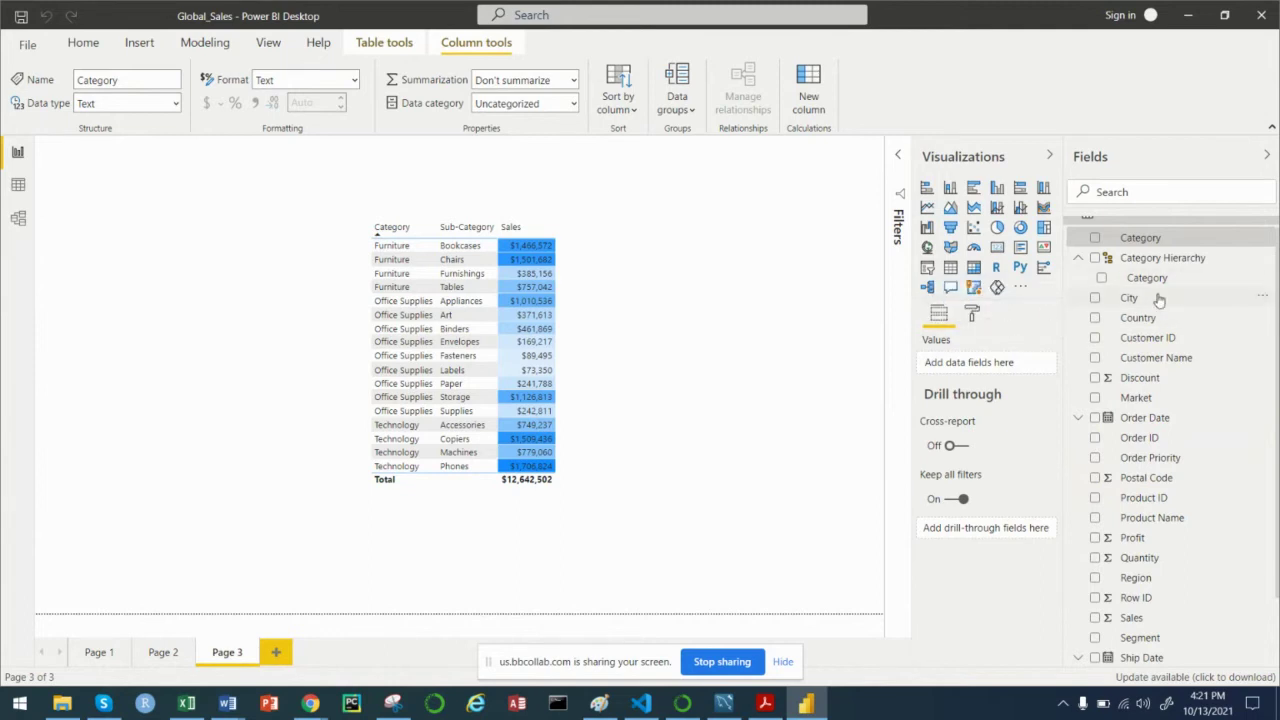
{"action": "scroll", "coordinate": [1116, 597], "scroll_direction": "down", "scroll_amount": 2}
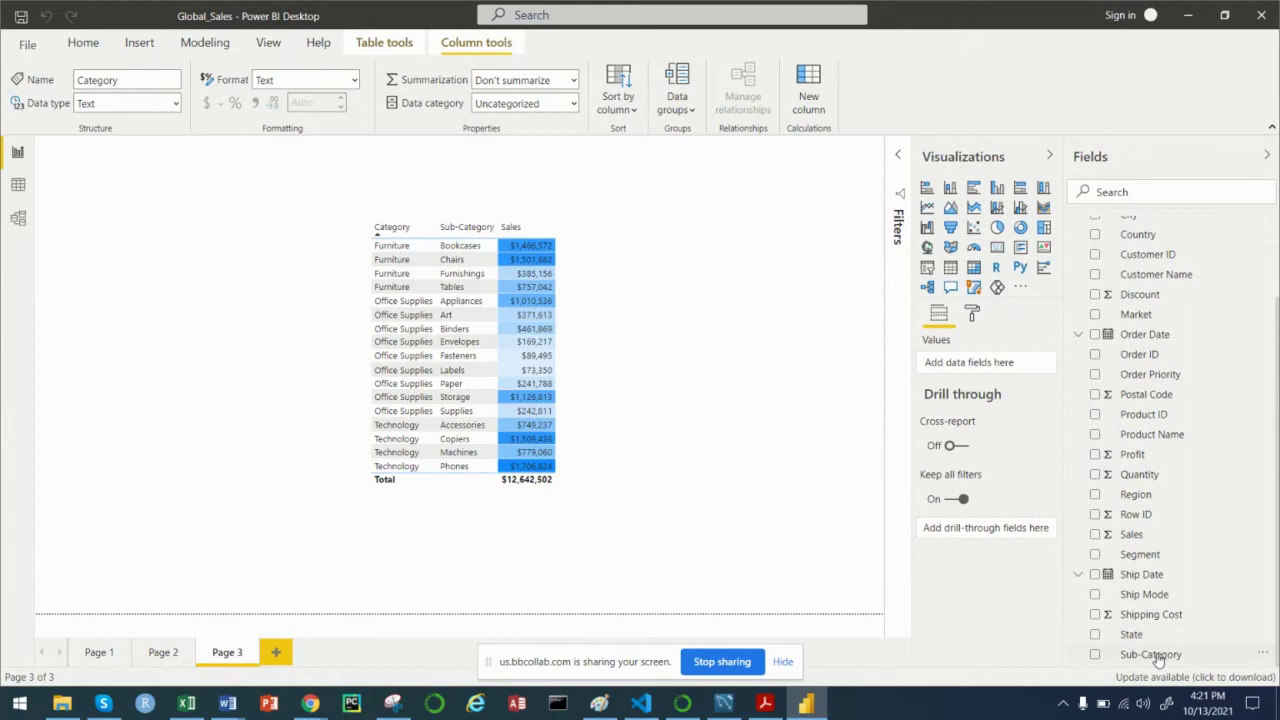
{"action": "left_click_drag", "start_coordinate": [1157, 658], "coordinate": [1182, 274]}
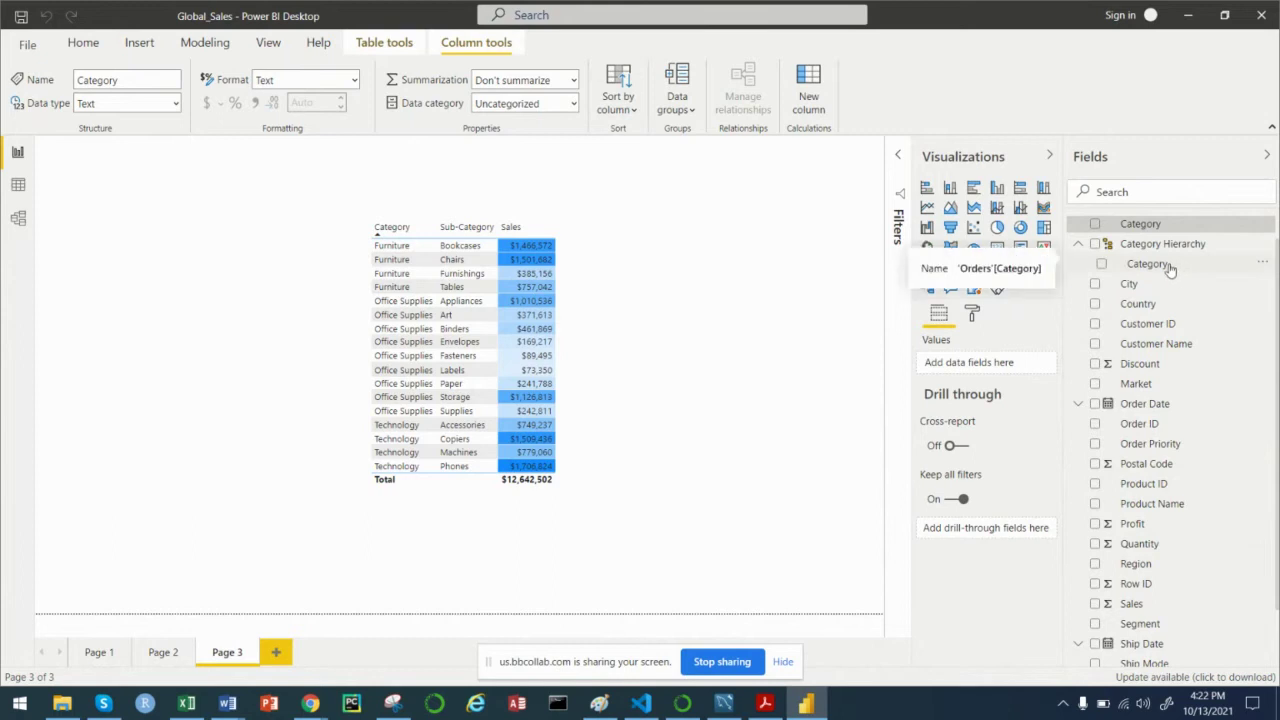
{"action": "scroll", "coordinate": [1165, 520], "scroll_direction": "down", "scroll_amount": 1}
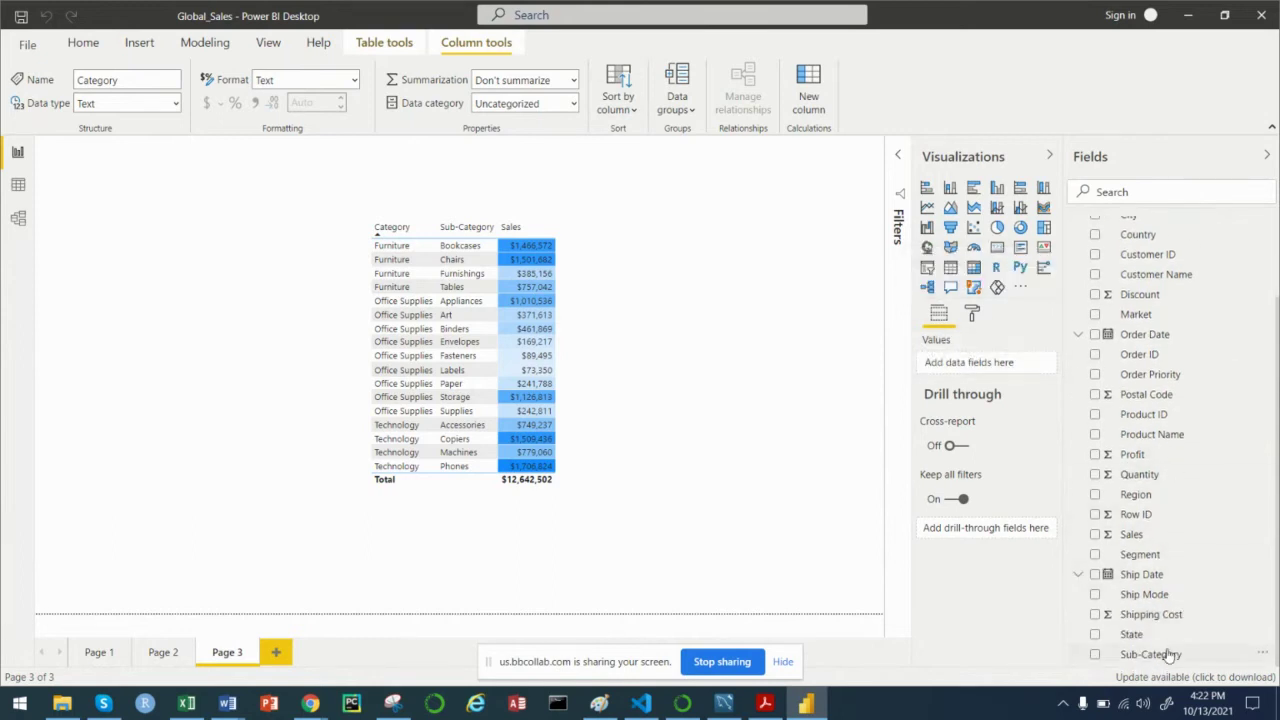
{"action": "left_click_drag", "start_coordinate": [1168, 654], "coordinate": [1177, 266]}
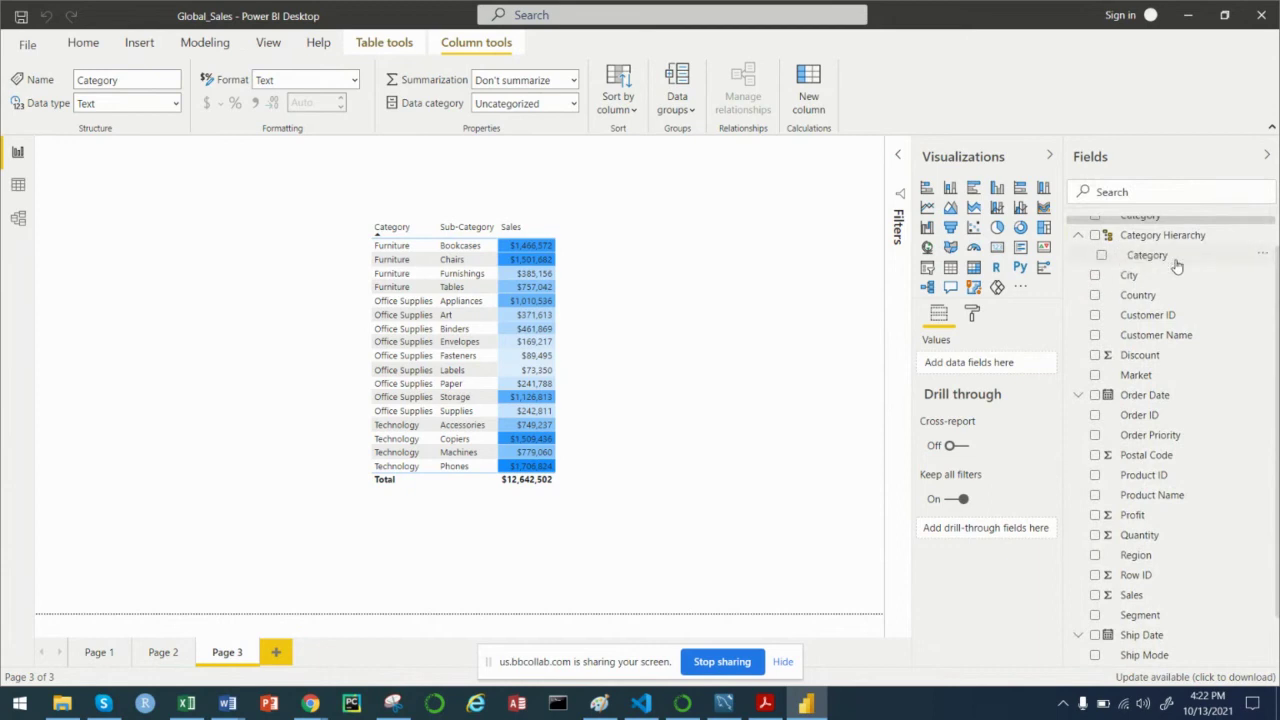
{"action": "scroll", "coordinate": [1163, 648], "scroll_direction": "down", "scroll_amount": 2}
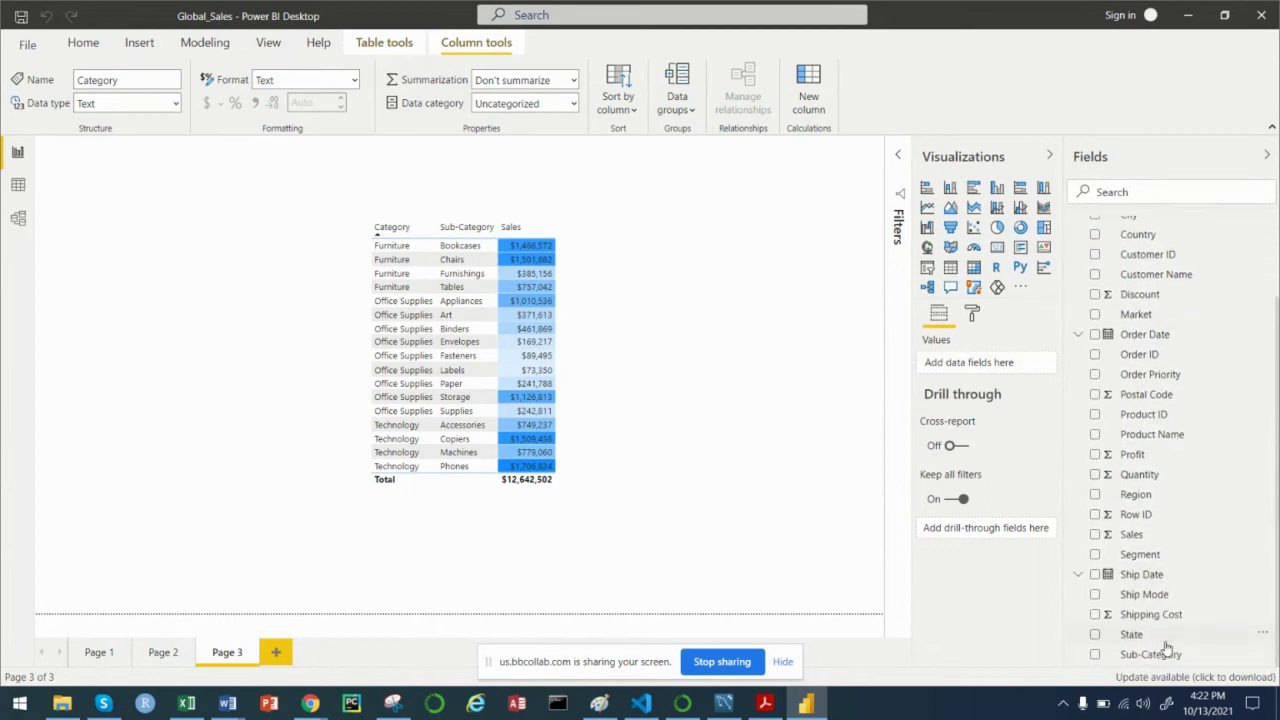
{"action": "left_click_drag", "start_coordinate": [1160, 664], "coordinate": [1175, 262]}
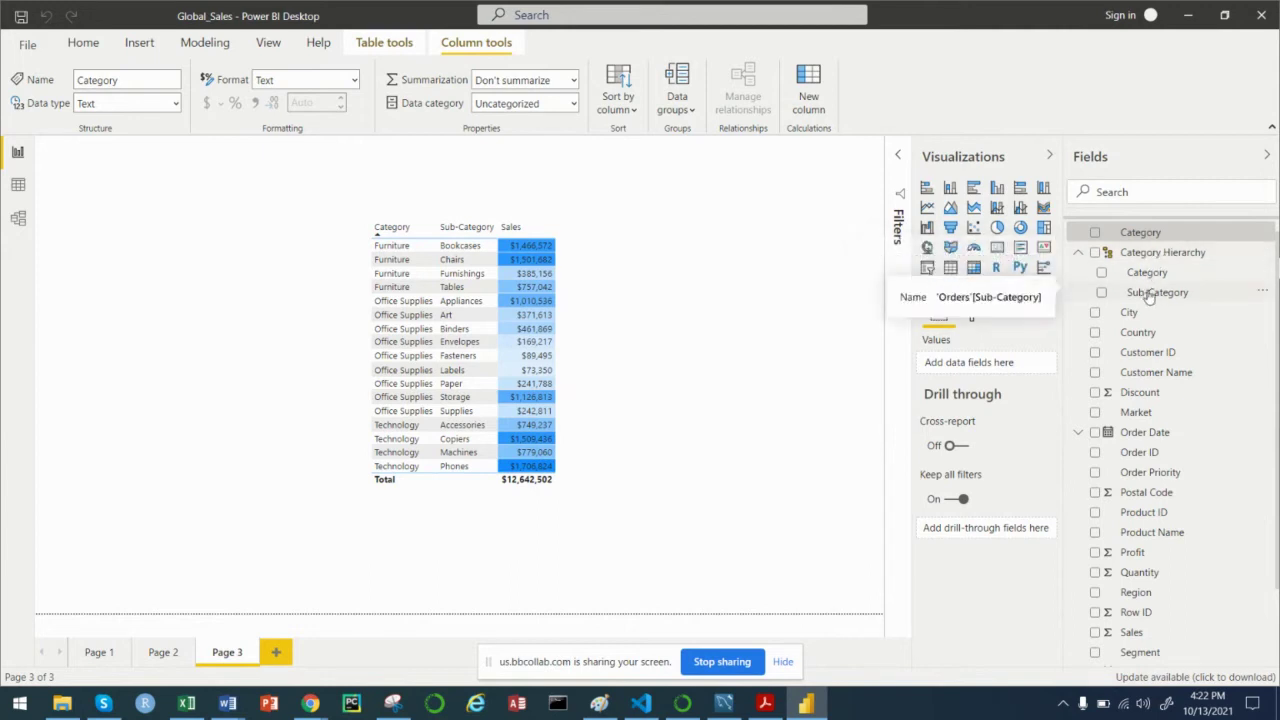
Step: Delete the Sub-Category level from the Category Hierarchy
{"action": "right_click", "coordinate": [1148, 296]}
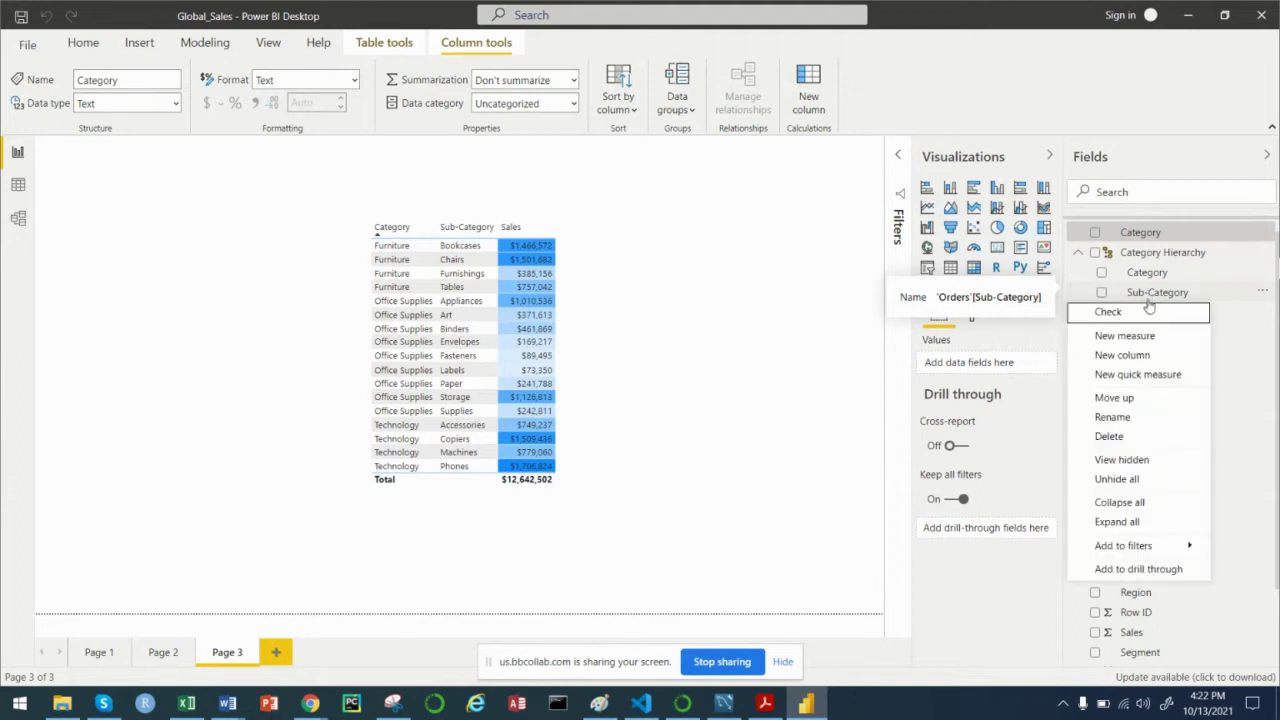
{"action": "left_click", "coordinate": [1165, 446]}
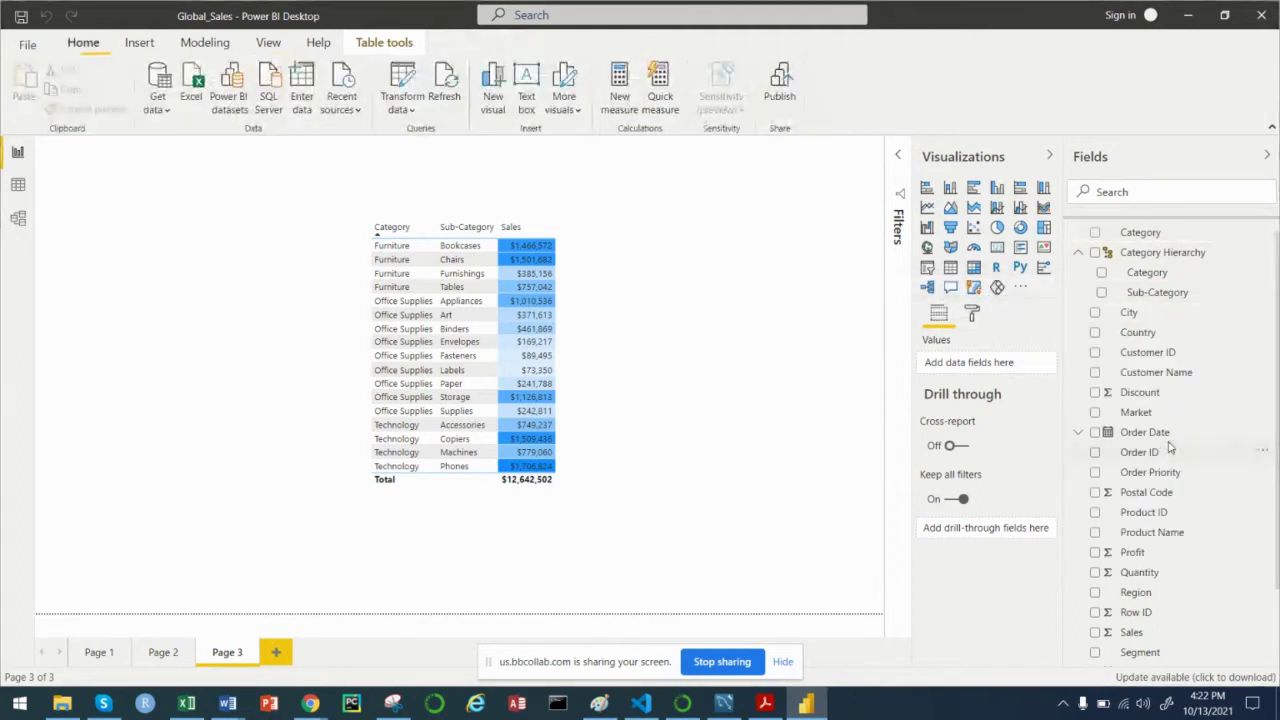
{"action": "left_click", "coordinate": [720, 376]}
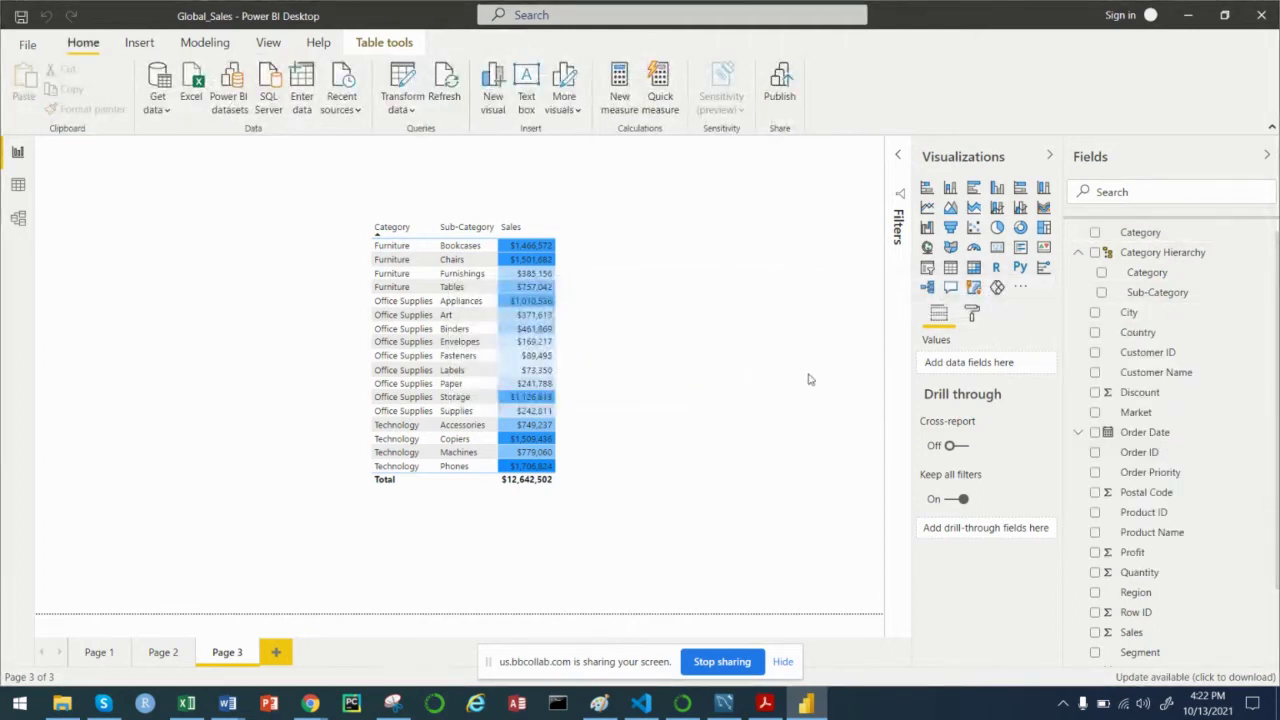
Step: Add Sub-Category to the Category Hierarchy again, below the Category level
{"action": "scroll", "coordinate": [1120, 600], "scroll_direction": "down", "scroll_amount": 2}
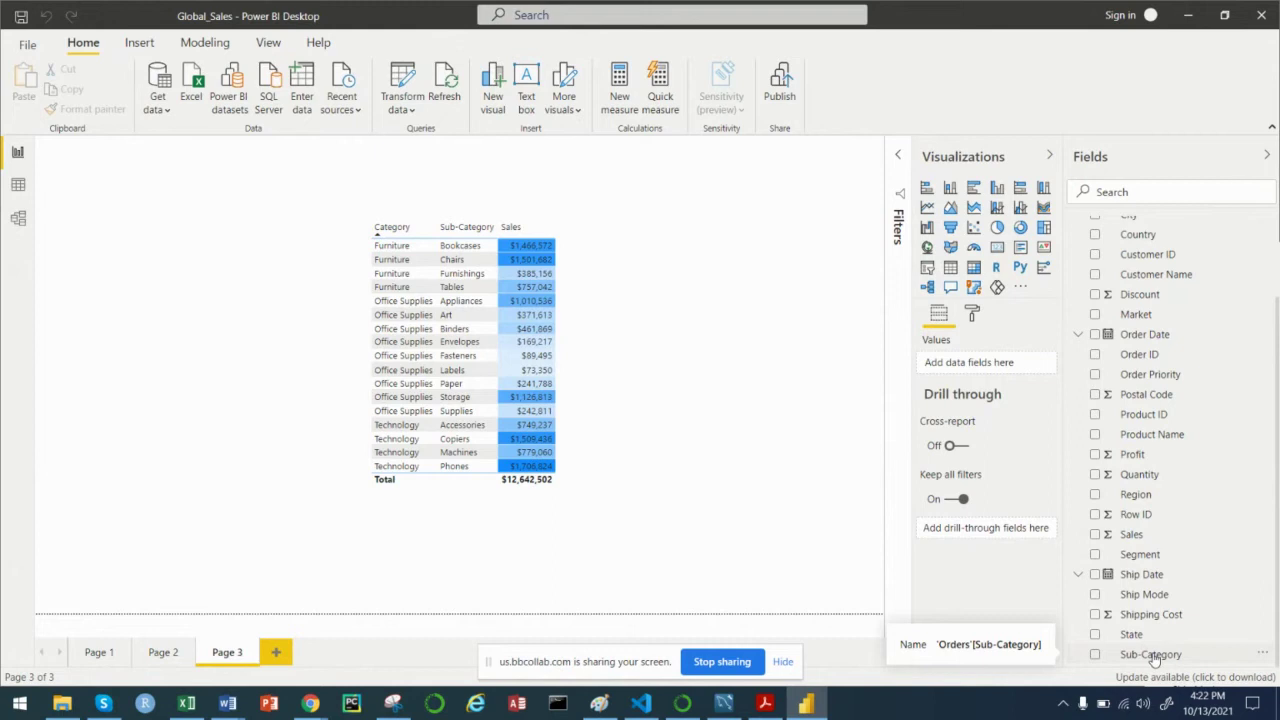
{"action": "left_click_drag", "start_coordinate": [1153, 658], "coordinate": [1177, 273]}
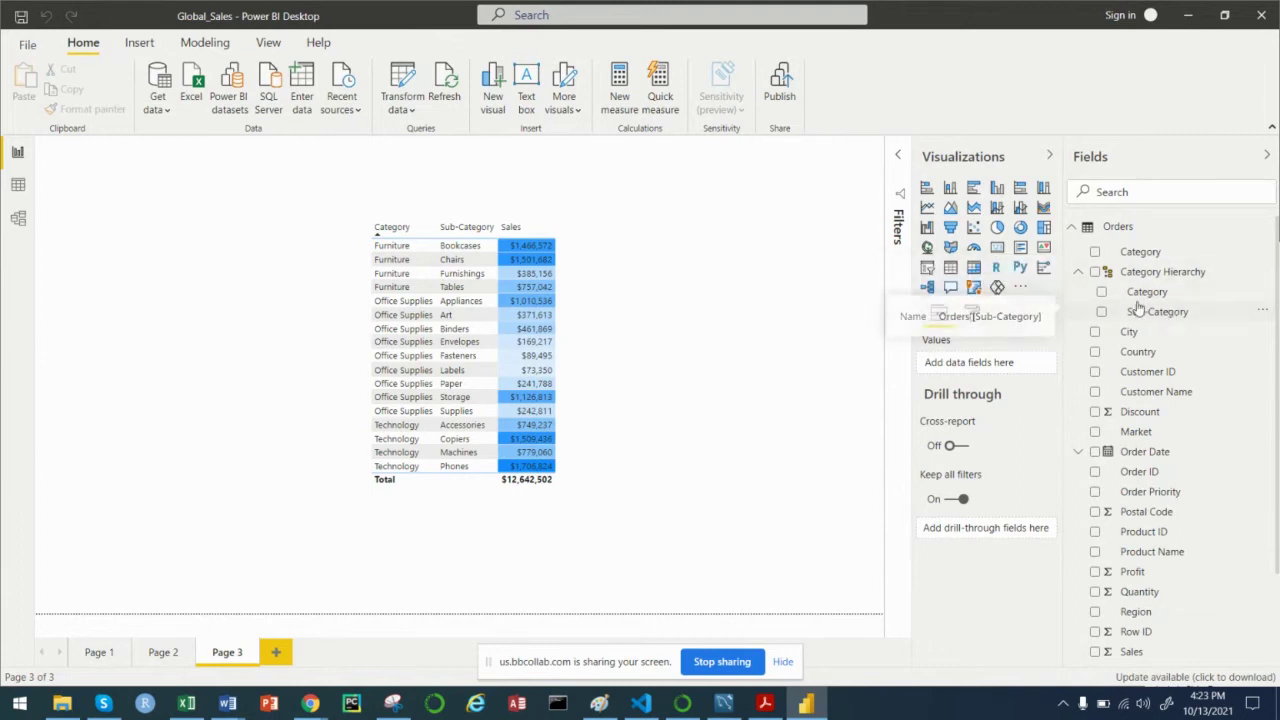
Step: Examine the actions available for the standalone Sub-Category field, including the options for adding it to filters
{"action": "scroll", "coordinate": [1205, 550], "scroll_direction": "down", "scroll_amount": 2}
{"action": "scroll", "coordinate": [1205, 550], "scroll_direction": "down", "scroll_amount": 1}
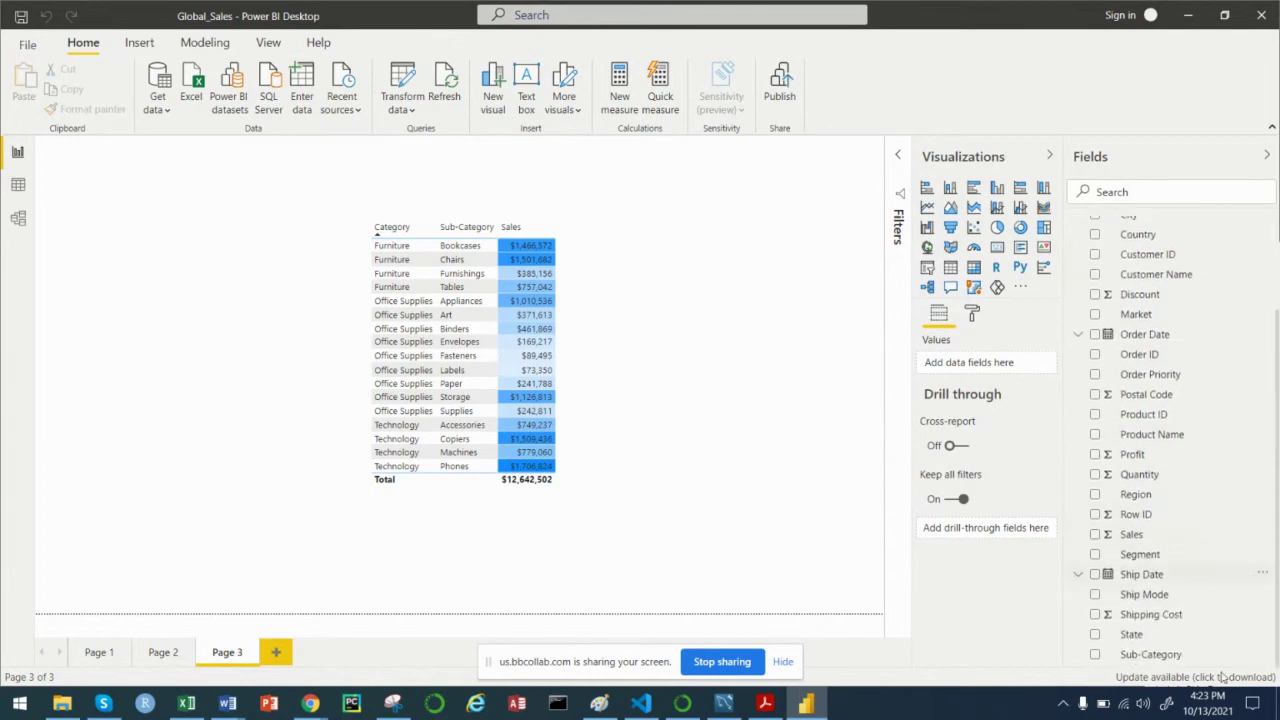
{"action": "right_click", "coordinate": [1147, 656]}
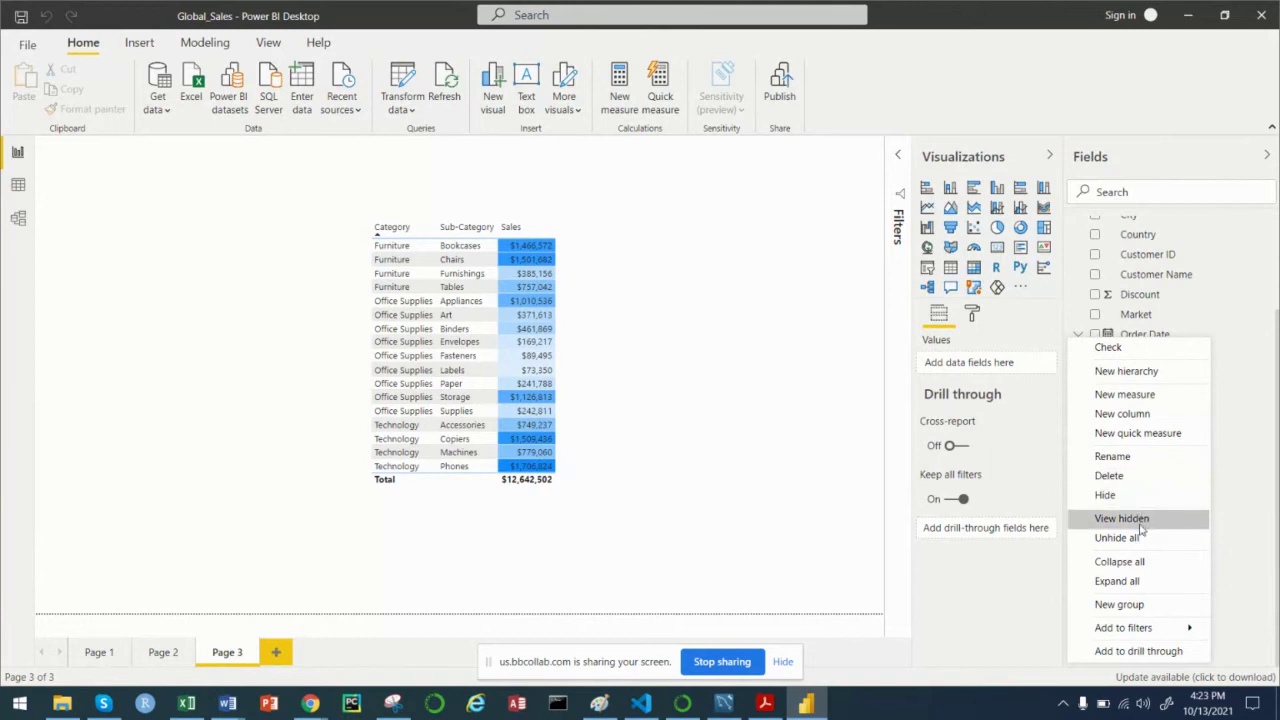
{"action": "mouse_move", "coordinate": [1140, 630]}
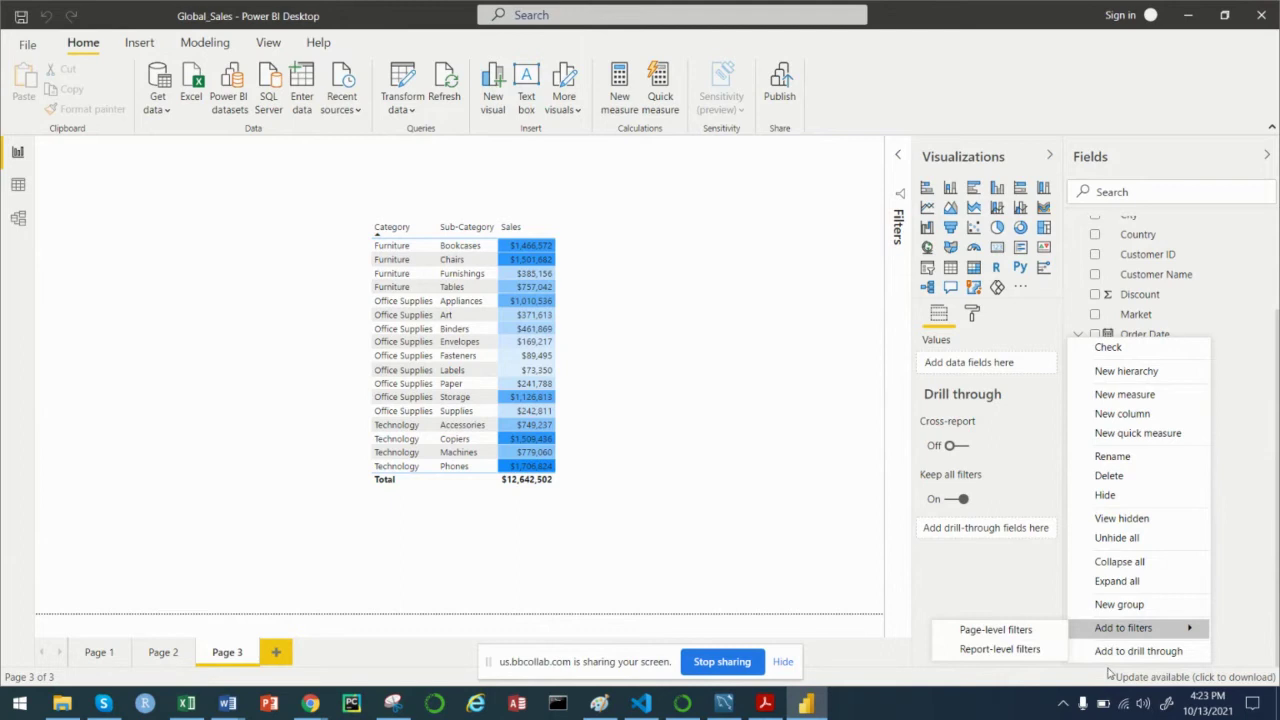
{"action": "left_click", "coordinate": [1247, 636]}
{"action": "left_click", "coordinate": [1247, 636]}
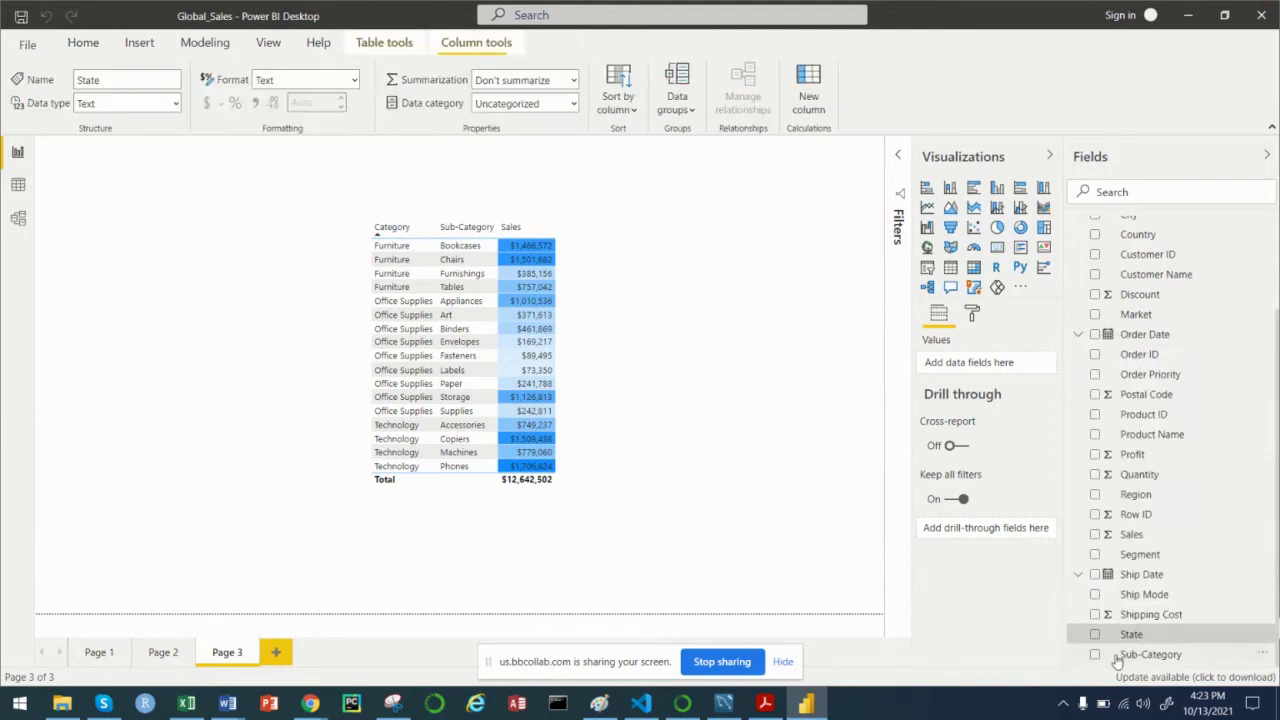
{"action": "right_click", "coordinate": [1150, 657]}
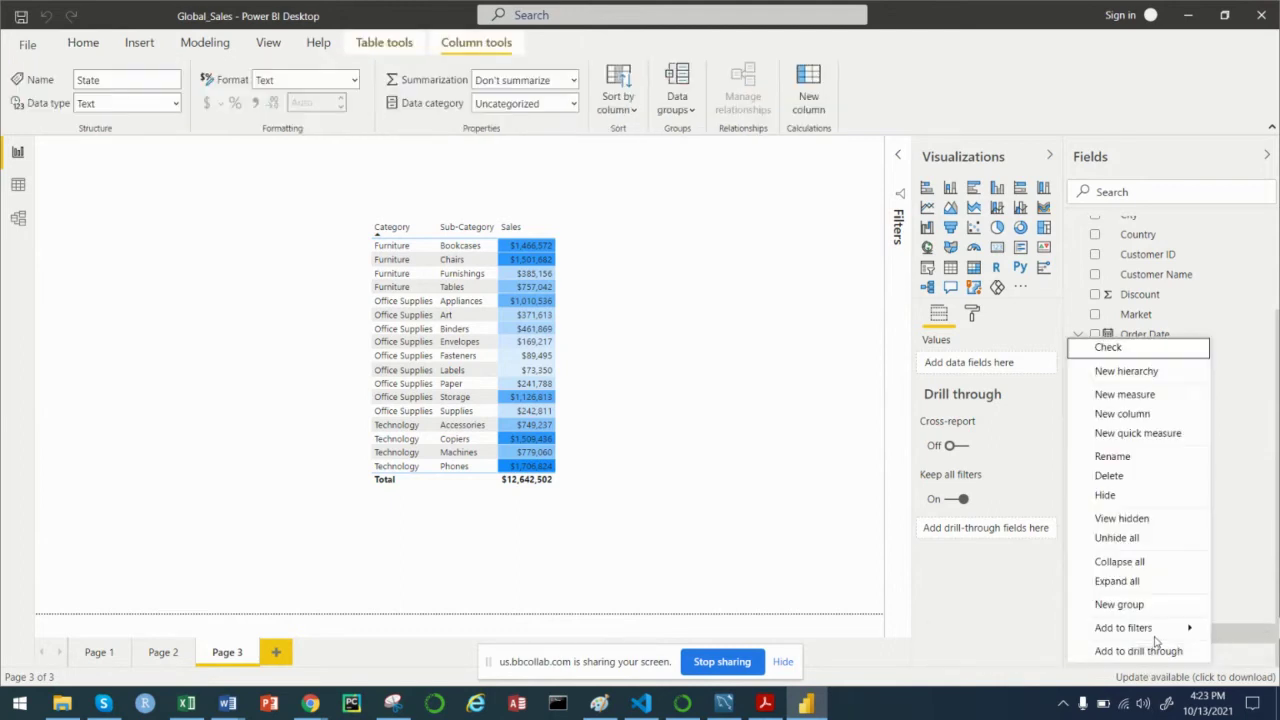
{"action": "mouse_move", "coordinate": [1156, 635]}
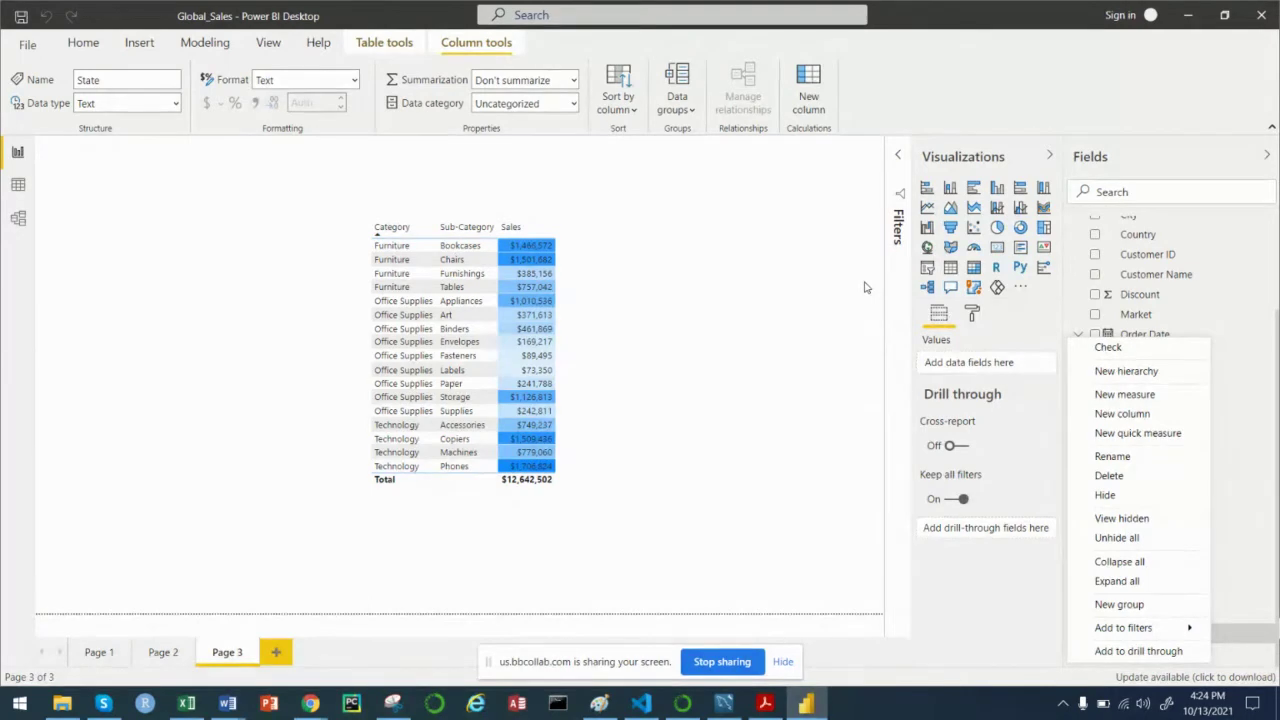
Step: Add the Product Name field to the Category Hierarchy as the level below Sub-Category
{"action": "left_click", "coordinate": [809, 401]}
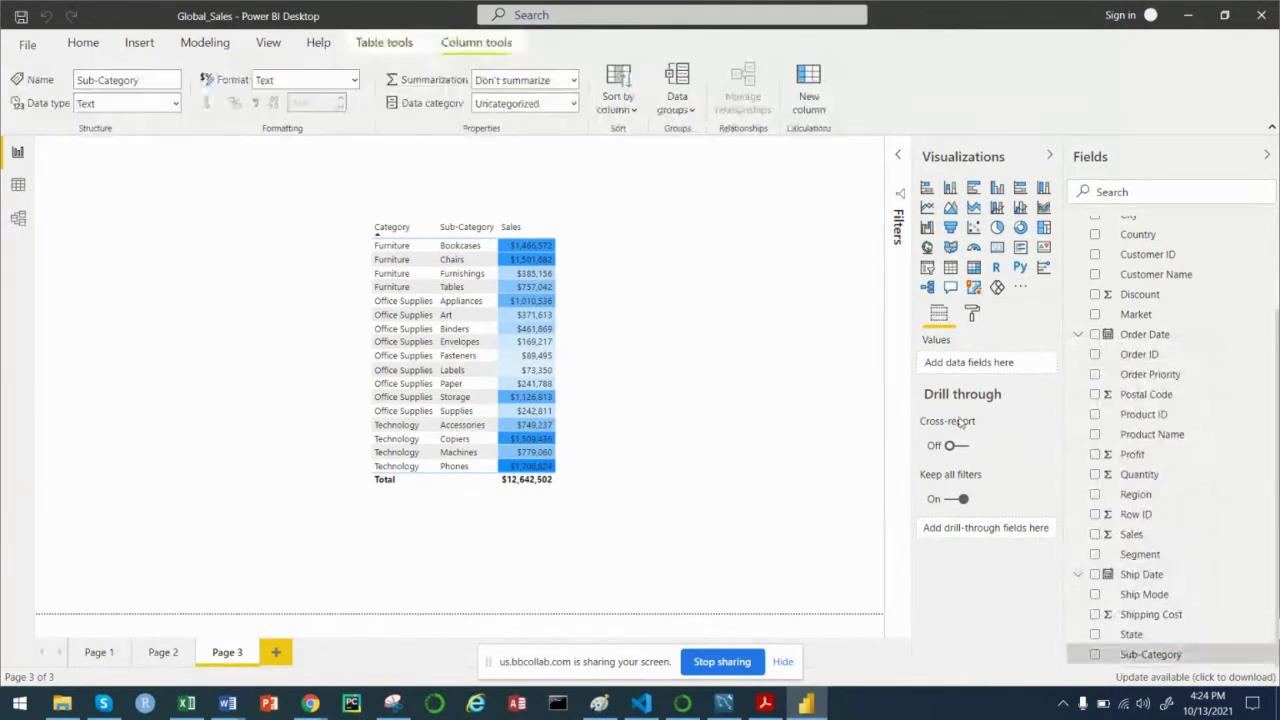
{"action": "scroll", "coordinate": [1148, 425], "scroll_direction": "up", "scroll_amount": 3}
{"action": "scroll", "coordinate": [1150, 430], "scroll_direction": "down", "scroll_amount": 3}
{"action": "left_click_drag", "start_coordinate": [1174, 437], "coordinate": [1186, 256]}
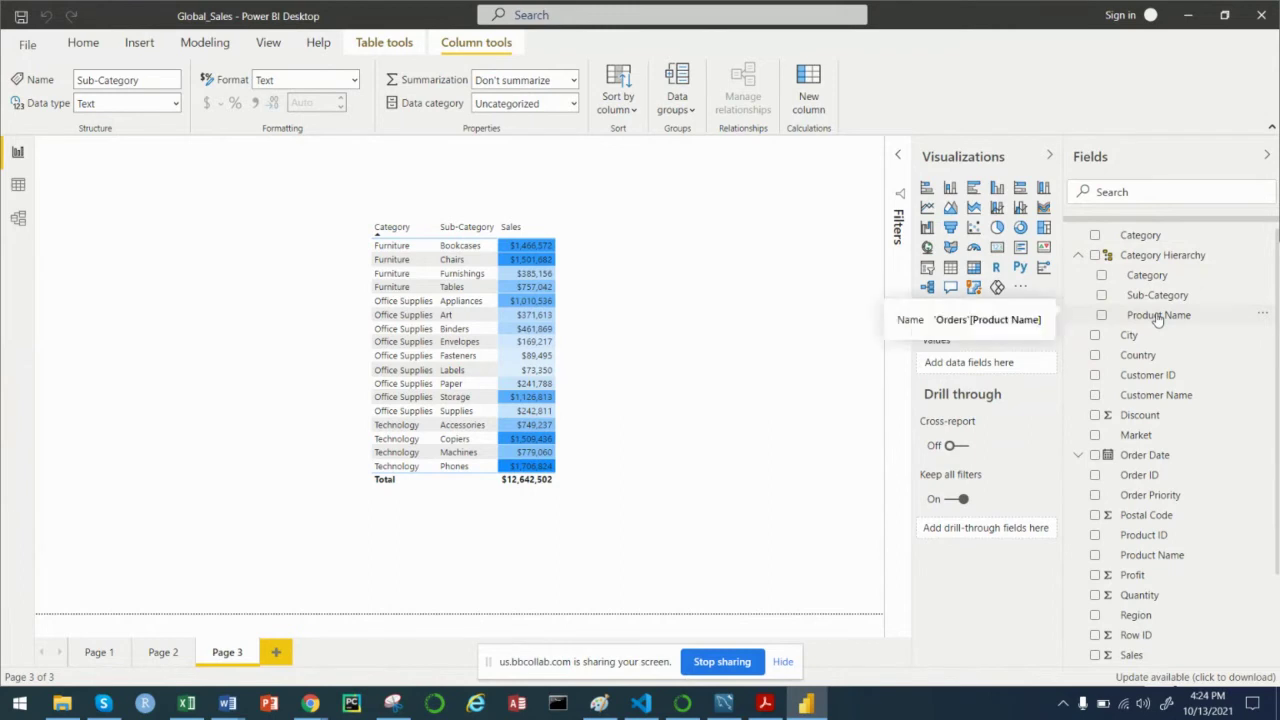
Step: Rename the Category Hierarchy in the Orders table as Products
{"action": "right_click", "coordinate": [1155, 261]}
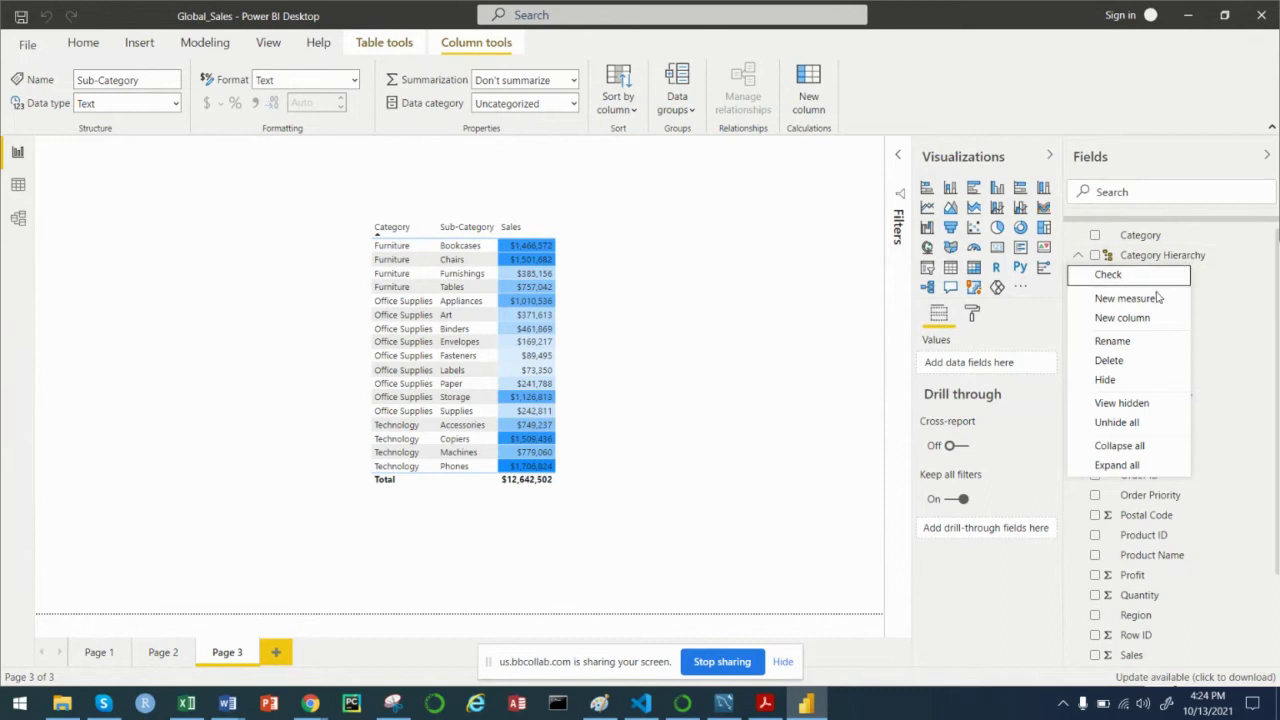
{"action": "left_click", "coordinate": [1112, 341]}
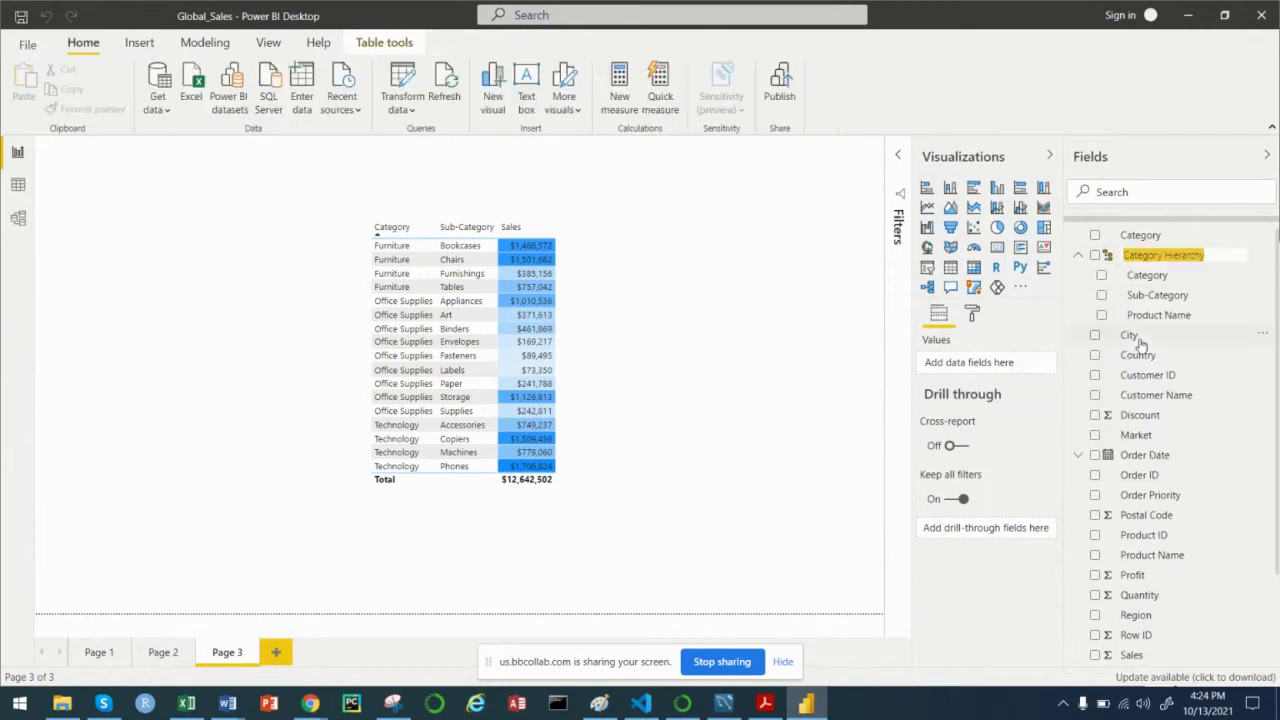
{"action": "type", "text": "Products"}
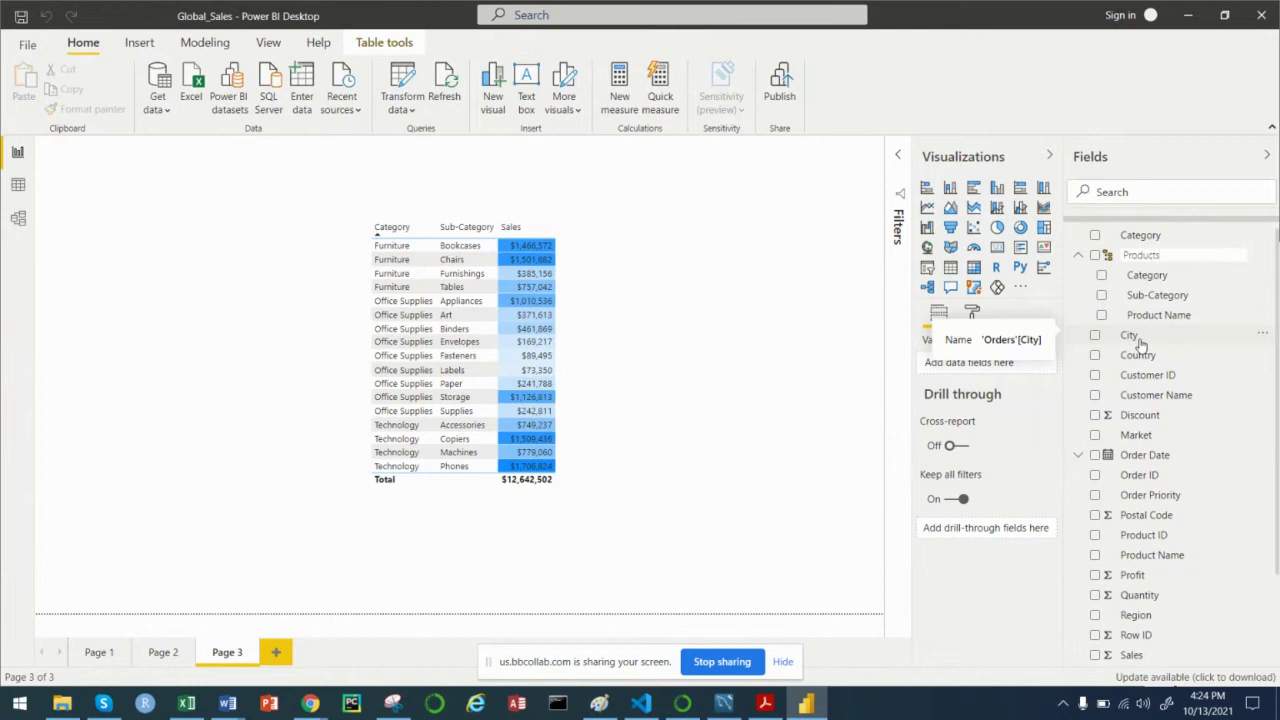
{"action": "key", "text": "Return"}
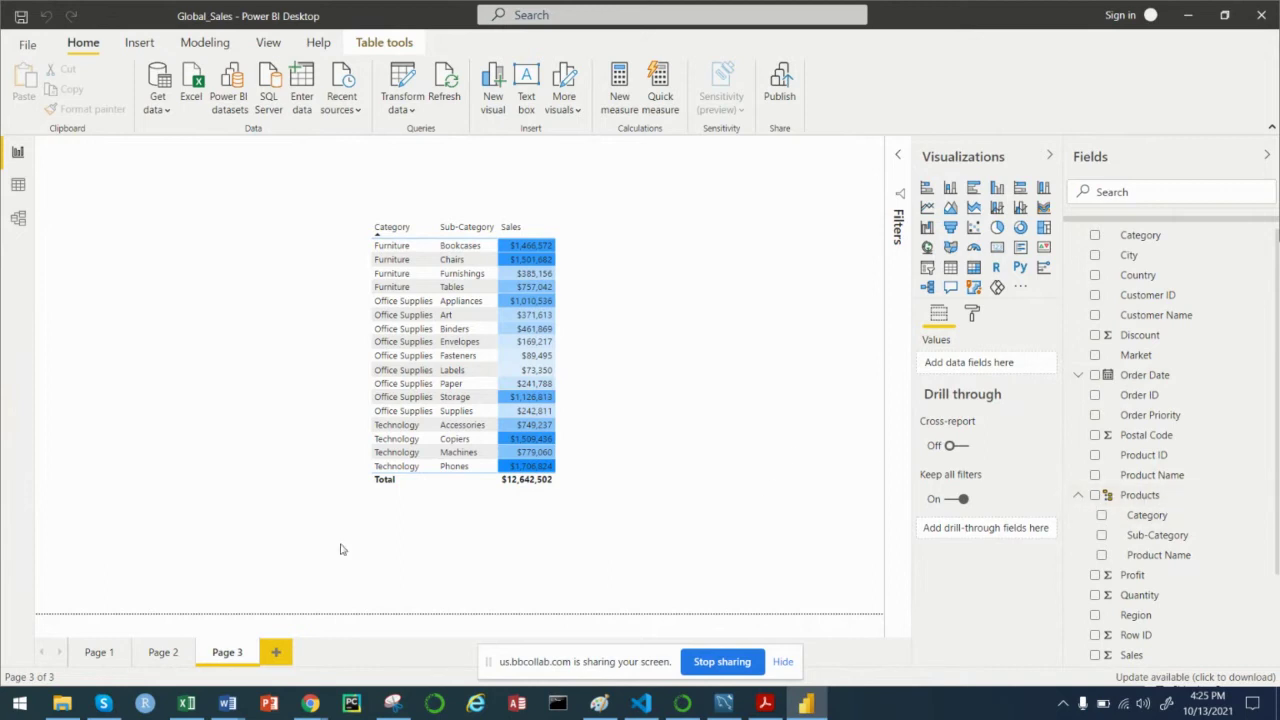
Step: Create a table of the Products hierarchy and Sales on a new report page, enlarged to show the full columns
{"action": "left_click", "coordinate": [278, 653]}
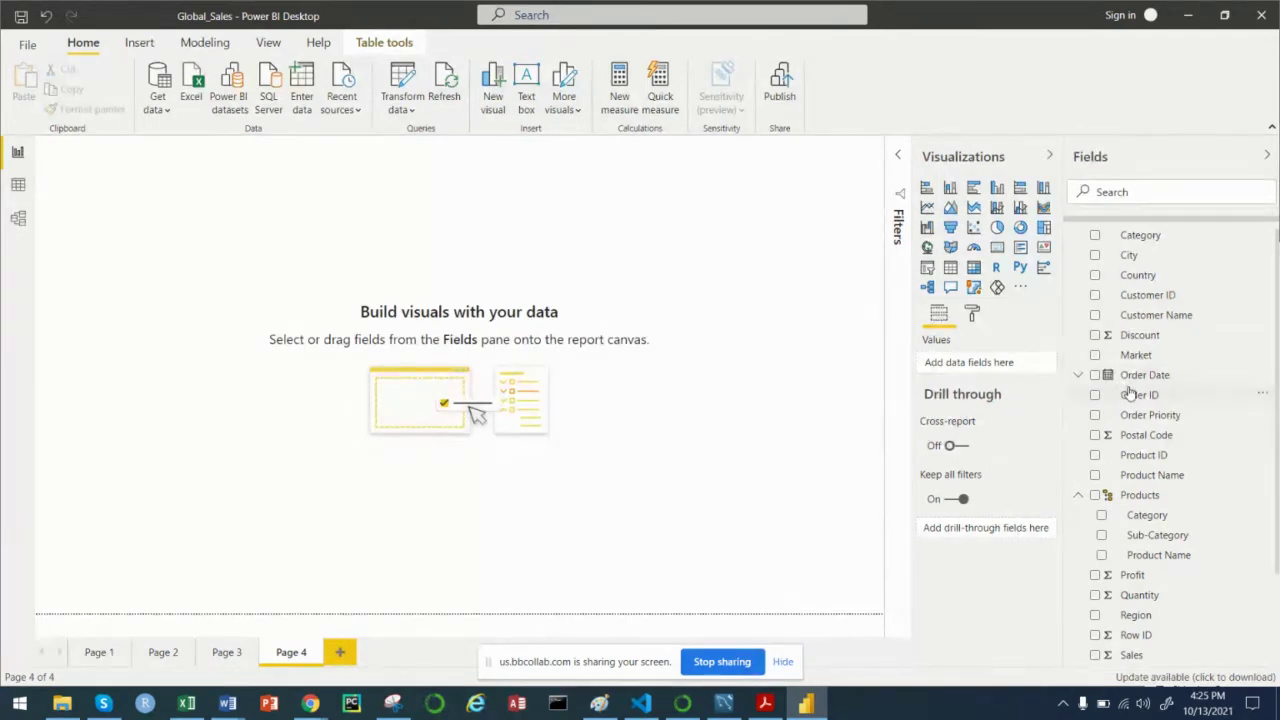
{"action": "left_click", "coordinate": [1095, 496]}
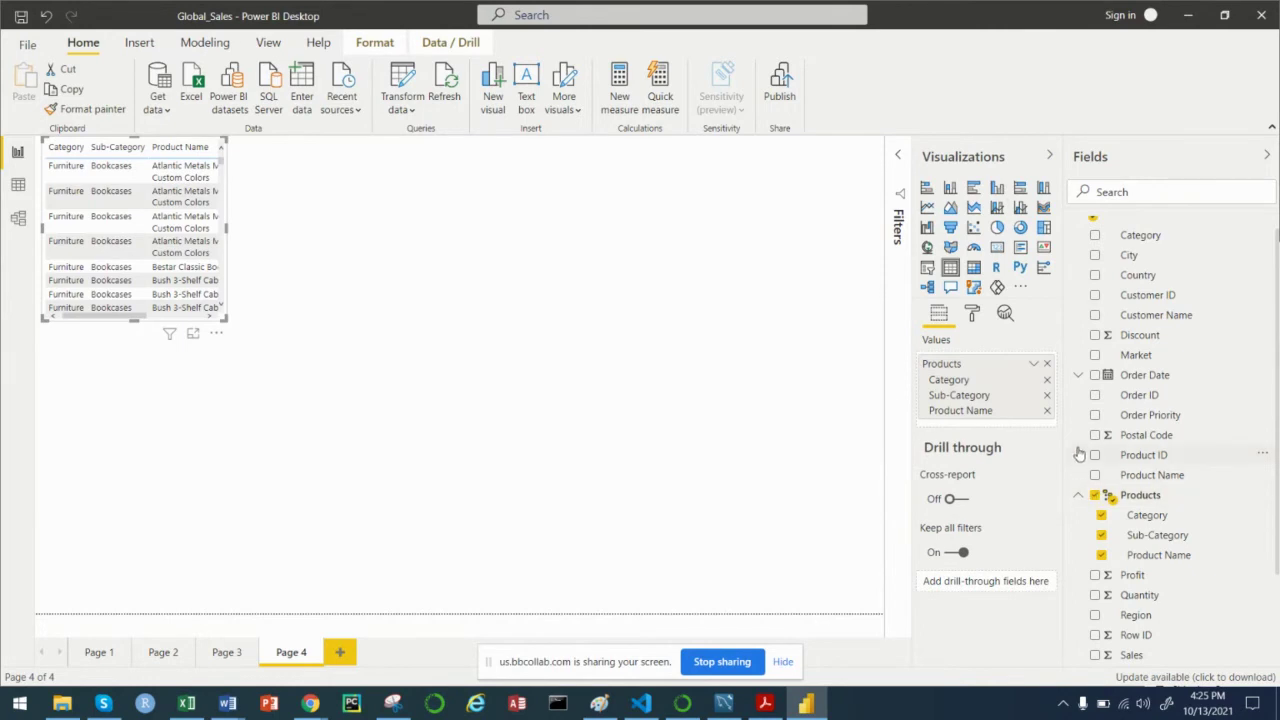
{"action": "scroll", "coordinate": [1128, 523], "scroll_direction": "down", "scroll_amount": 2}
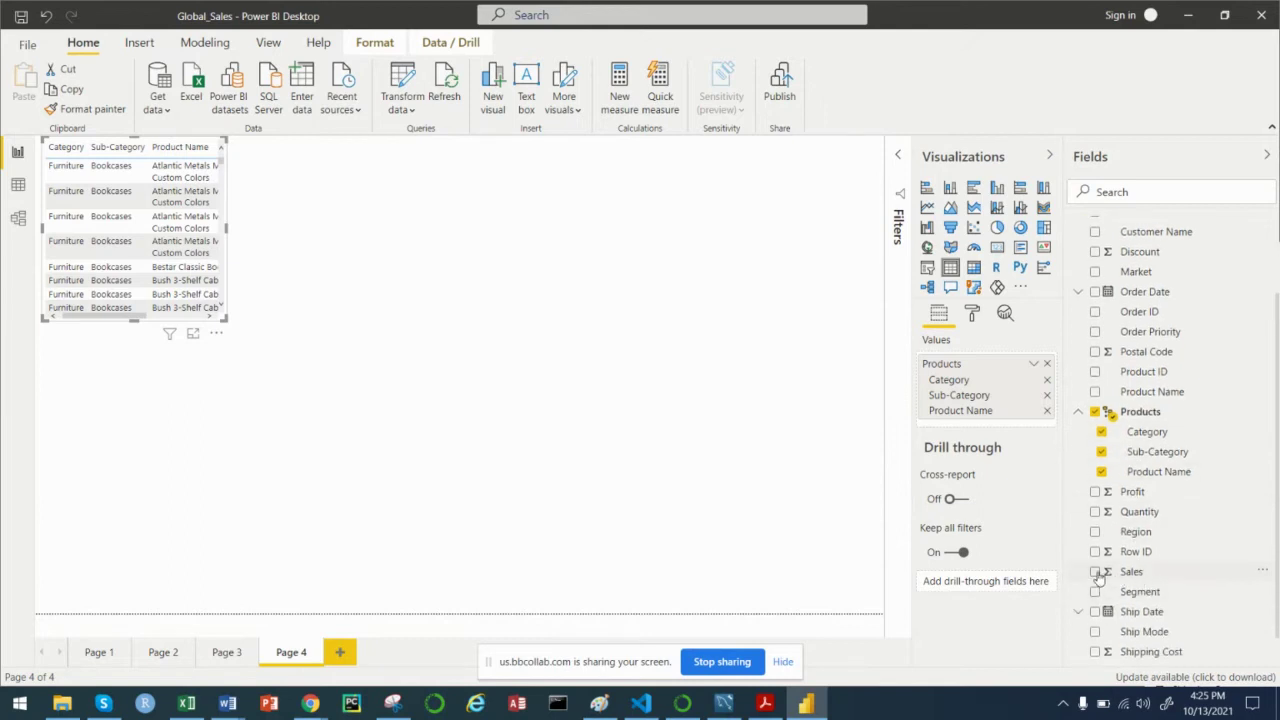
{"action": "left_click", "coordinate": [1095, 572]}
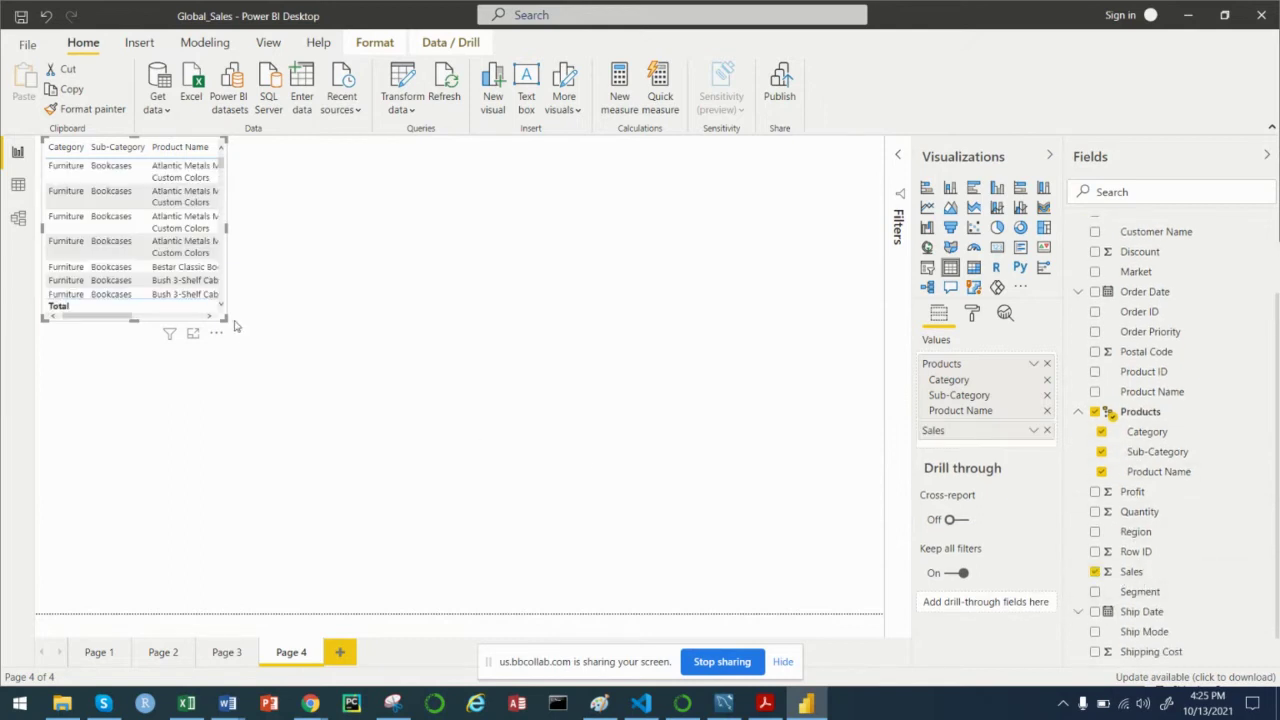
{"action": "left_click_drag", "start_coordinate": [229, 326], "coordinate": [500, 576]}
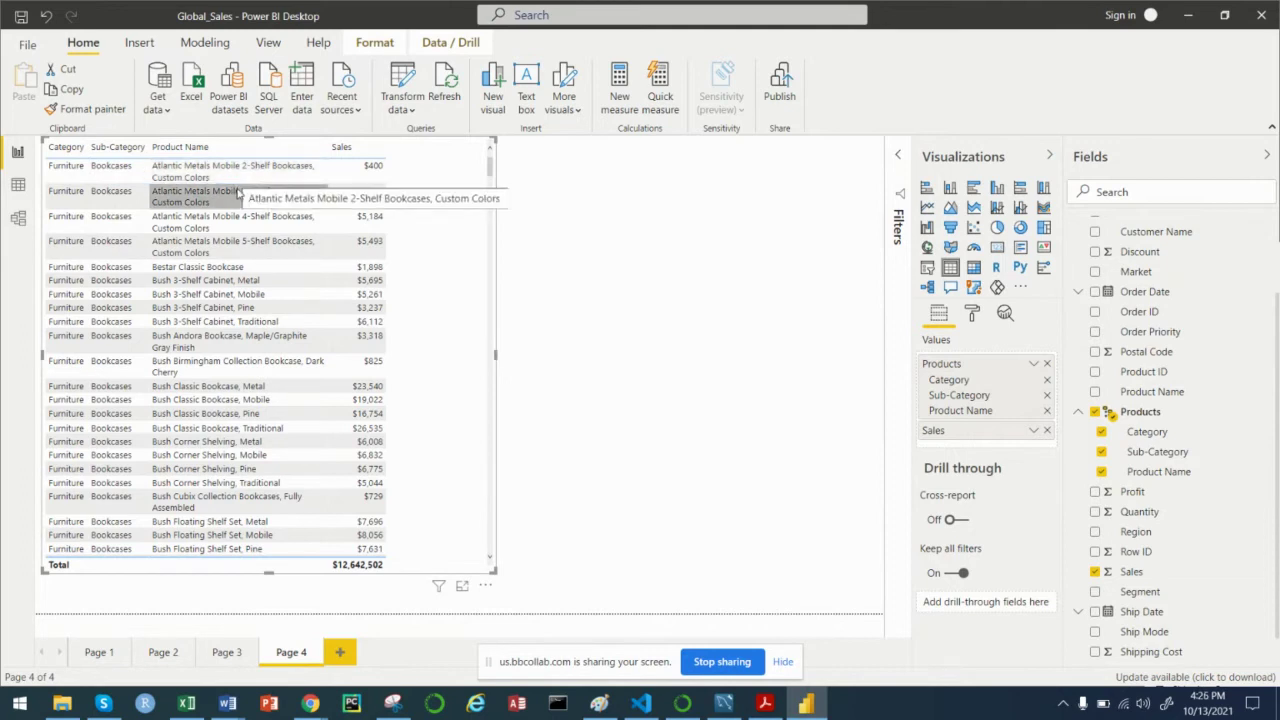
Step: Look through the table's product rows and convert the table into a matrix
{"action": "scroll", "coordinate": [337, 405], "scroll_direction": "down", "scroll_amount": 10}
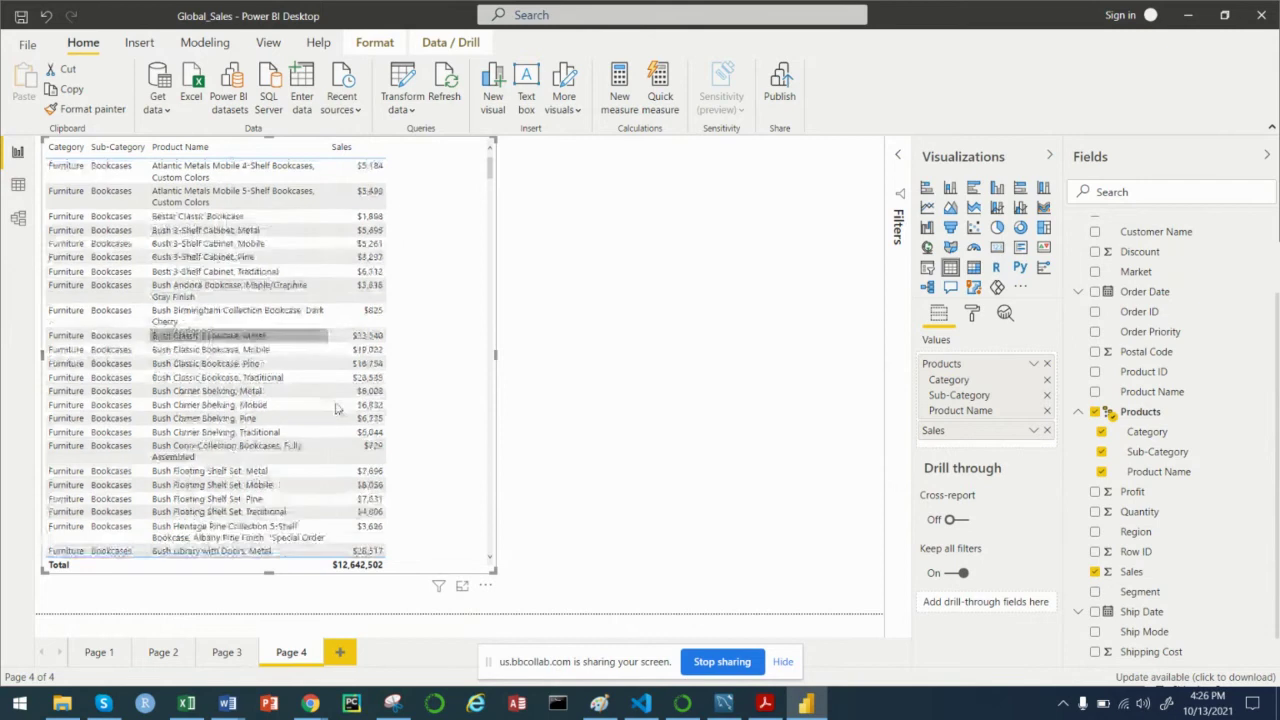
{"action": "left_click_drag", "start_coordinate": [492, 196], "coordinate": [505, 543]}
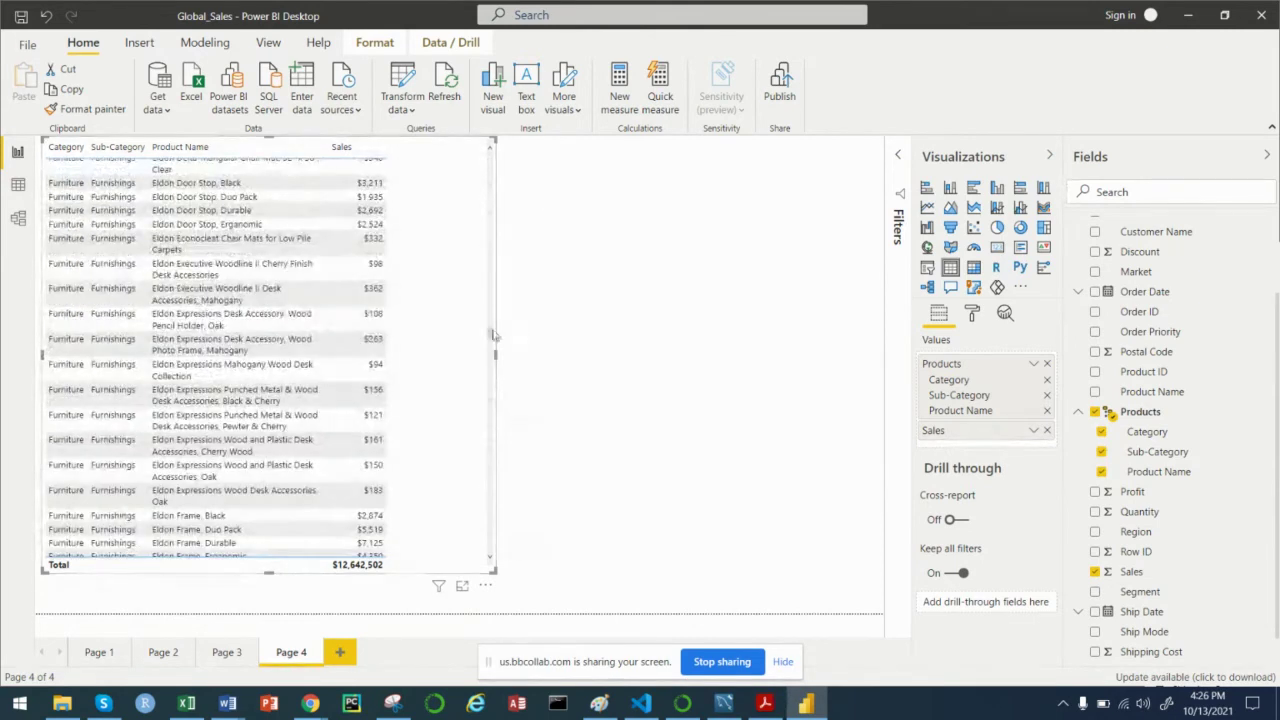
{"action": "left_click_drag", "start_coordinate": [492, 340], "coordinate": [493, 355]}
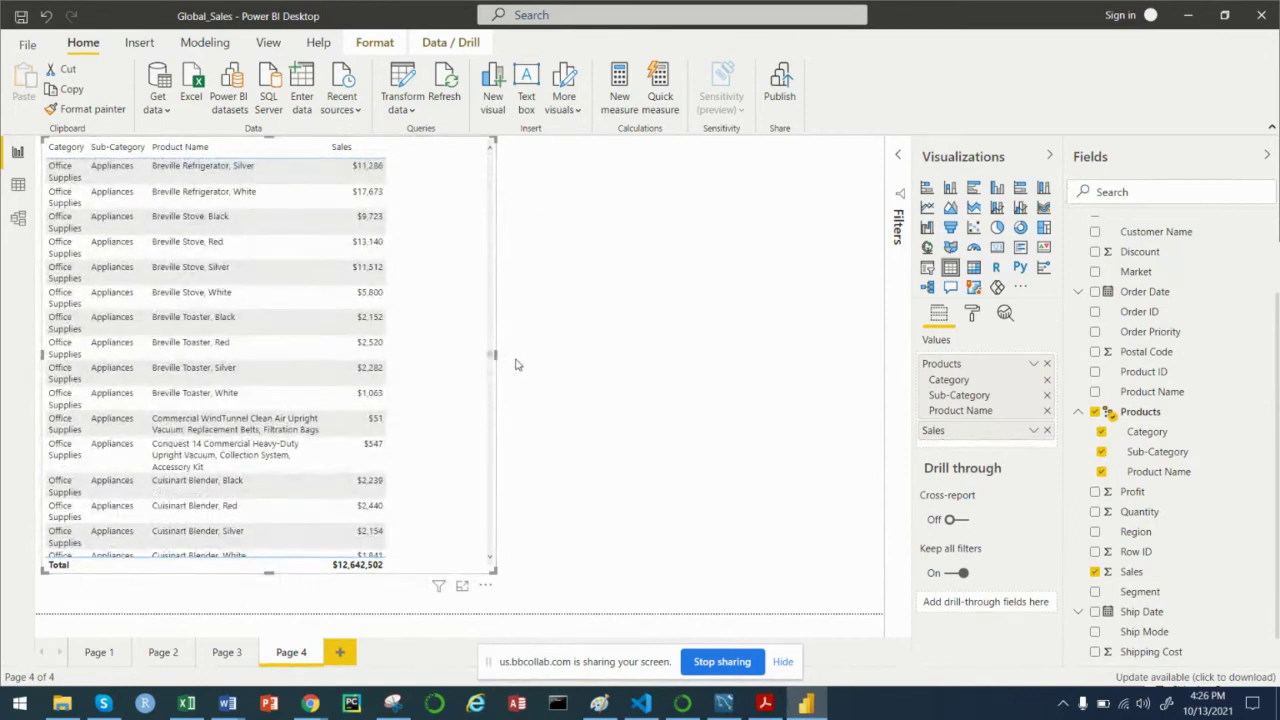
{"action": "left_click", "coordinate": [494, 170]}
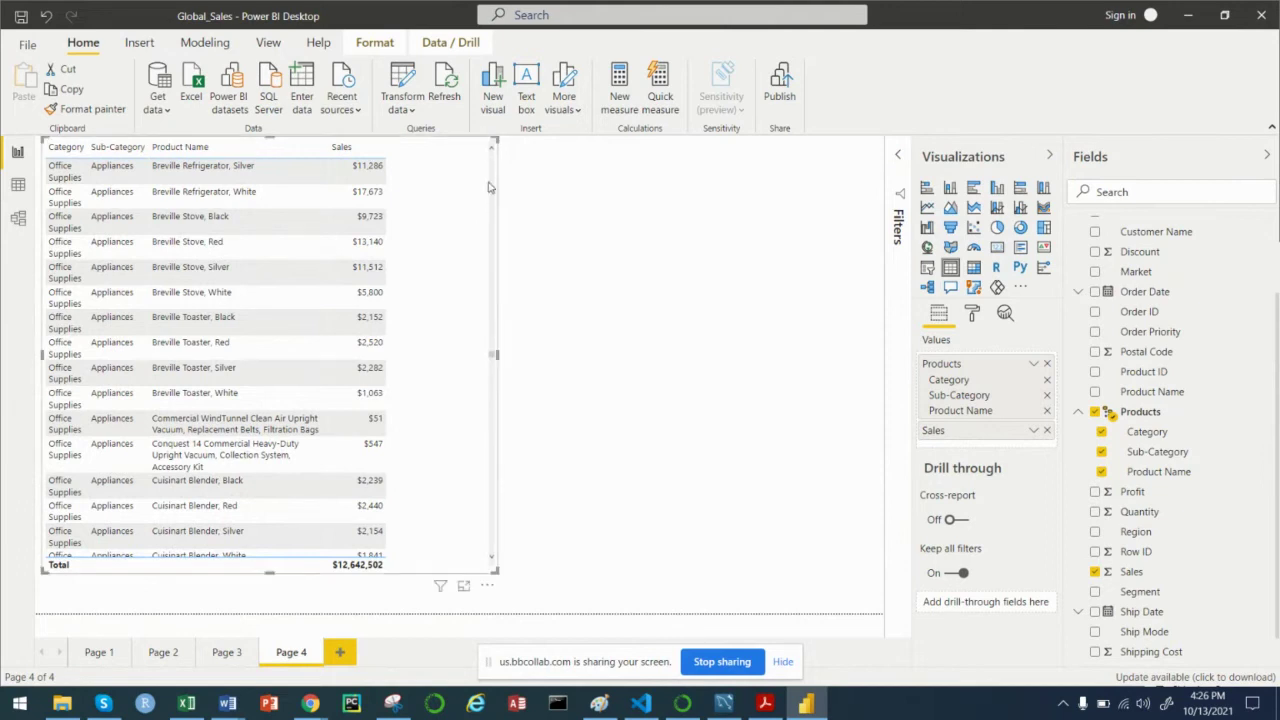
{"action": "left_click", "coordinate": [978, 274]}
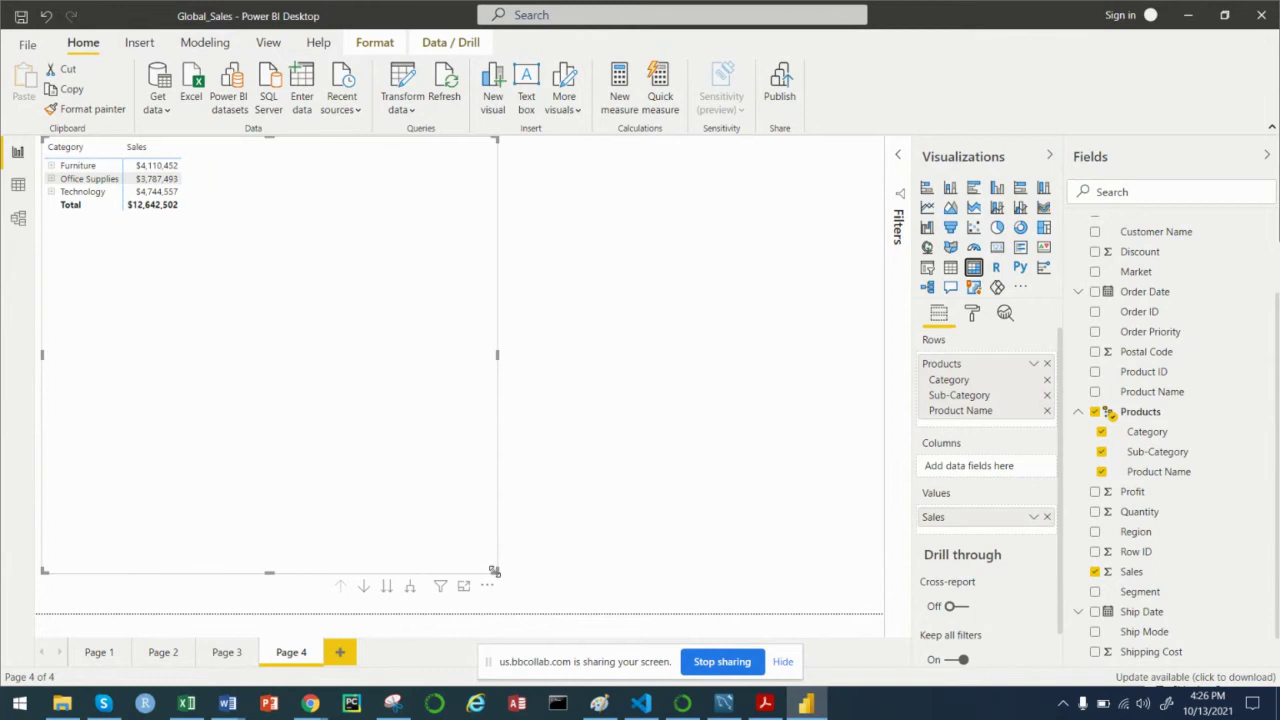
Step: Shrink the matrix visual and move it to the middle of the page
{"action": "left_click_drag", "start_coordinate": [491, 573], "coordinate": [245, 354]}
{"action": "left_click_drag", "start_coordinate": [392, 393], "coordinate": [452, 412]}
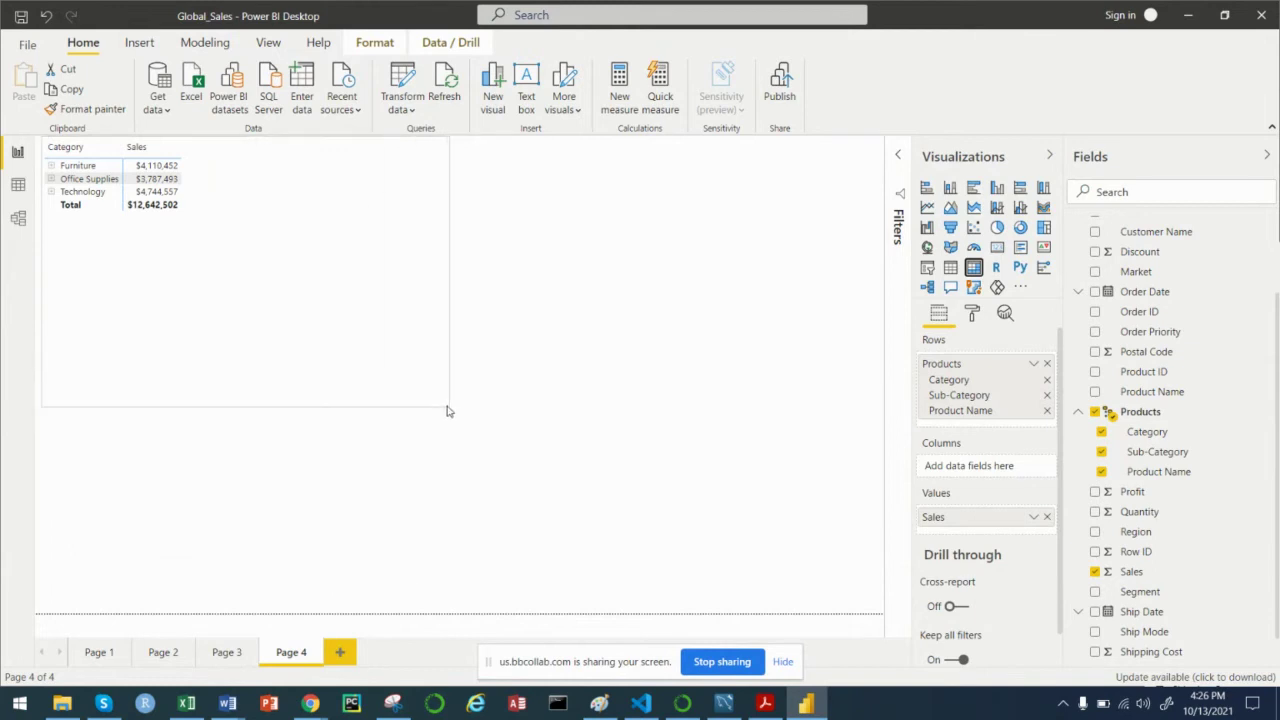
{"action": "left_click_drag", "start_coordinate": [300, 215], "coordinate": [556, 312]}
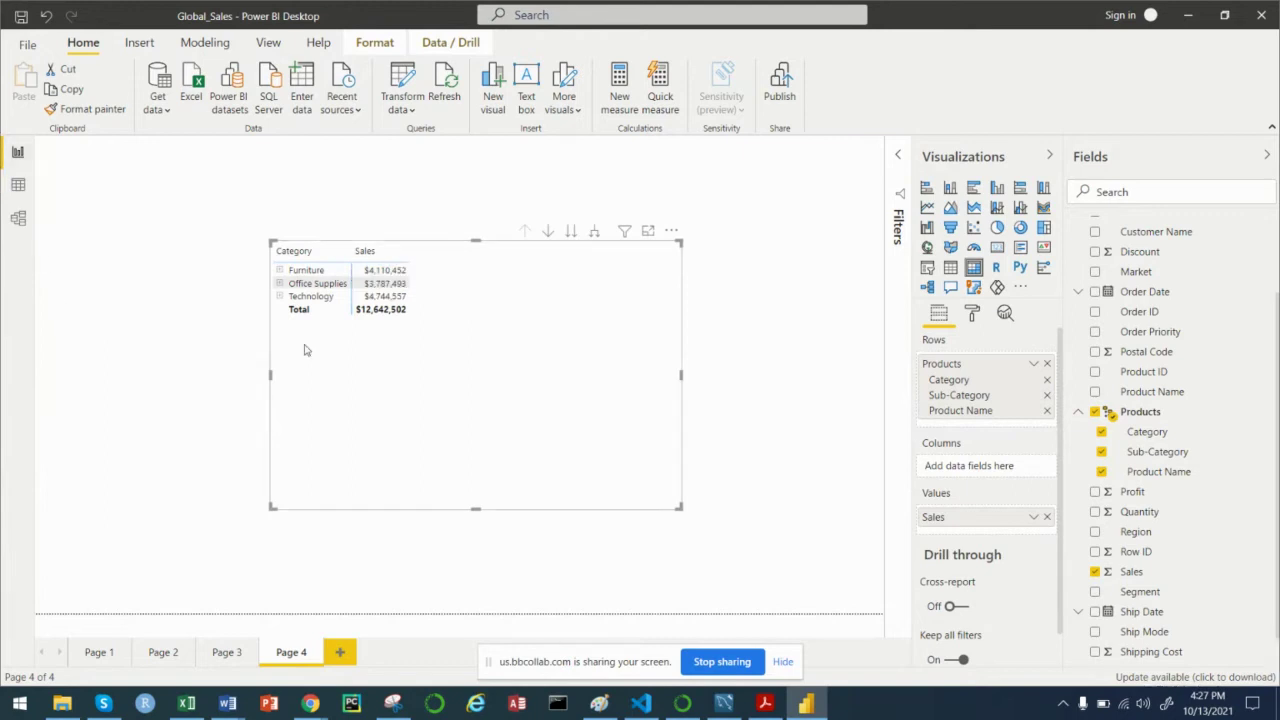
Step: Take the Sales line chart on Page 2 down to the Day level and drill back up to the Year level
{"action": "left_click", "coordinate": [226, 652]}
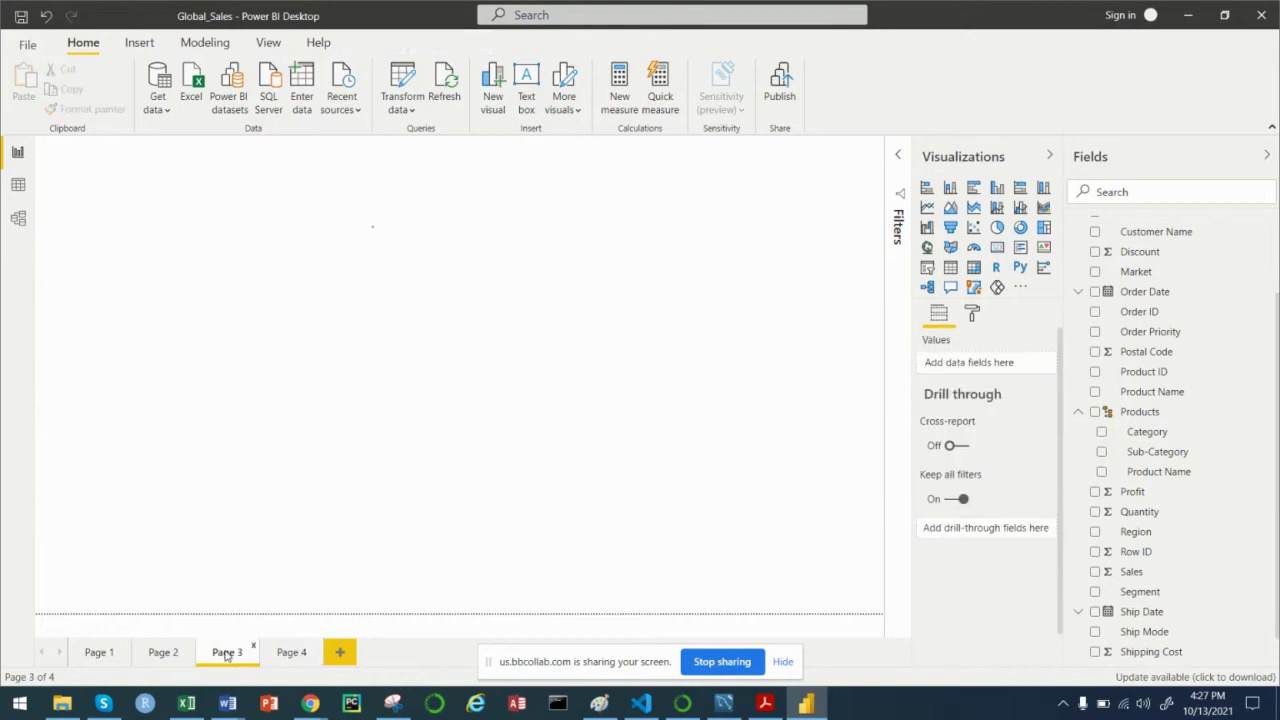
{"action": "left_click", "coordinate": [163, 651]}
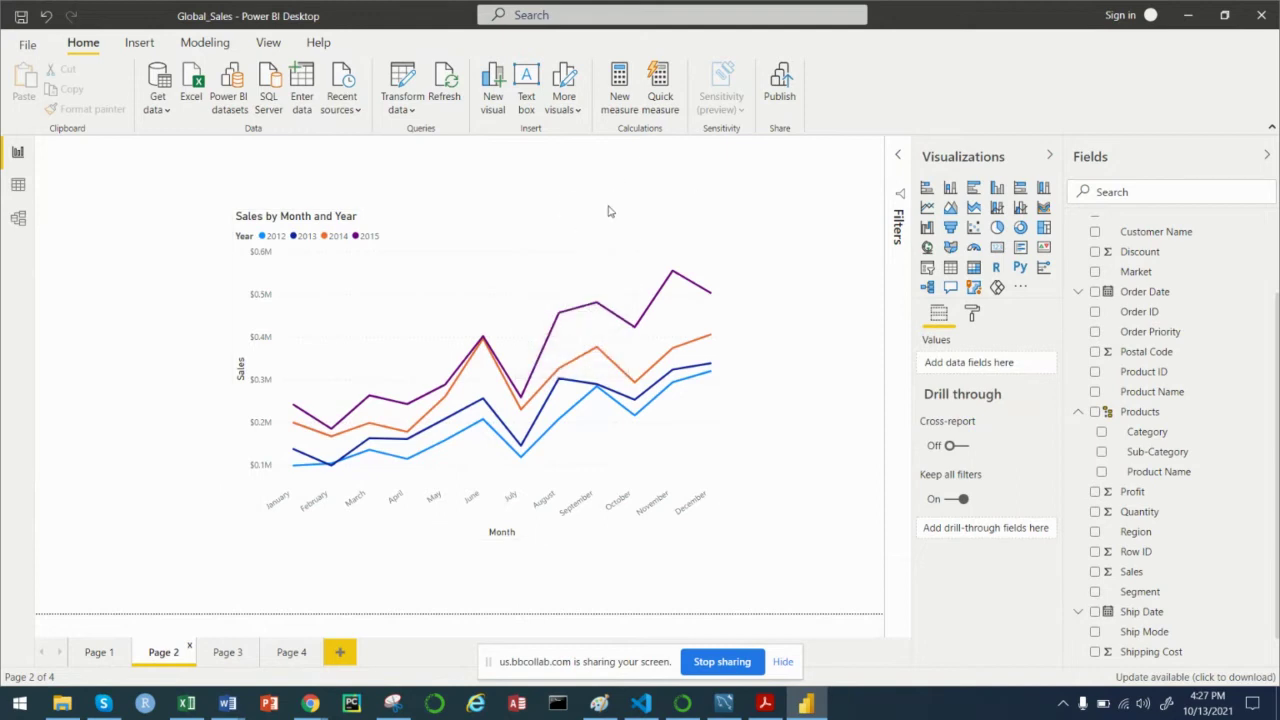
{"action": "left_click", "coordinate": [563, 236]}
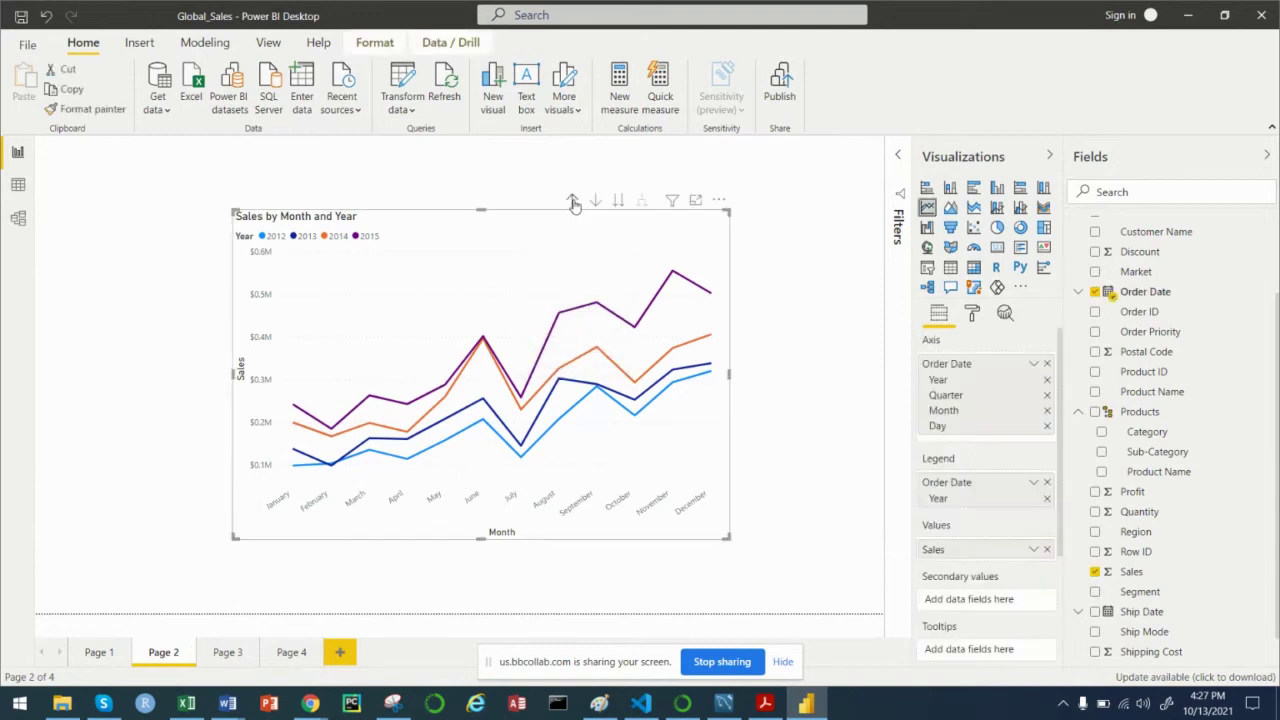
{"action": "left_click", "coordinate": [595, 200]}
{"action": "left_click", "coordinate": [619, 203]}
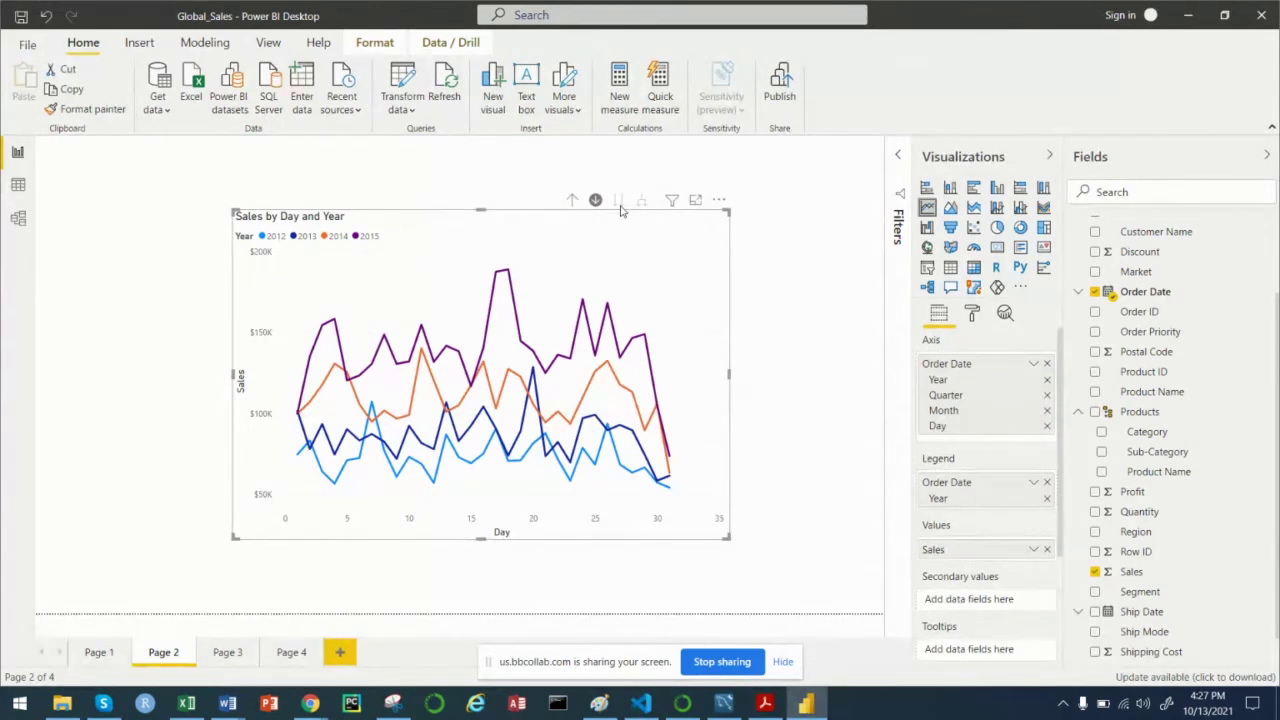
{"action": "left_click", "coordinate": [571, 200]}
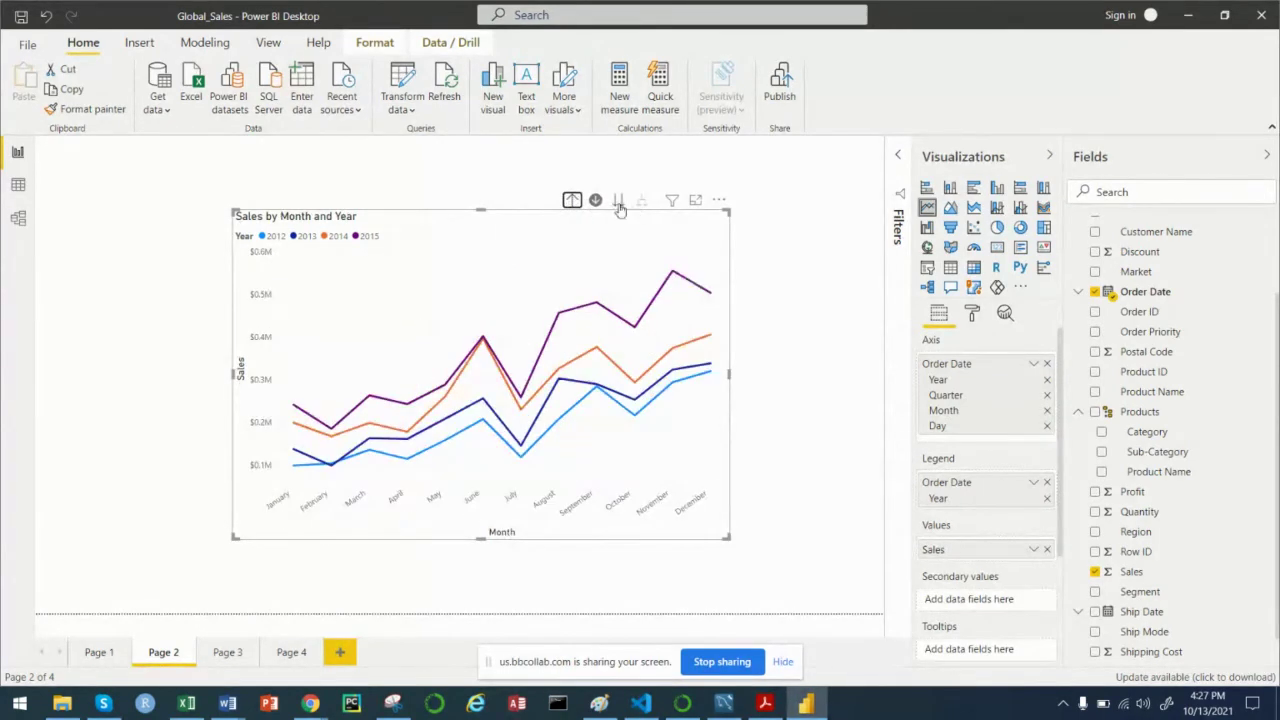
{"action": "left_click", "coordinate": [572, 201]}
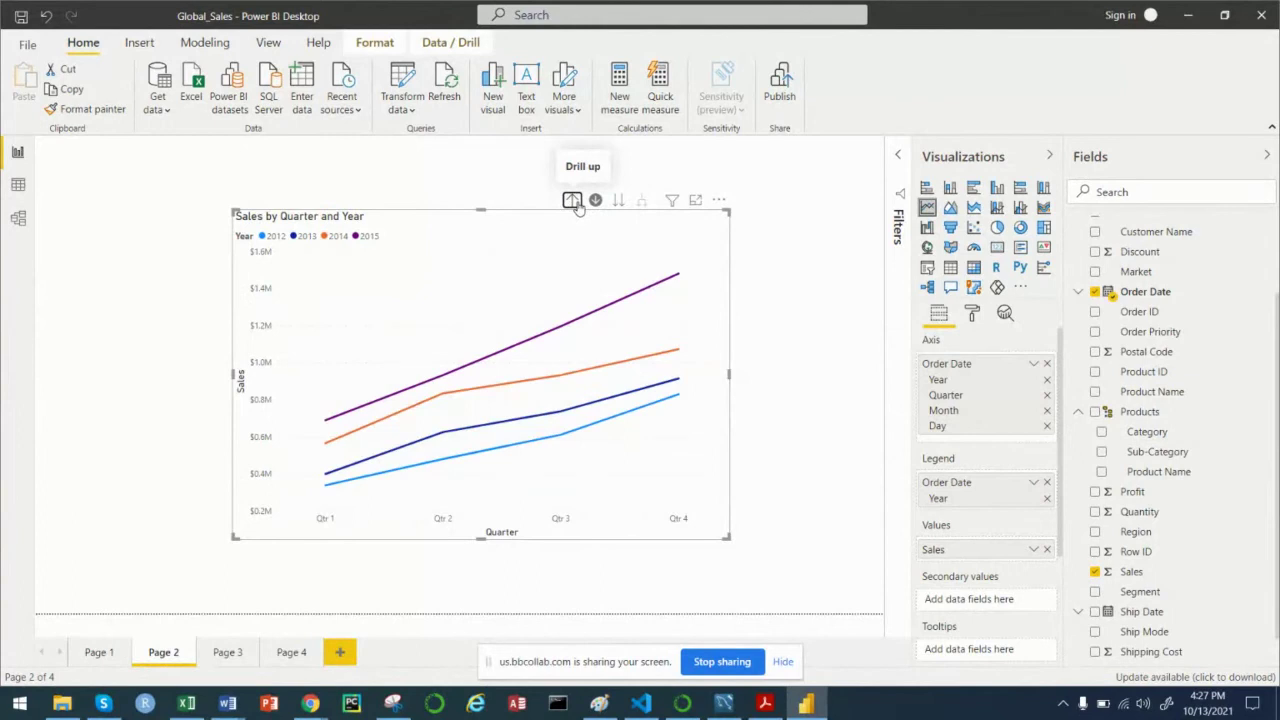
{"action": "left_click", "coordinate": [572, 201]}
Step: Expand the line chart's date hierarchy through quarter and month to day, and drill back up to the Year level
{"action": "left_click", "coordinate": [642, 201]}
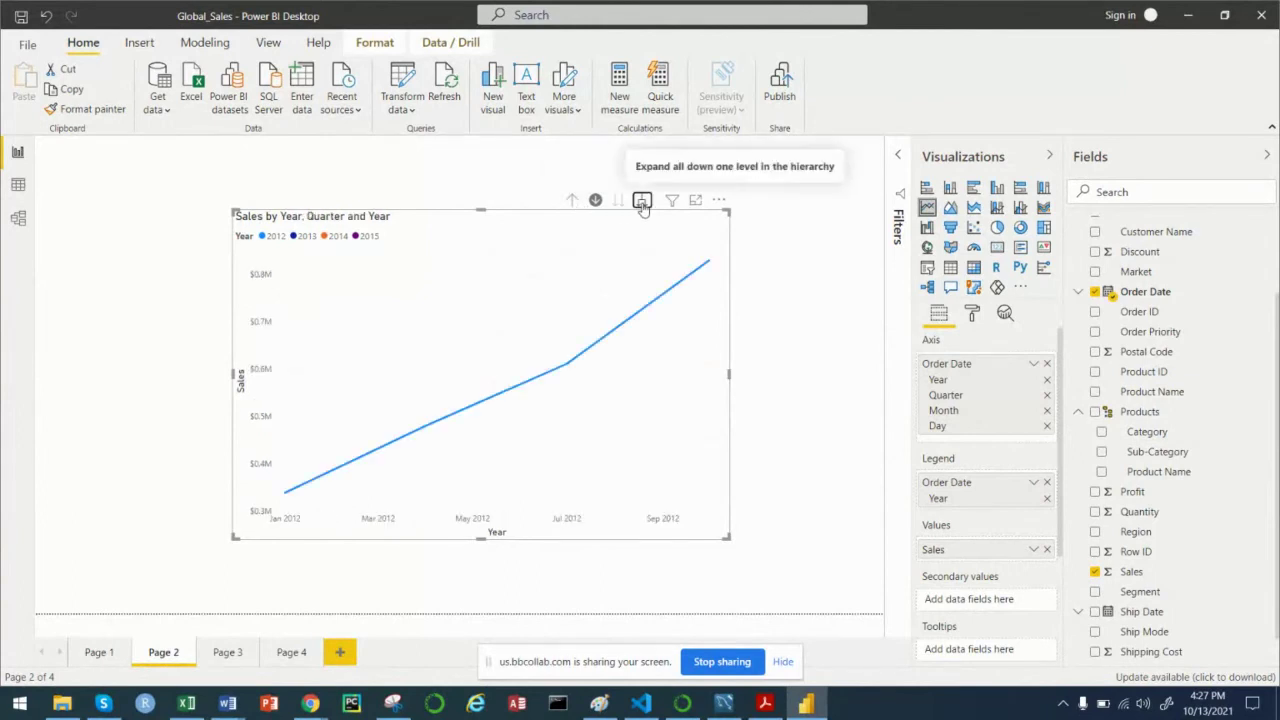
{"action": "left_click", "coordinate": [642, 201]}
{"action": "left_click", "coordinate": [642, 201]}
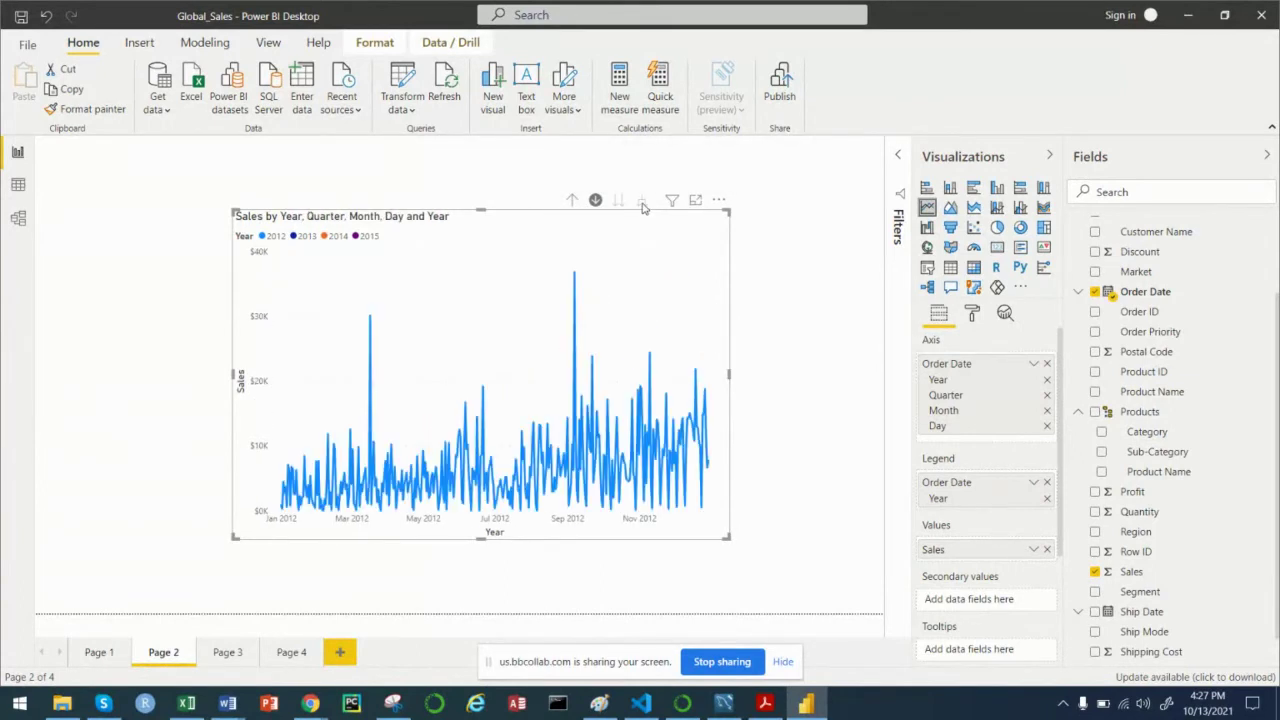
{"action": "left_click", "coordinate": [572, 201]}
{"action": "left_click", "coordinate": [572, 201]}
{"action": "left_click", "coordinate": [572, 201]}
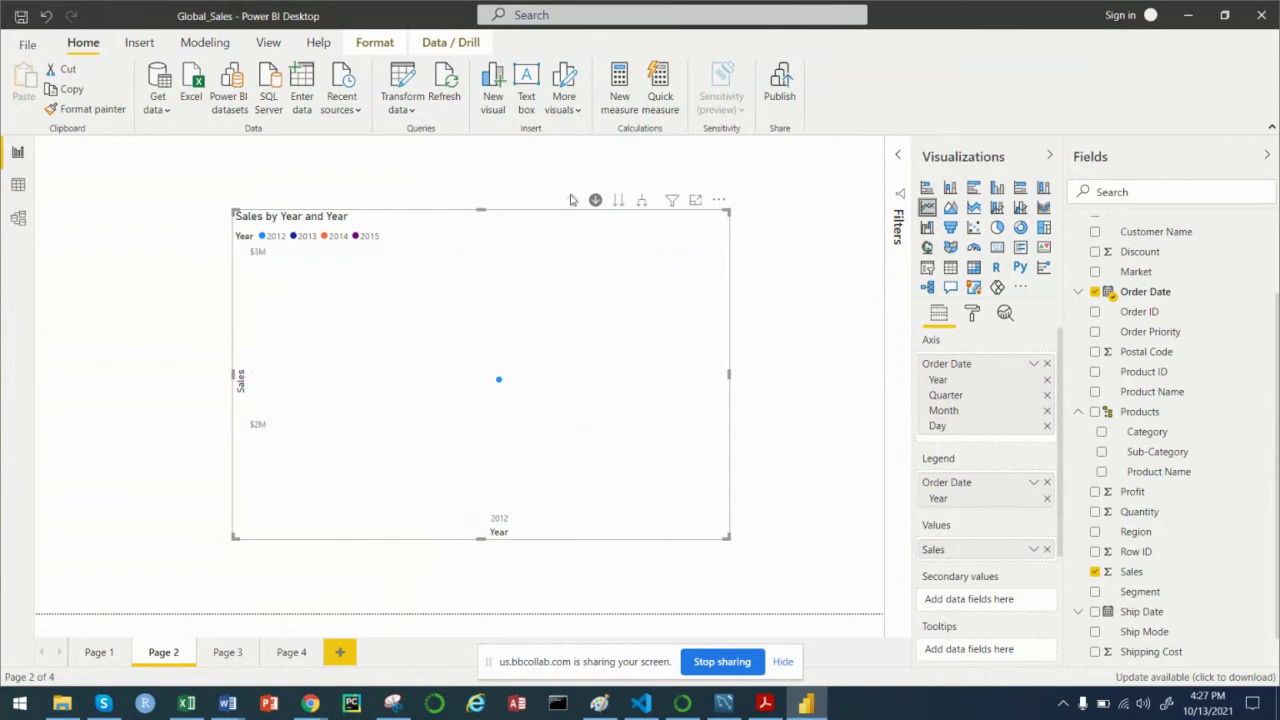
Step: Move the line chart down the date hierarchy from Year to the Month level
{"action": "left_click", "coordinate": [595, 201]}
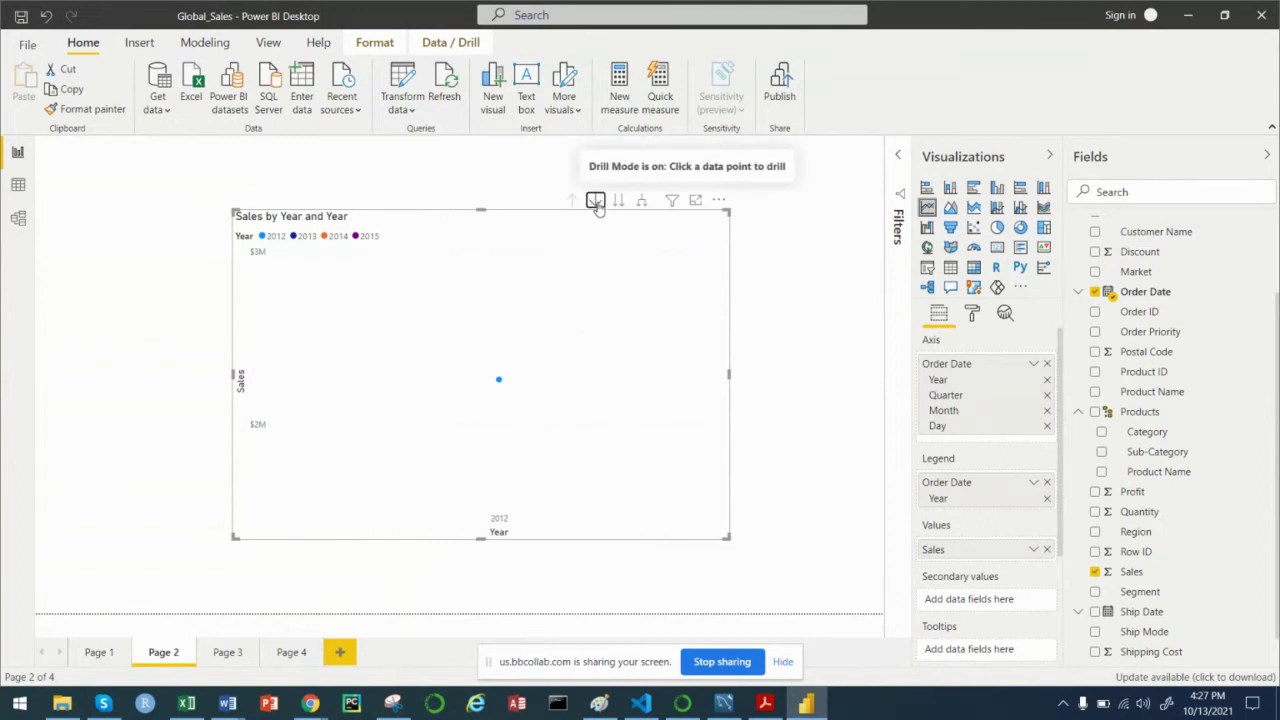
{"action": "left_click", "coordinate": [618, 201]}
{"action": "left_click", "coordinate": [618, 201]}
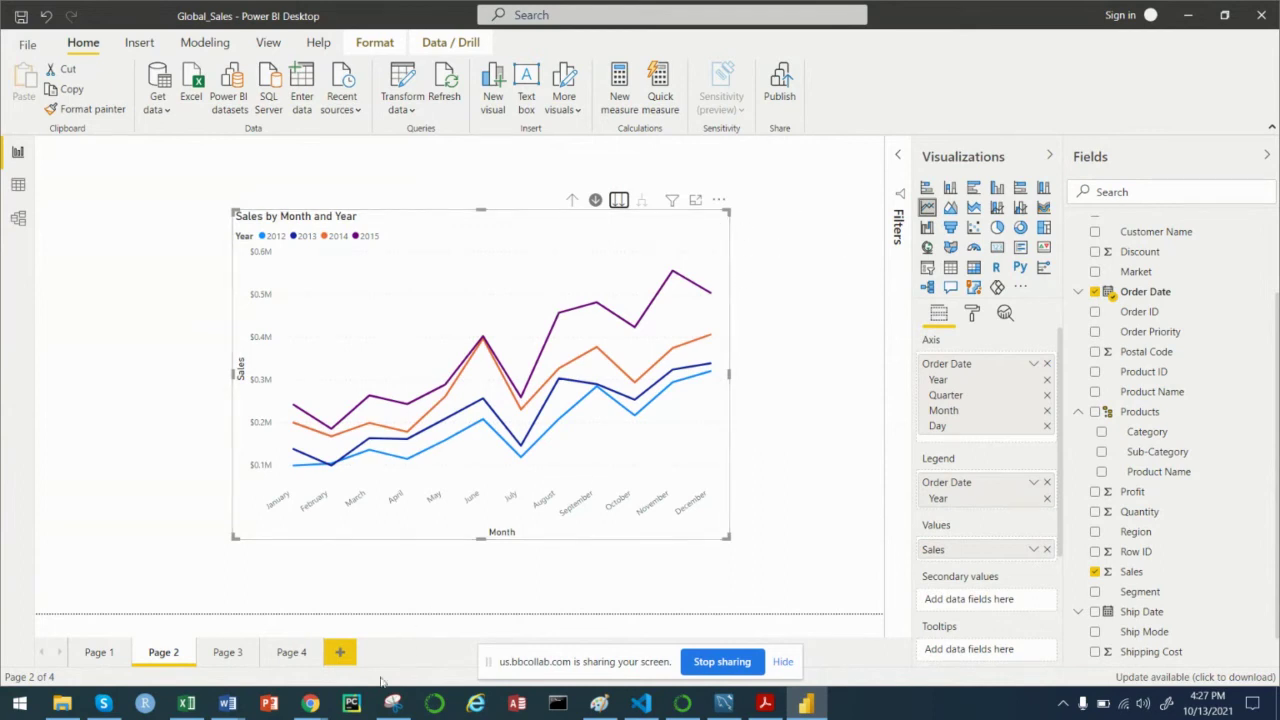
Step: Expand the Furniture category and its Tables sub-category to product level in the Page 4 matrix
{"action": "left_click", "coordinate": [291, 652]}
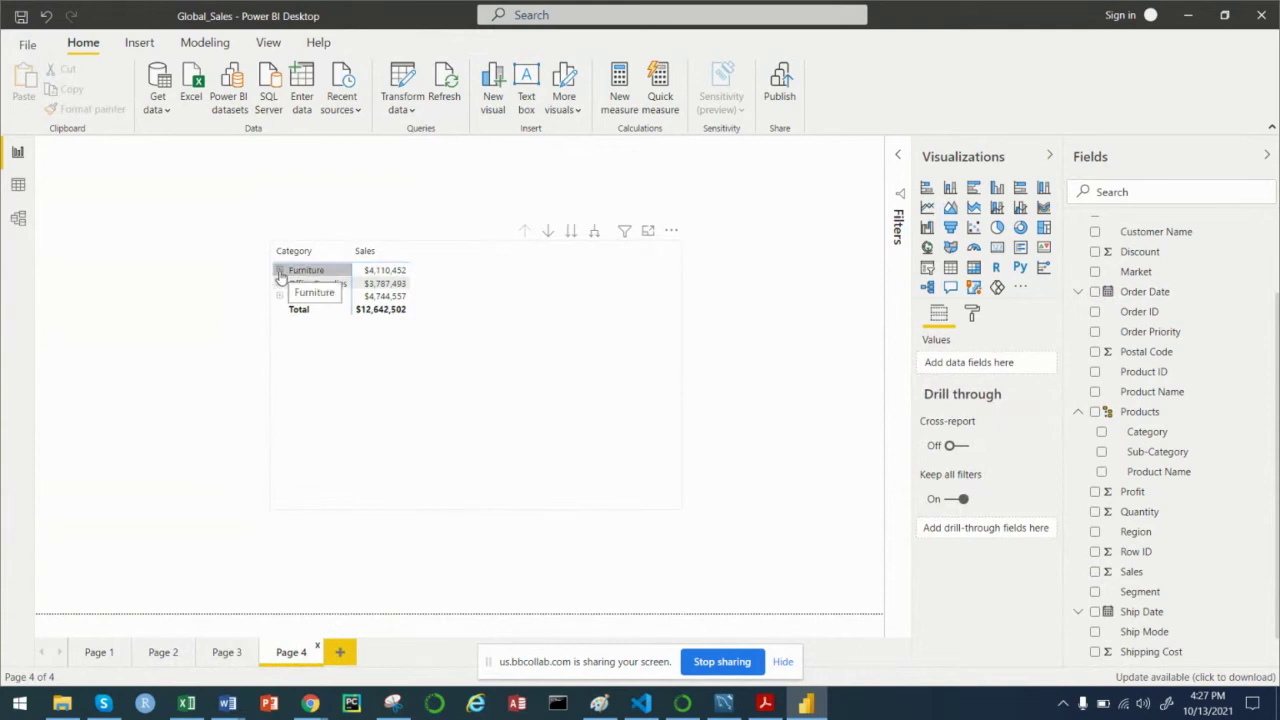
{"action": "left_click", "coordinate": [280, 271]}
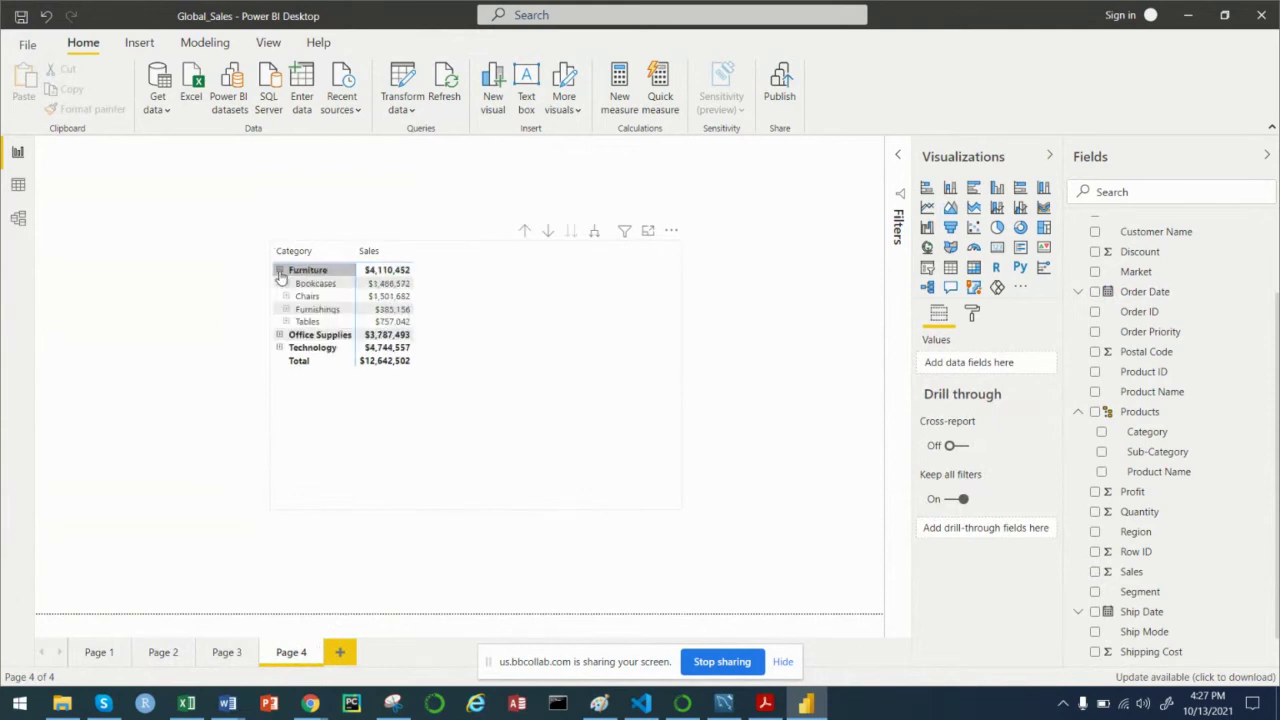
{"action": "left_click", "coordinate": [286, 323]}
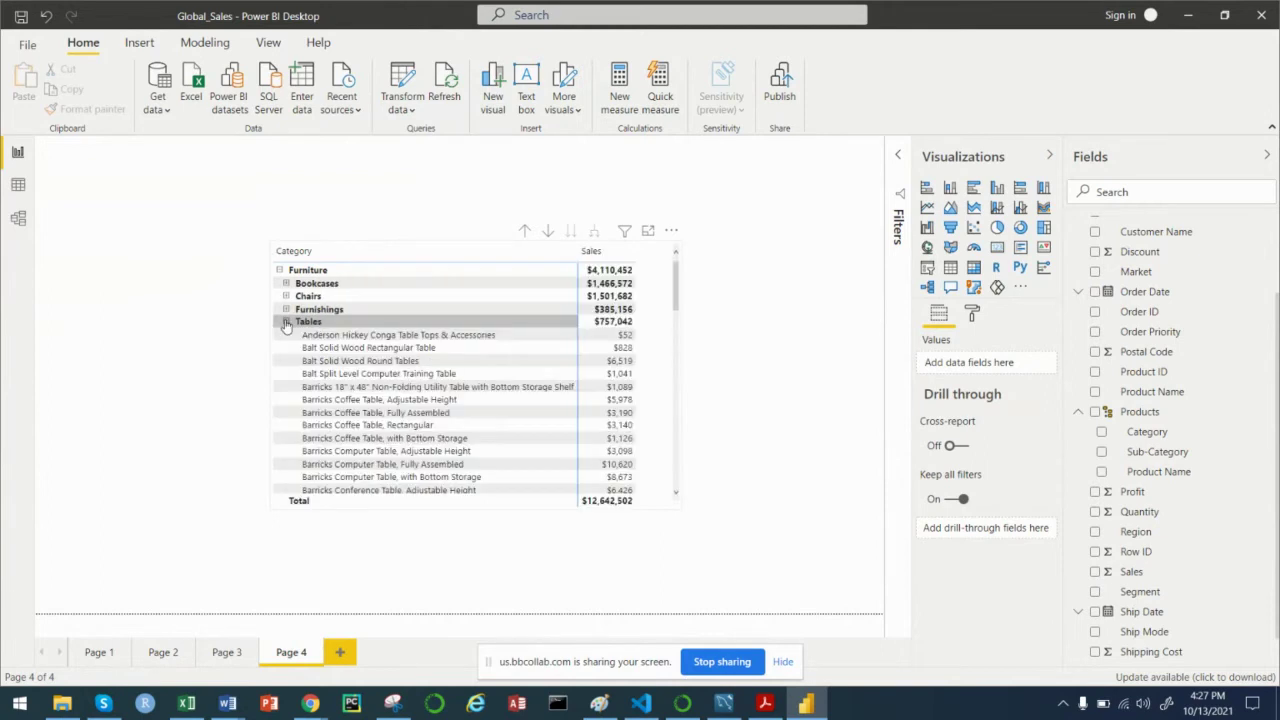
Step: Review the products listed under Tables and collapse that sub-category
{"action": "scroll", "coordinate": [395, 420], "scroll_direction": "down", "scroll_amount": 1}
{"action": "scroll", "coordinate": [394, 419], "scroll_direction": "down", "scroll_amount": 10}
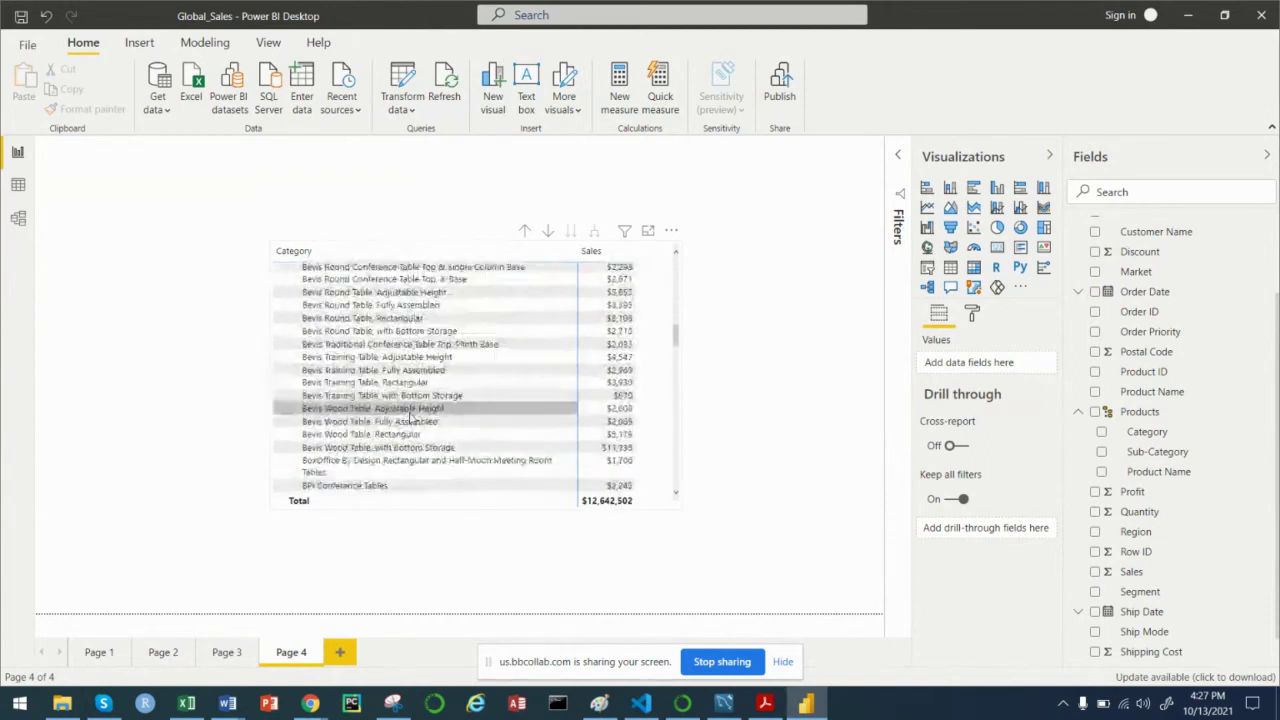
{"action": "scroll", "coordinate": [420, 410], "scroll_direction": "up", "scroll_amount": 11}
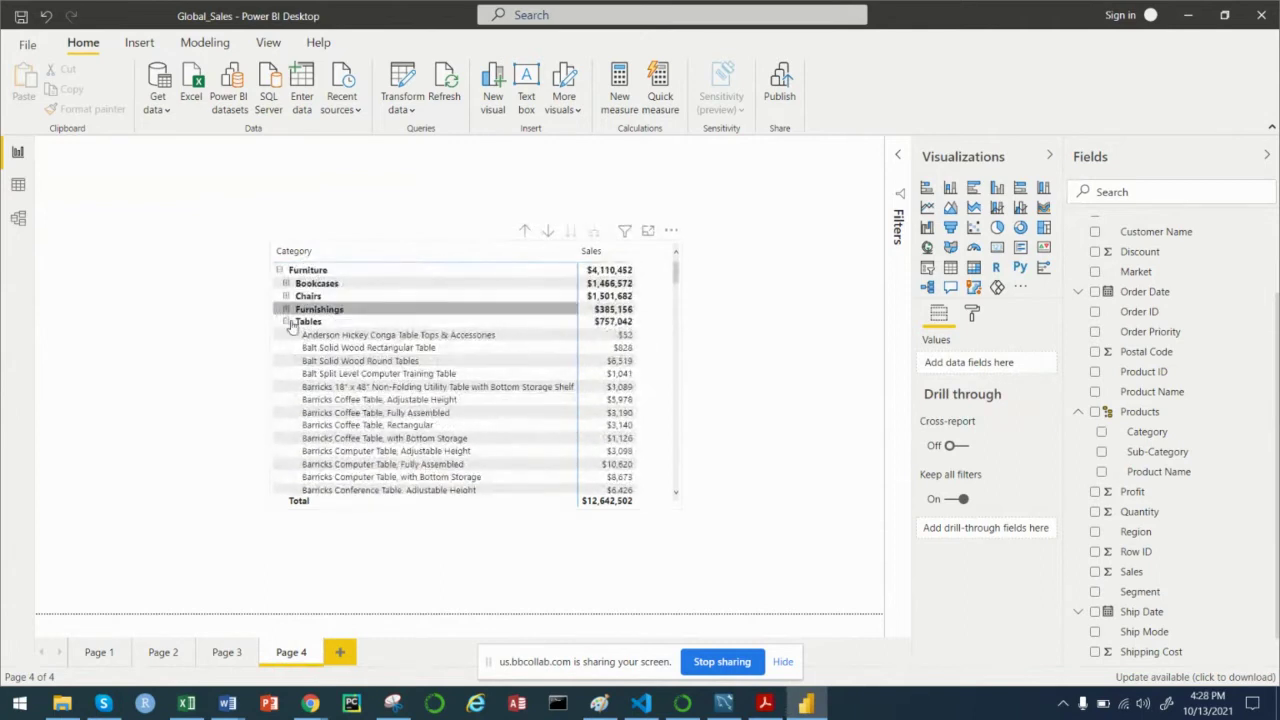
{"action": "left_click", "coordinate": [286, 323]}
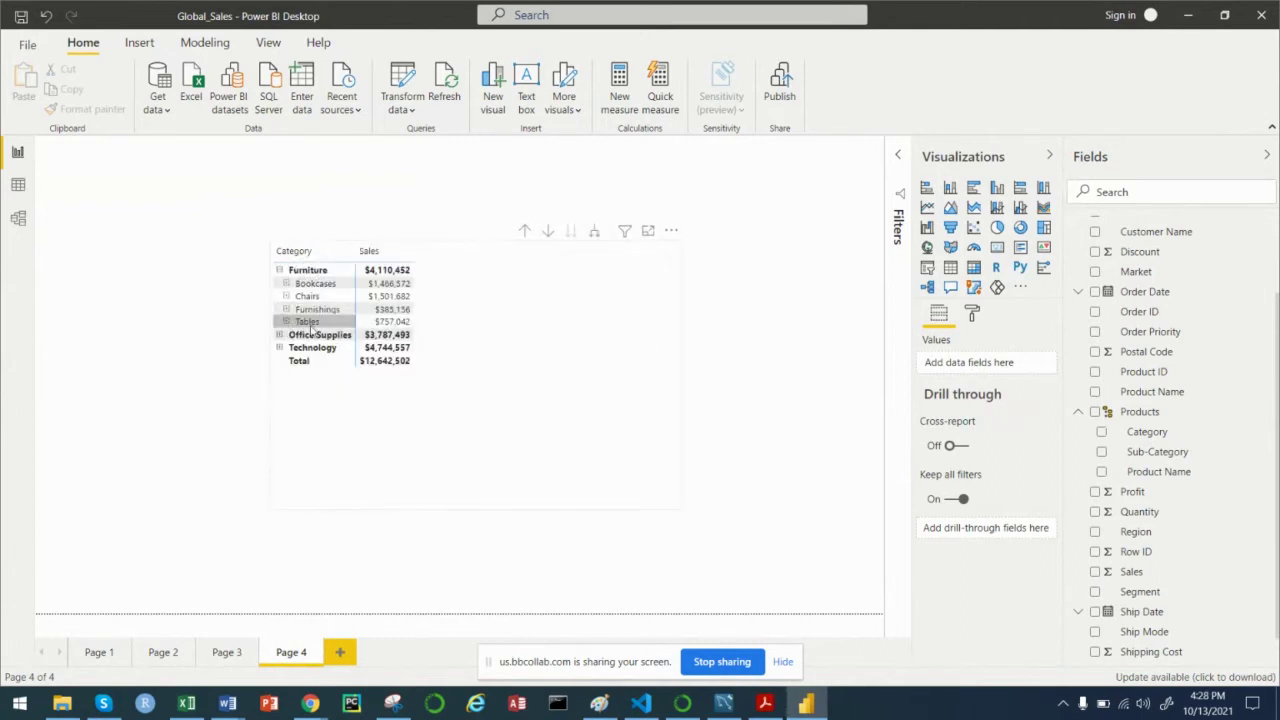
Step: Collapse the Furniture category, show the visual as a plain table for comparison, and change it back to a matrix
{"action": "left_click", "coordinate": [281, 273]}
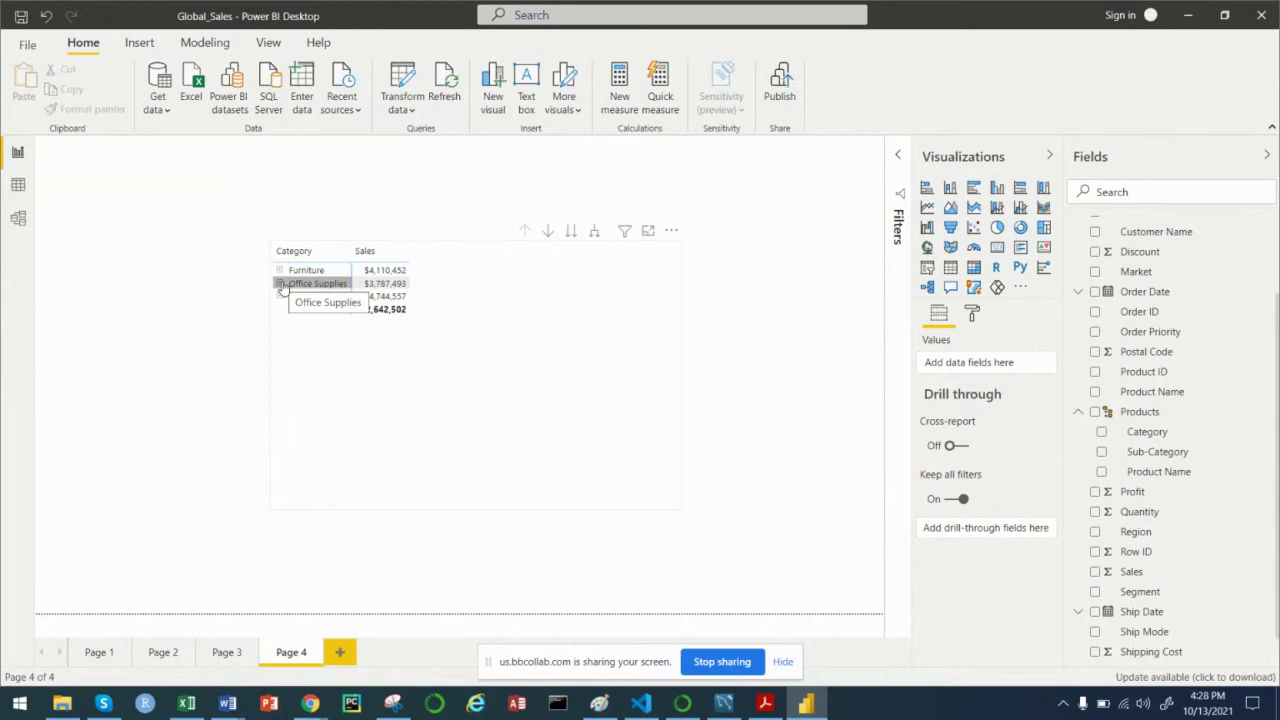
{"action": "left_click", "coordinate": [614, 392]}
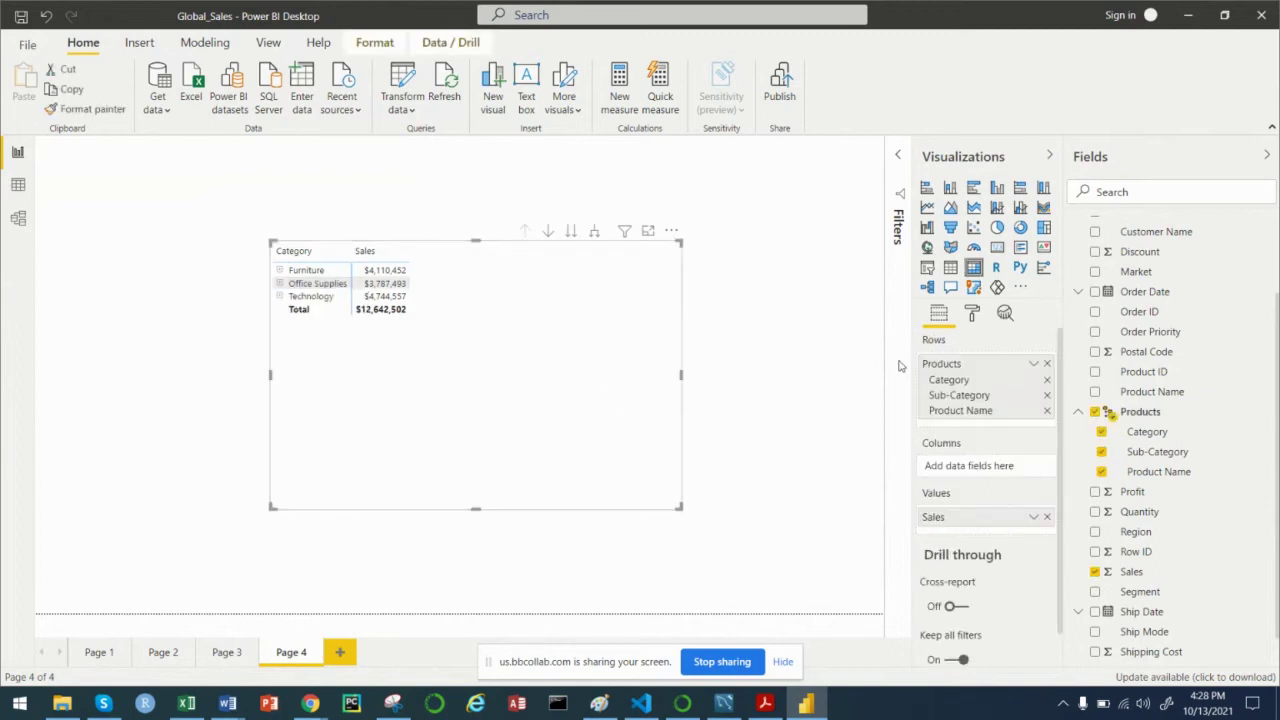
{"action": "left_click", "coordinate": [949, 268]}
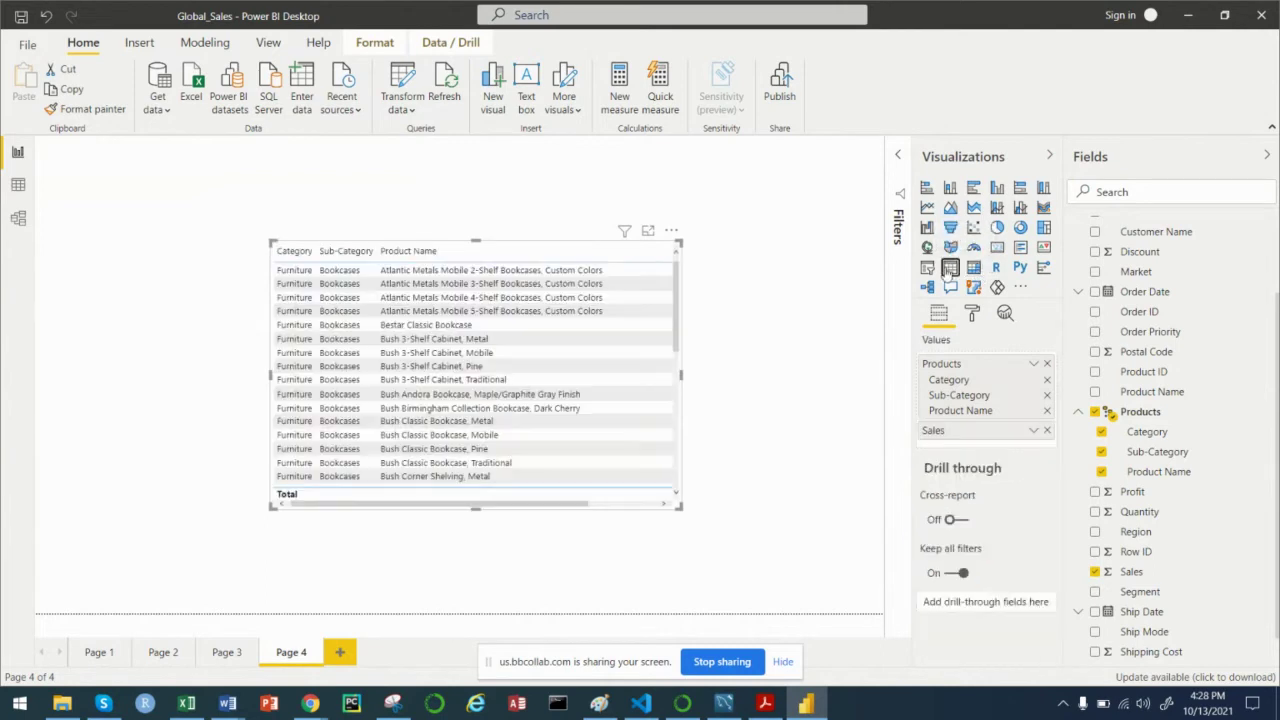
{"action": "left_click", "coordinate": [973, 268]}
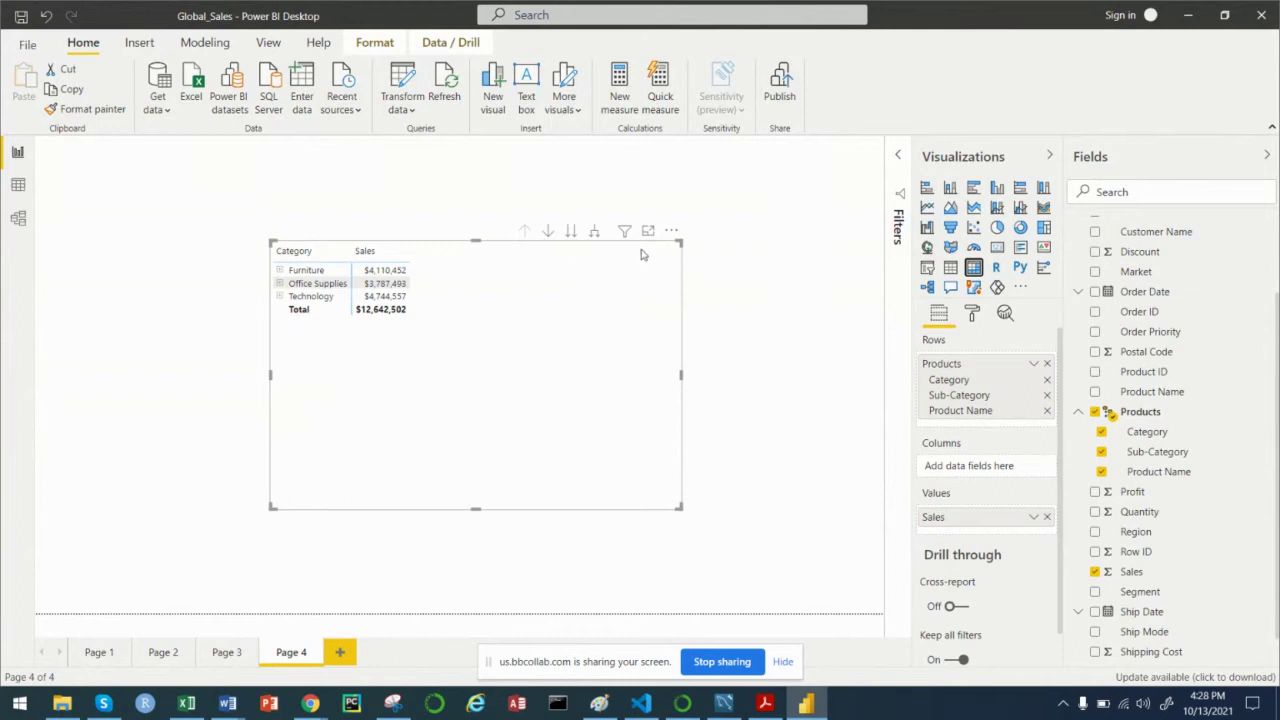
Step: Turn on drill-down mode for the Page 4 matrix, move it to the Sub-Category level, and enlarge the visual slightly
{"action": "left_click", "coordinate": [165, 652]}
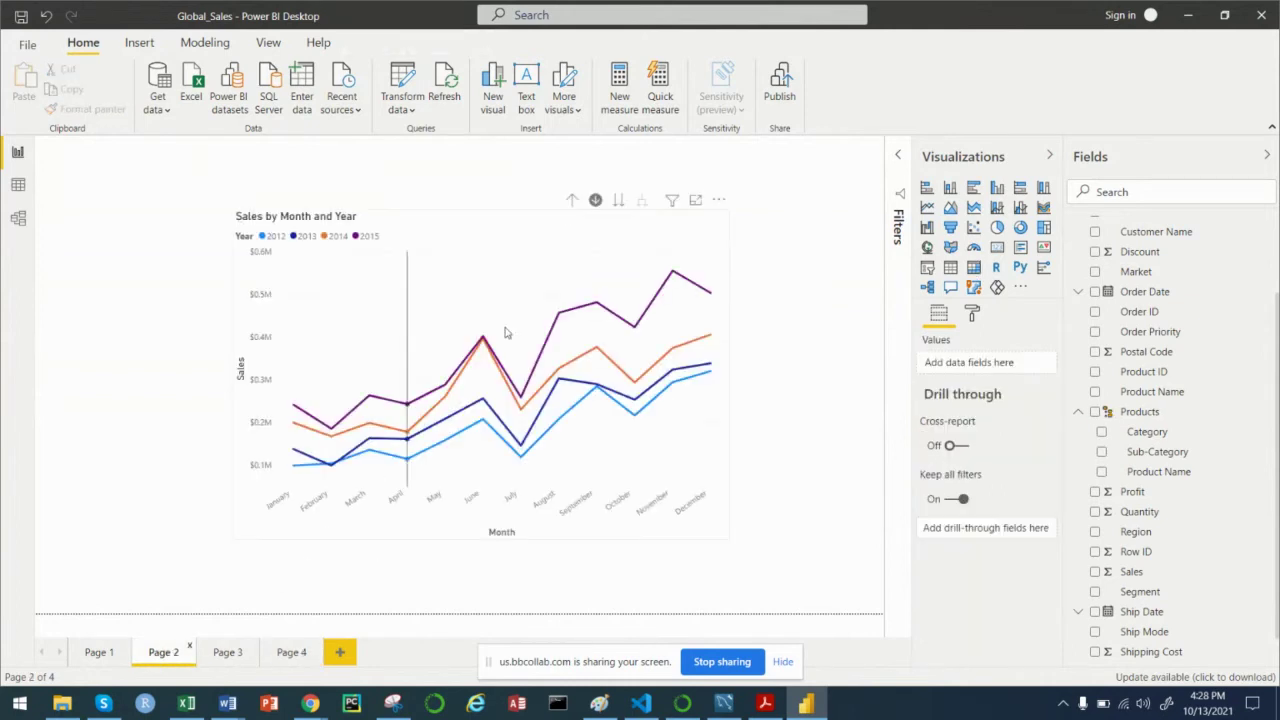
{"action": "left_click", "coordinate": [288, 652]}
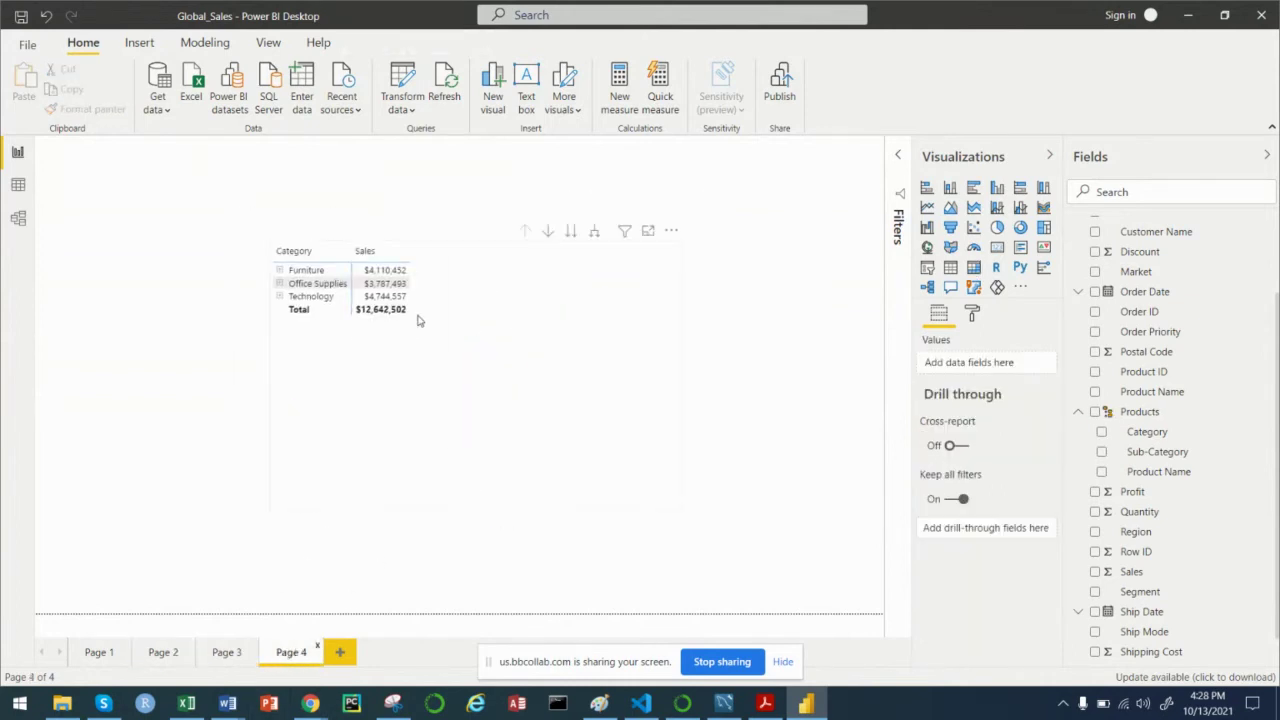
{"action": "left_click", "coordinate": [548, 232]}
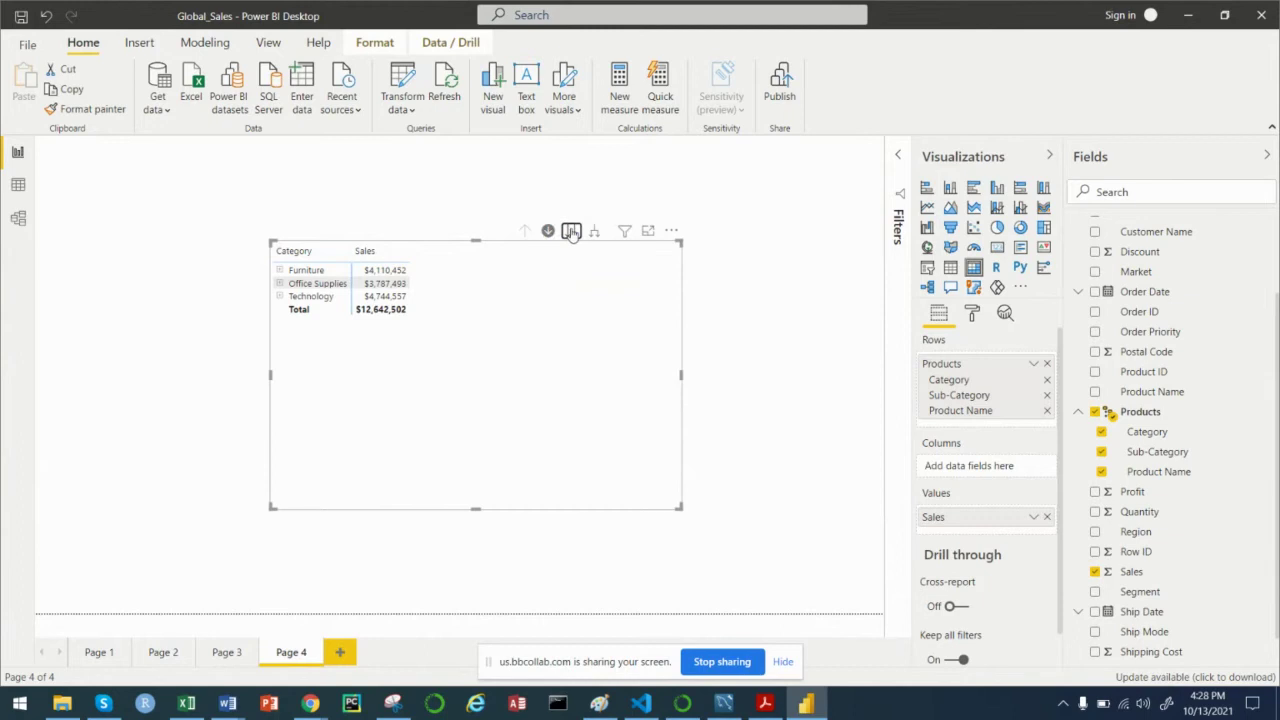
{"action": "left_click", "coordinate": [571, 231]}
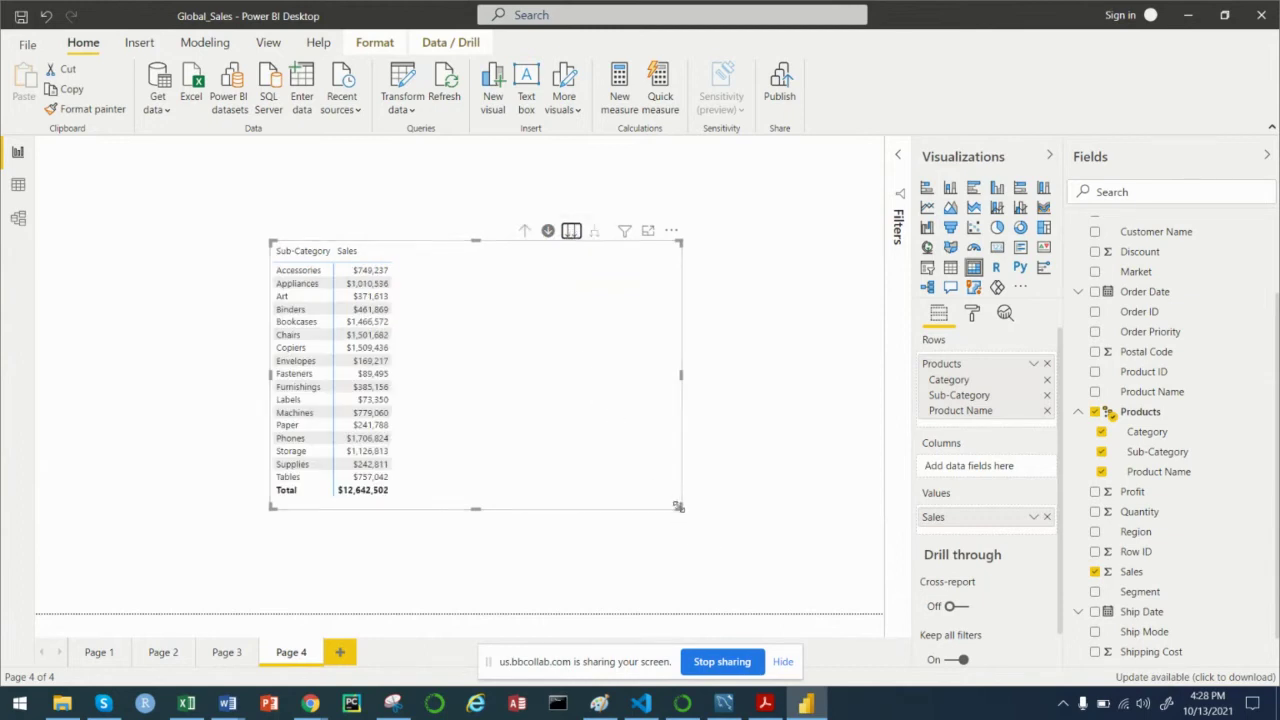
{"action": "left_click_drag", "start_coordinate": [678, 508], "coordinate": [705, 545]}
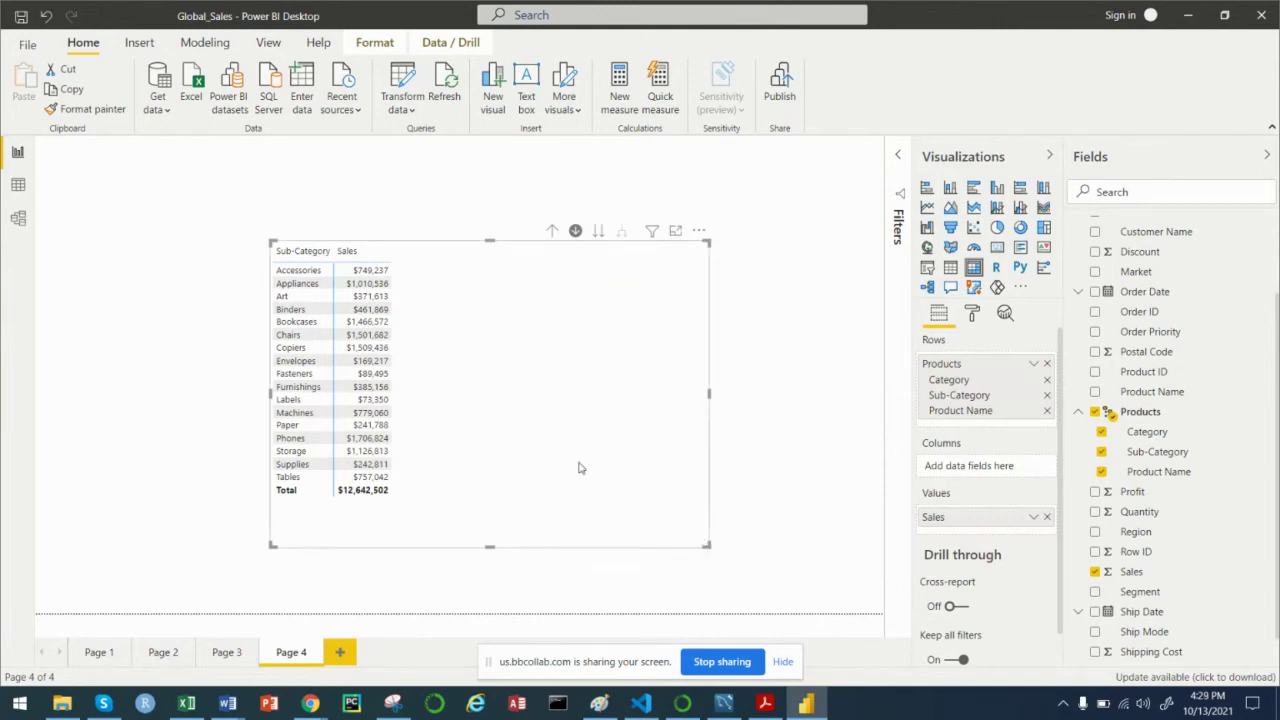
Step: Move the matrix down to the Product Name level and drill back up to the Category level
{"action": "left_click", "coordinate": [599, 233]}
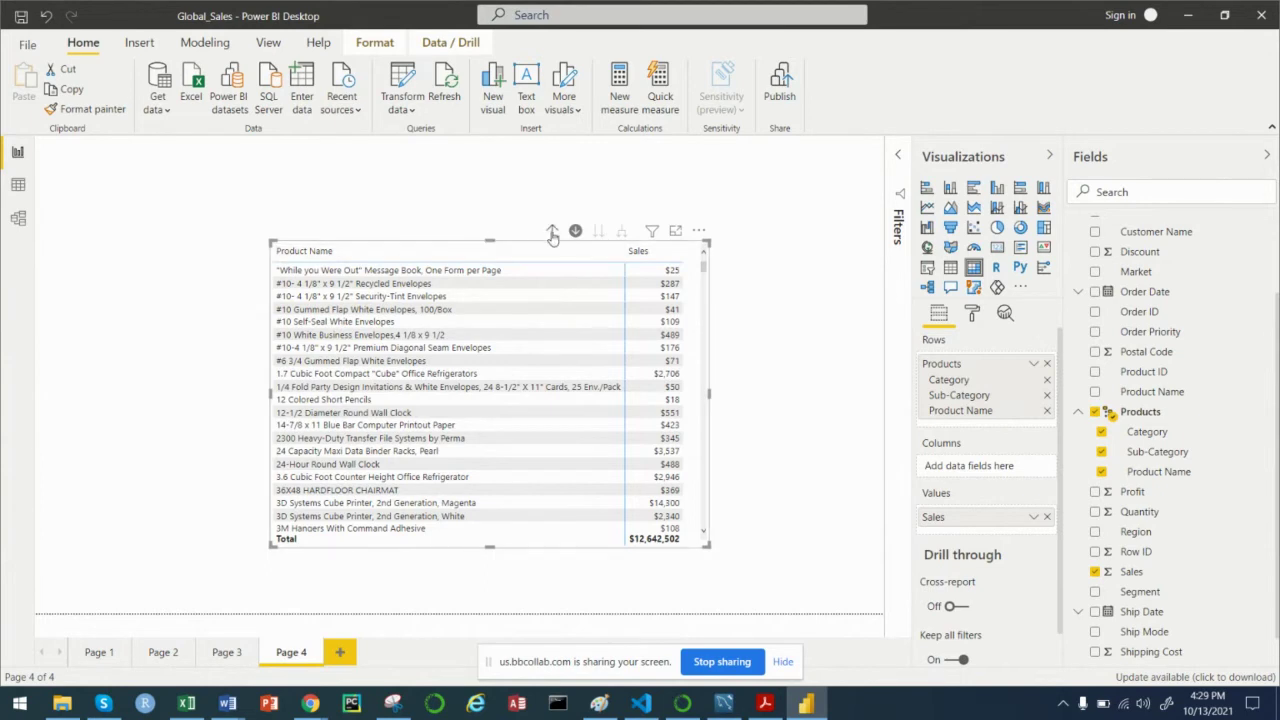
{"action": "left_click", "coordinate": [553, 232]}
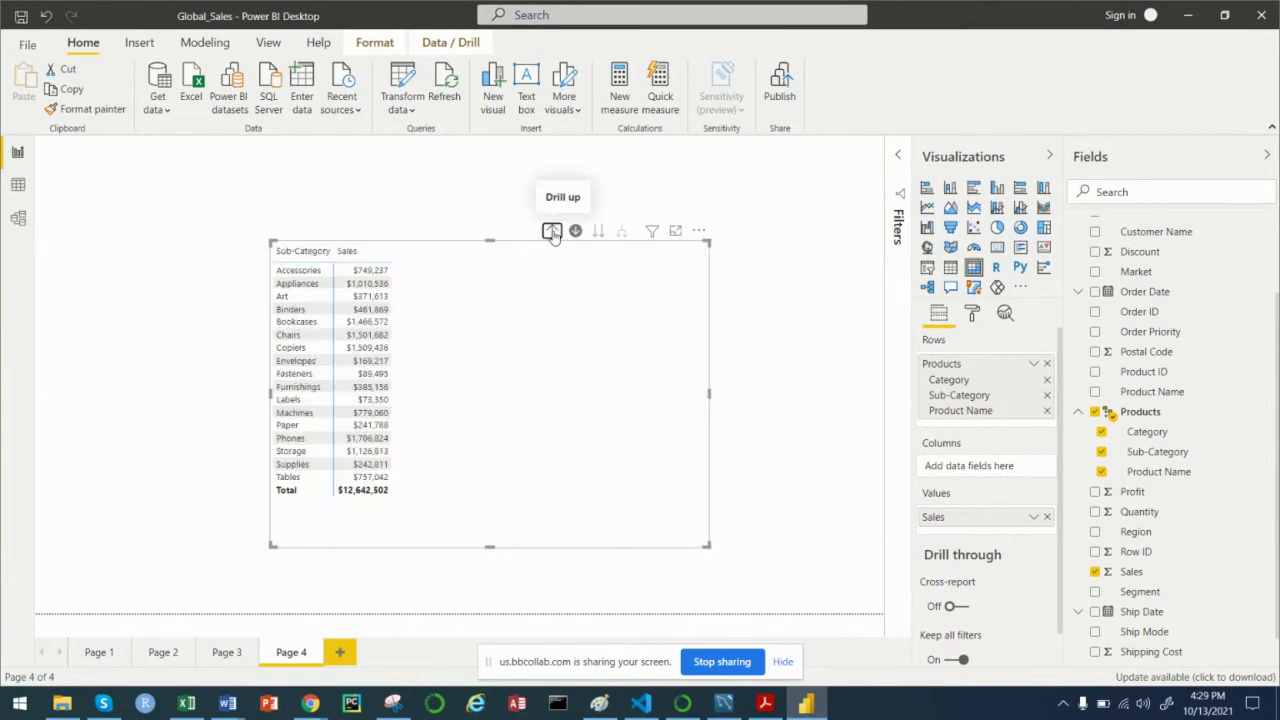
{"action": "left_click", "coordinate": [553, 232]}
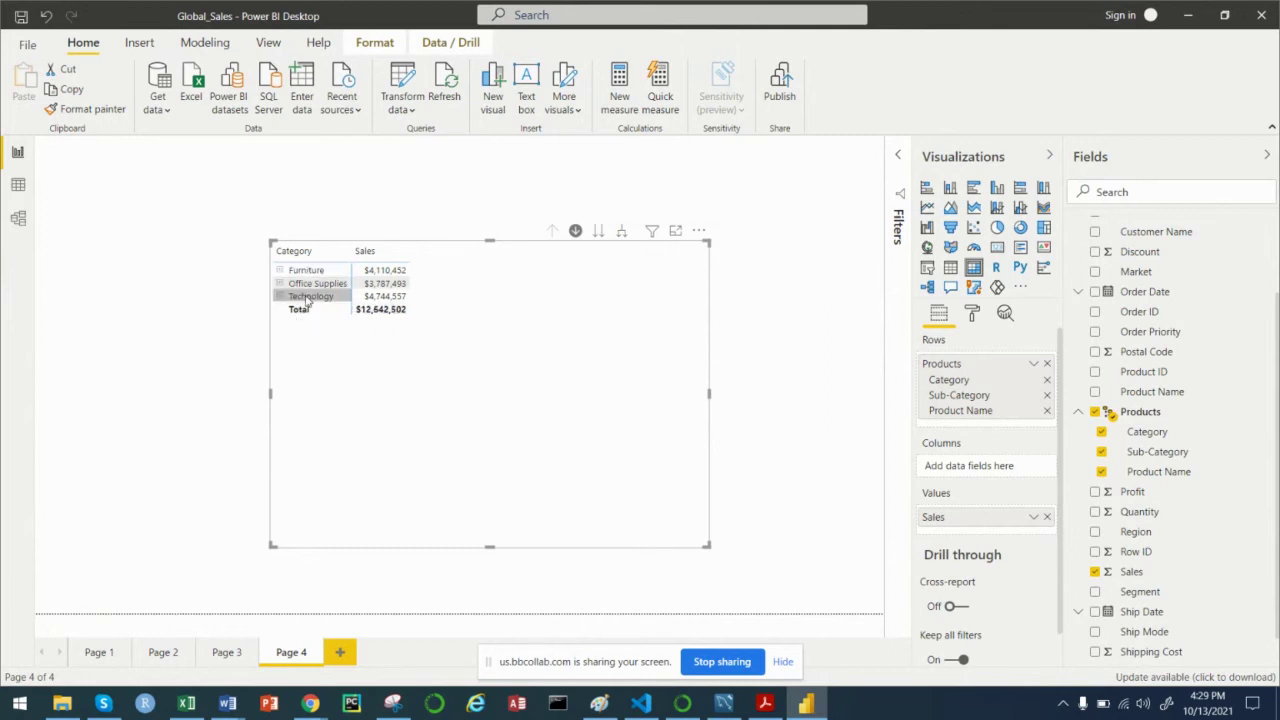
Step: Expand the whole matrix through Sub-Category to Product Name, and drill up one level to nested sub-categories
{"action": "left_click", "coordinate": [623, 233]}
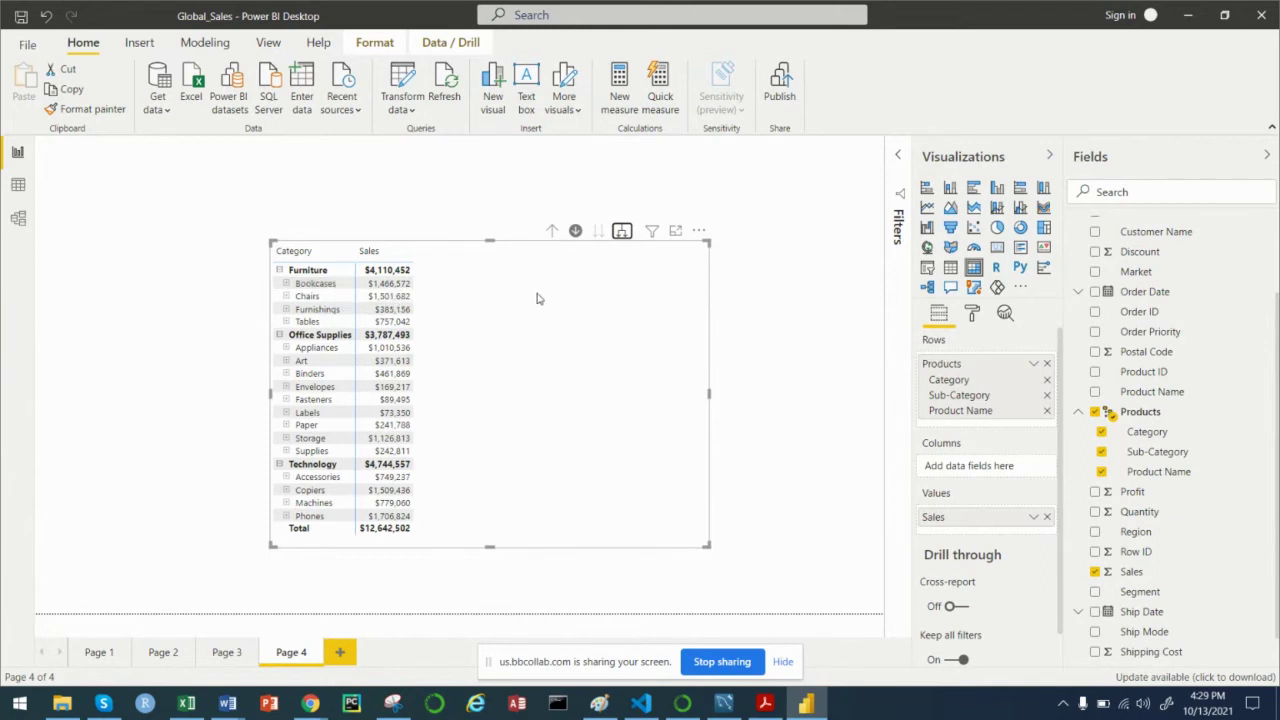
{"action": "left_click", "coordinate": [621, 232]}
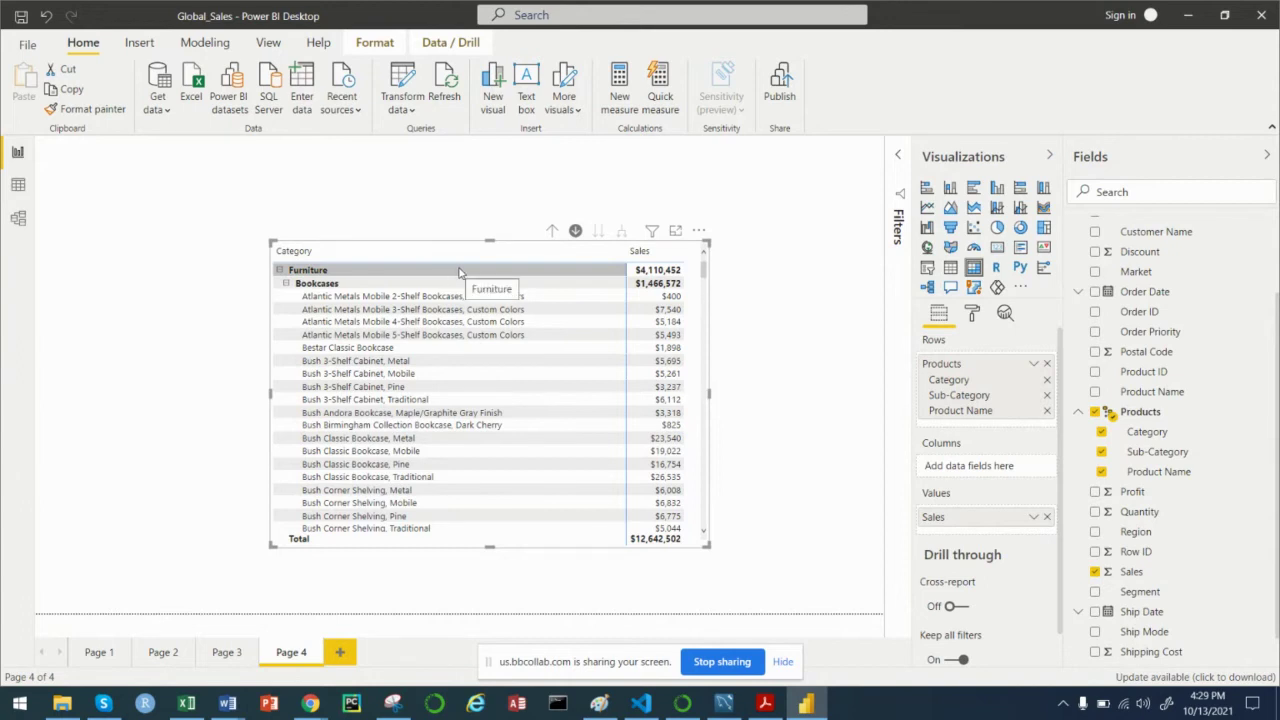
{"action": "left_click", "coordinate": [552, 231]}
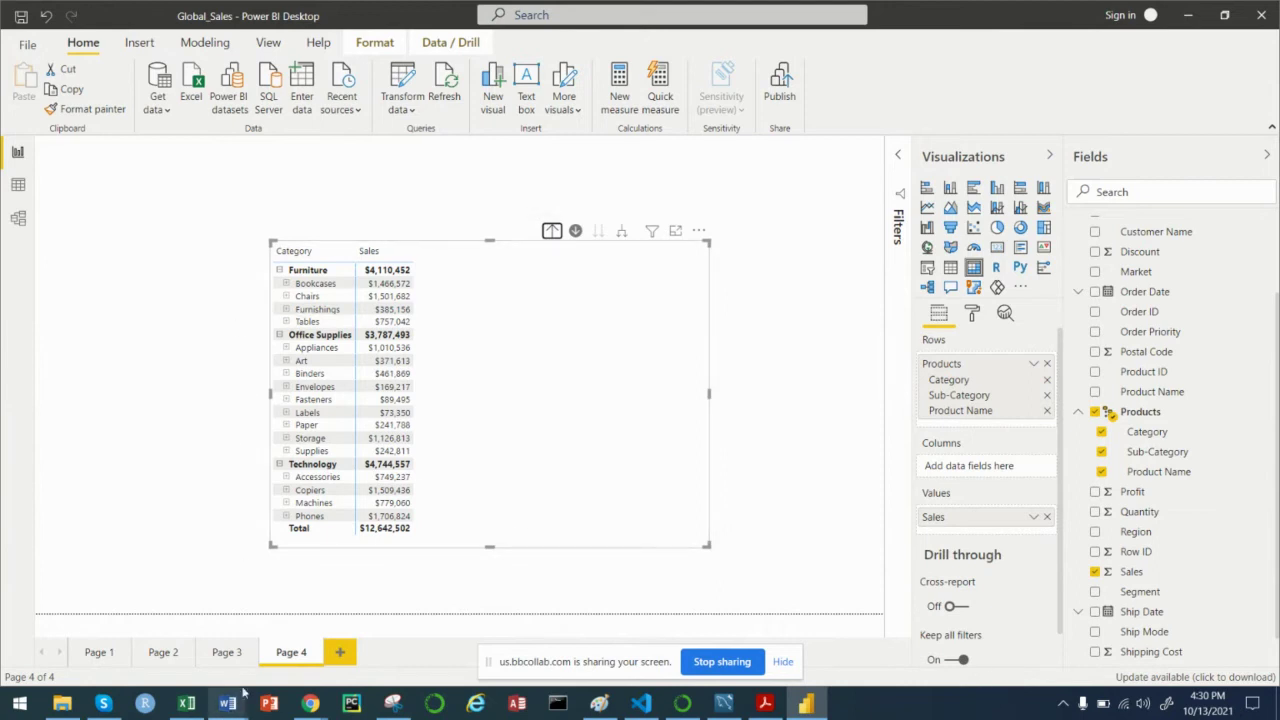
Step: Check the shaded table on Page 3 and turn on background color conditional formatting for Sales in the Page 4 matrix
{"action": "left_click", "coordinate": [227, 653]}
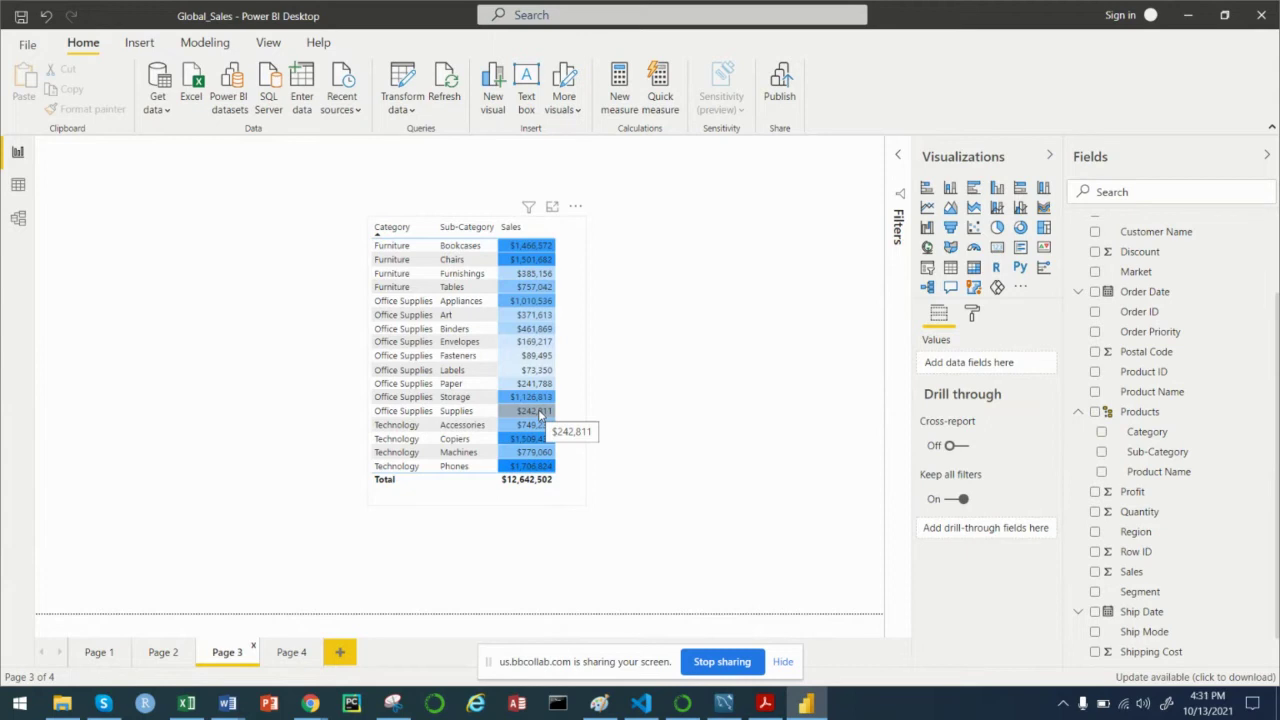
{"action": "left_click", "coordinate": [291, 653]}
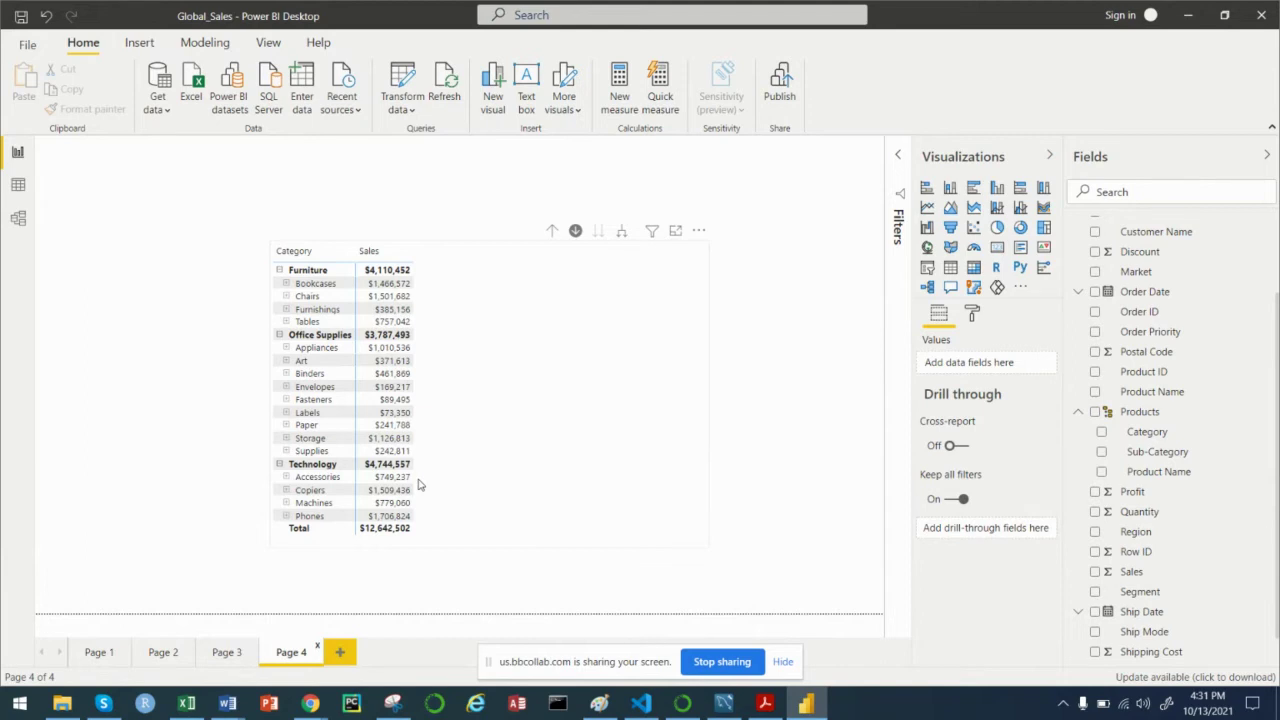
{"action": "left_click", "coordinate": [629, 291]}
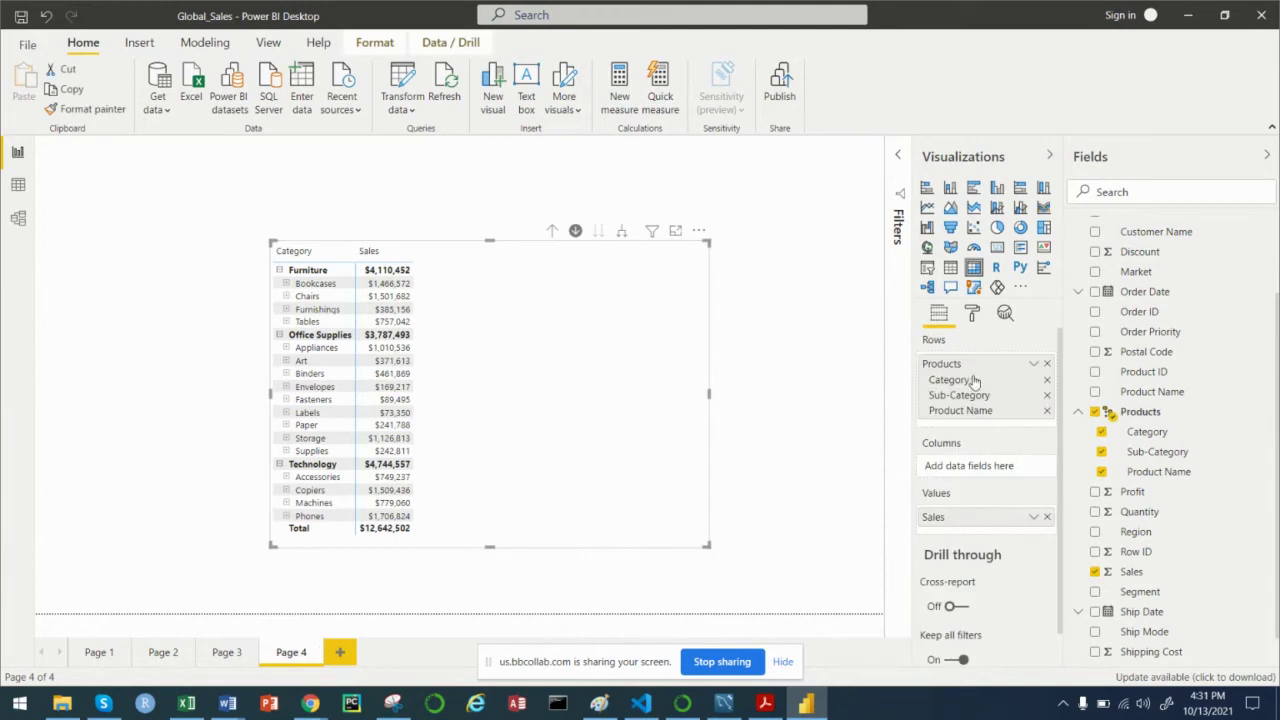
{"action": "left_click", "coordinate": [973, 315]}
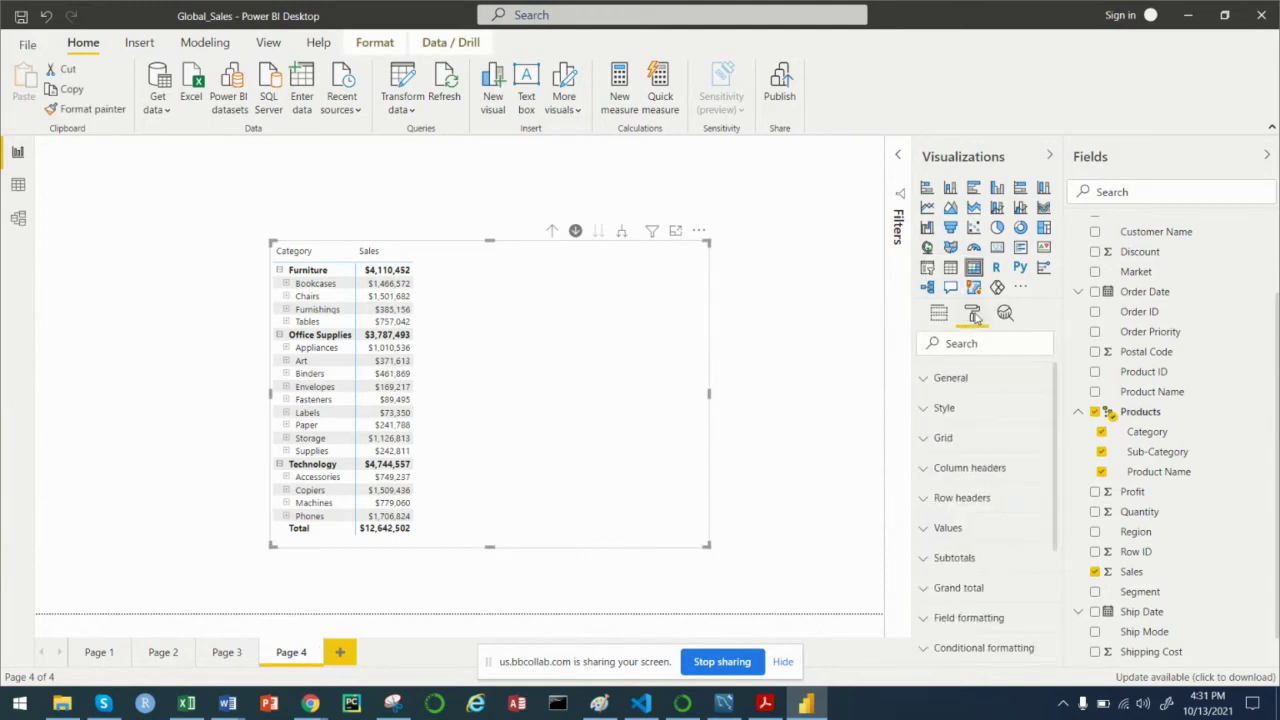
{"action": "scroll", "coordinate": [985, 470], "scroll_direction": "down", "scroll_amount": 5}
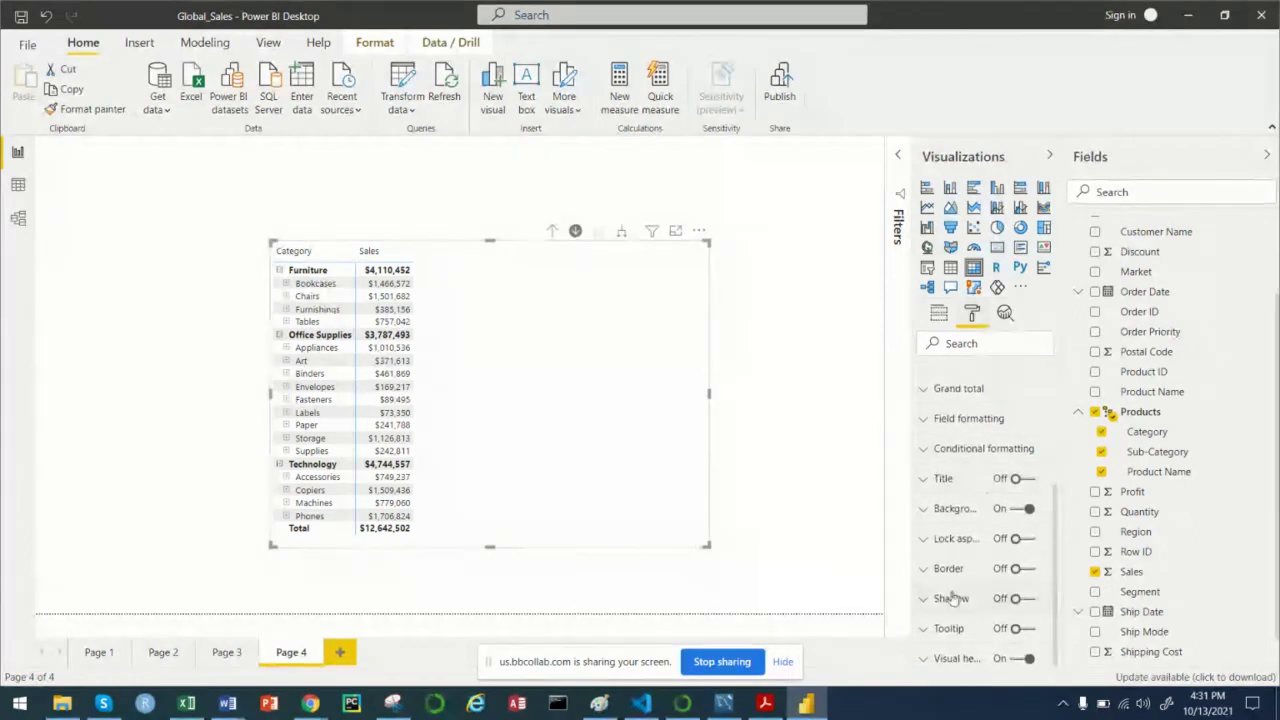
{"action": "left_click", "coordinate": [924, 454]}
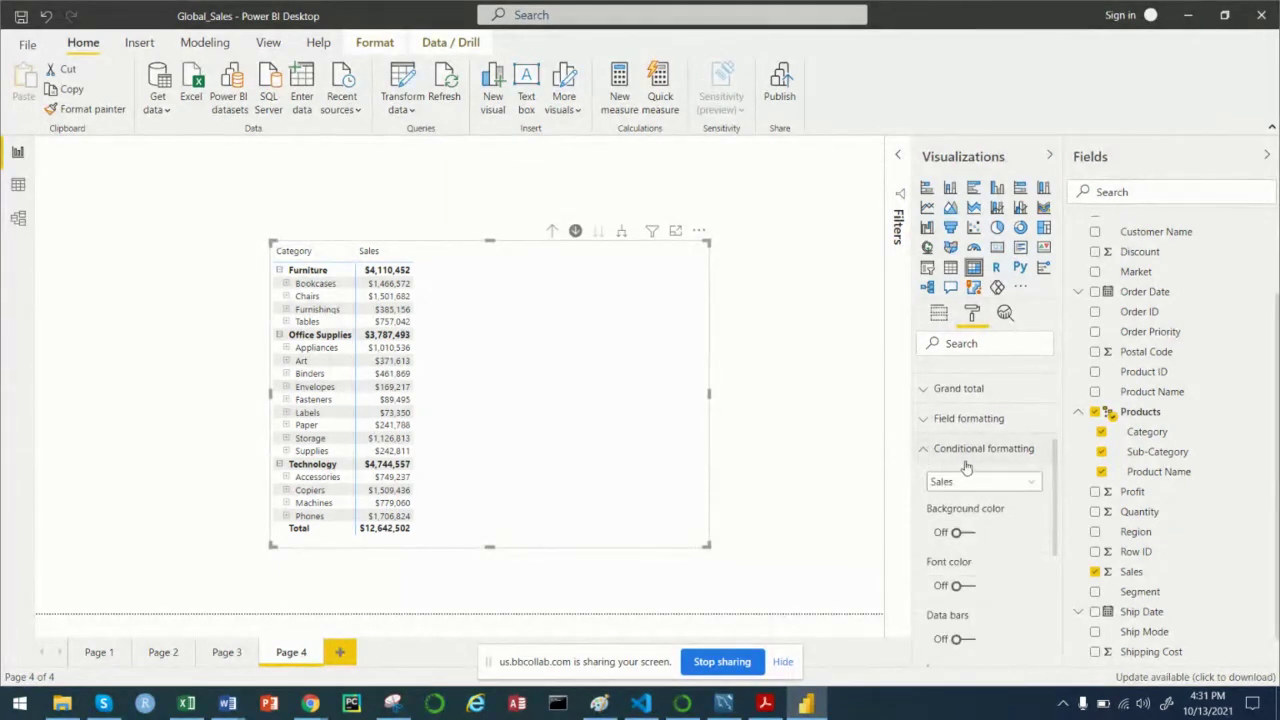
{"action": "left_click", "coordinate": [995, 482]}
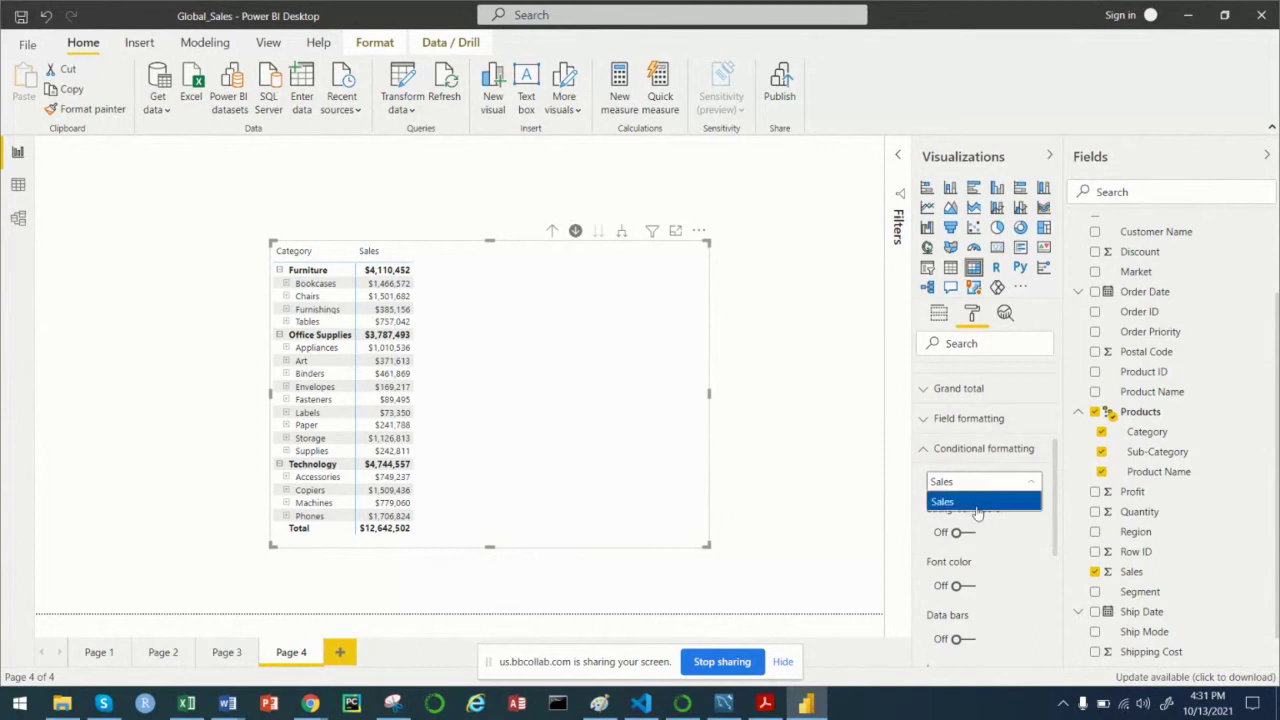
{"action": "left_click", "coordinate": [970, 504]}
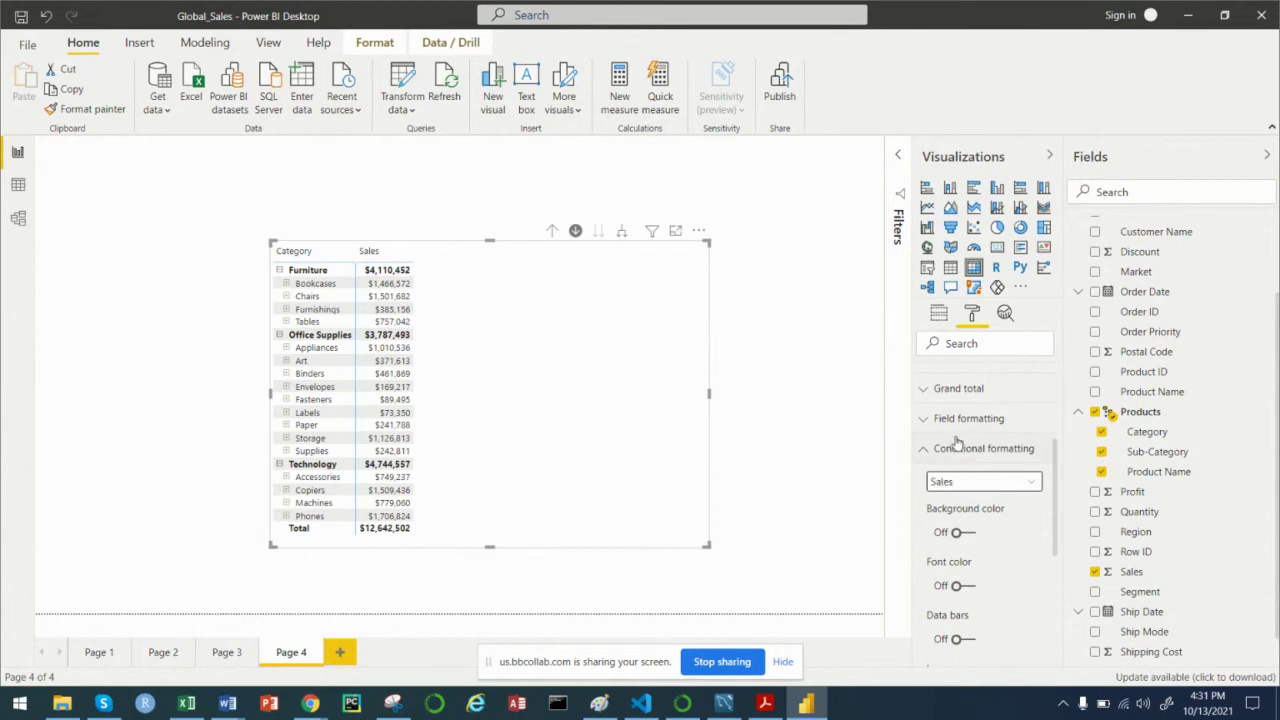
{"action": "left_click", "coordinate": [962, 535]}
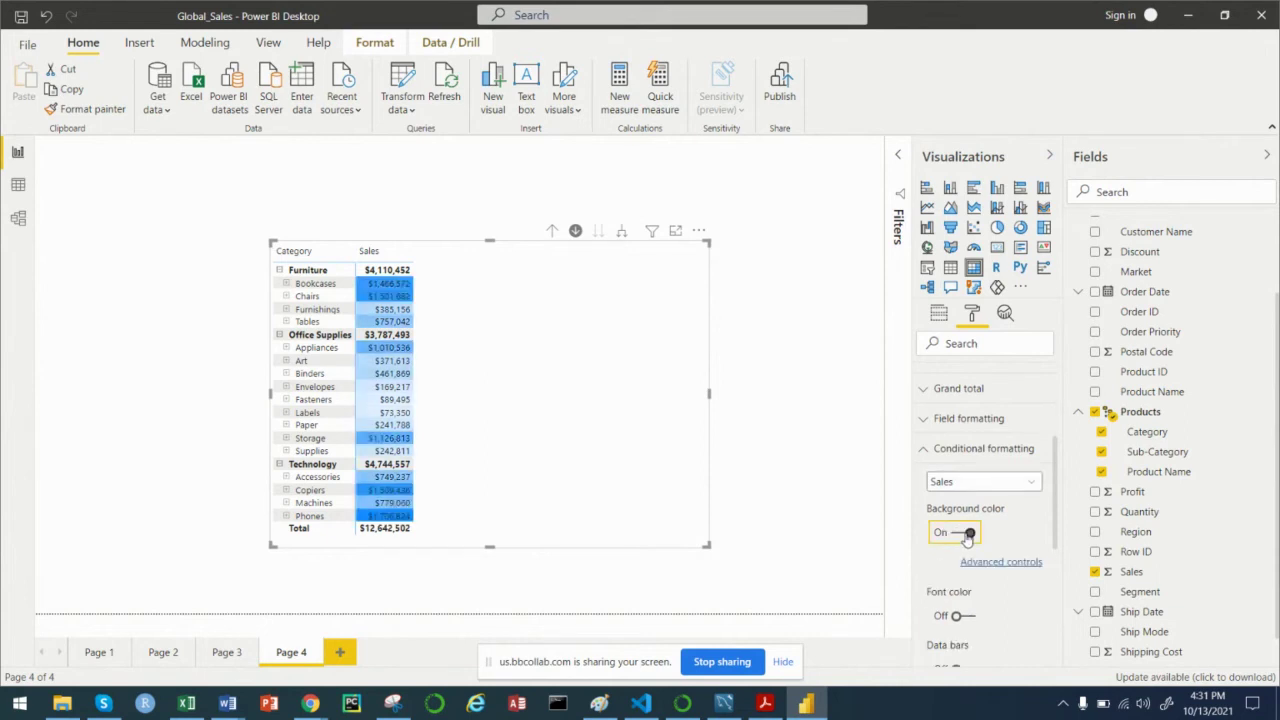
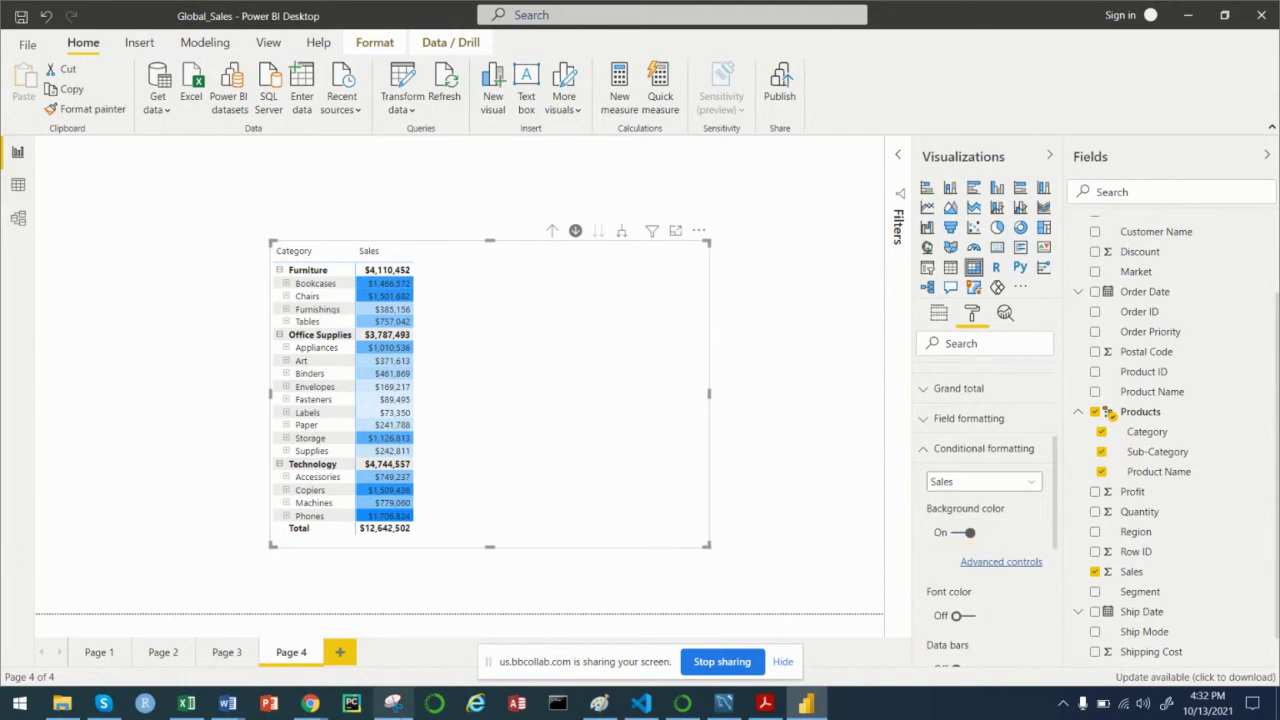
Step: In the advanced background color settings for Sales, base the color scale on the Profit field with Sum as the summarization
{"action": "left_click", "coordinate": [1001, 563]}
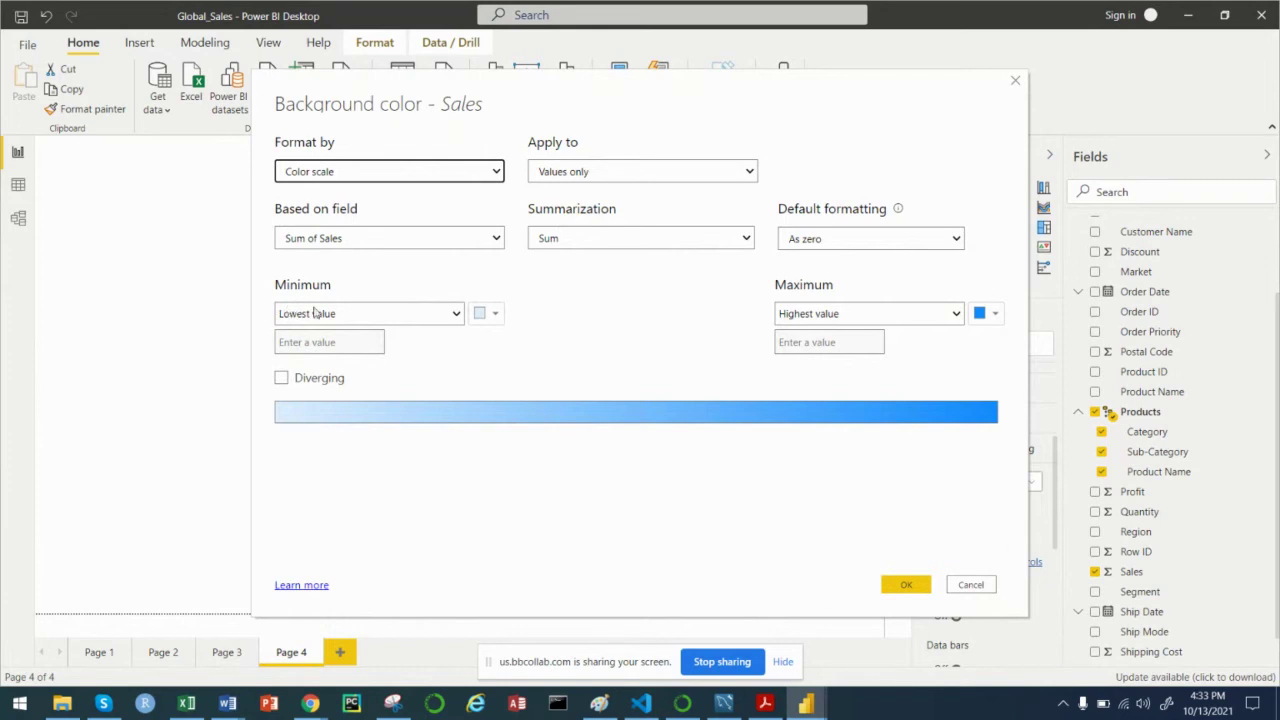
{"action": "left_click", "coordinate": [986, 590]}
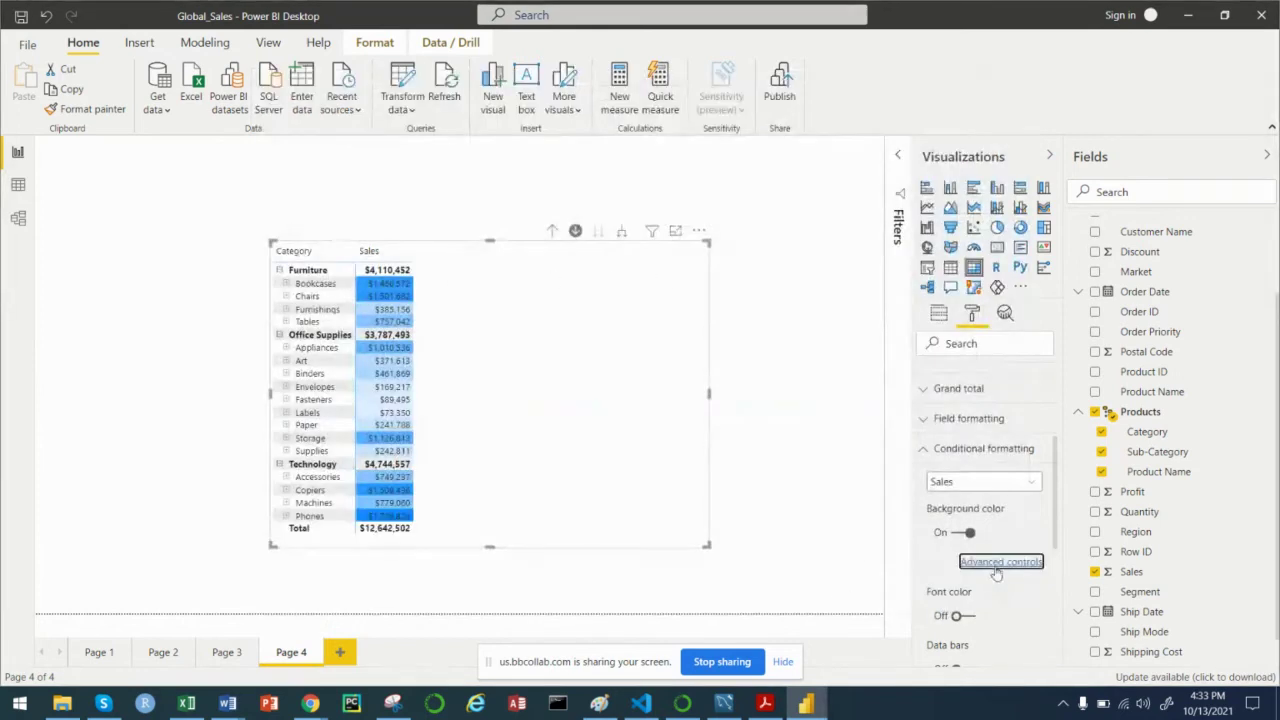
{"action": "left_click", "coordinate": [999, 563]}
{"action": "left_click", "coordinate": [1020, 568]}
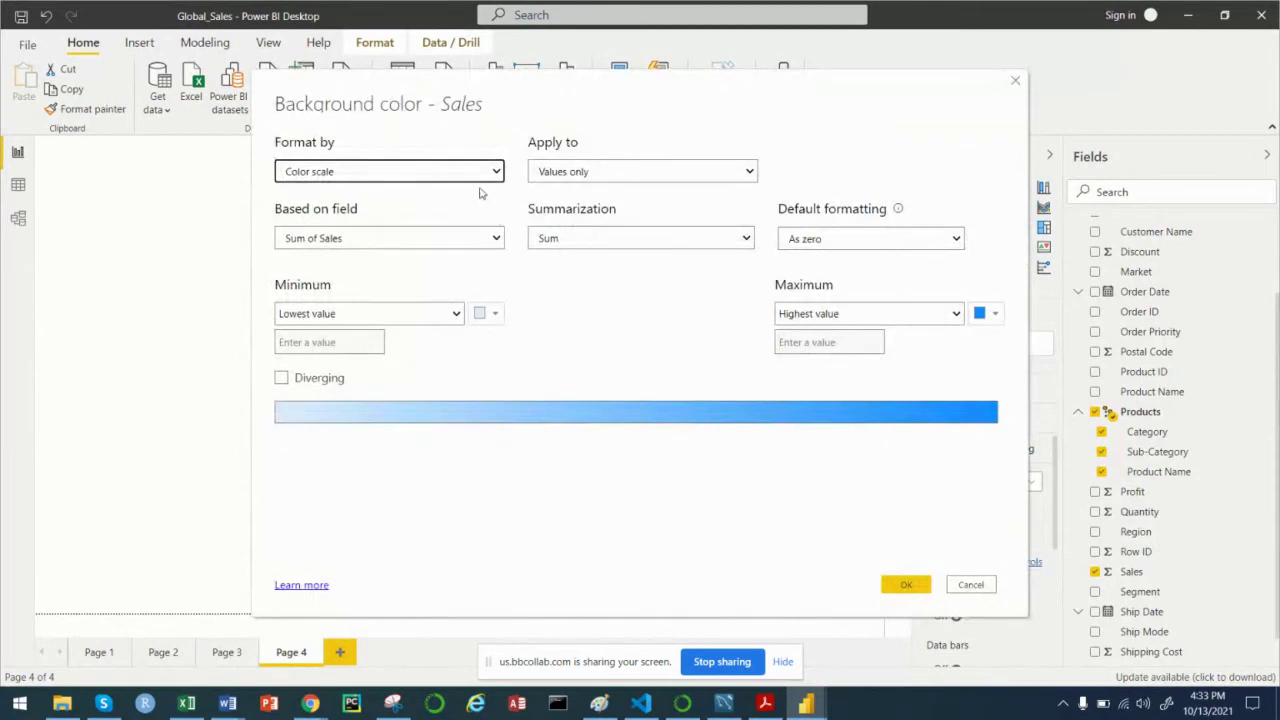
{"action": "left_click", "coordinate": [316, 241]}
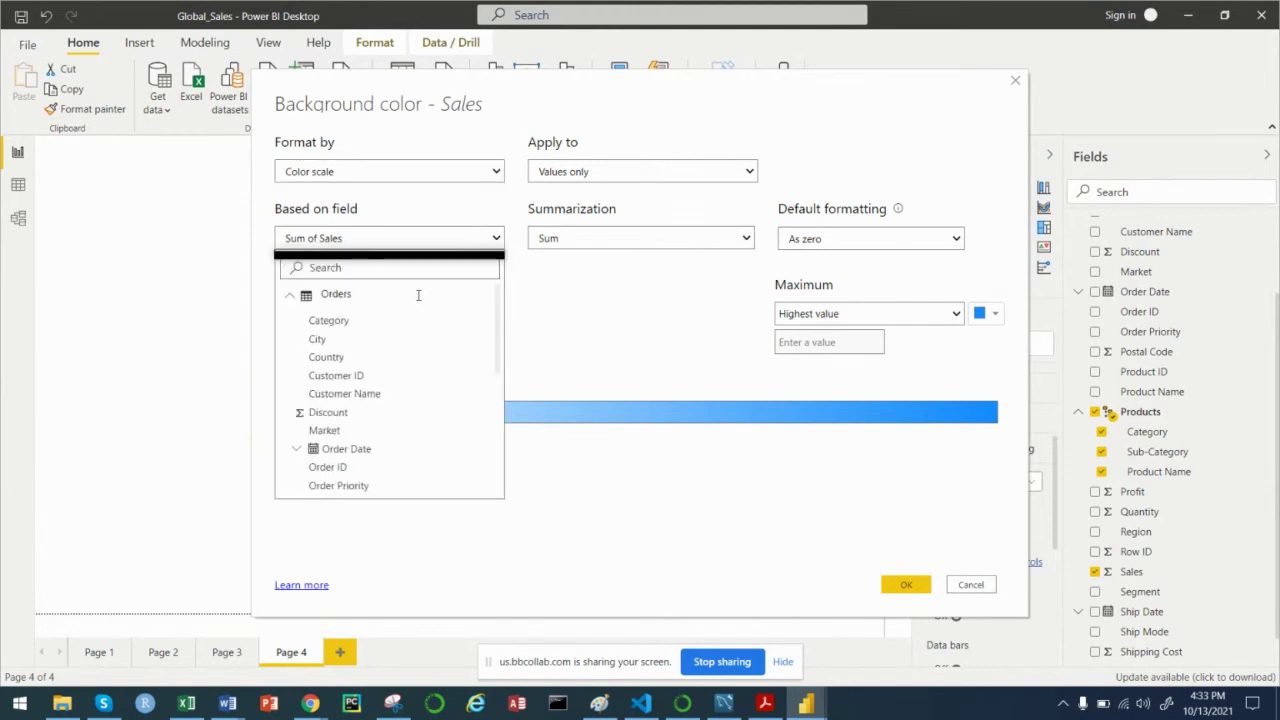
{"action": "scroll", "coordinate": [395, 399], "scroll_direction": "down", "scroll_amount": 5}
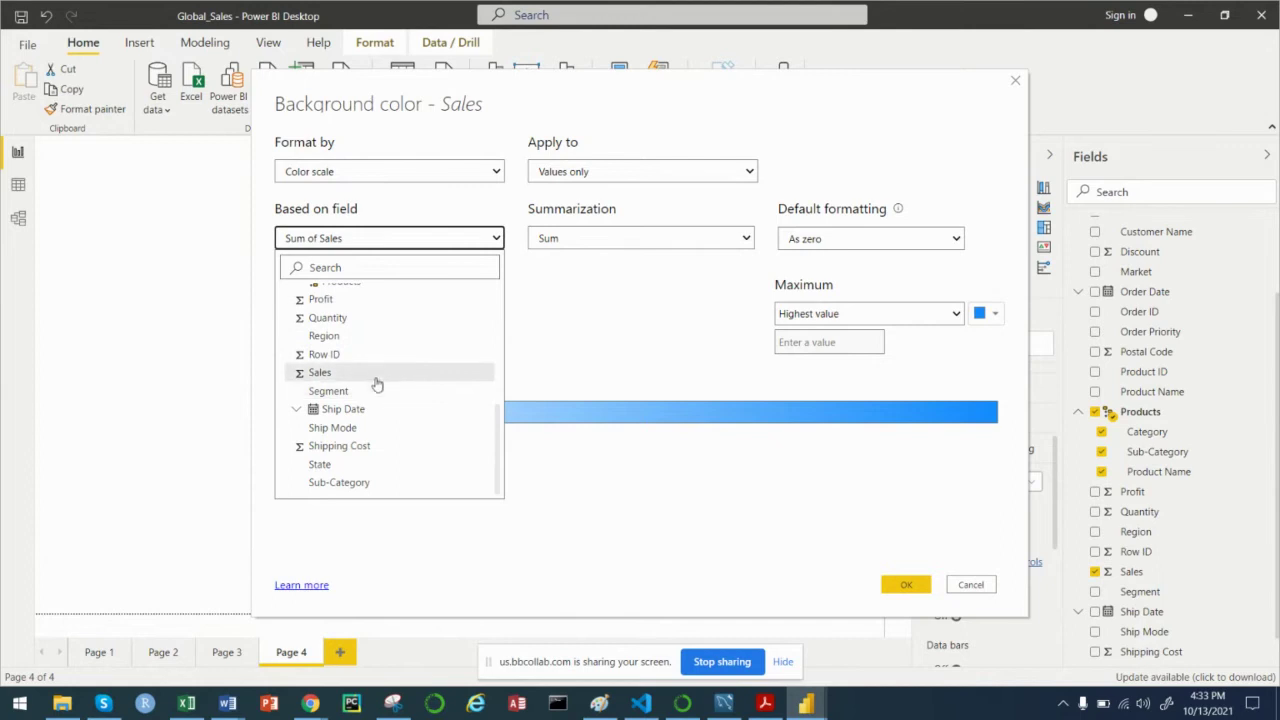
{"action": "left_click", "coordinate": [342, 303]}
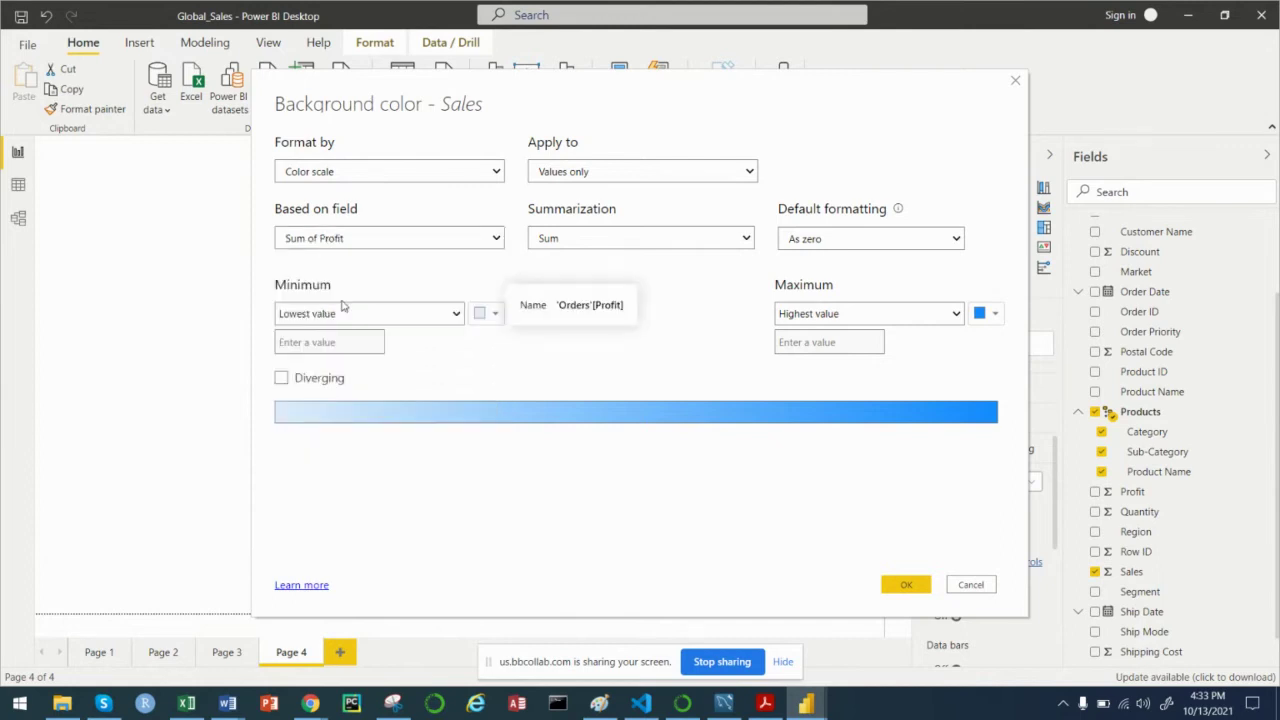
{"action": "left_click", "coordinate": [604, 240]}
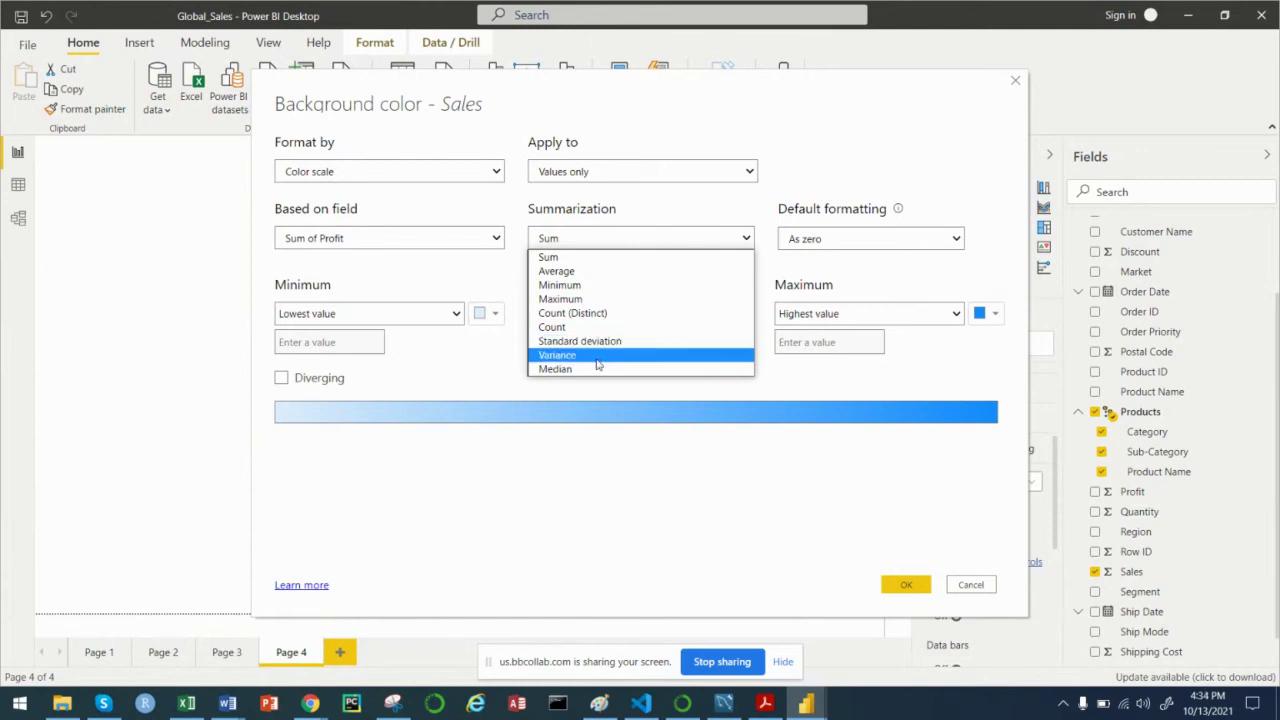
{"action": "left_click", "coordinate": [597, 263]}
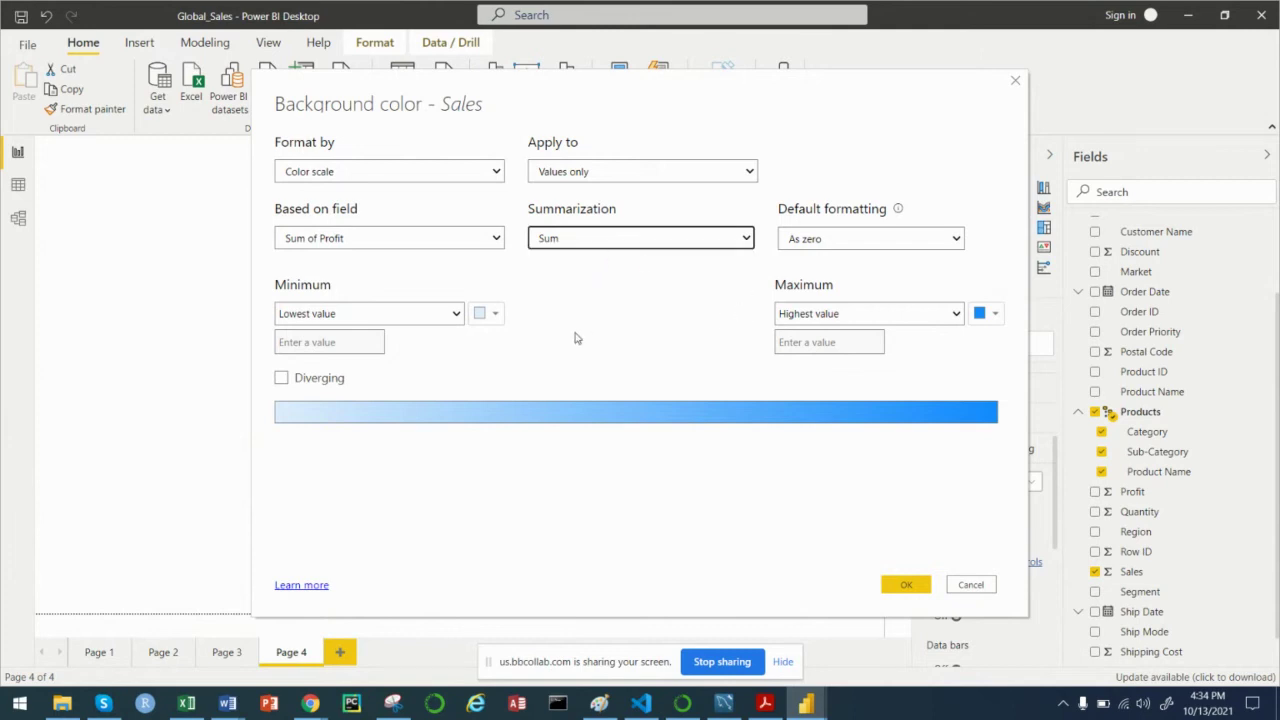
Step: Make the color scale diverging, with dark red for the minimum, light gray for the center and dark blue for the maximum
{"action": "left_click", "coordinate": [282, 378]}
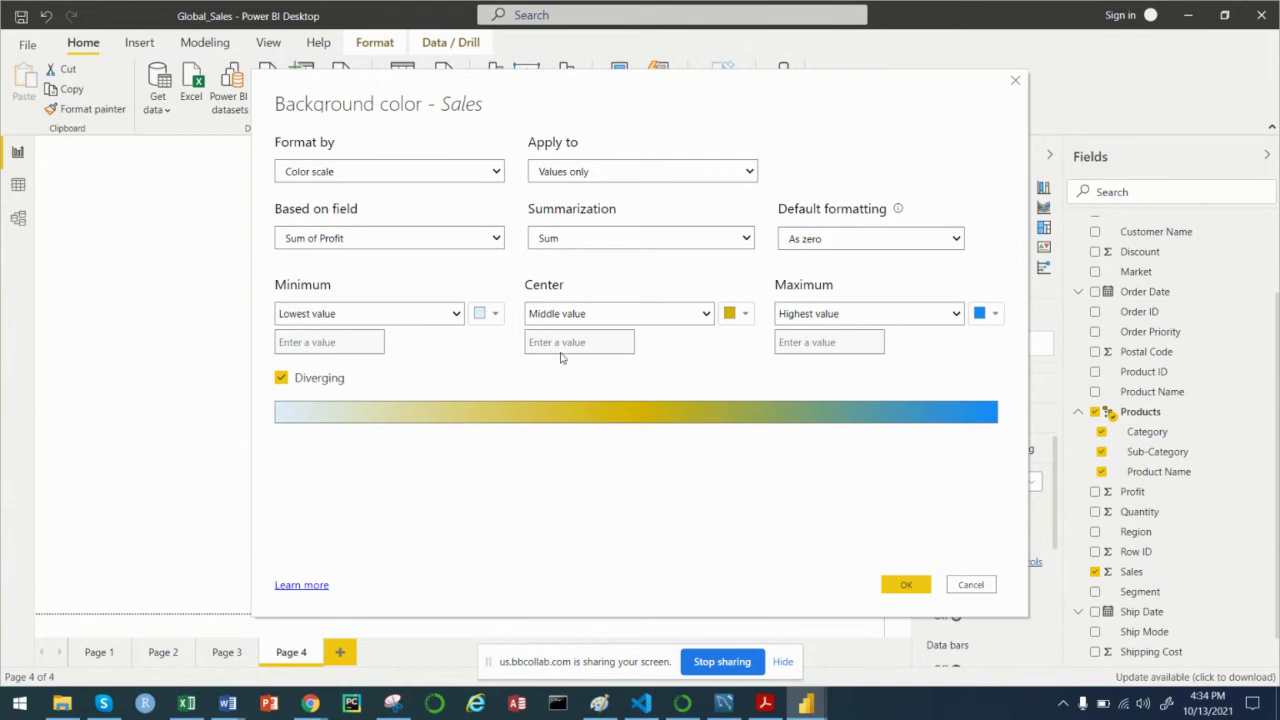
{"action": "left_click", "coordinate": [483, 315]}
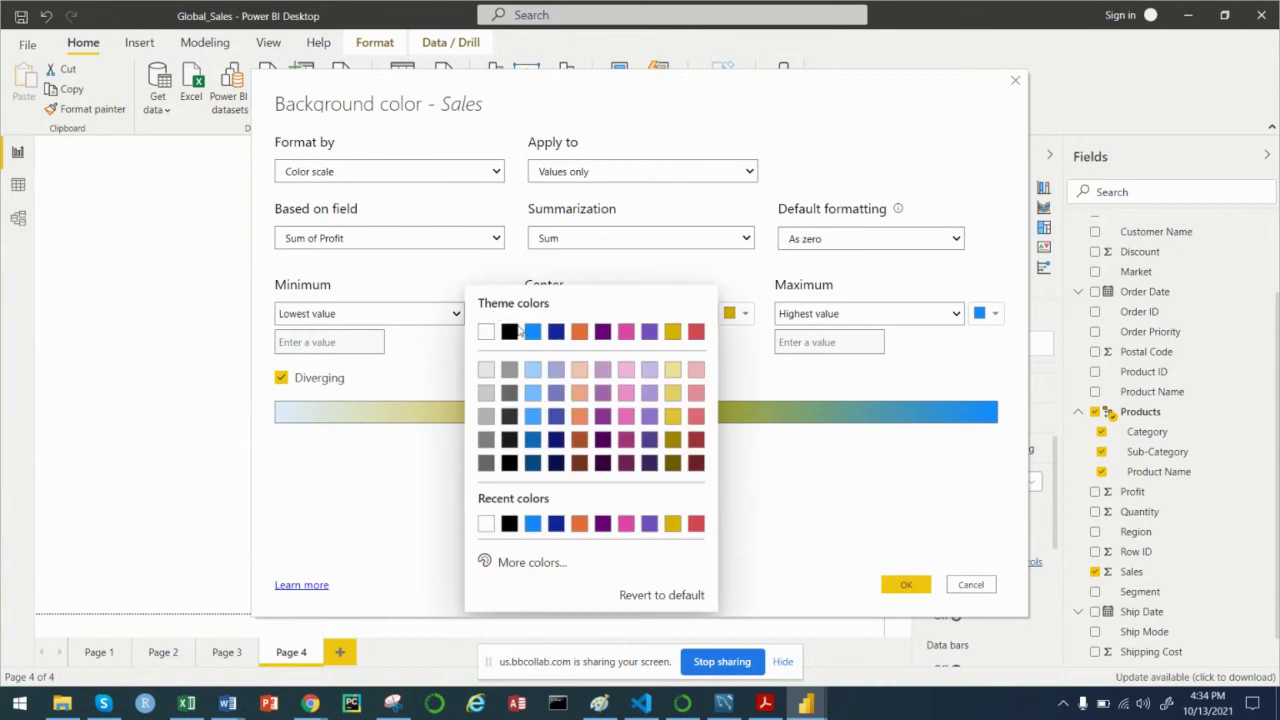
{"action": "left_click", "coordinate": [697, 441]}
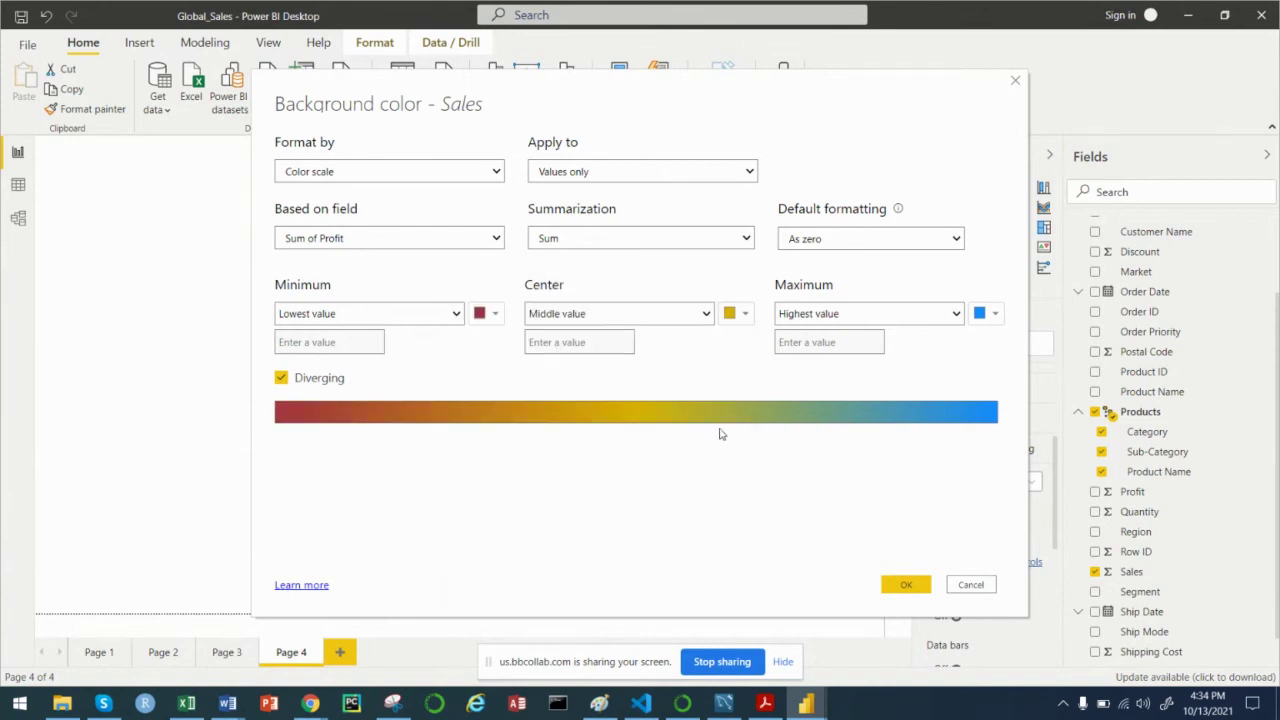
{"action": "left_click", "coordinate": [995, 316]}
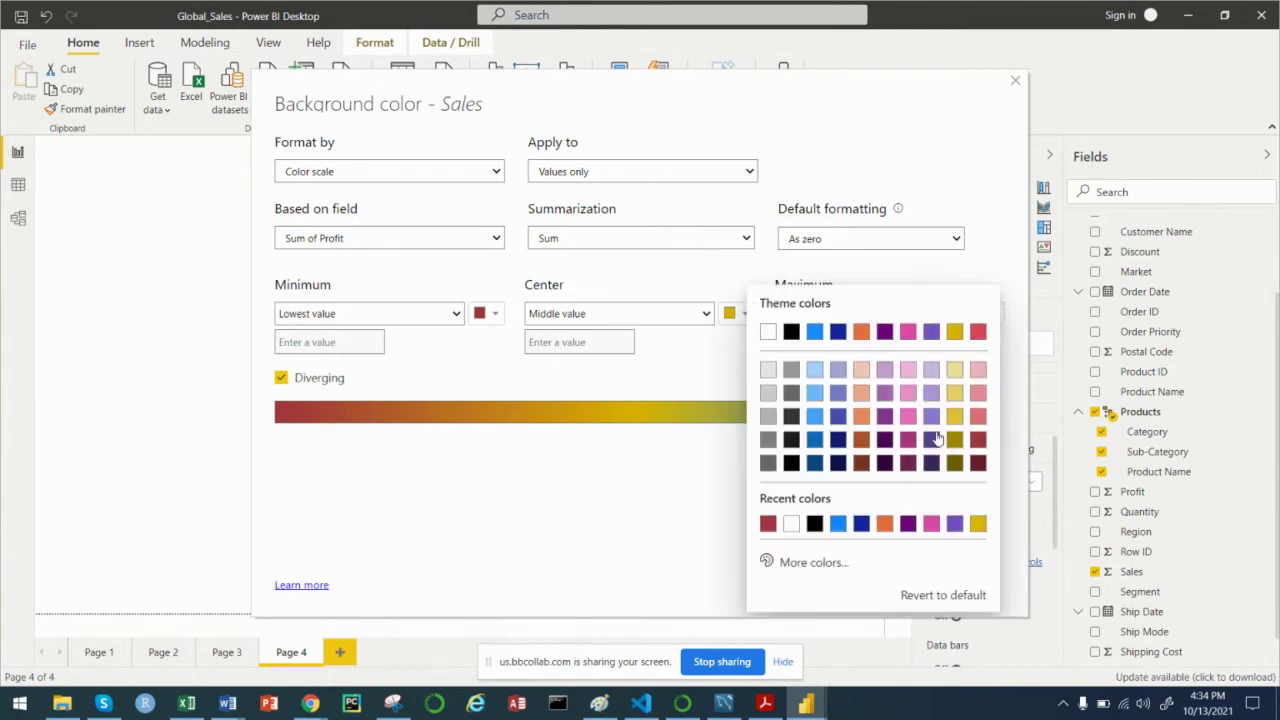
{"action": "left_click", "coordinate": [817, 444]}
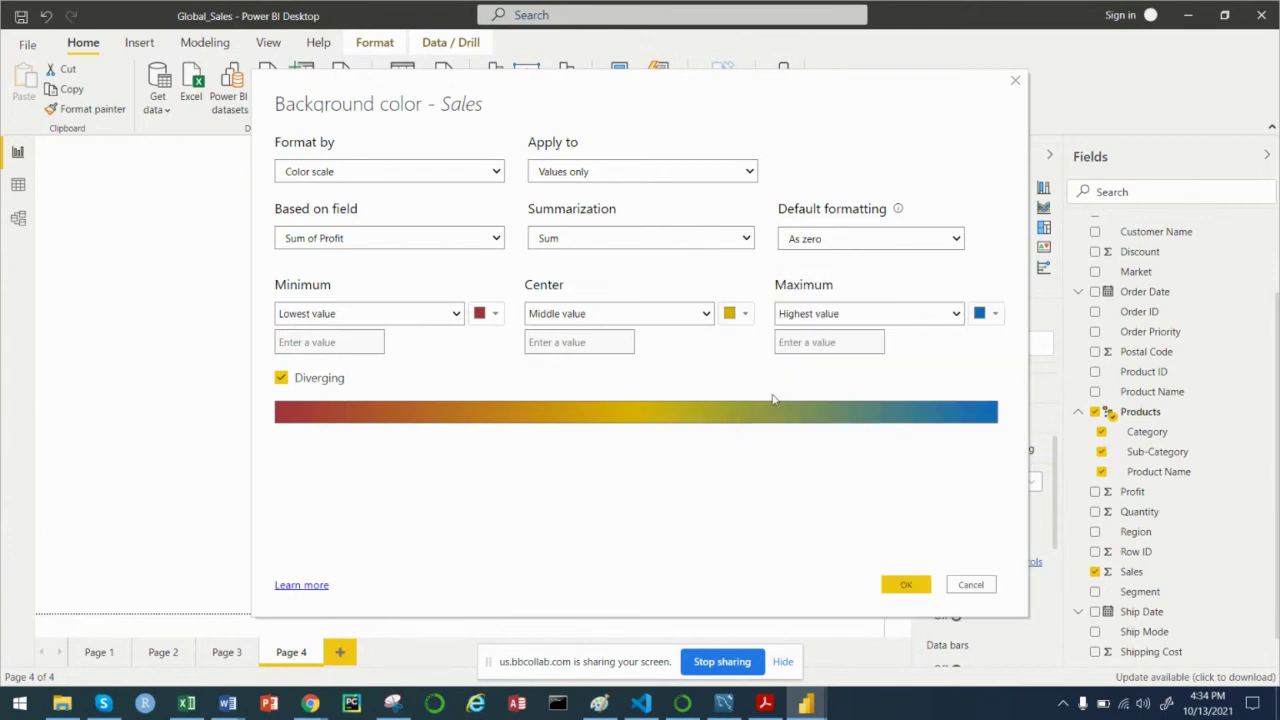
{"action": "left_click", "coordinate": [744, 316]}
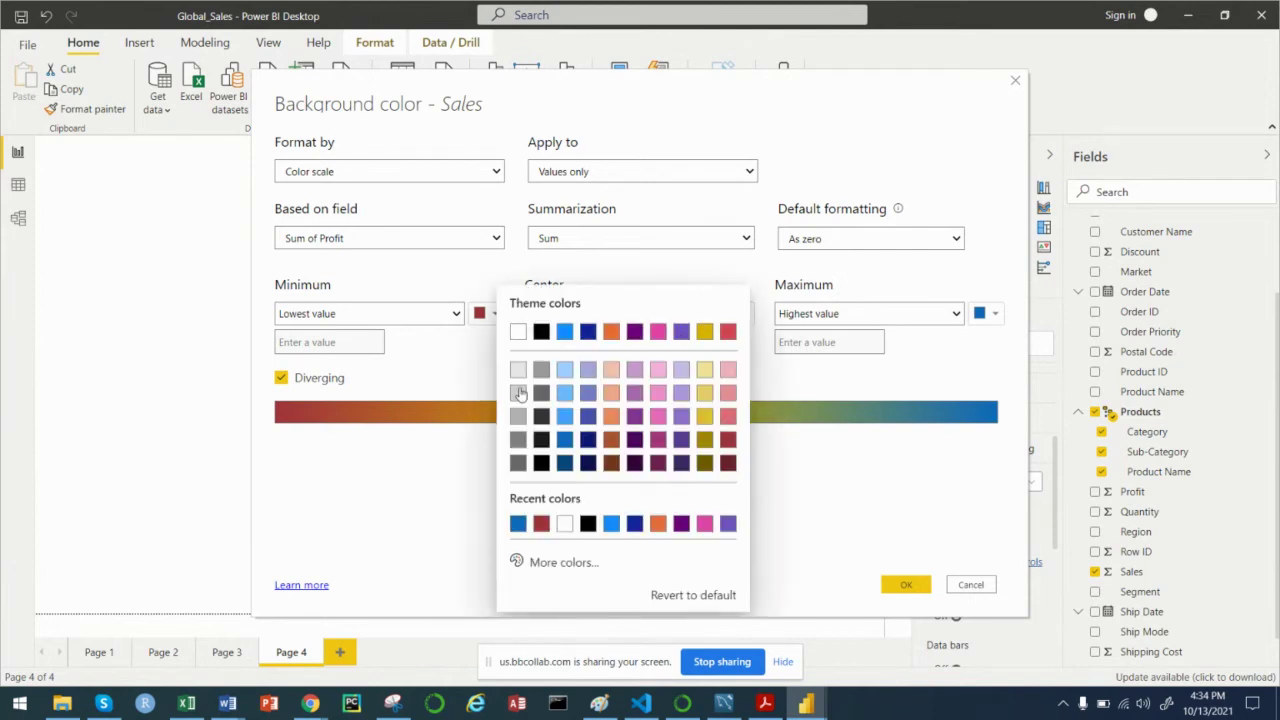
{"action": "left_click", "coordinate": [518, 394]}
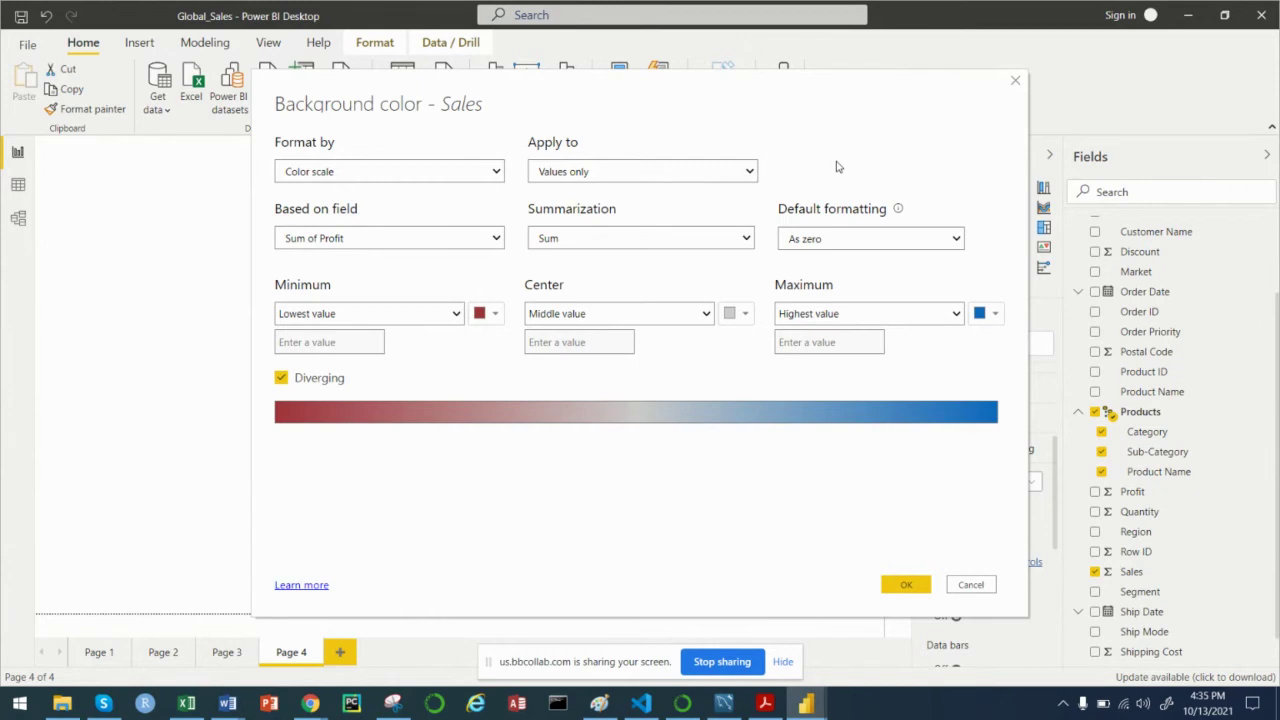
Step: Set the center of the diverging scale to a custom value of 0 and apply the background color rule
{"action": "left_click", "coordinate": [577, 319]}
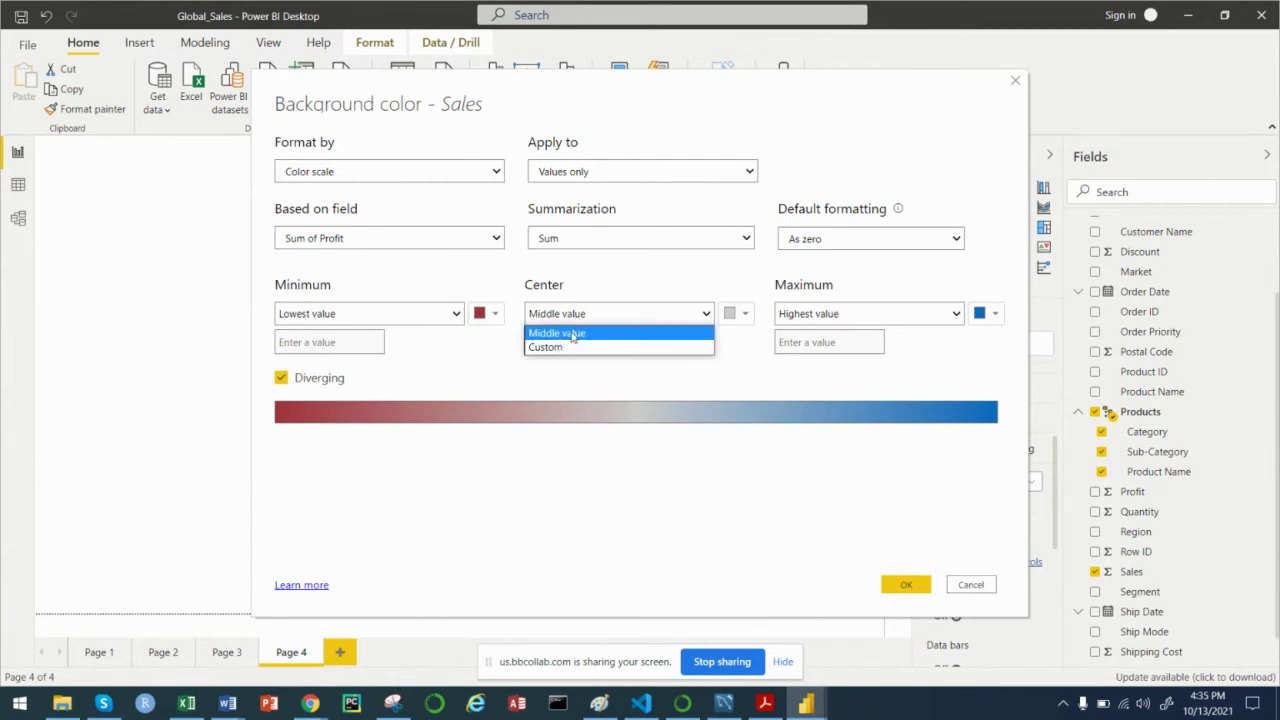
{"action": "left_click", "coordinate": [560, 347]}
{"action": "left_click", "coordinate": [565, 340]}
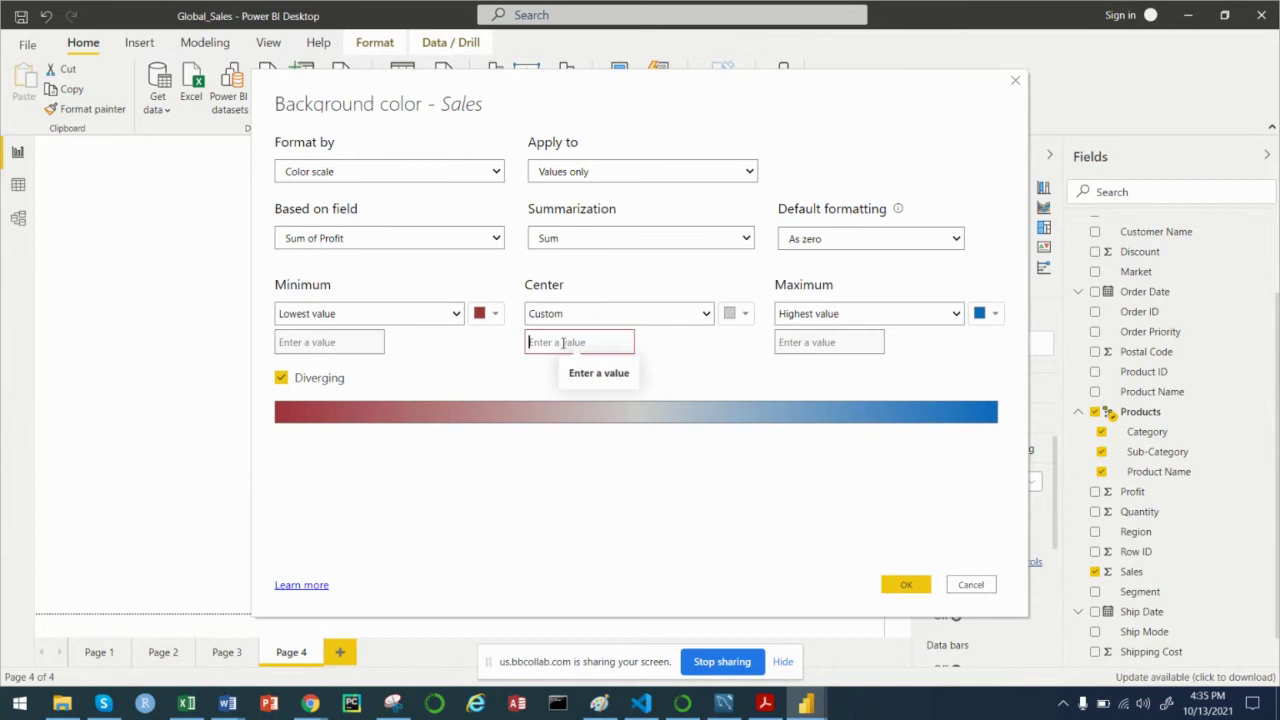
{"action": "type", "text": "0"}
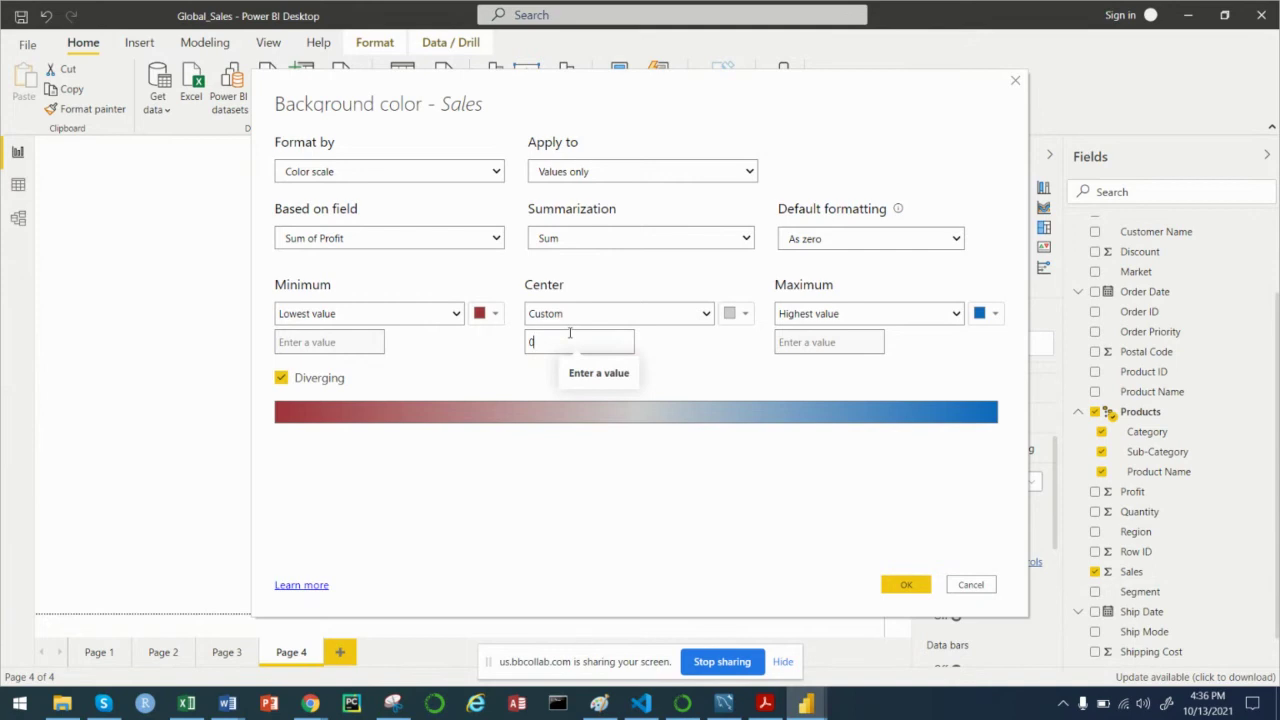
{"action": "left_click", "coordinate": [905, 585]}
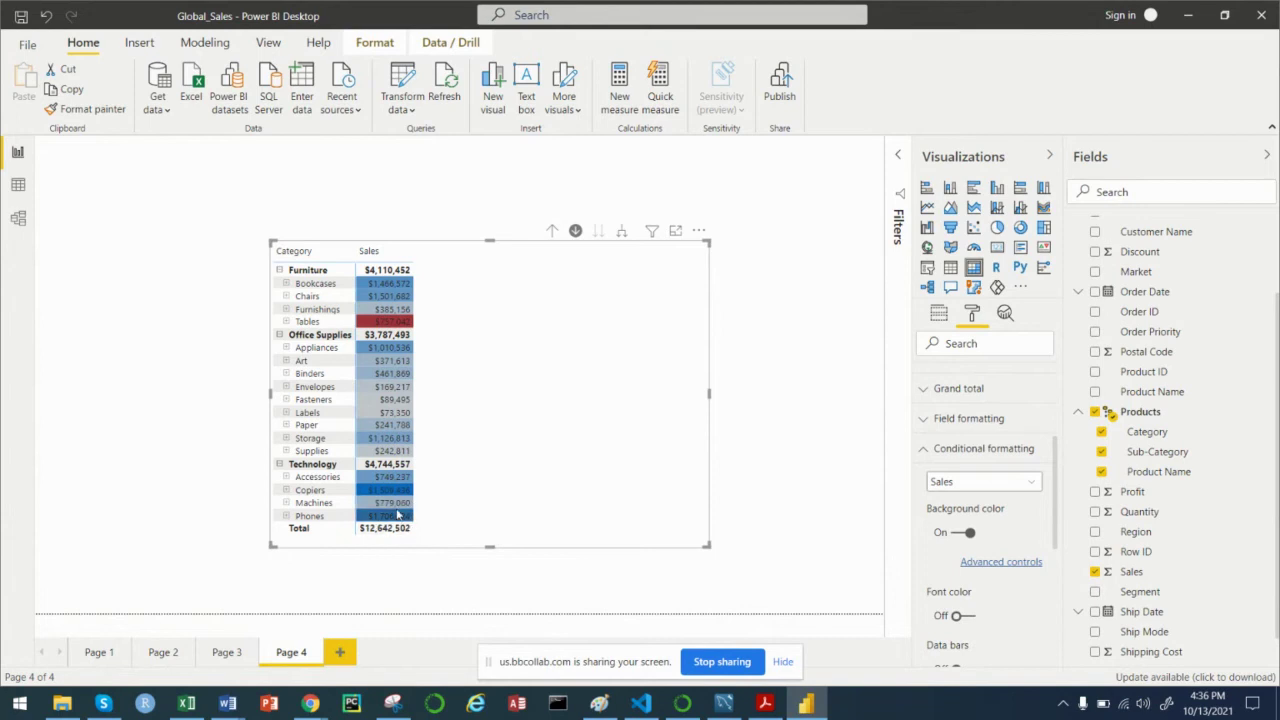
Step: Examine the profit-based shading of Sales in the Page 4 matrix and compare it with the shaded table on Page 3
{"action": "mouse_move", "coordinate": [395, 497]}
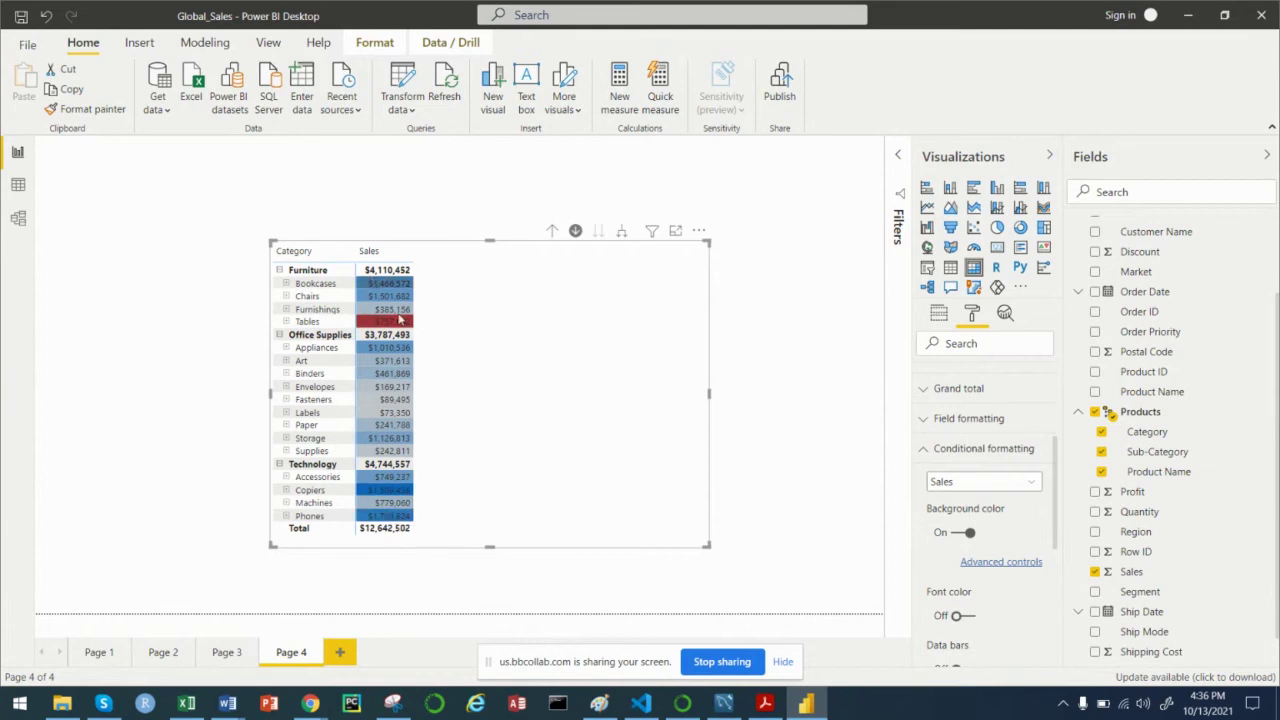
{"action": "mouse_move", "coordinate": [403, 304]}
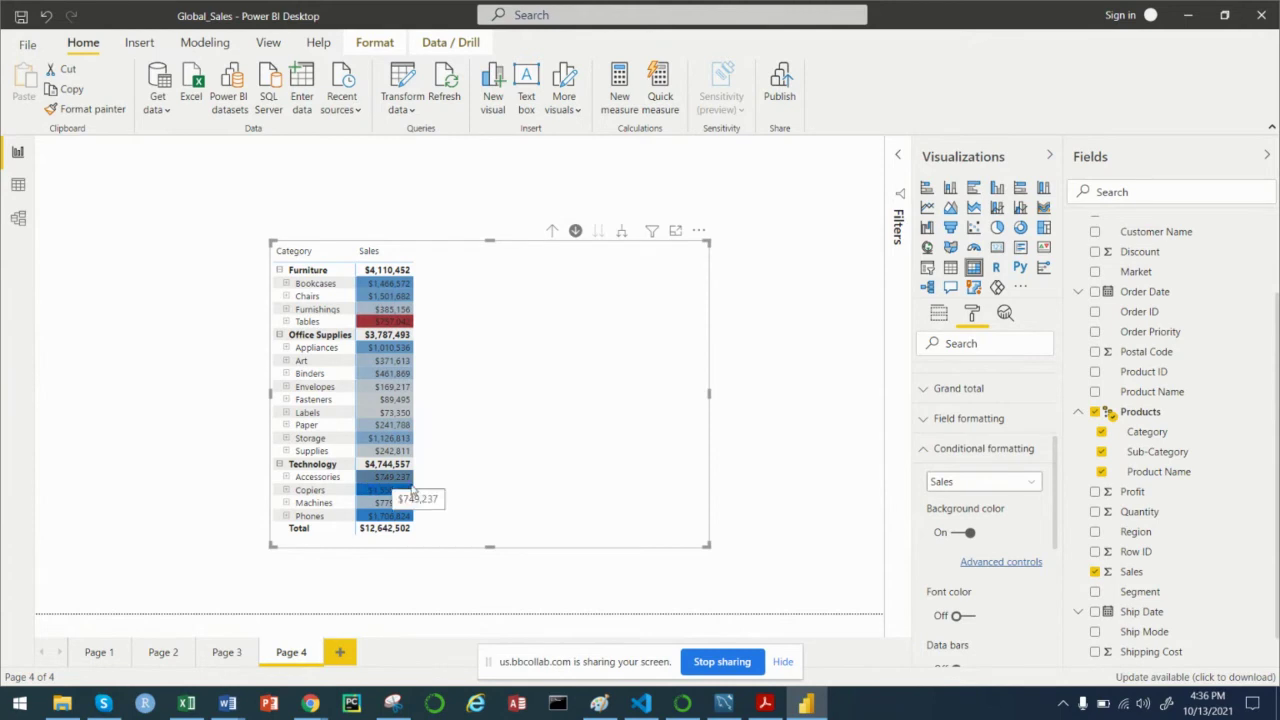
{"action": "mouse_move", "coordinate": [396, 483]}
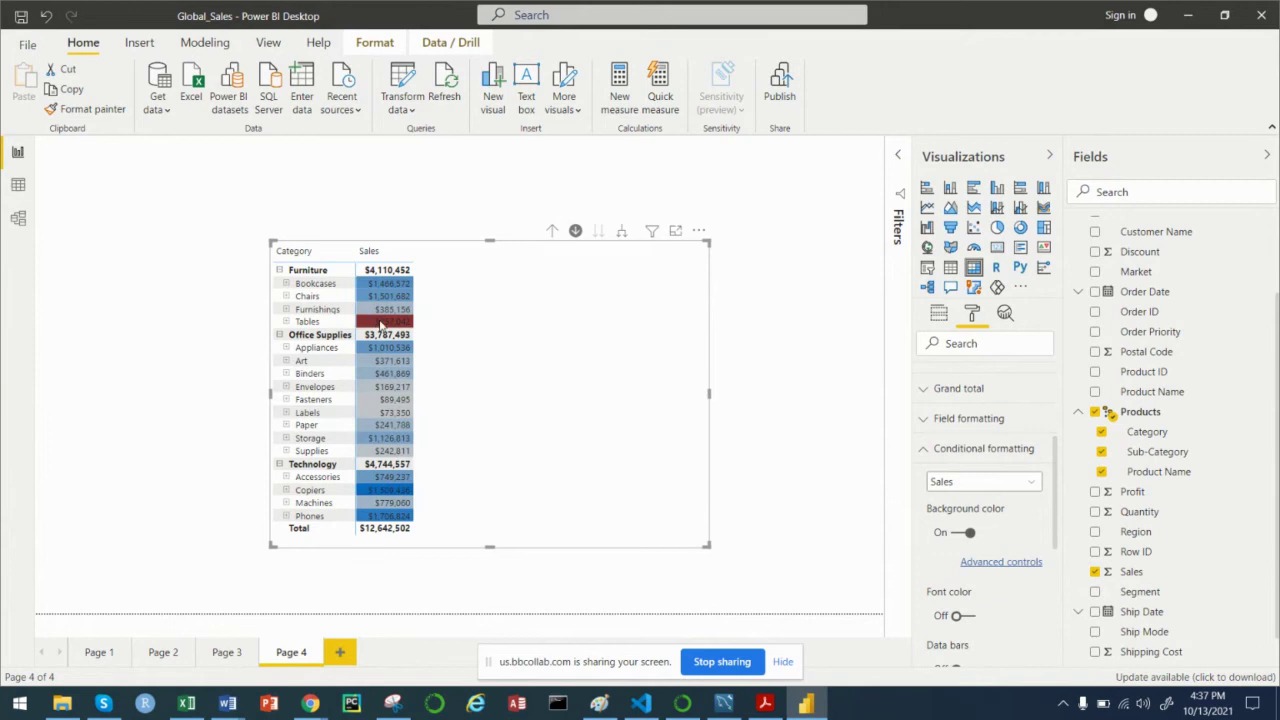
{"action": "mouse_move", "coordinate": [381, 330]}
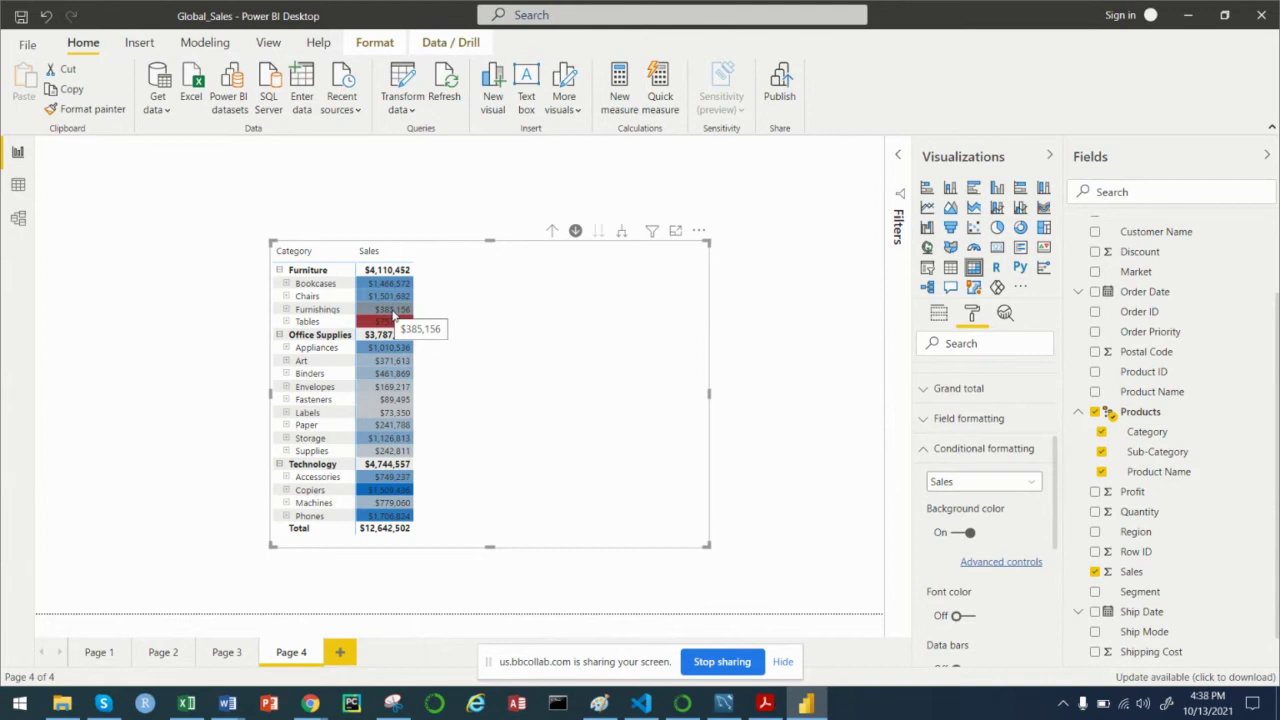
{"action": "left_click", "coordinate": [236, 656]}
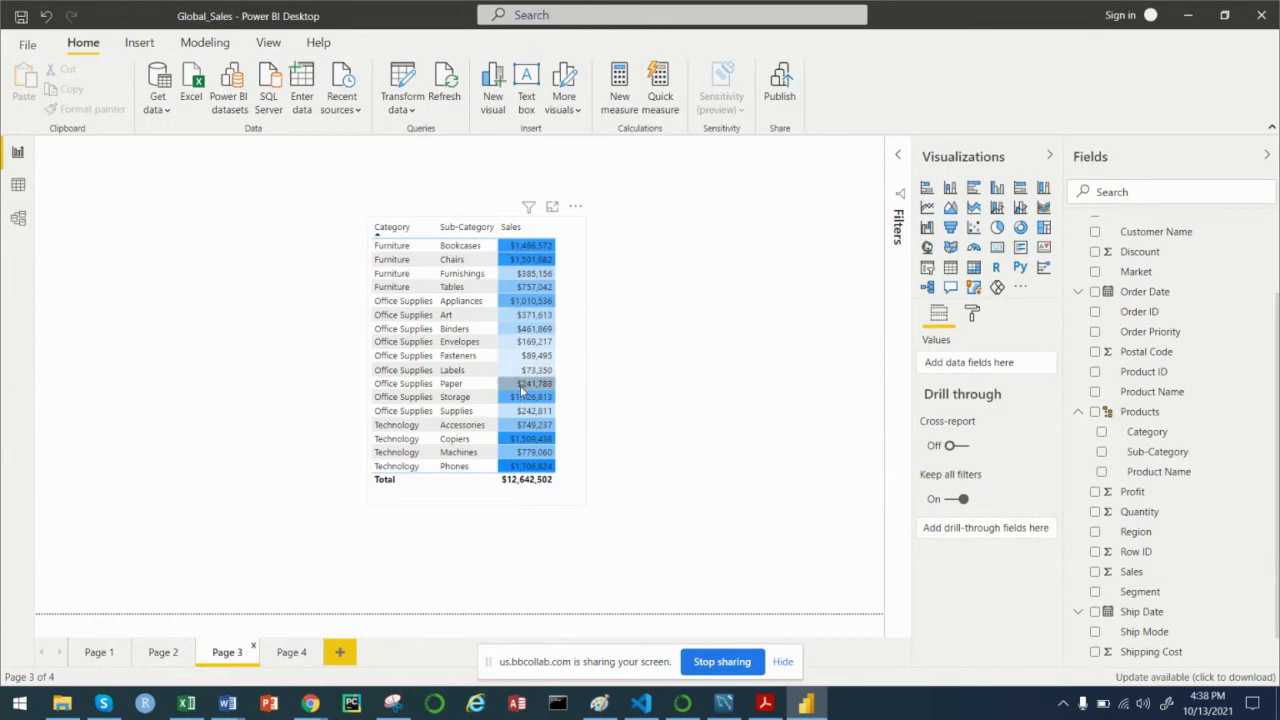
{"action": "mouse_move", "coordinate": [541, 303]}
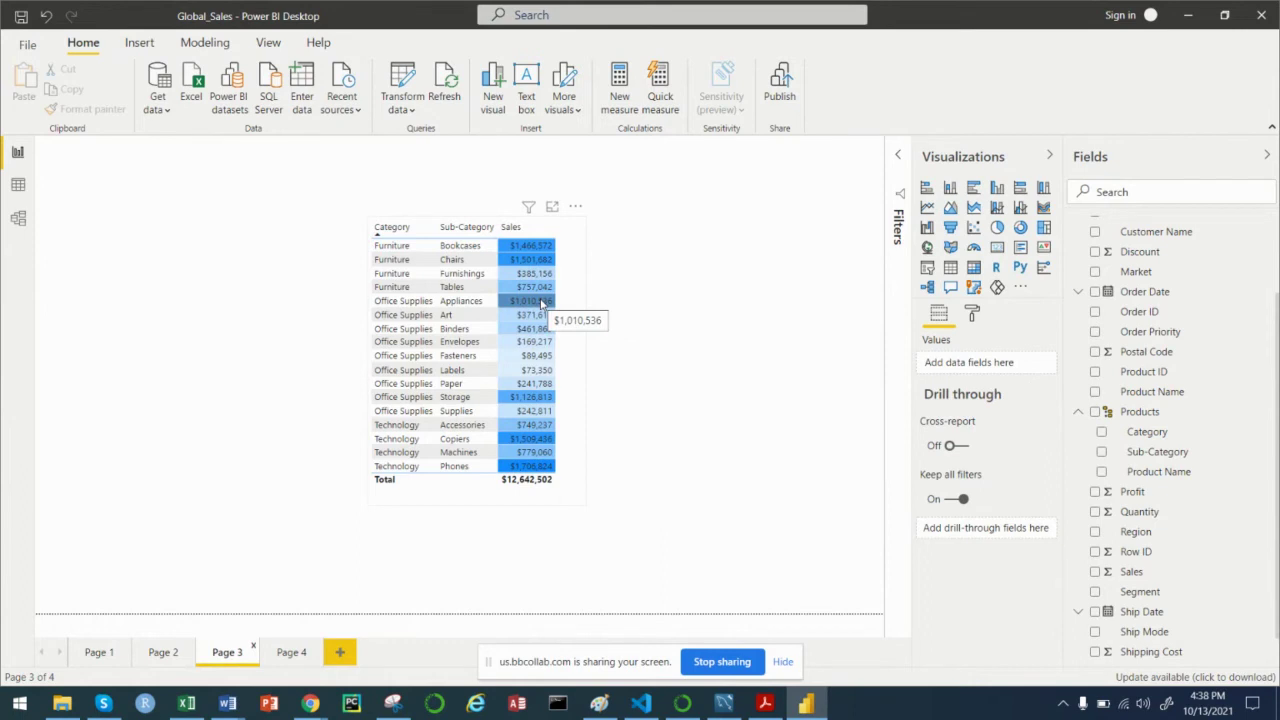
{"action": "left_click", "coordinate": [291, 652]}
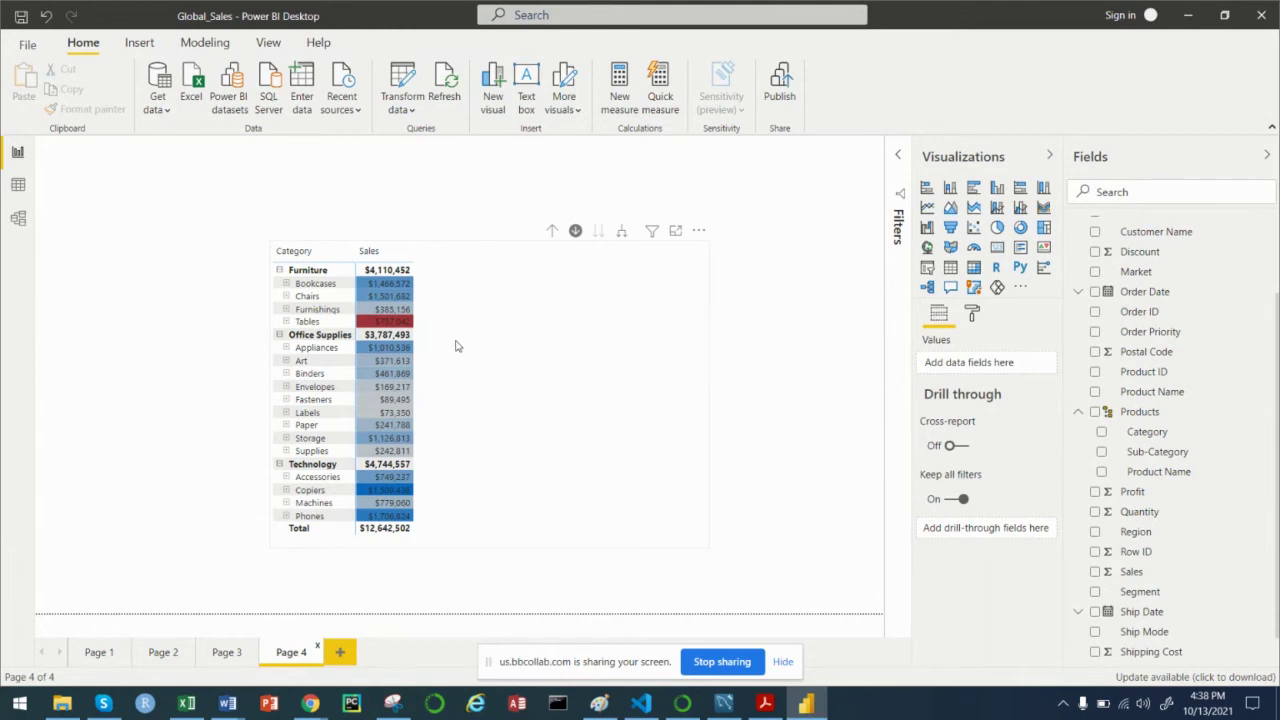
Step: Move the matrix to the upper-left area of the Page 4 canvas and save the report
{"action": "left_click_drag", "start_coordinate": [542, 346], "coordinate": [376, 272]}
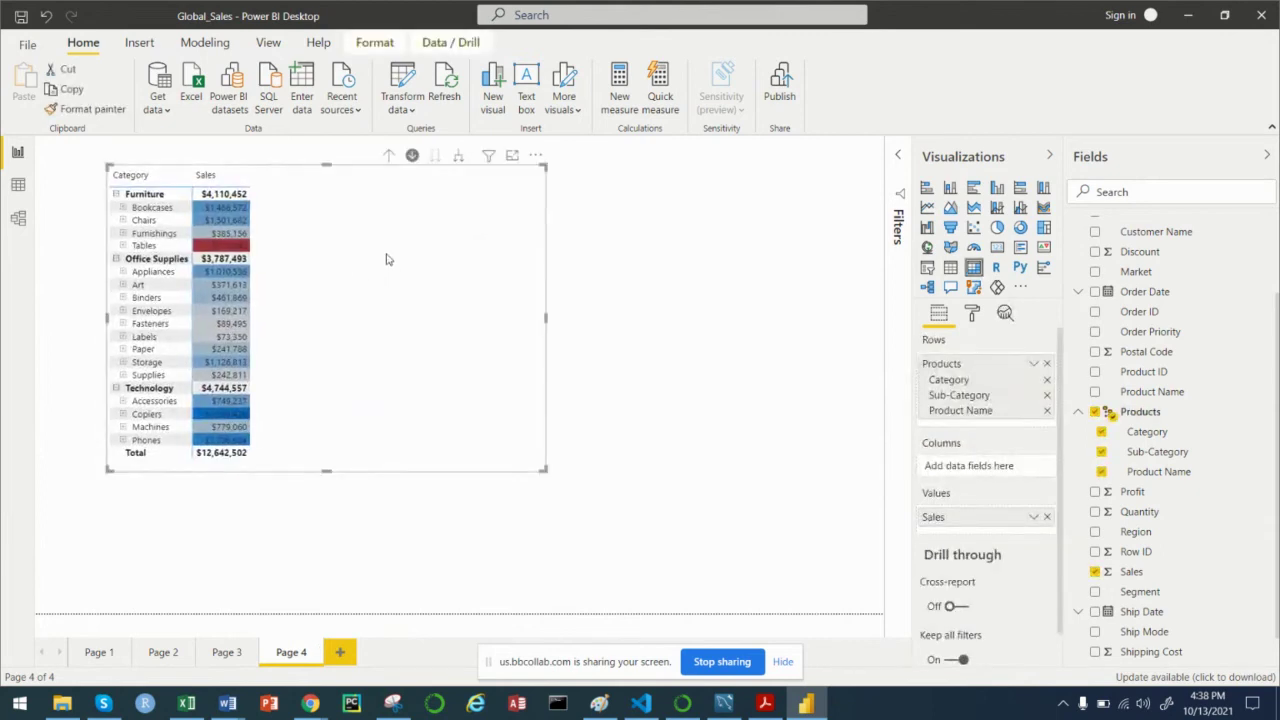
{"action": "left_click", "coordinate": [20, 18]}
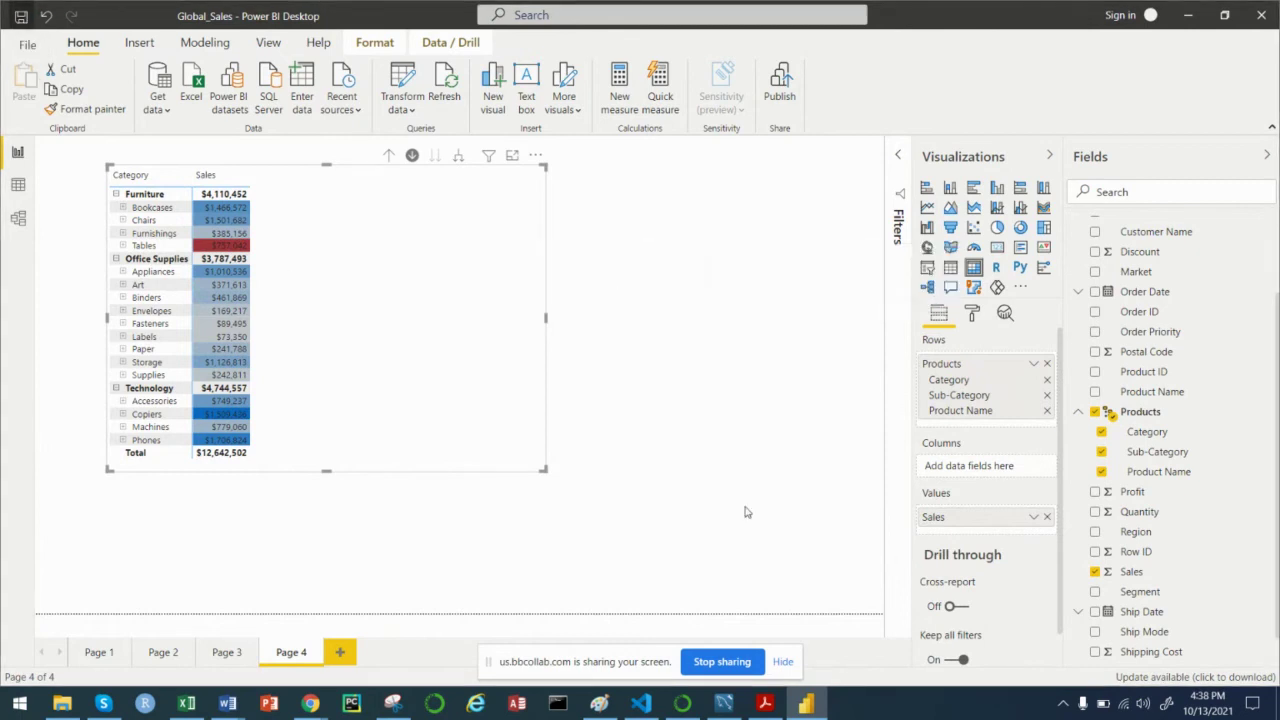
Step: Turn on the matrix's title and enter "Sales by Category" as its text
{"action": "left_click", "coordinate": [973, 316]}
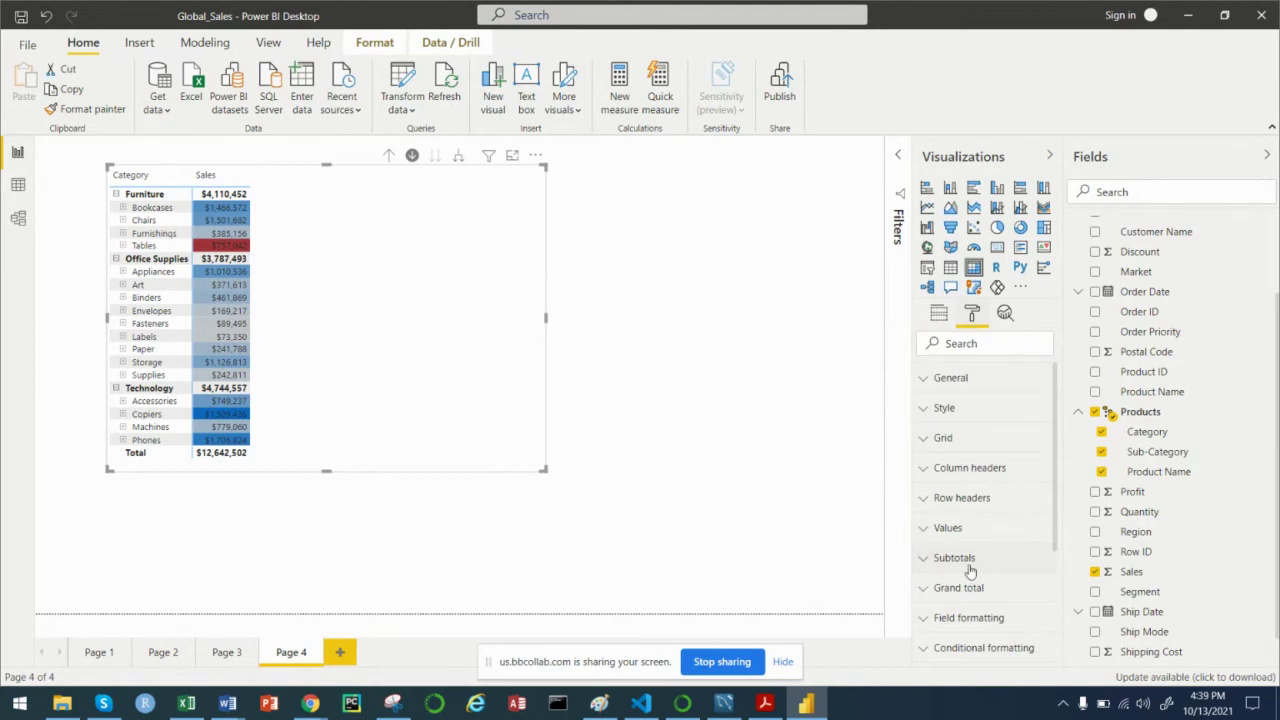
{"action": "scroll", "coordinate": [970, 570], "scroll_direction": "down", "scroll_amount": 4}
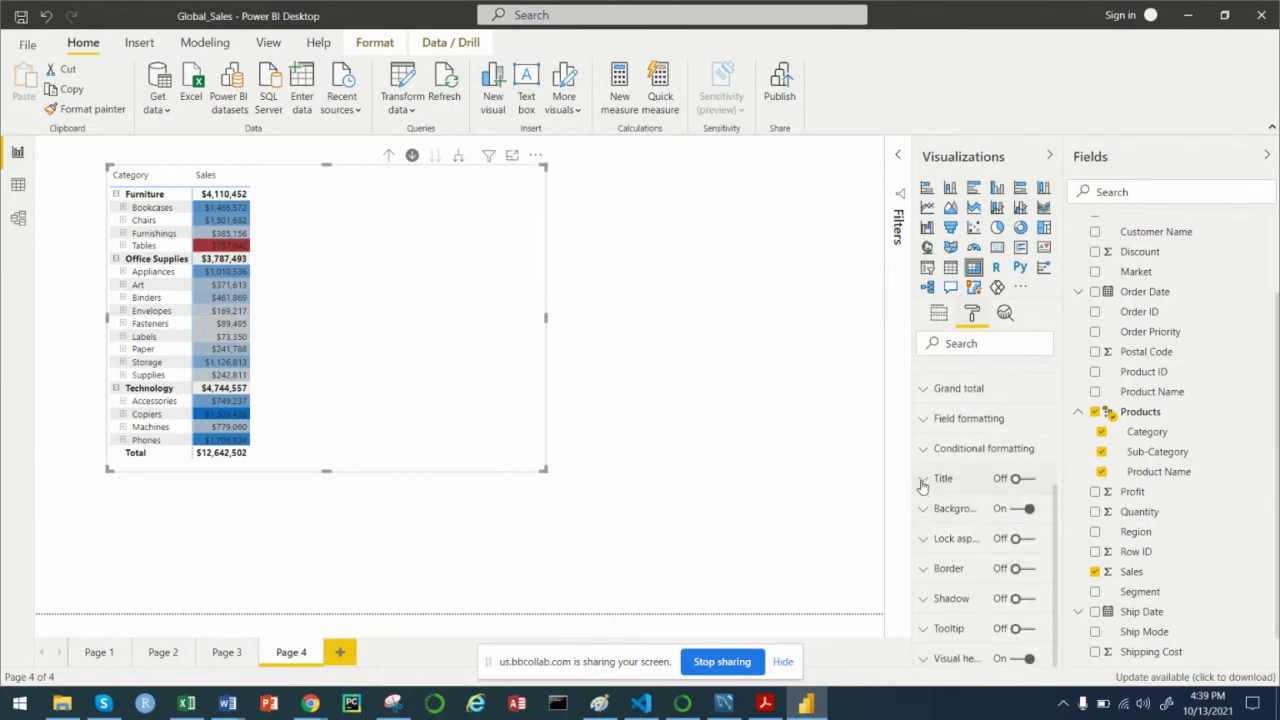
{"action": "left_click", "coordinate": [922, 484]}
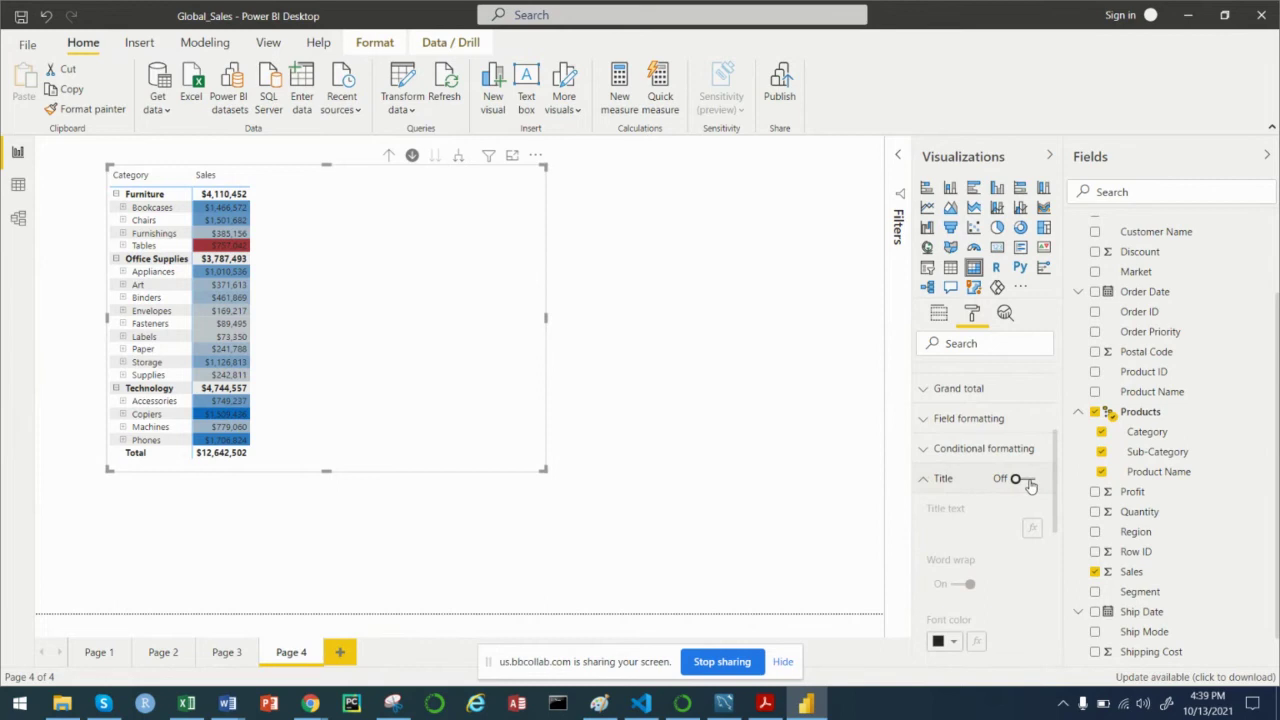
{"action": "left_click", "coordinate": [1030, 483]}
{"action": "left_click", "coordinate": [968, 528]}
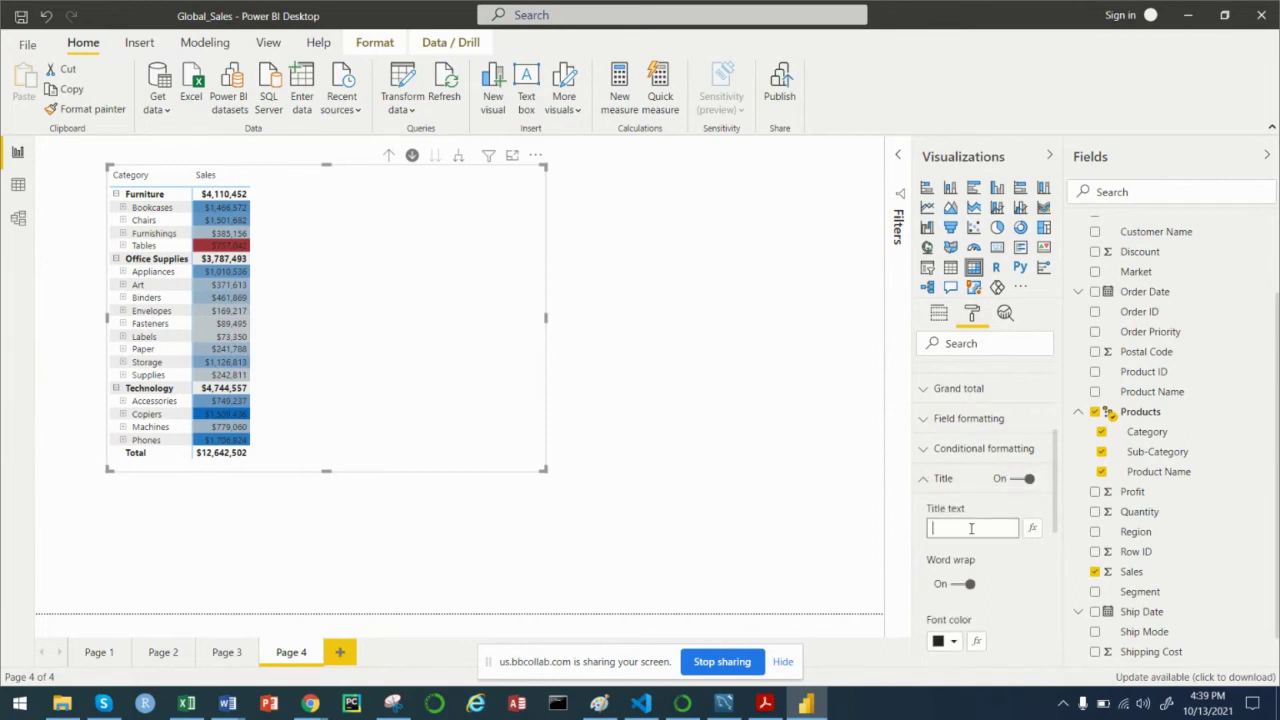
{"action": "type", "text": "SAles by"}
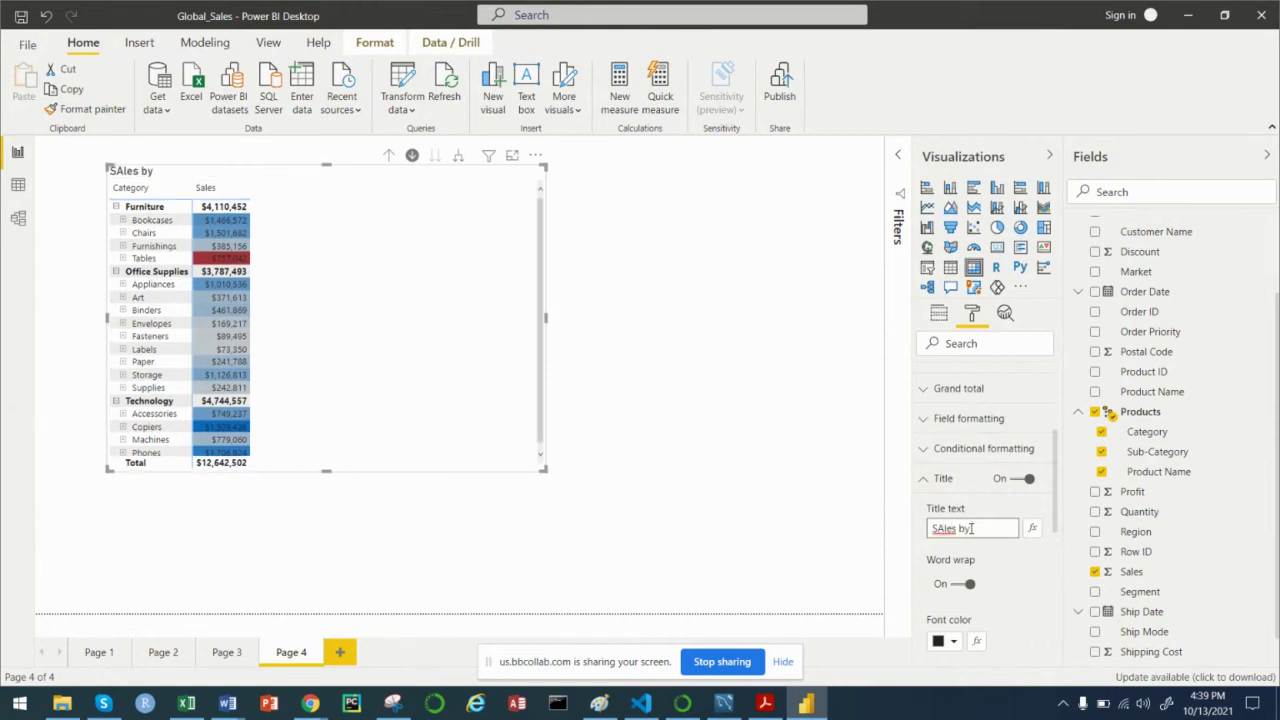
{"action": "key", "text": "Right"}
{"action": "key", "text": "shift+Right"}
{"action": "type", "text": "ales by Categor"}
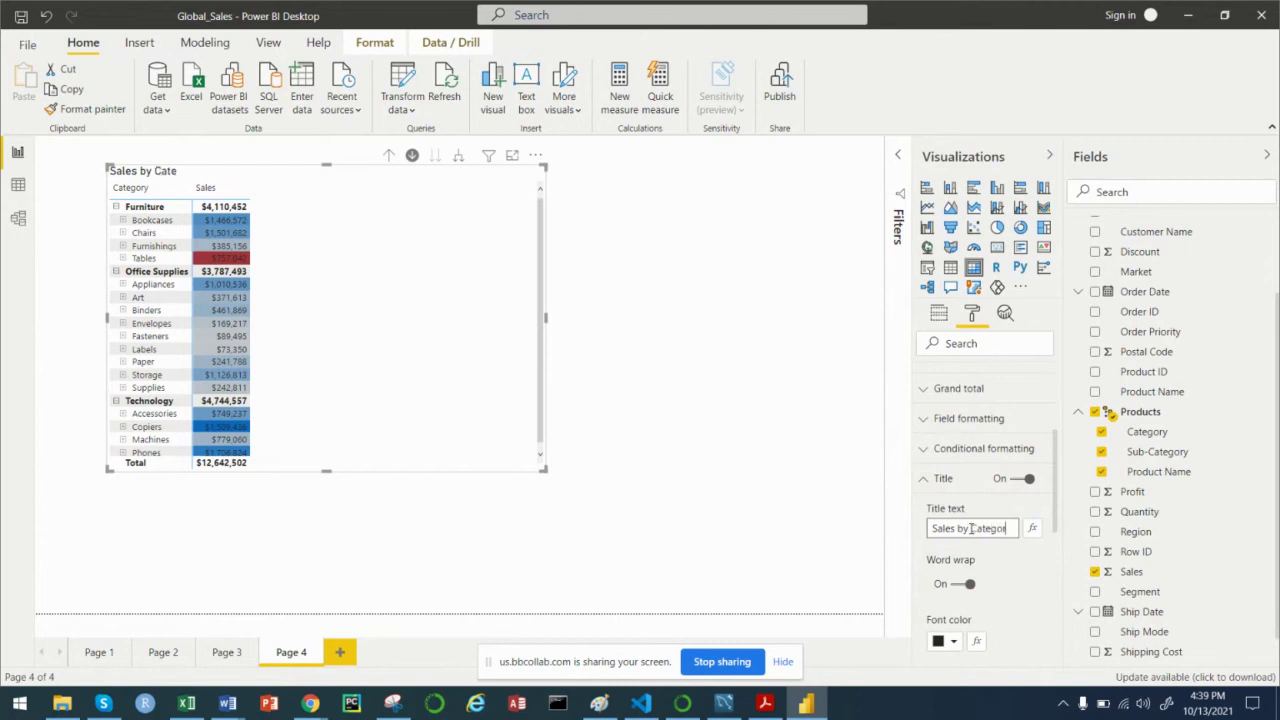
{"action": "type", "text": "y"}
Step: Extend the matrix's title to read "Highlight Table of Sales by Category Colored by Profit"
{"action": "type", "text": "Highlight"}
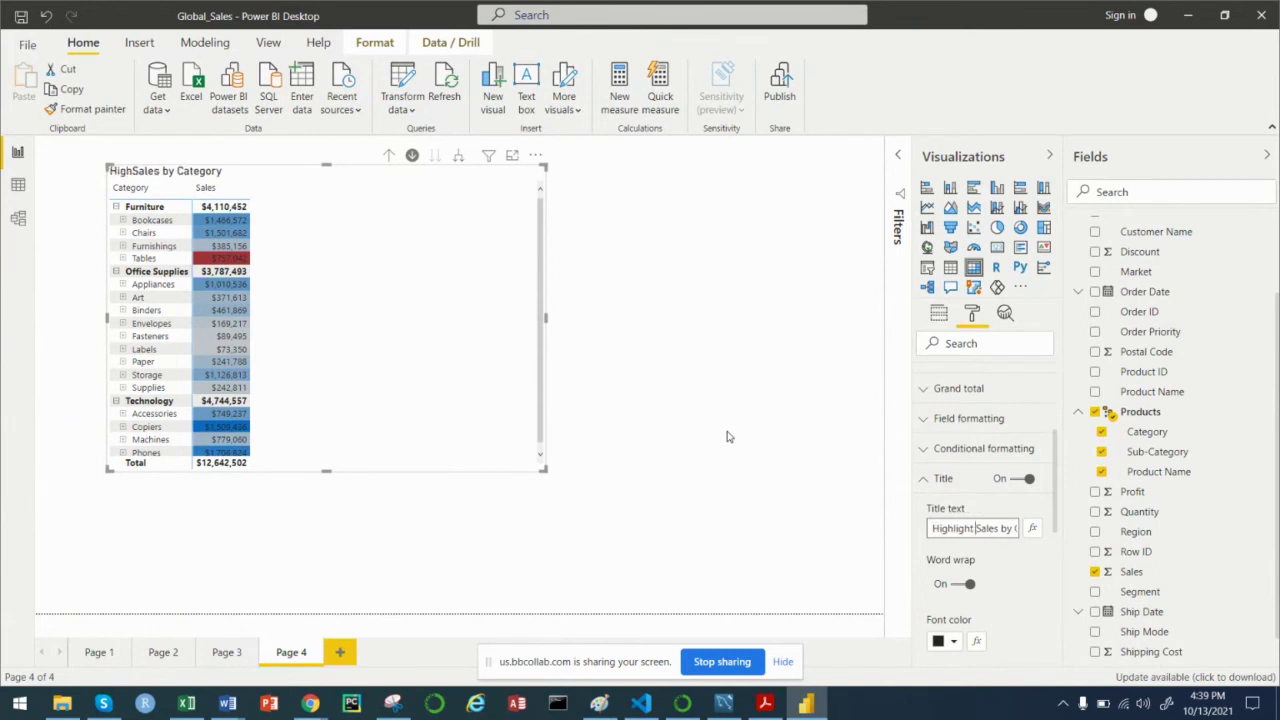
{"action": "type", "text": " Table"}
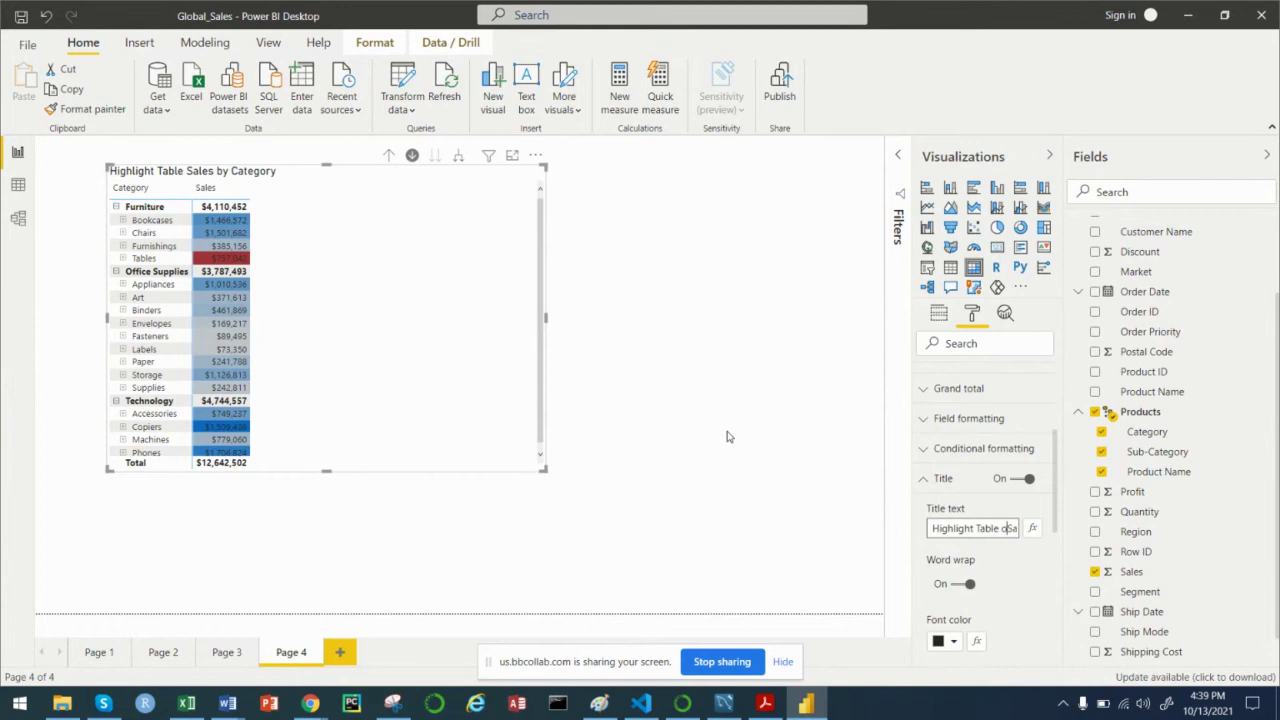
{"action": "type", "text": " of"}
{"action": "key", "text": "Right"}
{"action": "key", "text": "Right"}
{"action": "key", "text": "Right"}
{"action": "key", "text": "Right"}
{"action": "key", "text": "Right"}
{"action": "key", "text": "Right"}
{"action": "key", "text": "Right"}
{"action": "key", "text": "Right"}
{"action": "key", "text": "Right"}
{"action": "key", "text": "Right"}
{"action": "key", "text": "Right"}
{"action": "key", "text": "Right"}
{"action": "key", "text": "Right"}
{"action": "key", "text": "Right"}
{"action": "key", "text": "Right"}
{"action": "key", "text": "Right"}
{"action": "key", "text": "Right"}
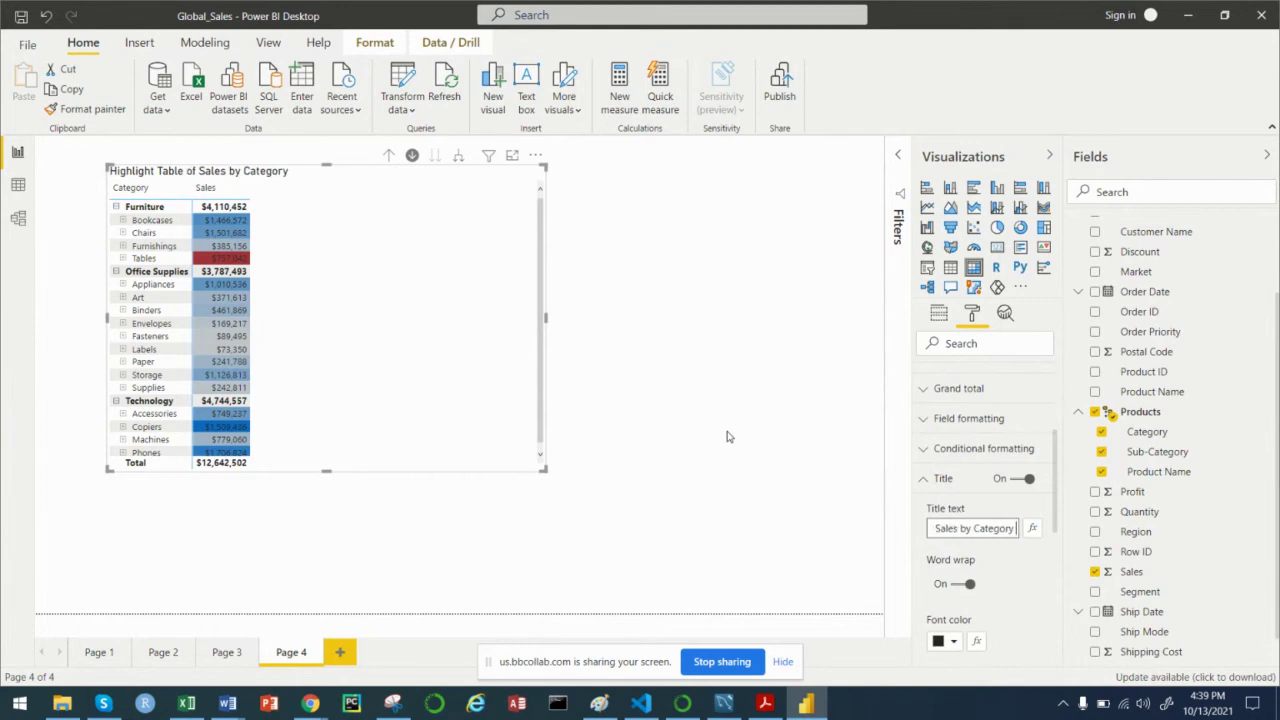
{"action": "type", "text": "Colored by Profit"}
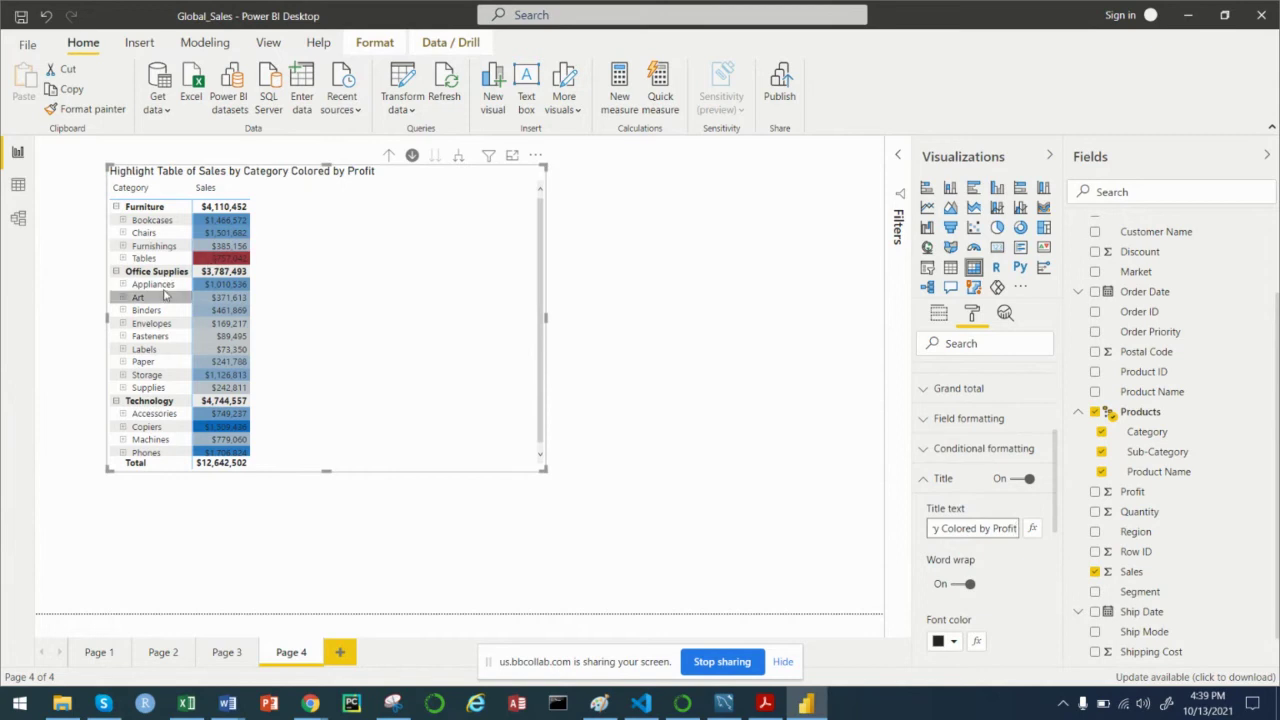
Step: Expand Tables under Furniture to examine its product-level shading, collapse it again and return to the matrix's field assignments
{"action": "left_click", "coordinate": [122, 260]}
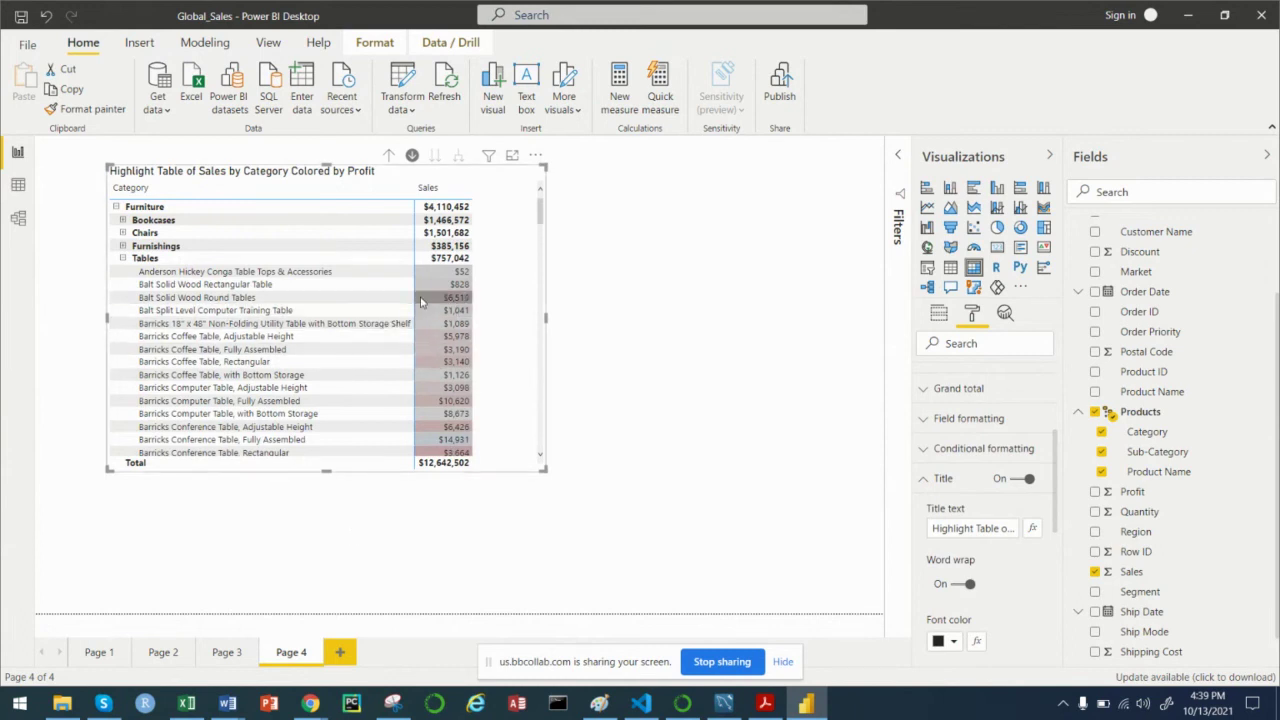
{"action": "scroll", "coordinate": [395, 311], "scroll_direction": "down", "scroll_amount": 15}
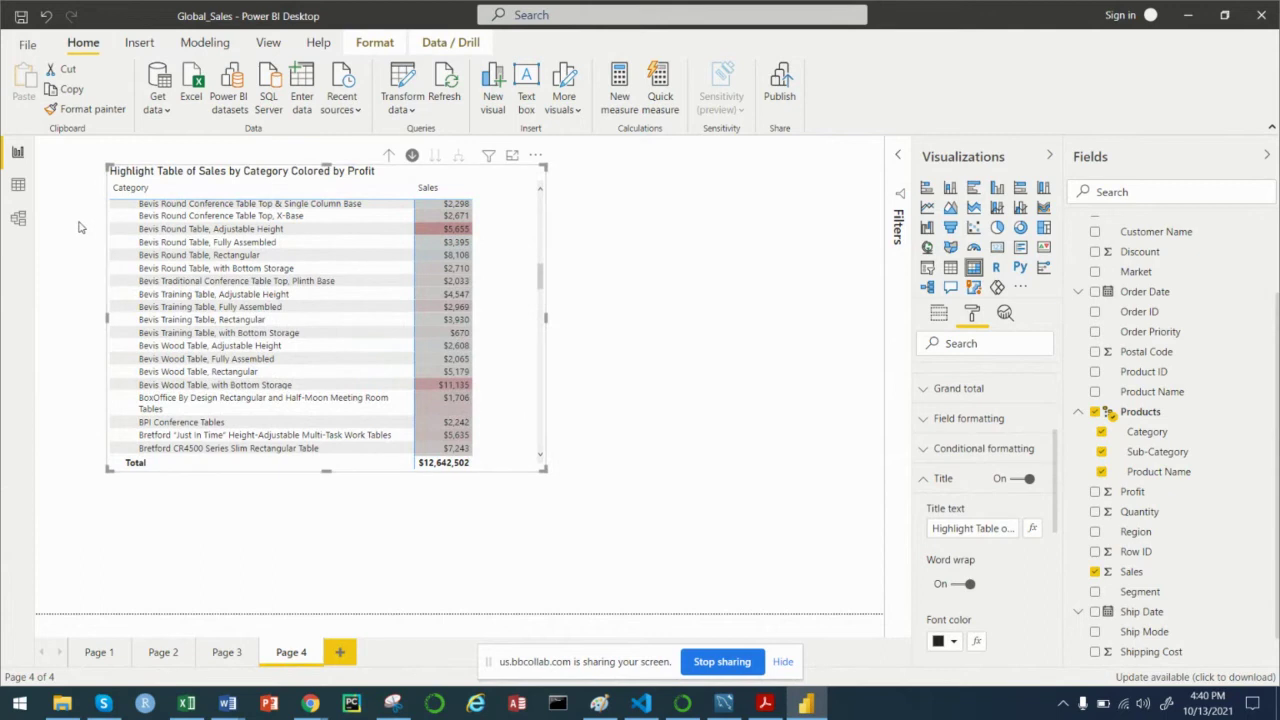
{"action": "scroll", "coordinate": [140, 271], "scroll_direction": "up", "scroll_amount": 10}
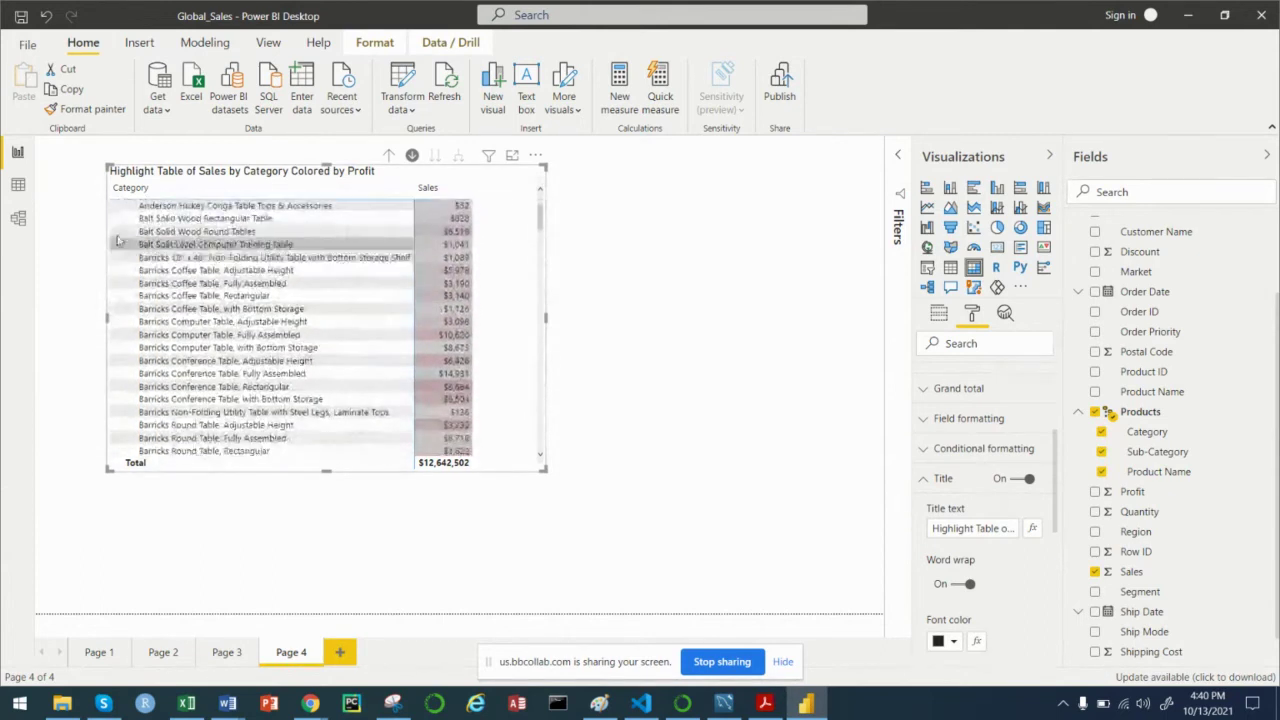
{"action": "left_click", "coordinate": [122, 258]}
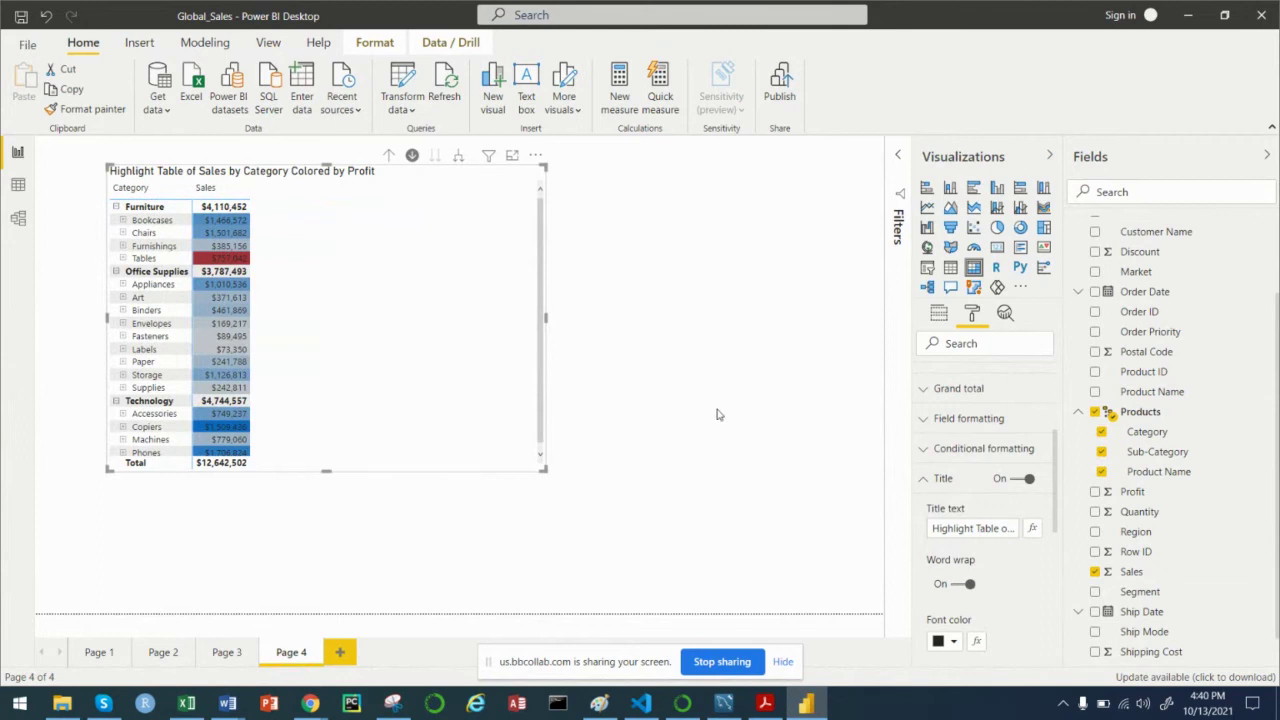
{"action": "left_click", "coordinate": [940, 320]}
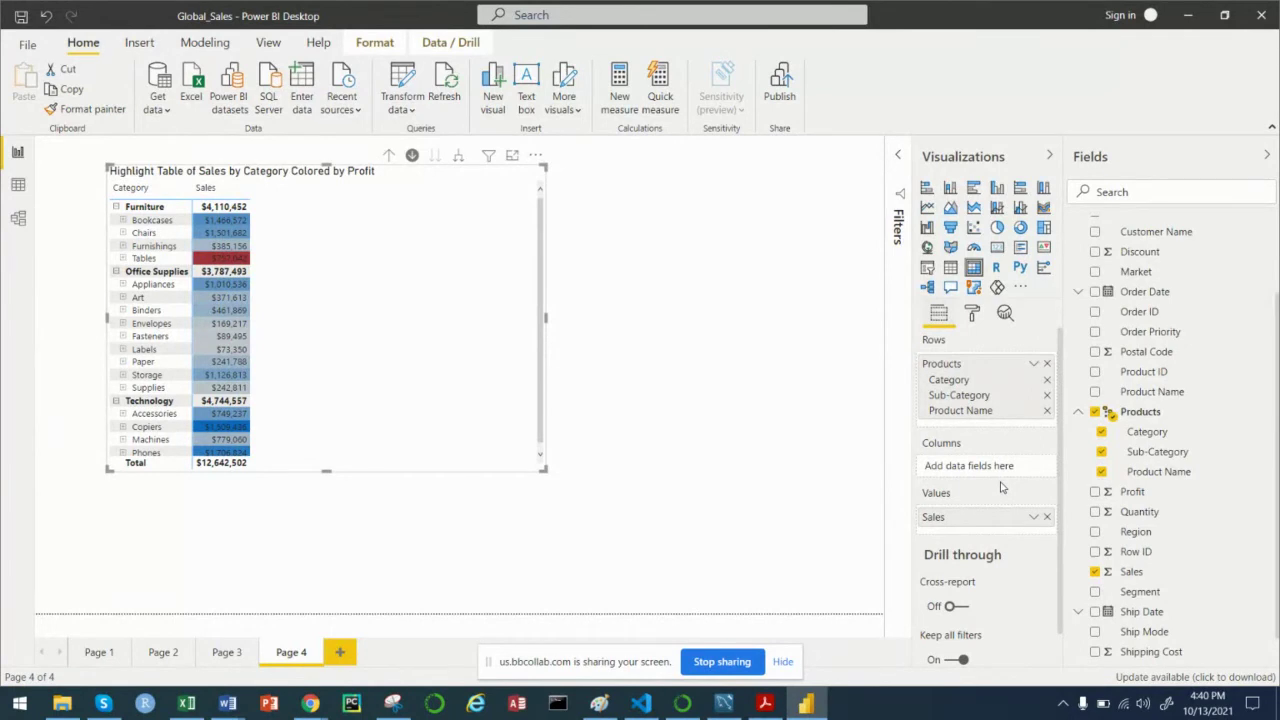
Step: Review the advanced background color settings for Sales in the matrix's conditional formatting, leave them without changes and deselect the matrix
{"action": "left_click", "coordinate": [973, 314]}
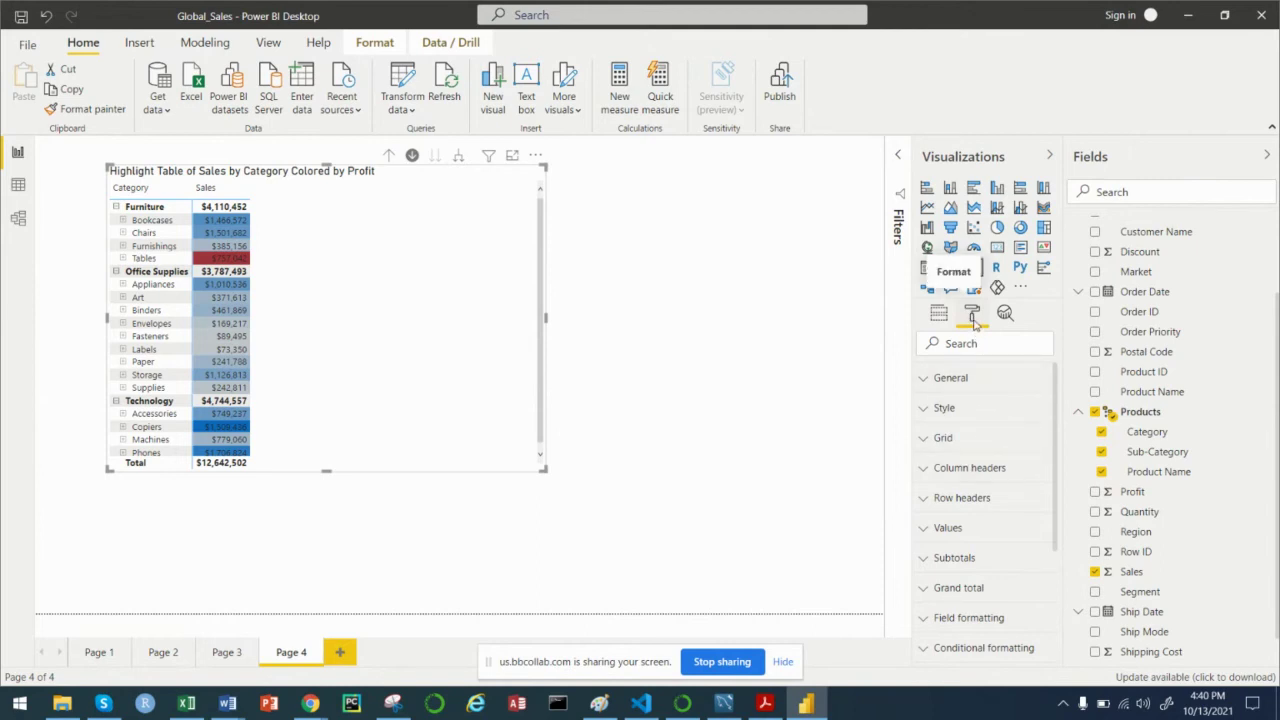
{"action": "scroll", "coordinate": [1018, 500], "scroll_direction": "down", "scroll_amount": 3}
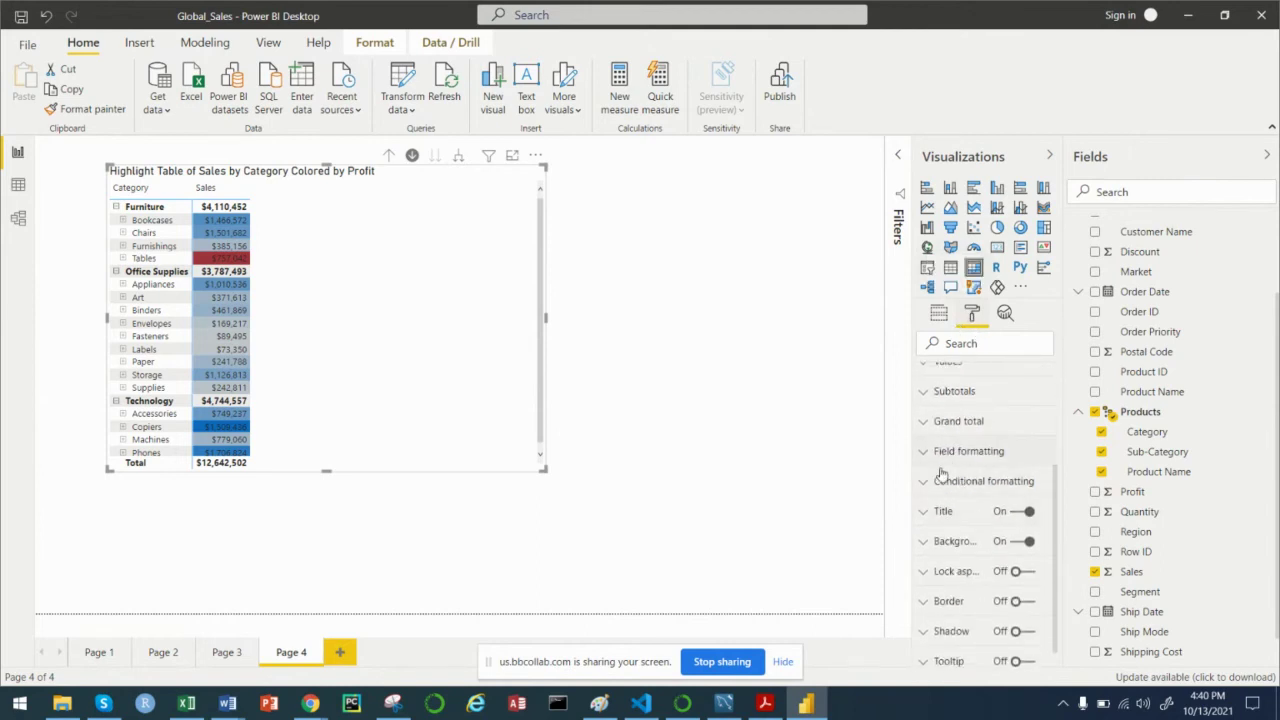
{"action": "left_click", "coordinate": [927, 486]}
{"action": "scroll", "coordinate": [955, 505], "scroll_direction": "down", "scroll_amount": 1}
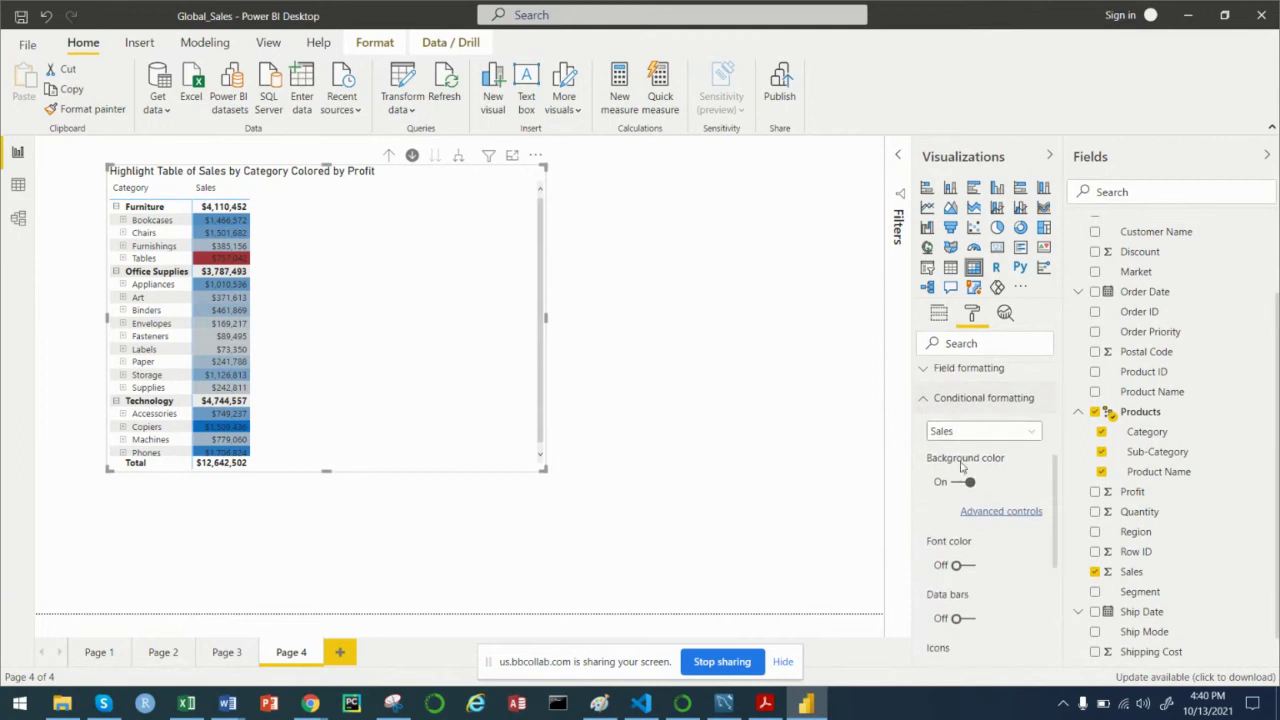
{"action": "left_click", "coordinate": [980, 431]}
{"action": "left_click", "coordinate": [977, 452]}
{"action": "left_click", "coordinate": [1015, 512]}
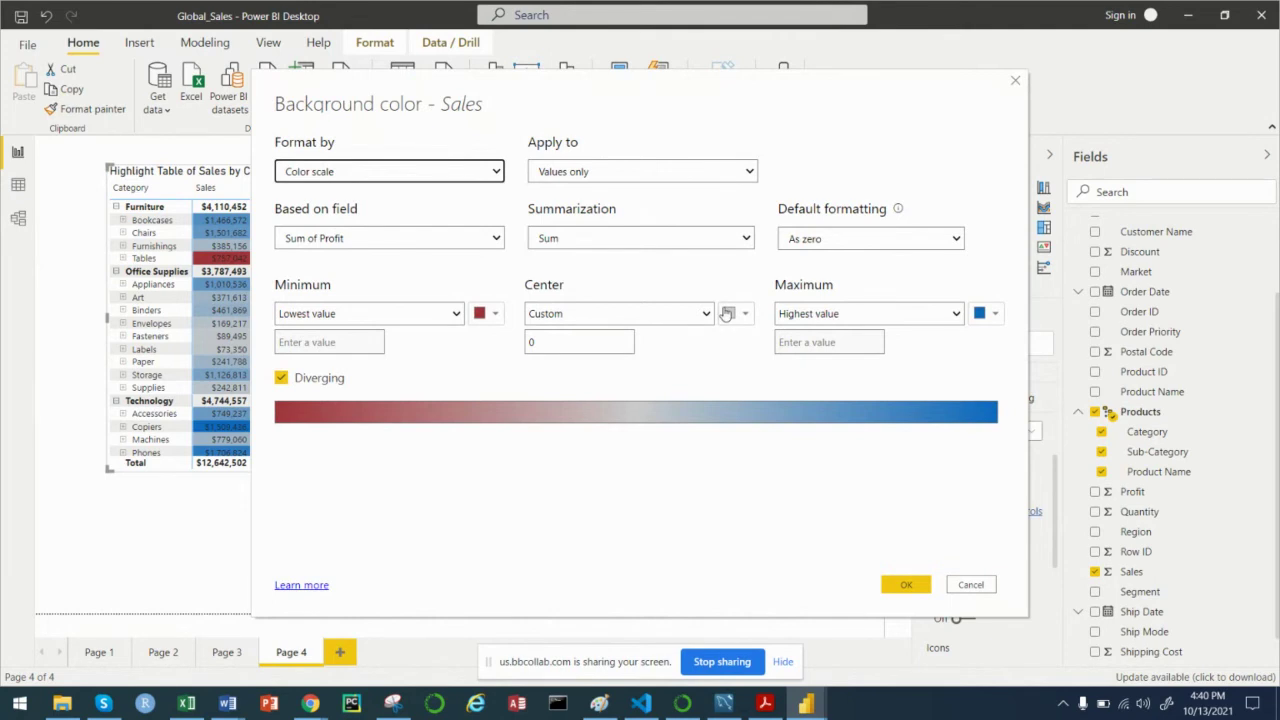
{"action": "left_click", "coordinate": [977, 584]}
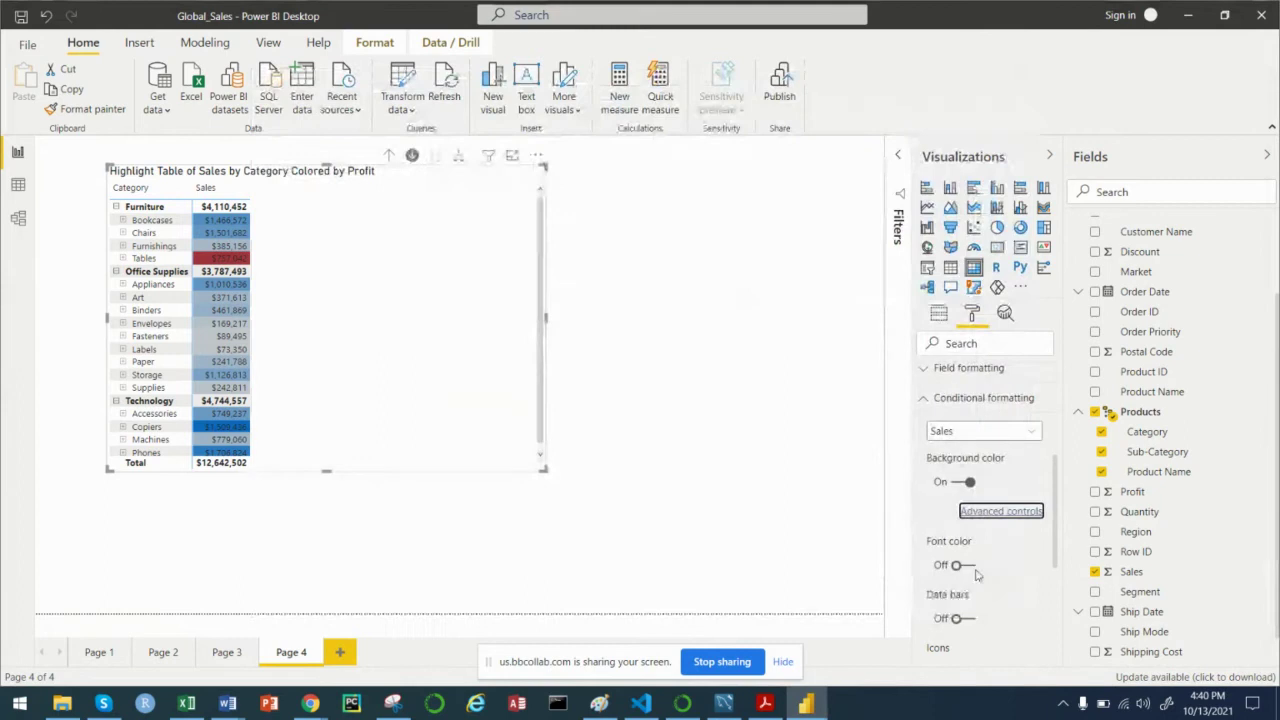
{"action": "left_click", "coordinate": [616, 334]}
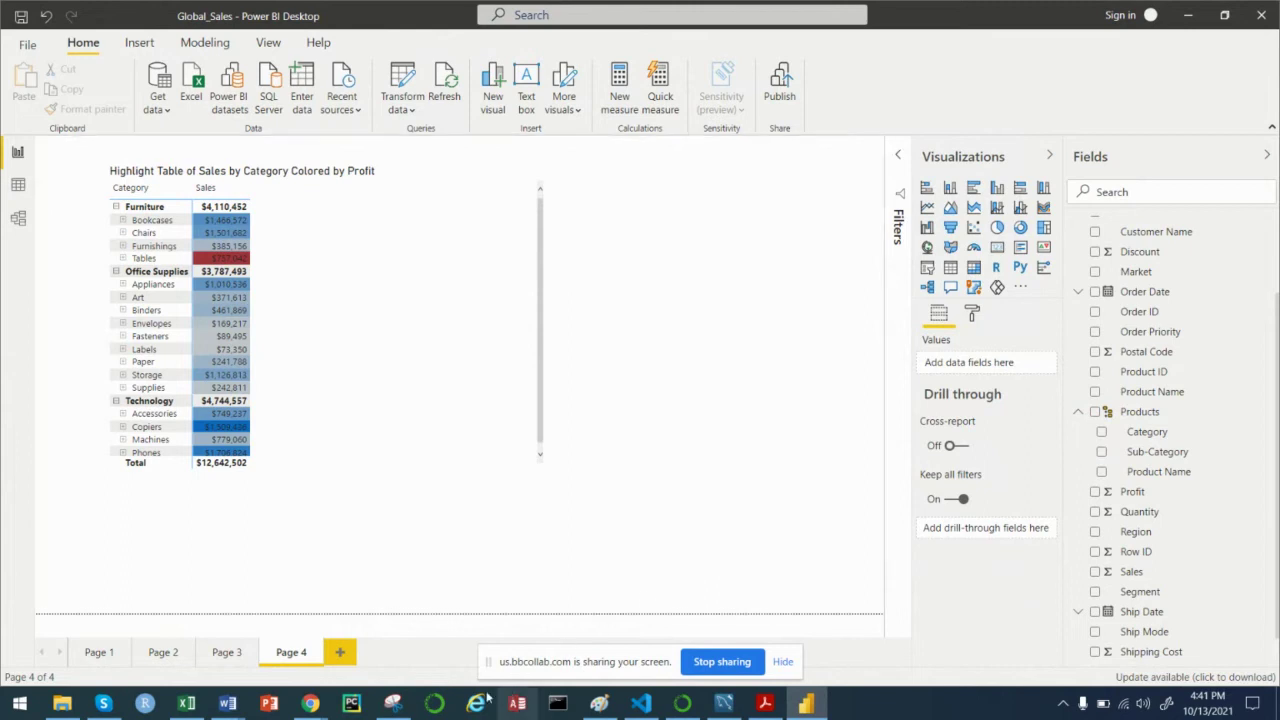
Step: Add a new report page and create a map of Country from the Orders table on it
{"action": "left_click", "coordinate": [341, 653]}
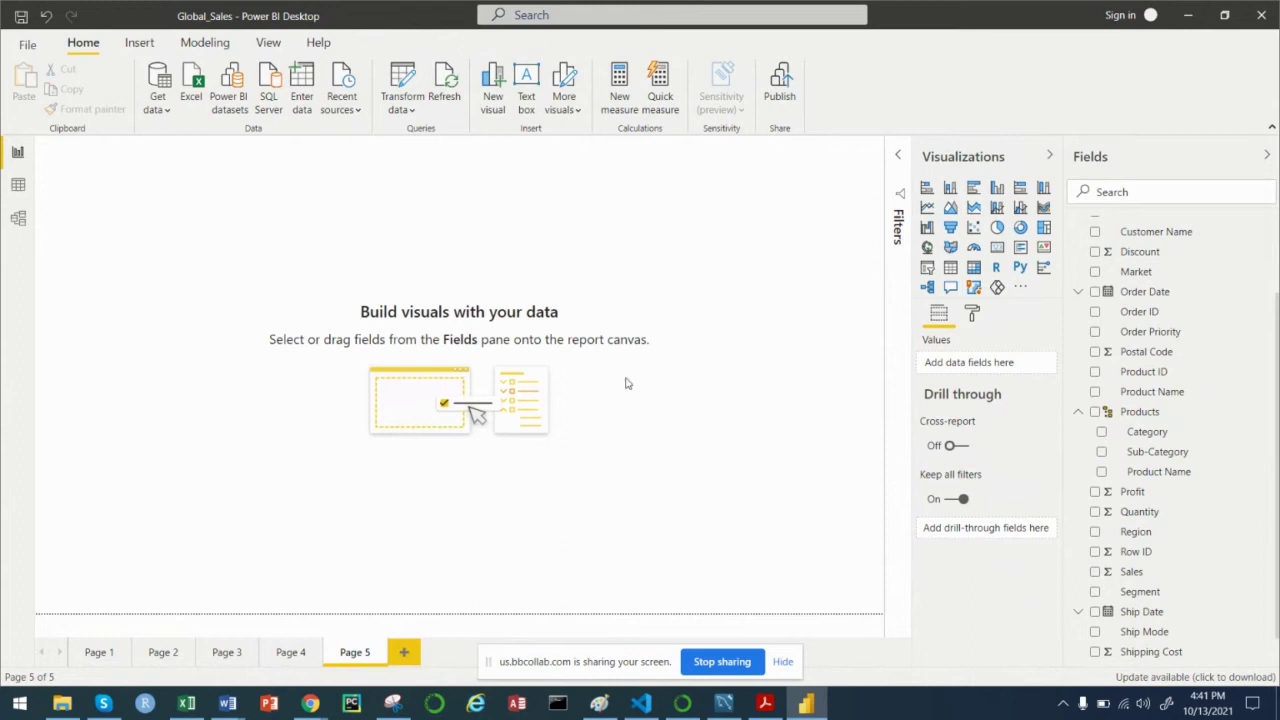
{"action": "scroll", "coordinate": [1125, 340], "scroll_direction": "up", "scroll_amount": 3}
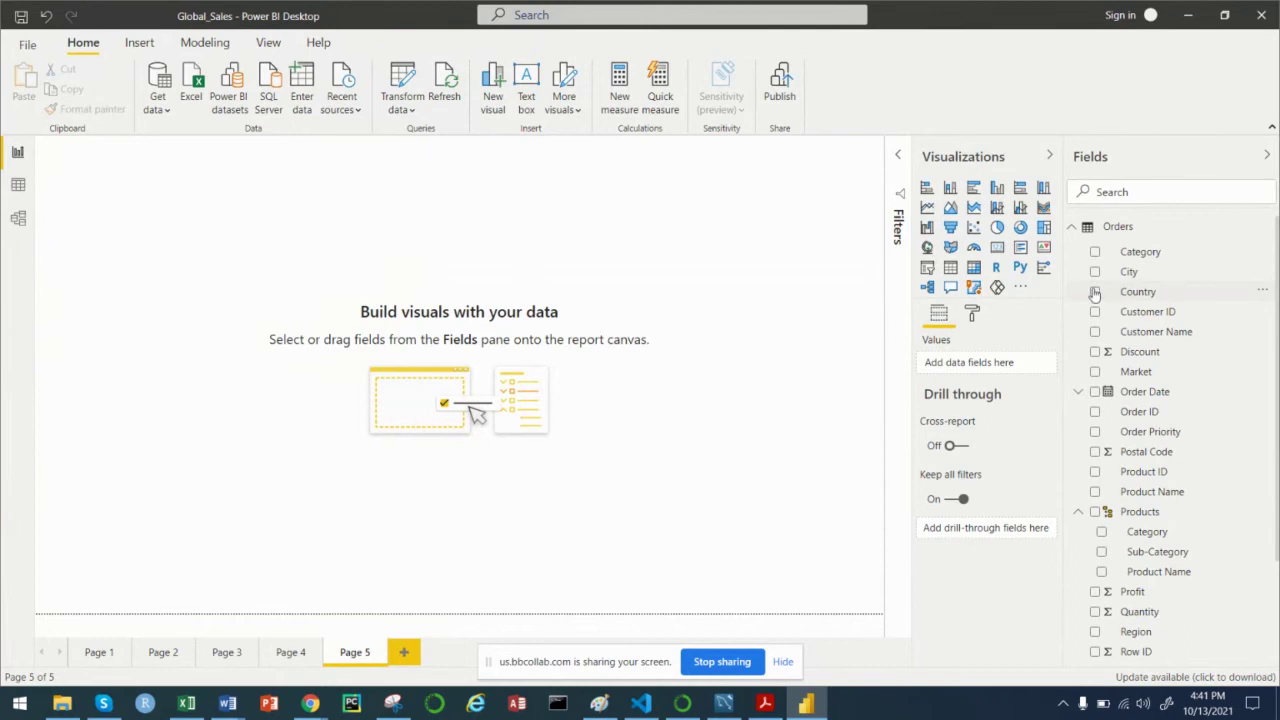
{"action": "left_click", "coordinate": [1095, 293]}
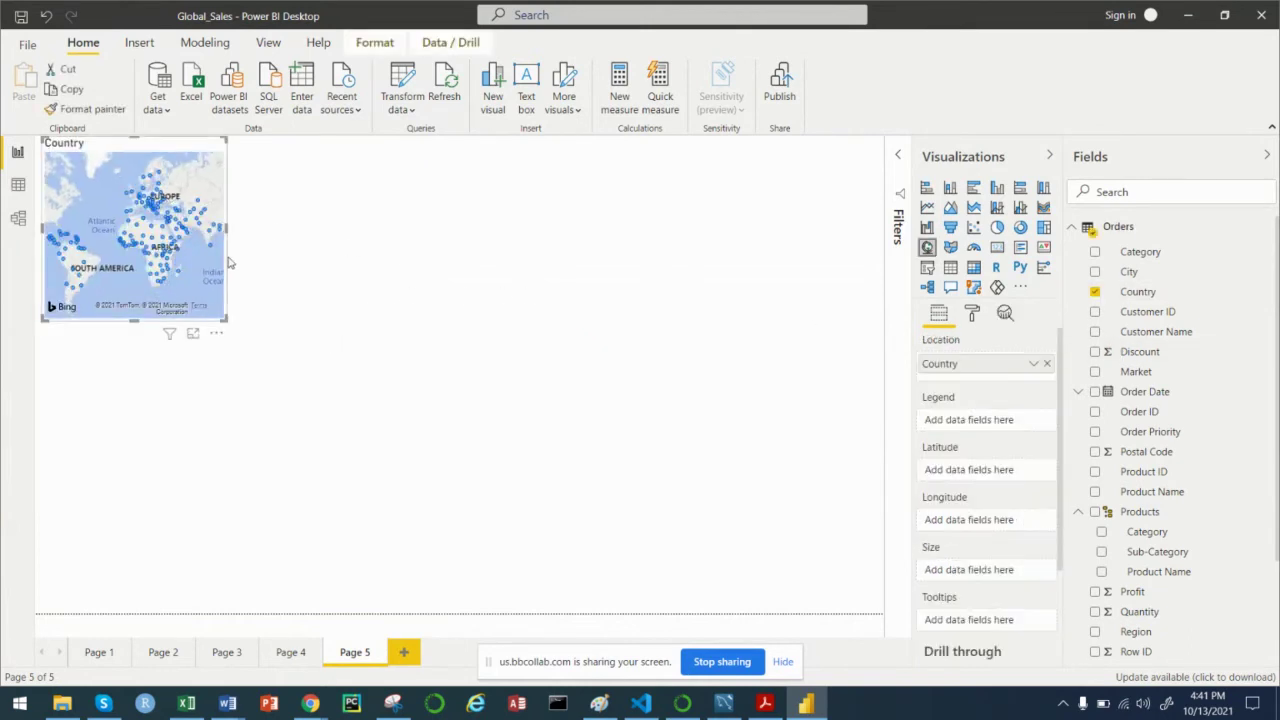
Step: Enlarge the Country map to fill most of the Page 5 canvas and center it on the page
{"action": "left_click_drag", "start_coordinate": [226, 320], "coordinate": [730, 546]}
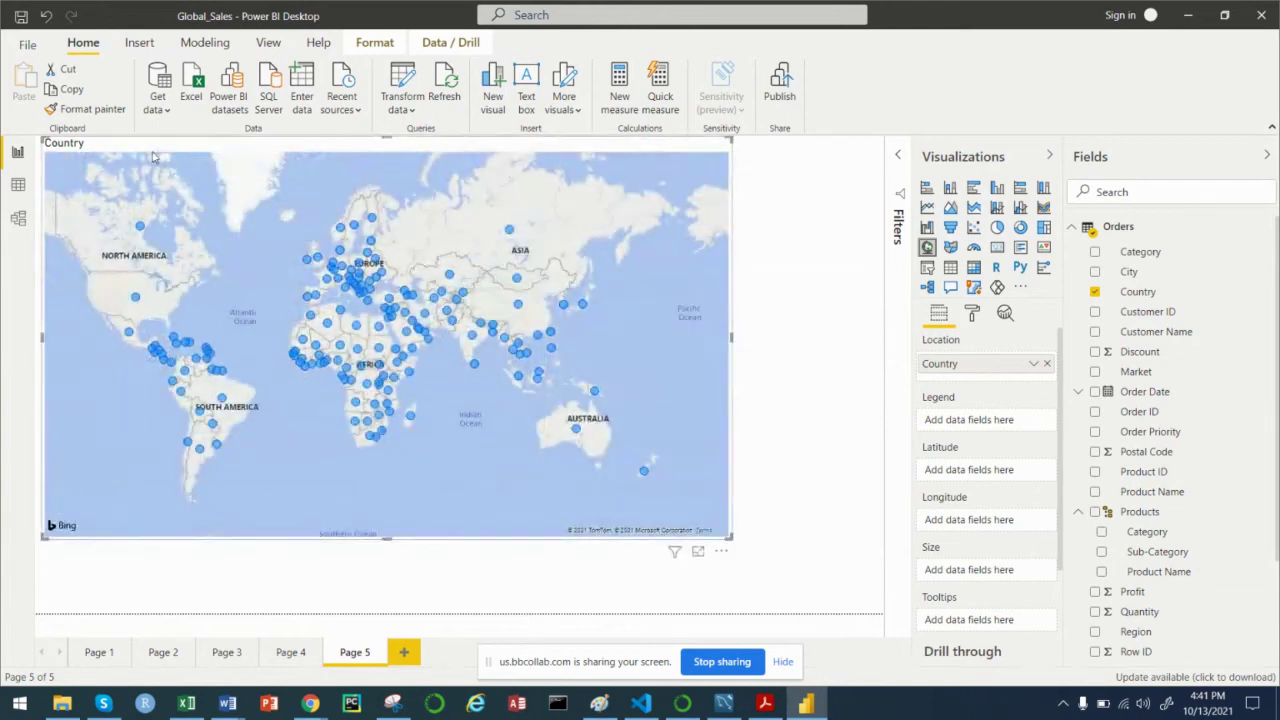
{"action": "left_click_drag", "start_coordinate": [150, 152], "coordinate": [227, 188]}
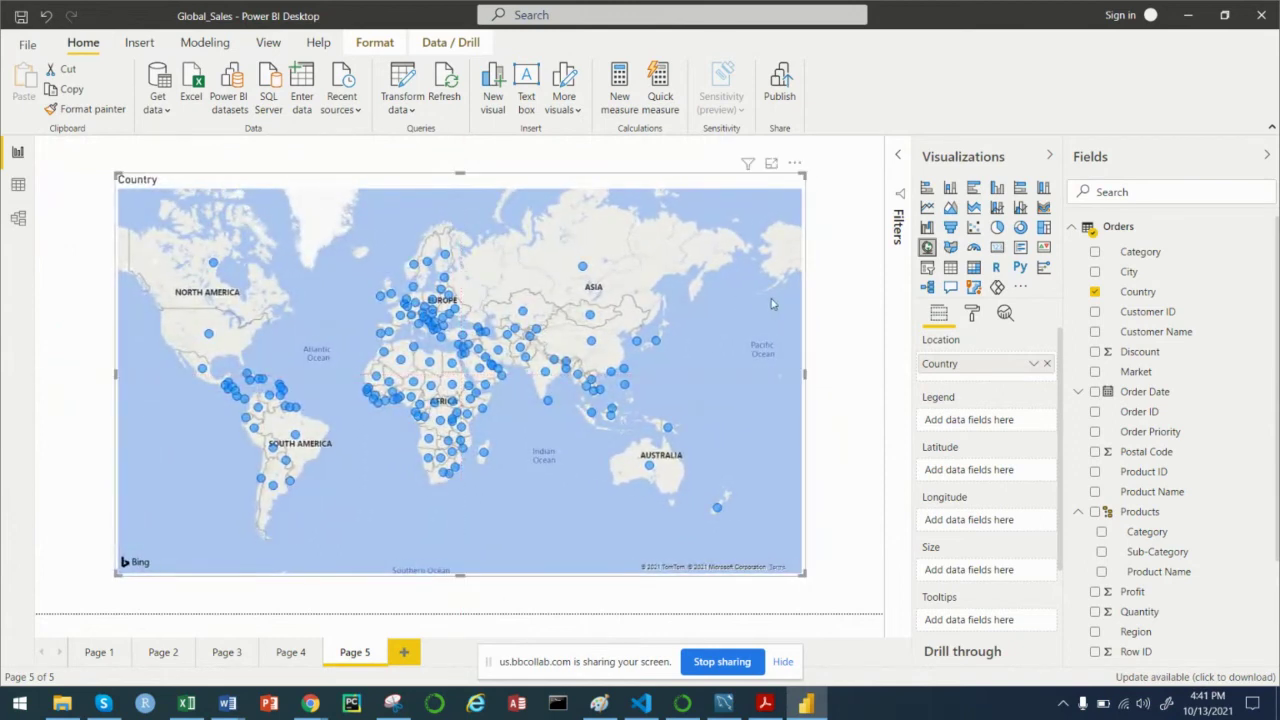
{"action": "left_click", "coordinate": [833, 305]}
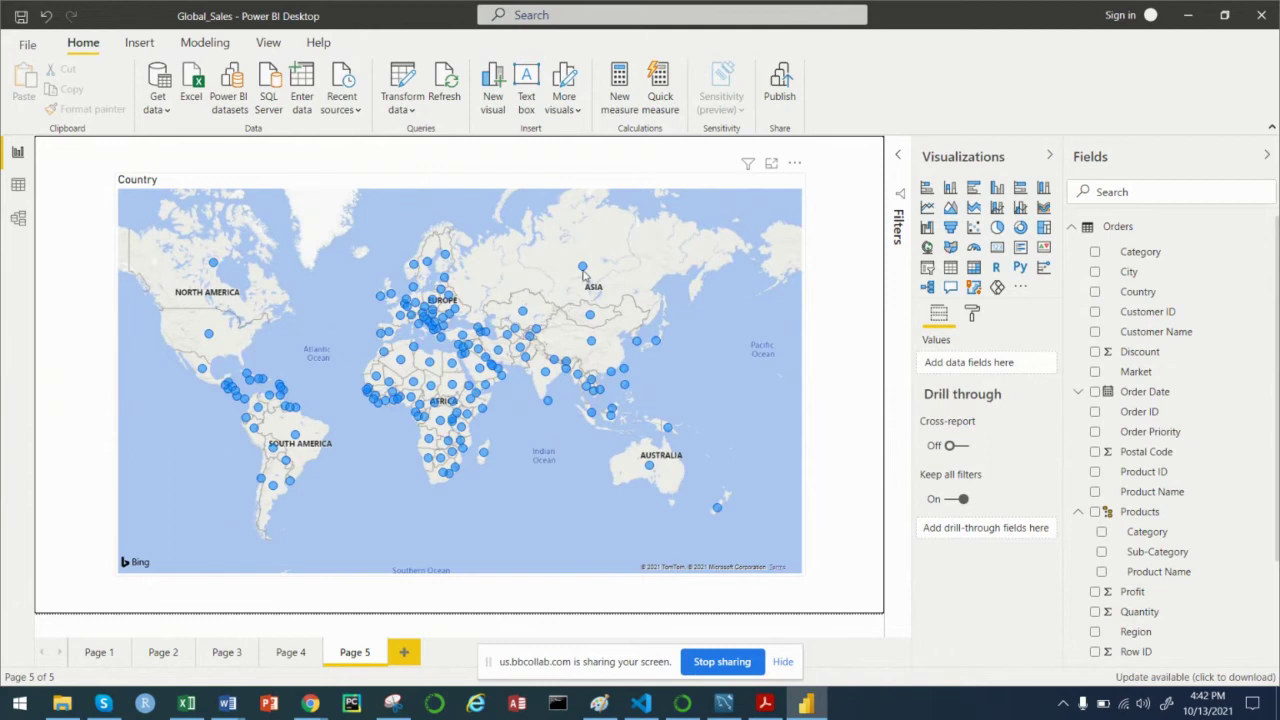
{"action": "mouse_move", "coordinate": [584, 273]}
{"action": "scroll", "coordinate": [1120, 440], "scroll_direction": "down", "scroll_amount": 3}
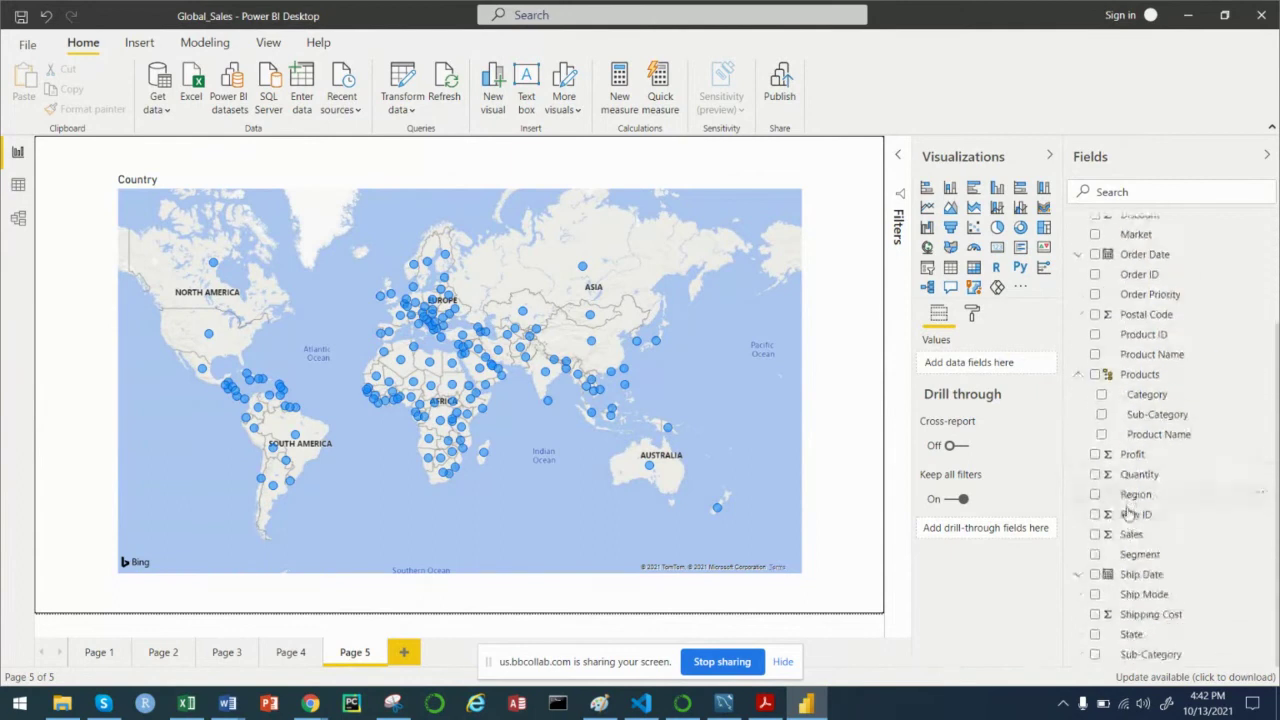
{"action": "left_click", "coordinate": [1095, 534]}
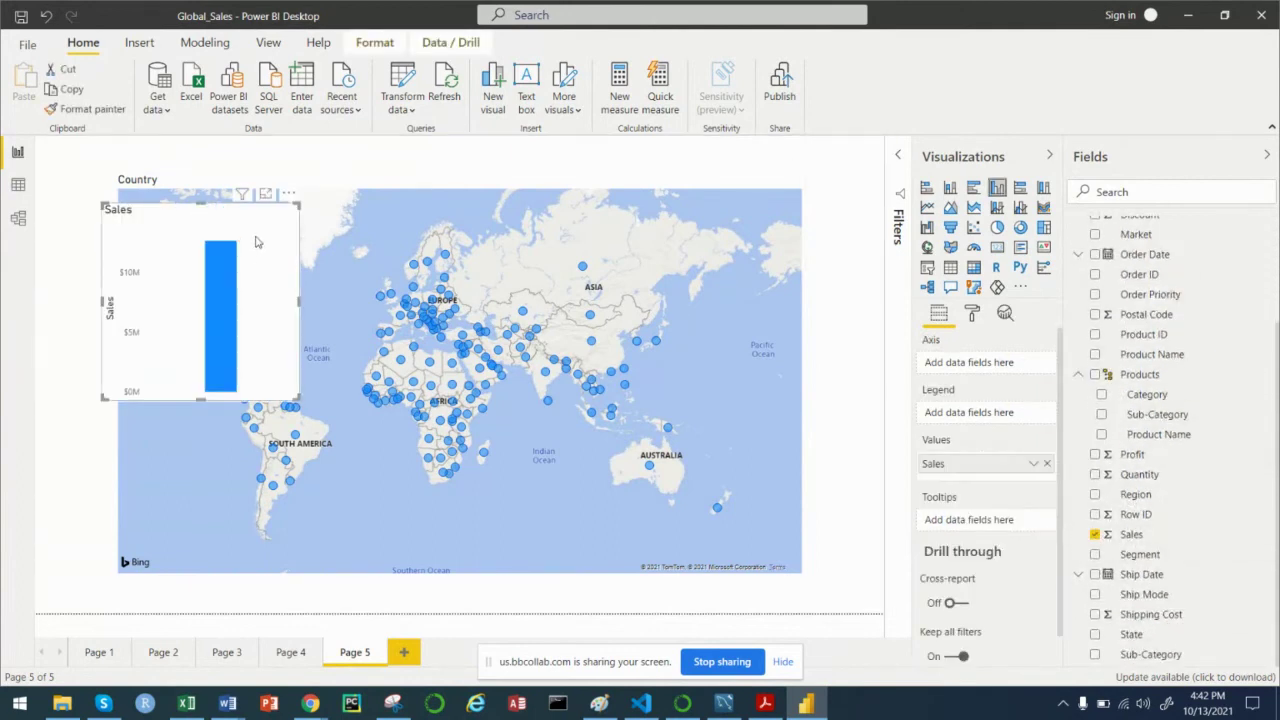
{"action": "key", "text": "Delete"}
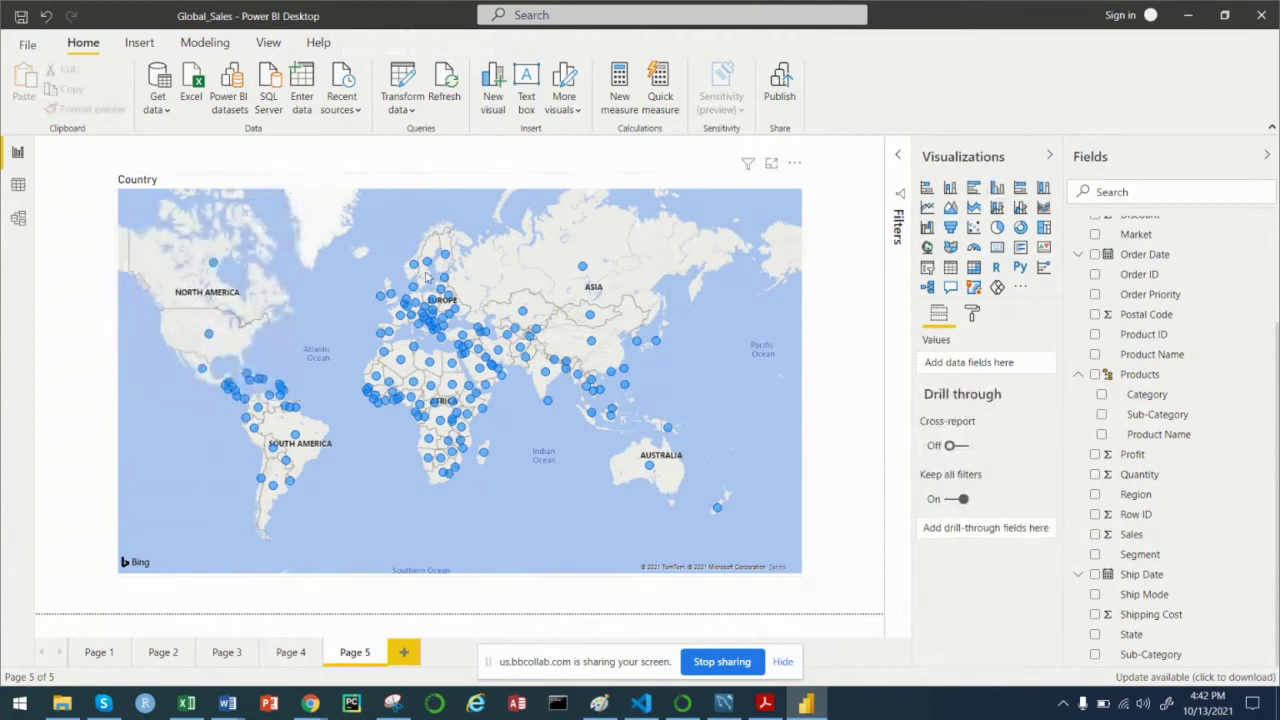
Step: Add Sales to the Country map as the bubble size
{"action": "left_click", "coordinate": [487, 187]}
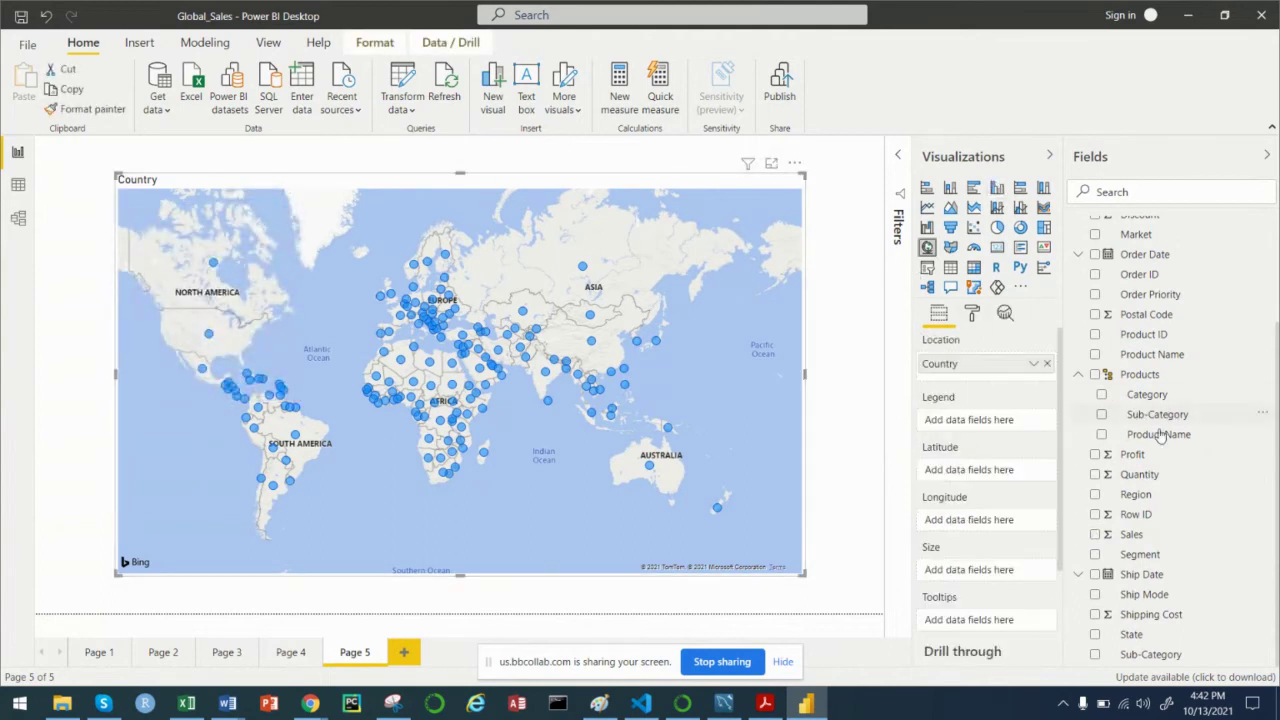
{"action": "left_click", "coordinate": [1095, 535]}
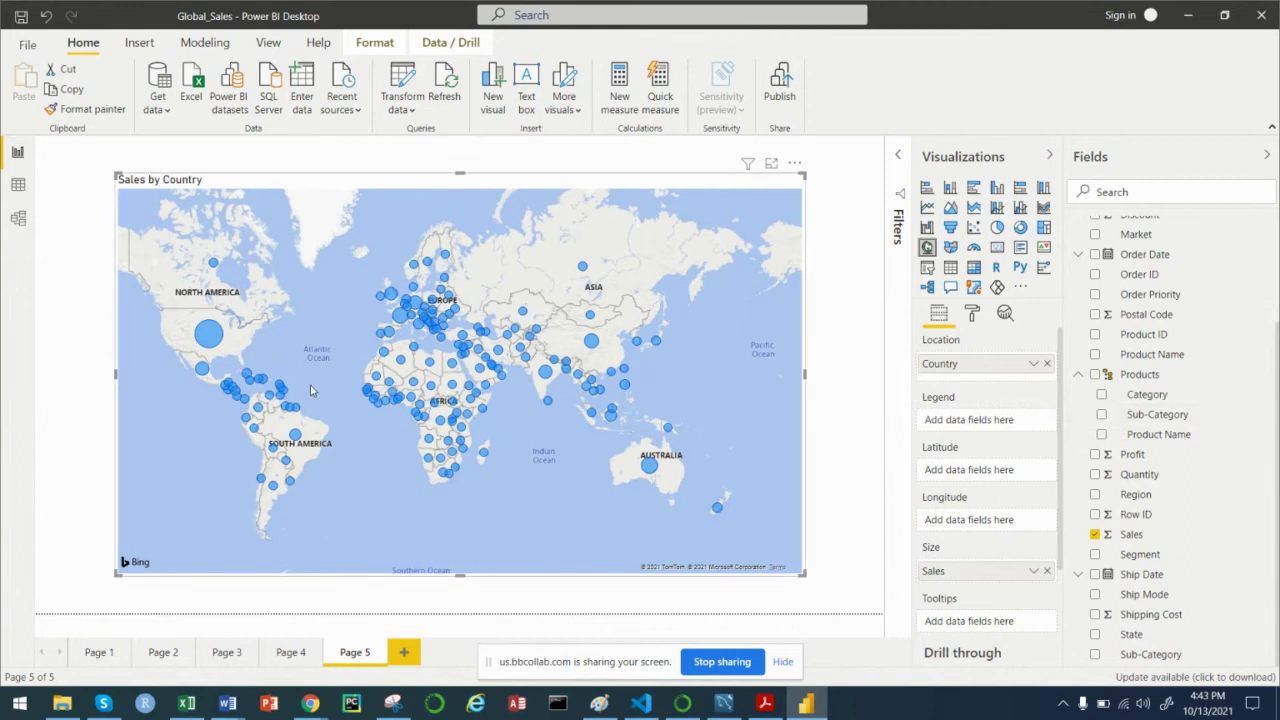
Step: Examine the map's sales bubbles and their tooltips for the United States and for France and its European neighbors
{"action": "scroll", "coordinate": [311, 375], "scroll_direction": "up", "scroll_amount": 3}
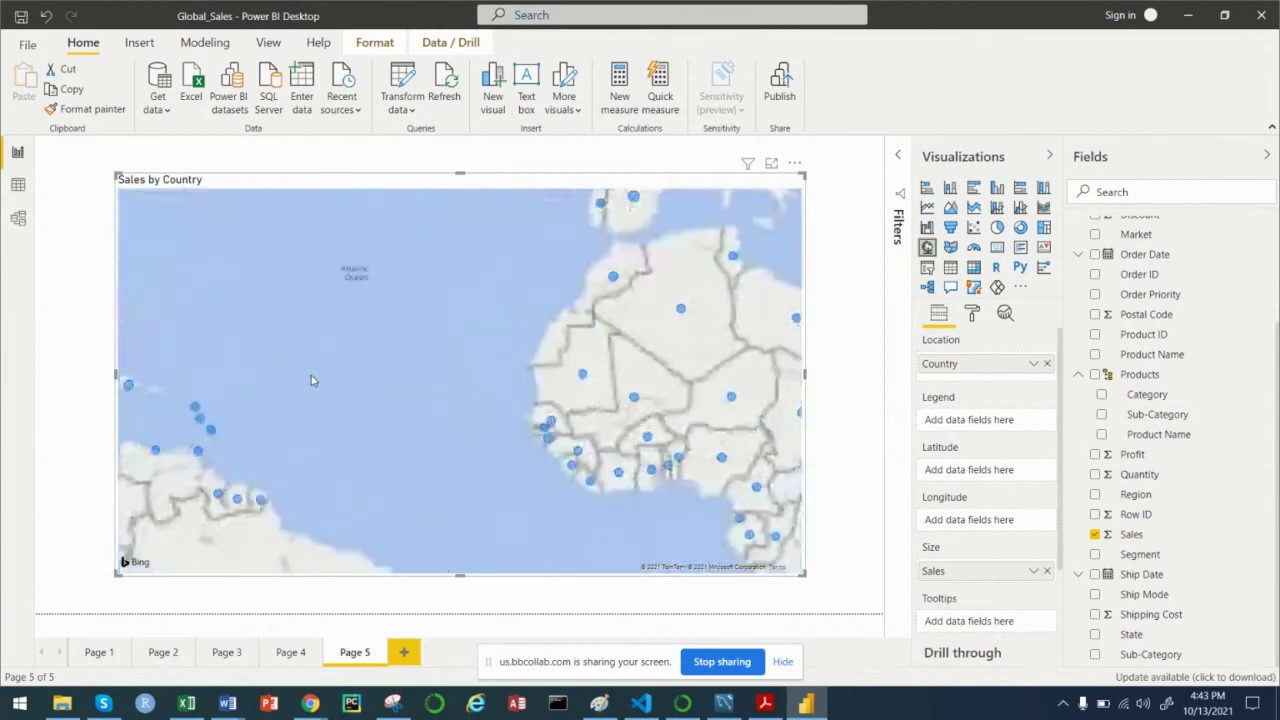
{"action": "scroll", "coordinate": [316, 380], "scroll_direction": "down", "scroll_amount": 3}
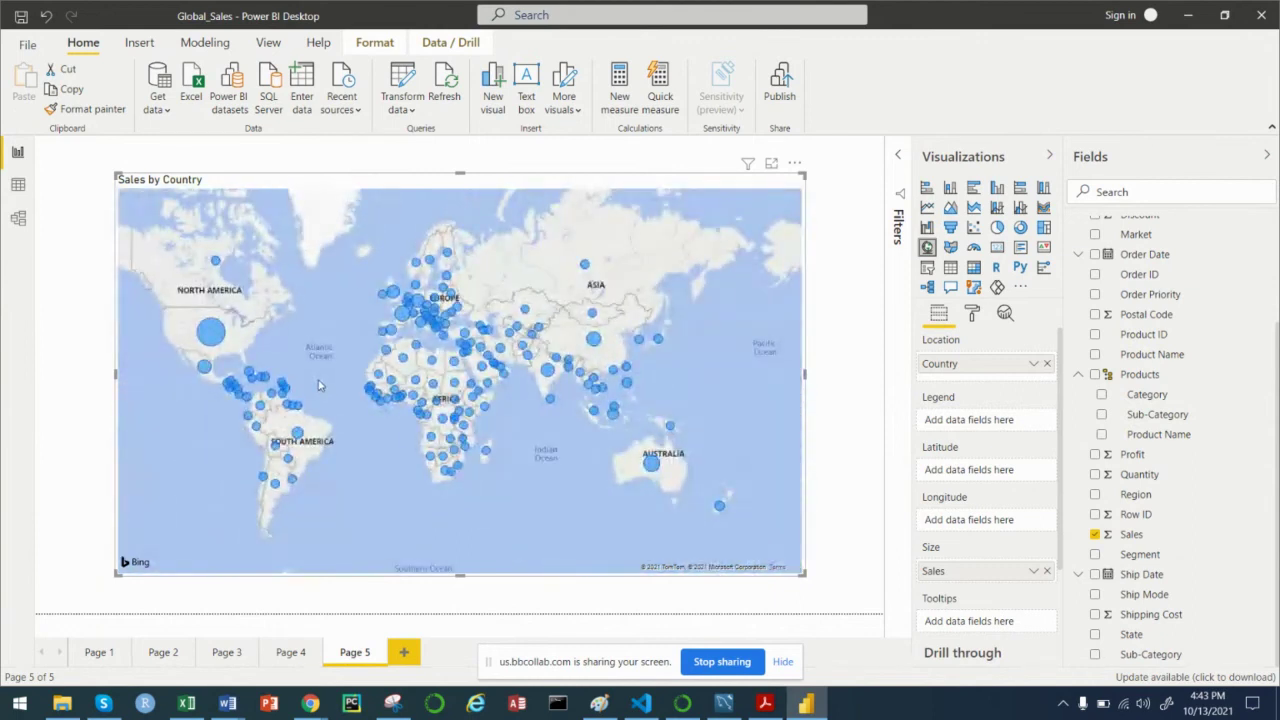
{"action": "scroll", "coordinate": [337, 385], "scroll_direction": "up", "scroll_amount": 2}
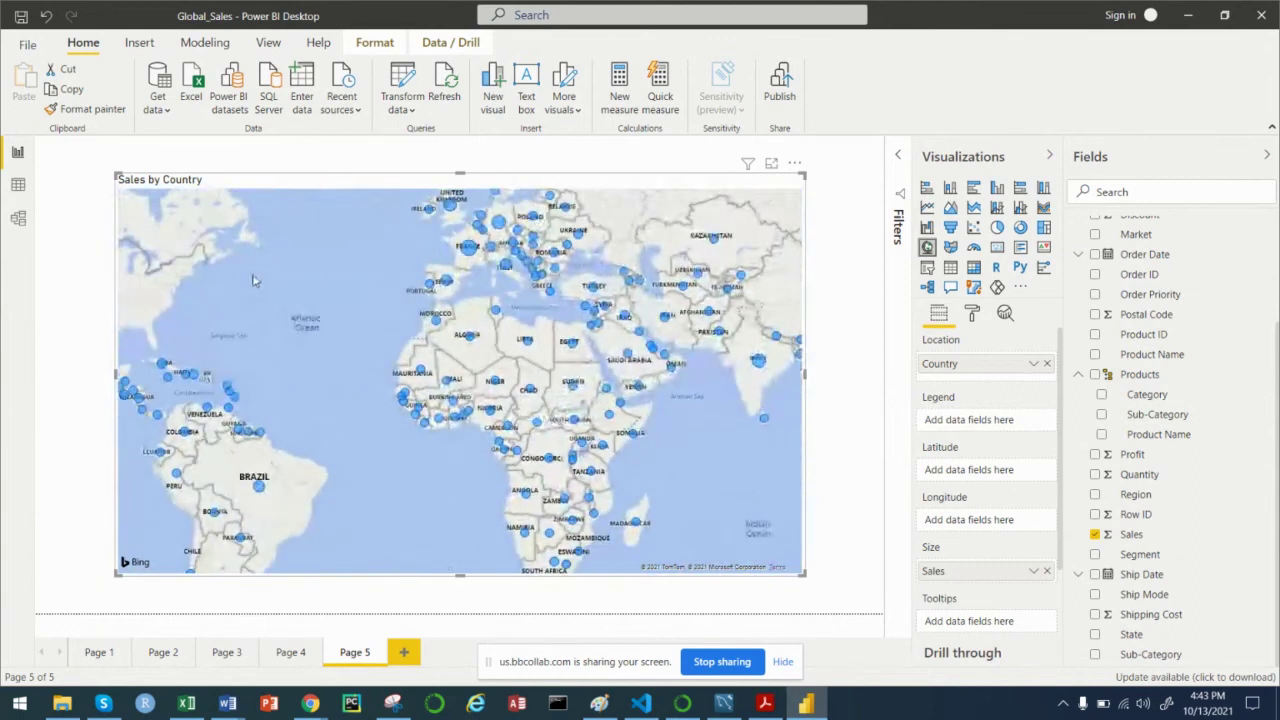
{"action": "scroll", "coordinate": [519, 376], "scroll_direction": "up", "scroll_amount": 2}
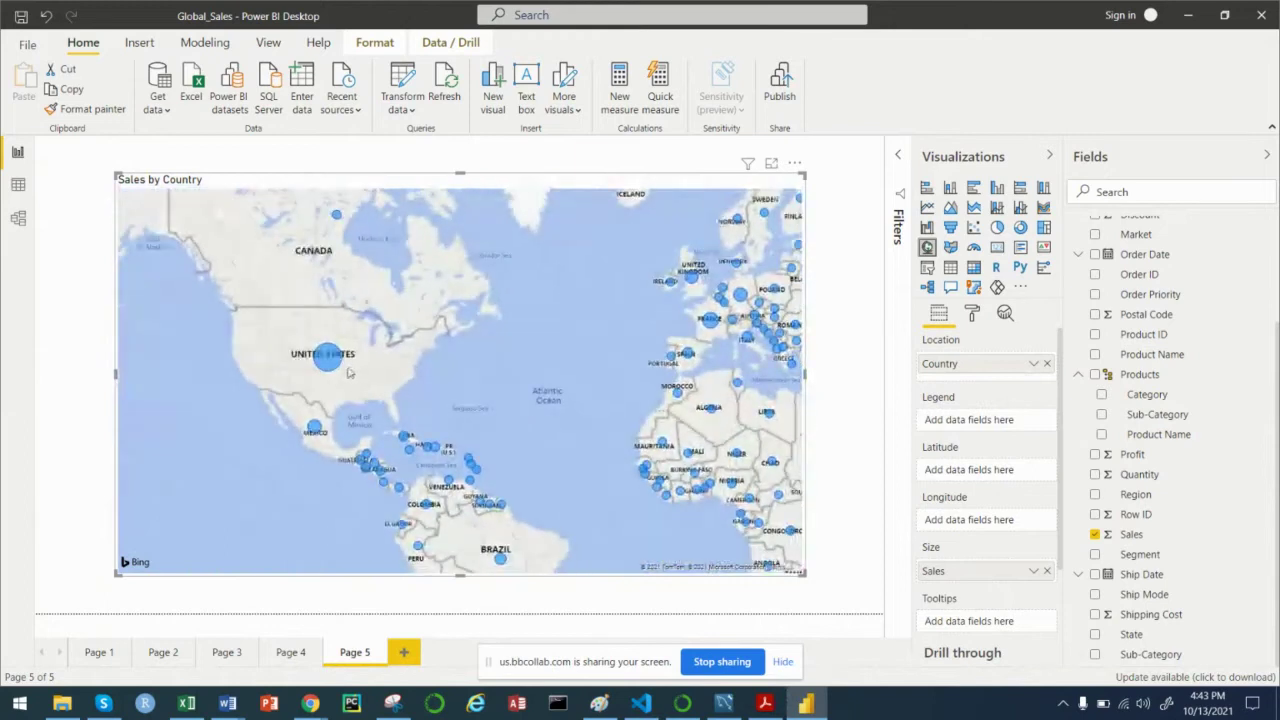
{"action": "mouse_move", "coordinate": [327, 362]}
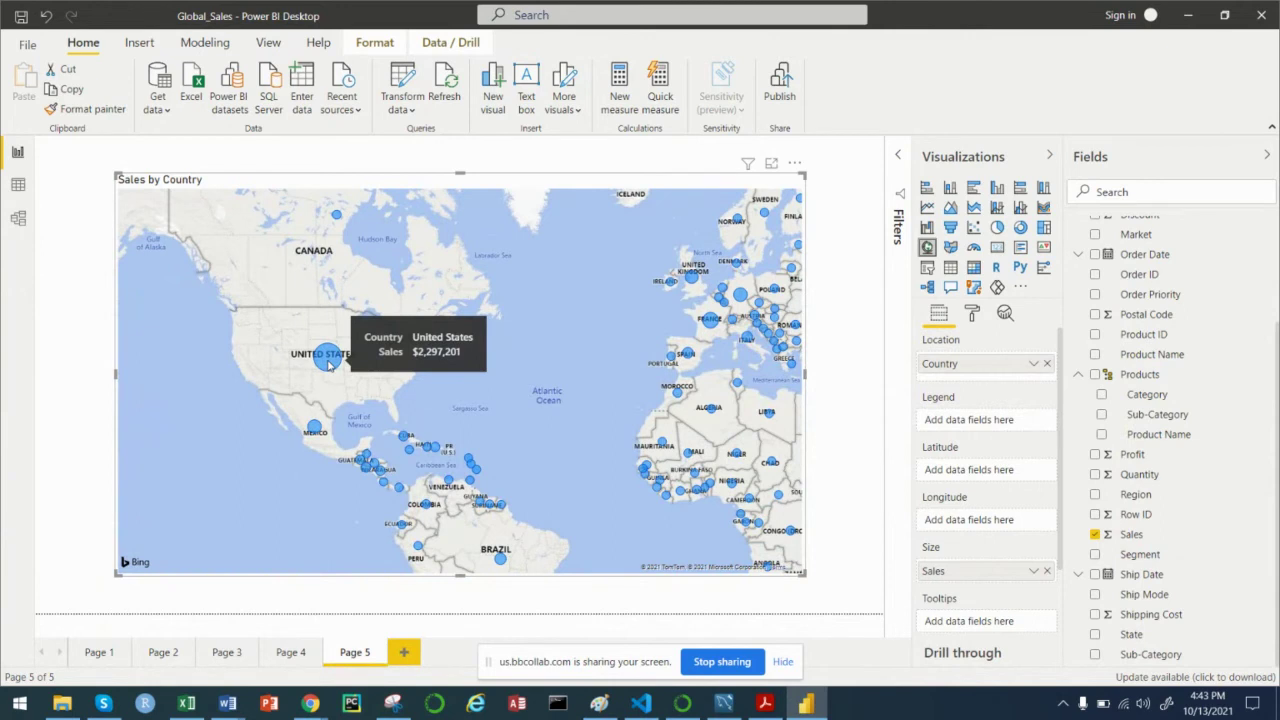
{"action": "left_click_drag", "start_coordinate": [590, 325], "coordinate": [356, 347]}
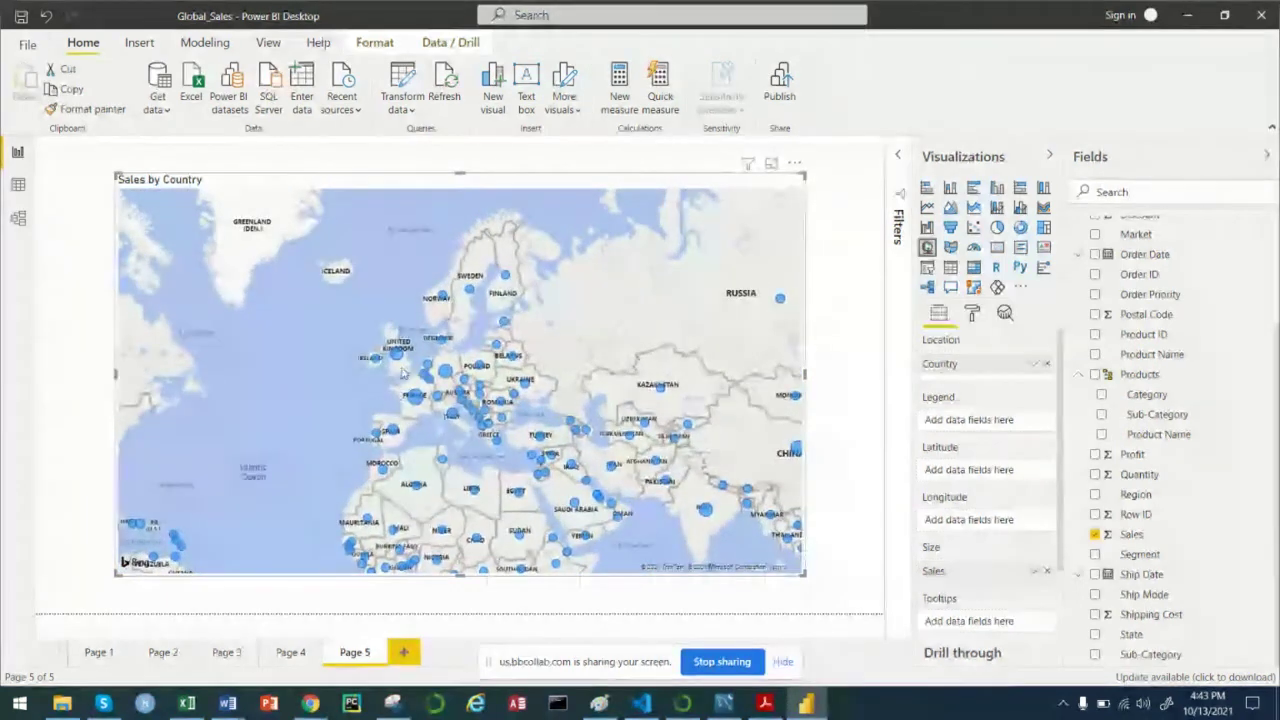
{"action": "mouse_move", "coordinate": [417, 403]}
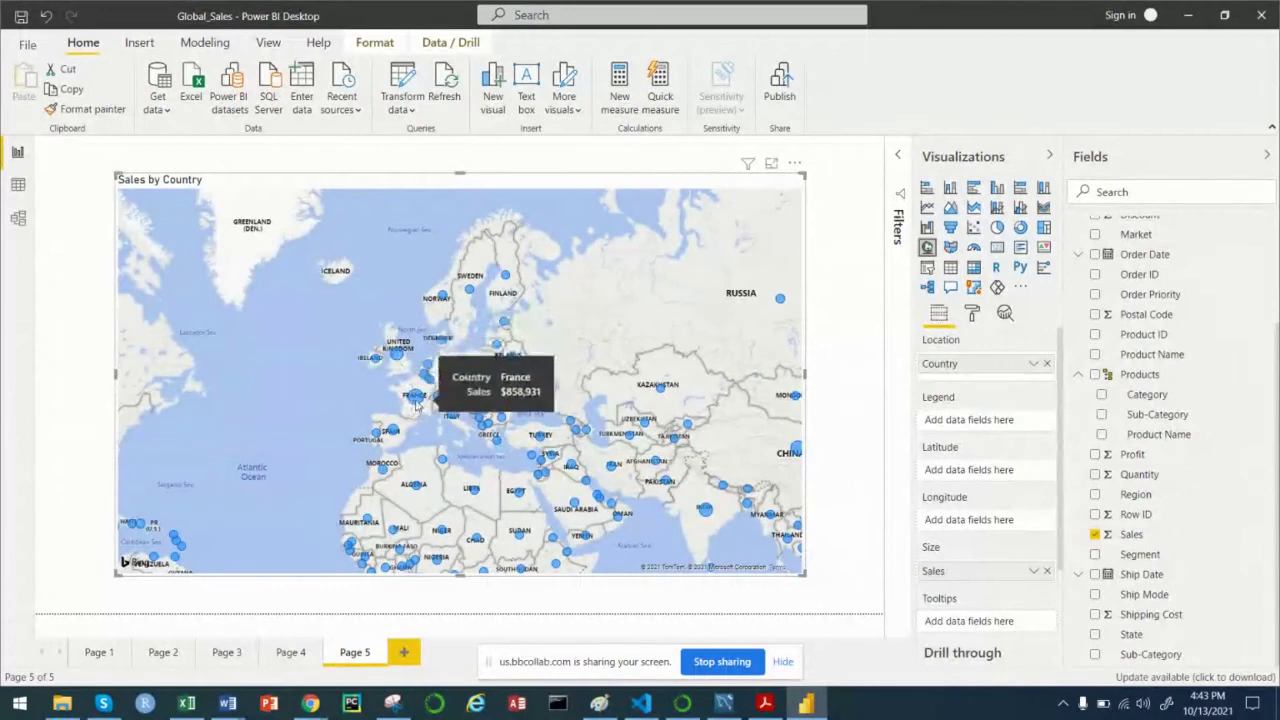
{"action": "mouse_move", "coordinate": [442, 377]}
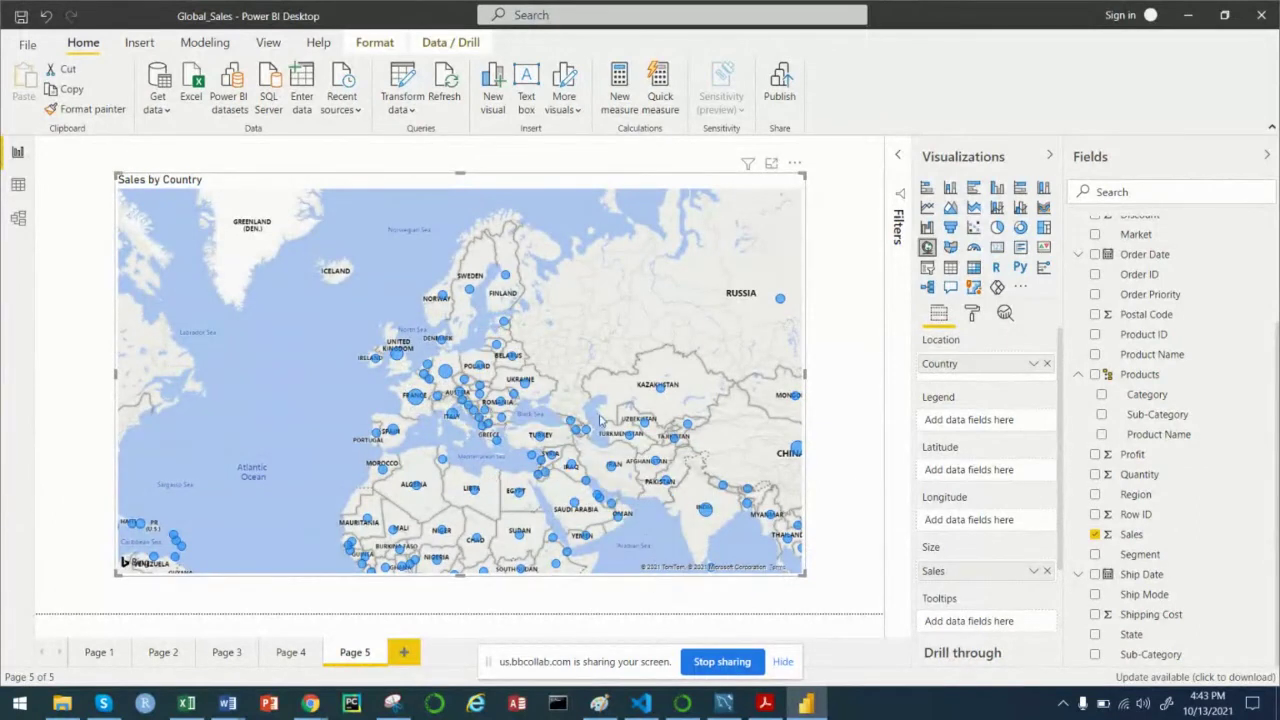
Step: Examine the sales bubbles for China, Australia and Africa, and return the map to the whole-world view
{"action": "left_click_drag", "start_coordinate": [725, 418], "coordinate": [390, 335]}
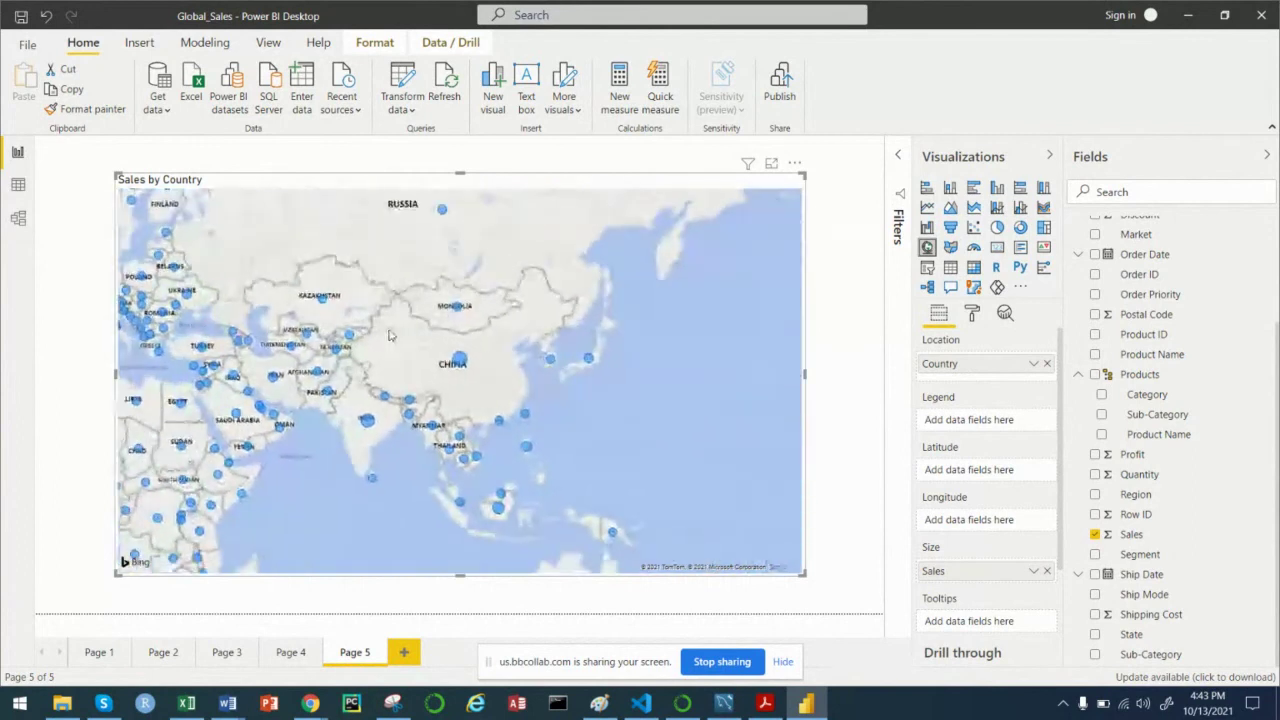
{"action": "mouse_move", "coordinate": [472, 362]}
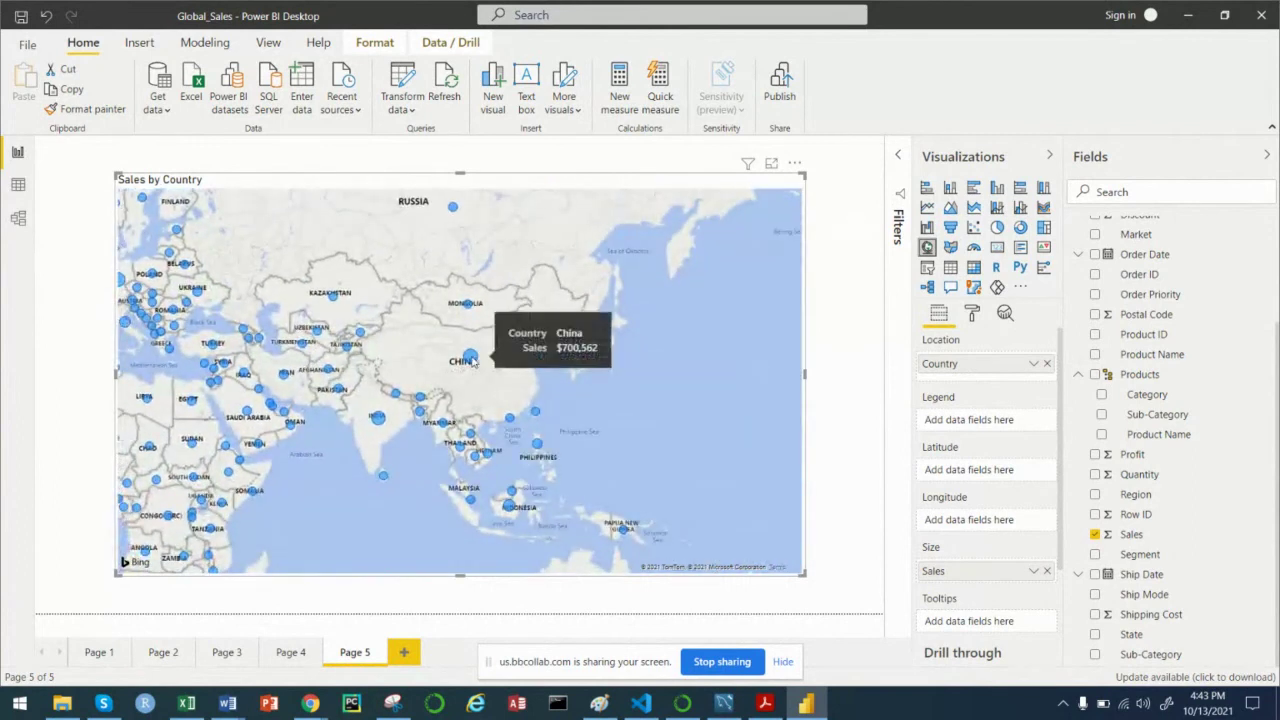
{"action": "left_click_drag", "start_coordinate": [675, 460], "coordinate": [638, 331]}
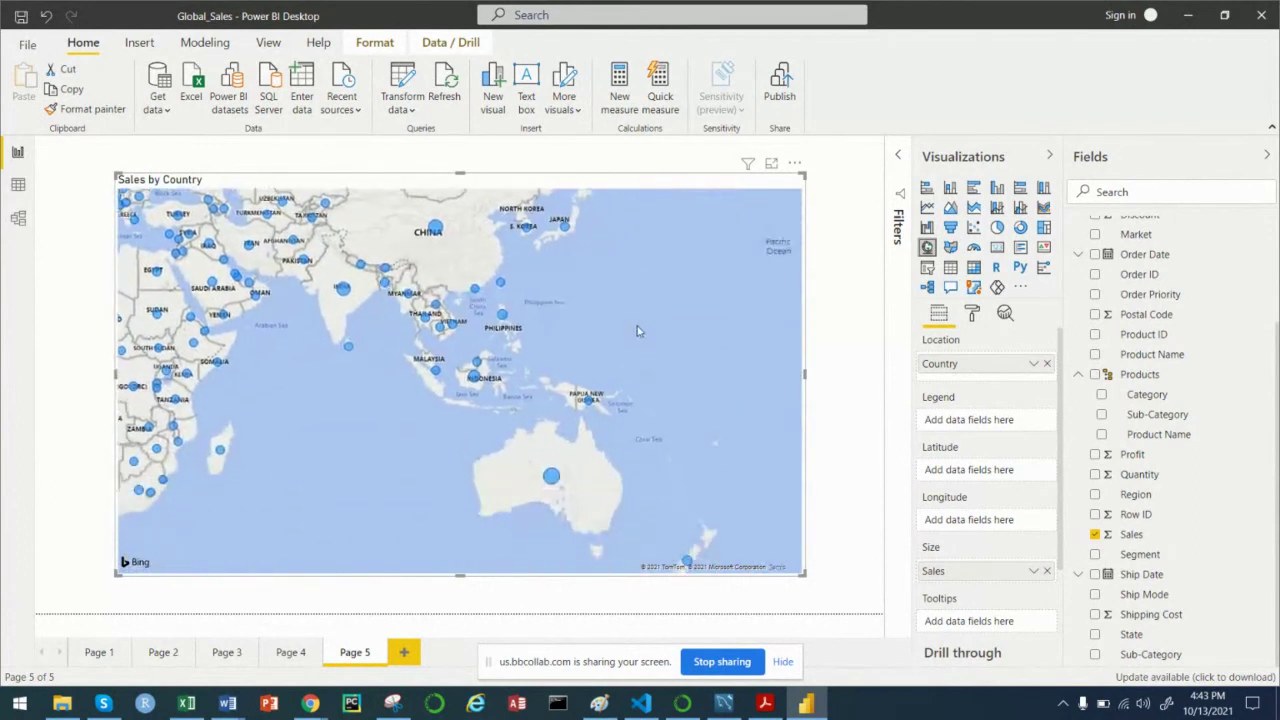
{"action": "left_click_drag", "start_coordinate": [365, 487], "coordinate": [640, 585]}
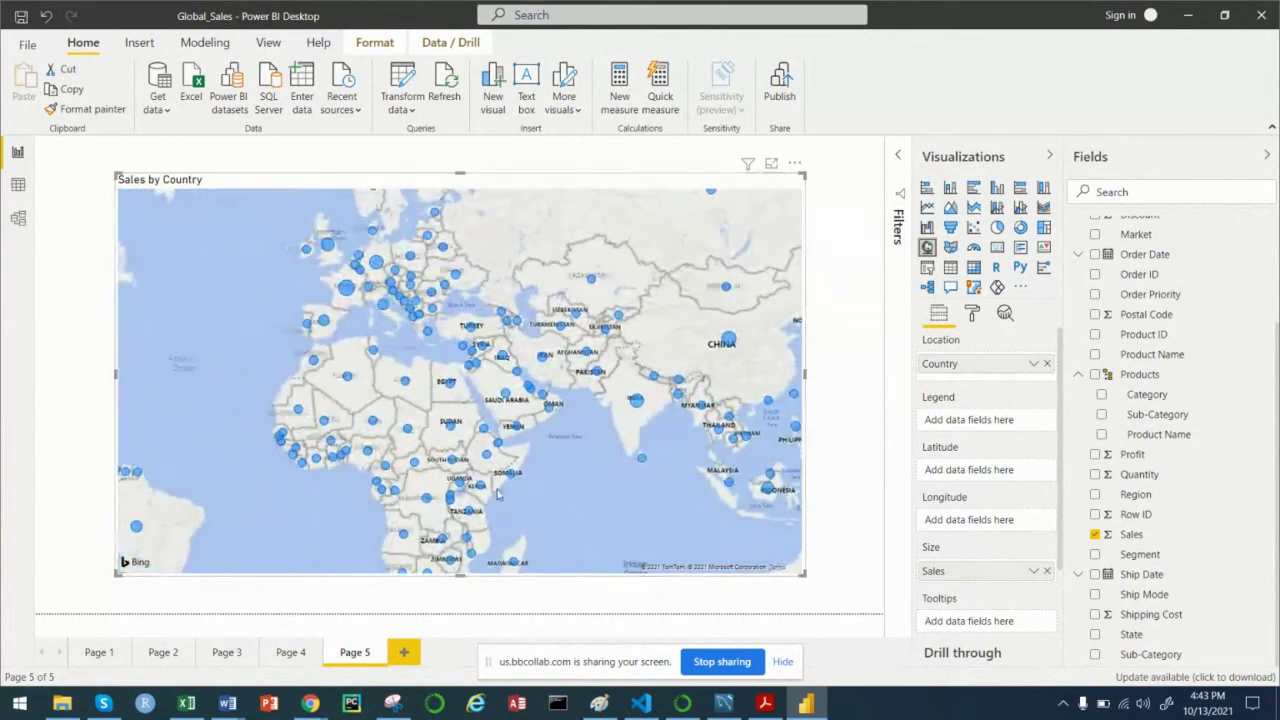
{"action": "left_click_drag", "start_coordinate": [197, 320], "coordinate": [361, 341]}
{"action": "scroll", "coordinate": [424, 321], "scroll_direction": "down", "scroll_amount": 3}
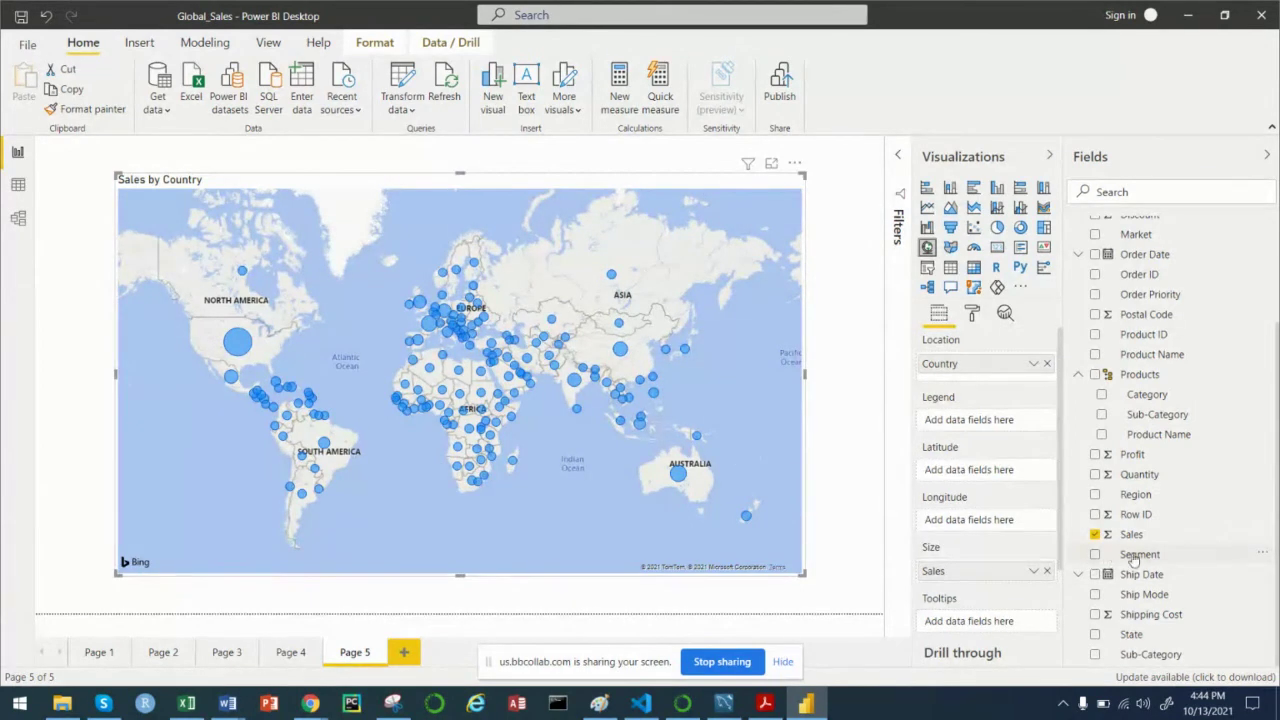
Step: Try splitting the map's sales bubbles by Segment in the legend, inspect the result, and remove the Segment field again
{"action": "left_click_drag", "start_coordinate": [1138, 554], "coordinate": [965, 425]}
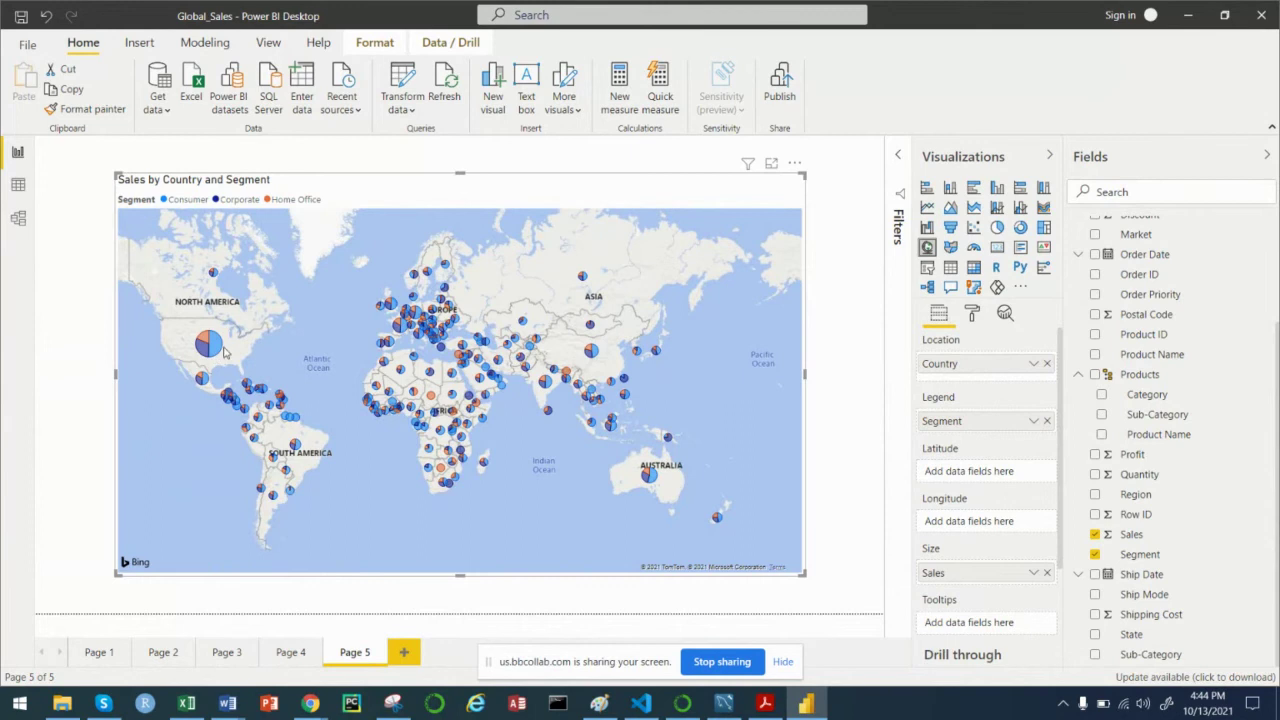
{"action": "mouse_move", "coordinate": [224, 348]}
{"action": "scroll", "coordinate": [527, 425], "scroll_direction": "up", "scroll_amount": 2}
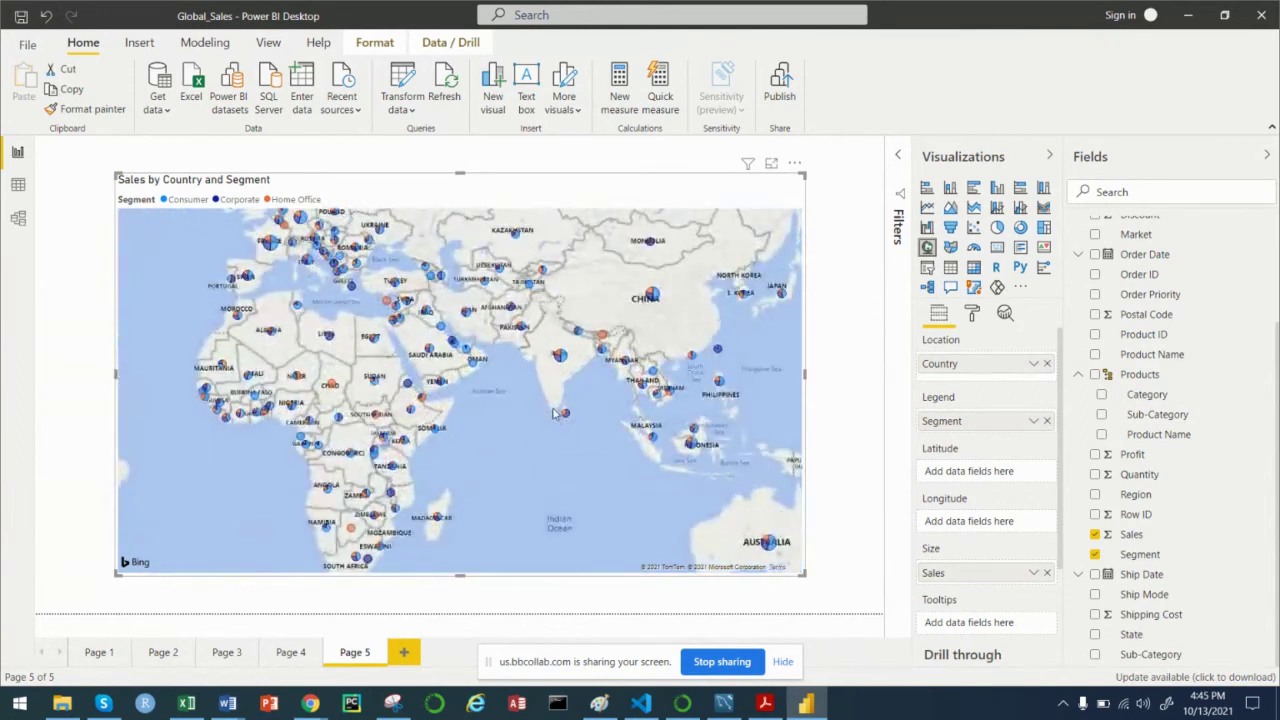
{"action": "scroll", "coordinate": [555, 413], "scroll_direction": "down", "scroll_amount": 2}
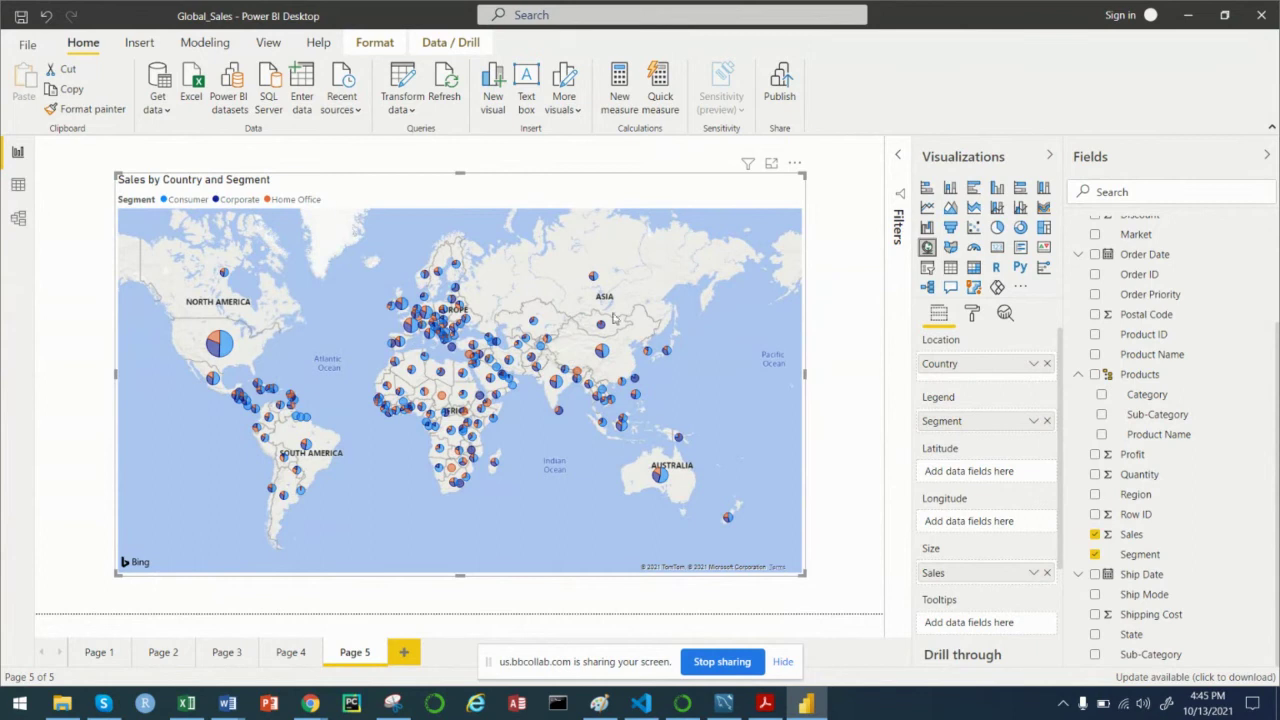
{"action": "left_click", "coordinate": [1046, 421]}
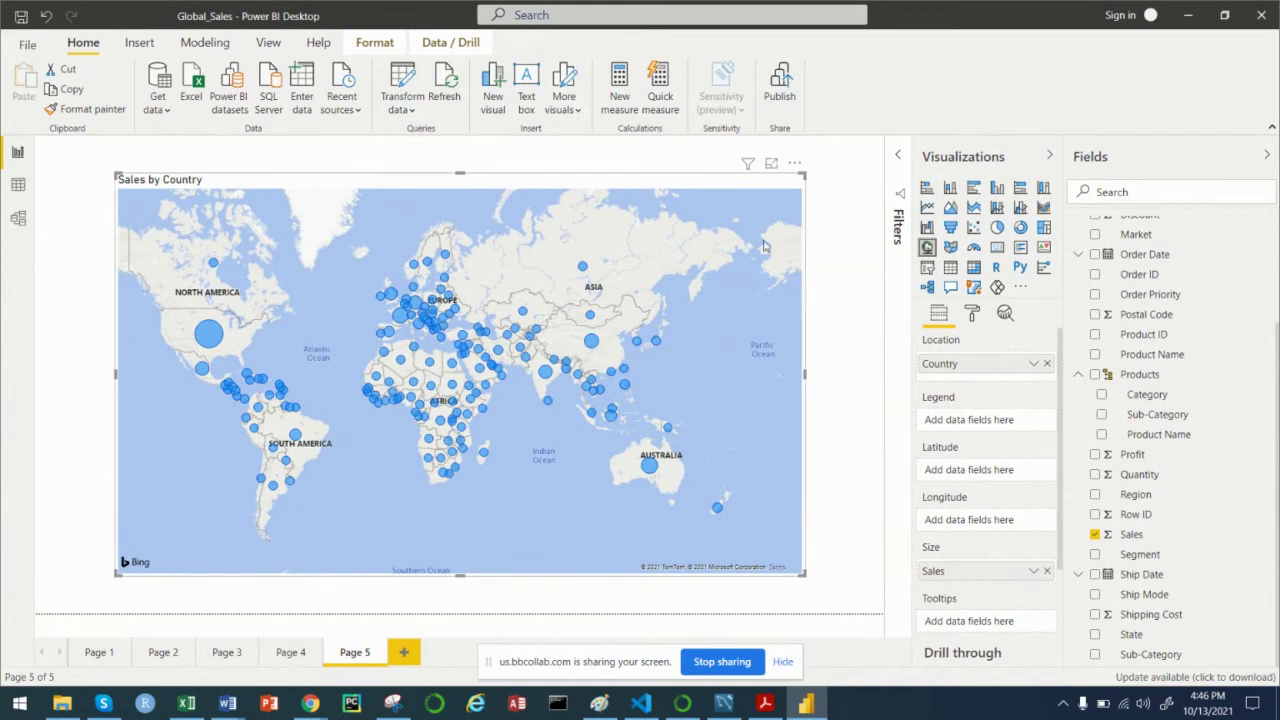
Step: Widen the visual's formatting options and turn on Show all for the map's data colors
{"action": "left_click", "coordinate": [972, 314]}
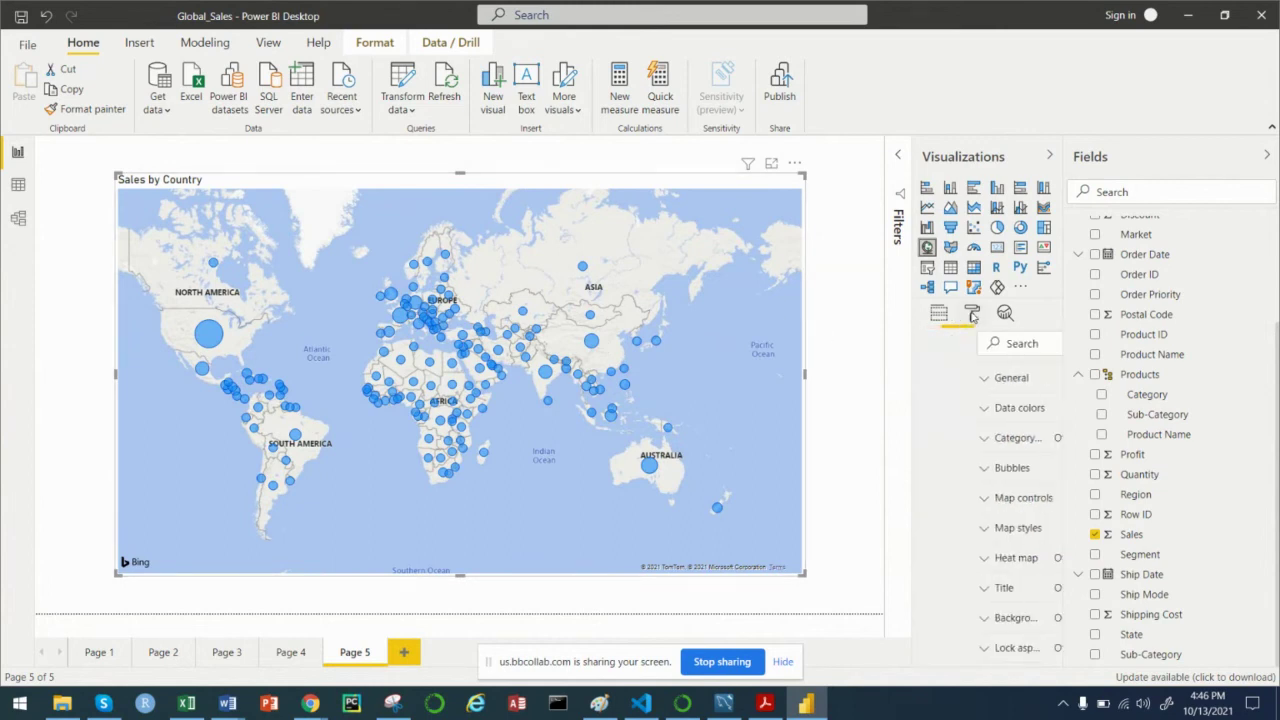
{"action": "scroll", "coordinate": [1010, 520], "scroll_direction": "down", "scroll_amount": 2}
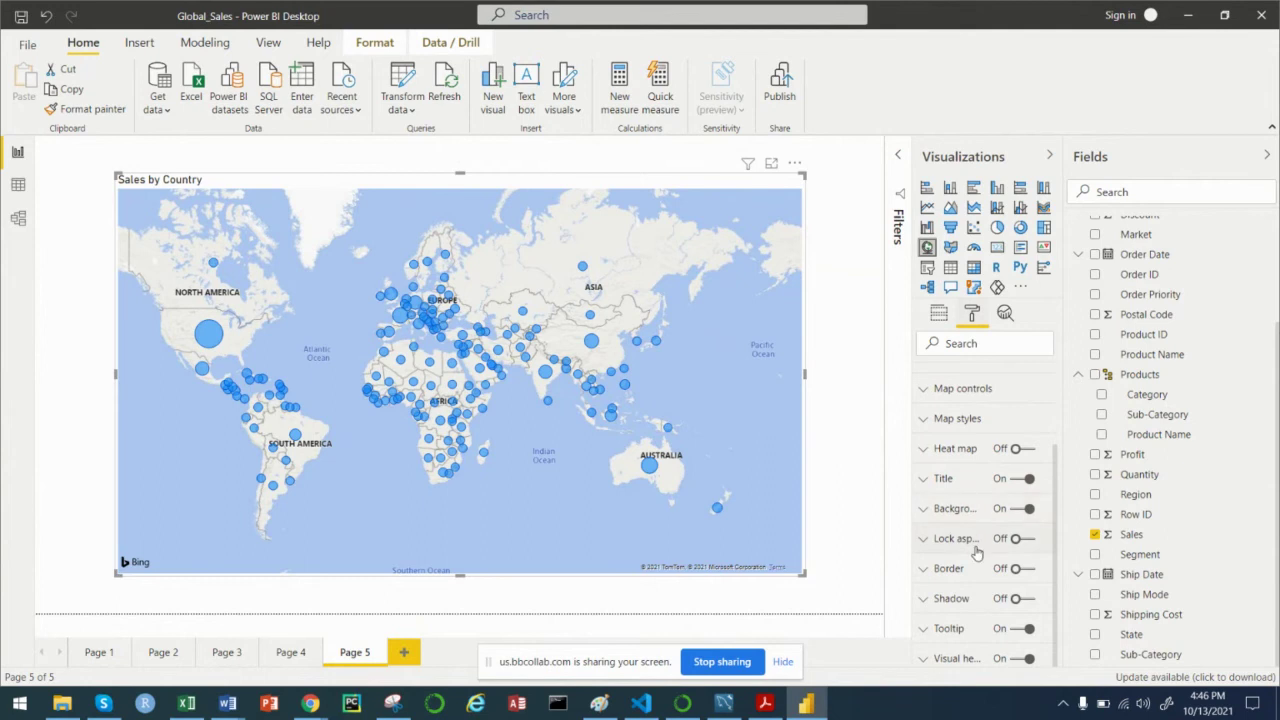
{"action": "left_click_drag", "start_coordinate": [912, 513], "coordinate": [899, 525]}
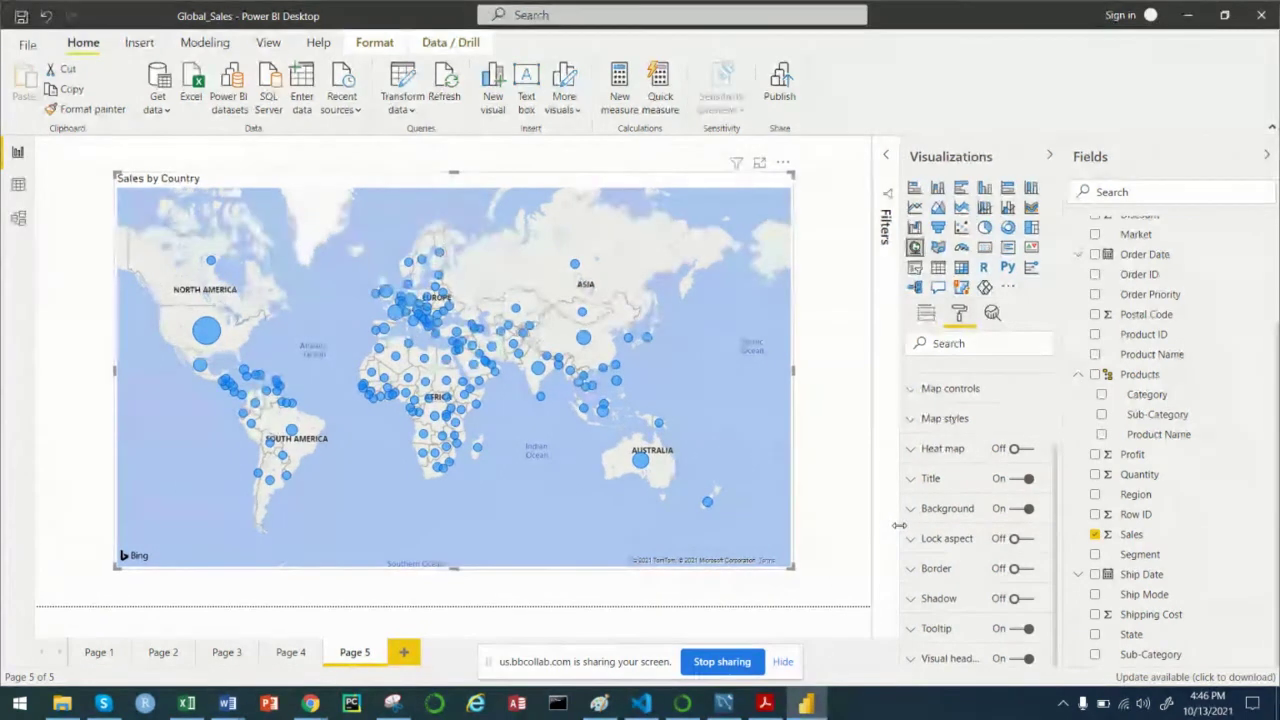
{"action": "scroll", "coordinate": [962, 545], "scroll_direction": "up", "scroll_amount": 2}
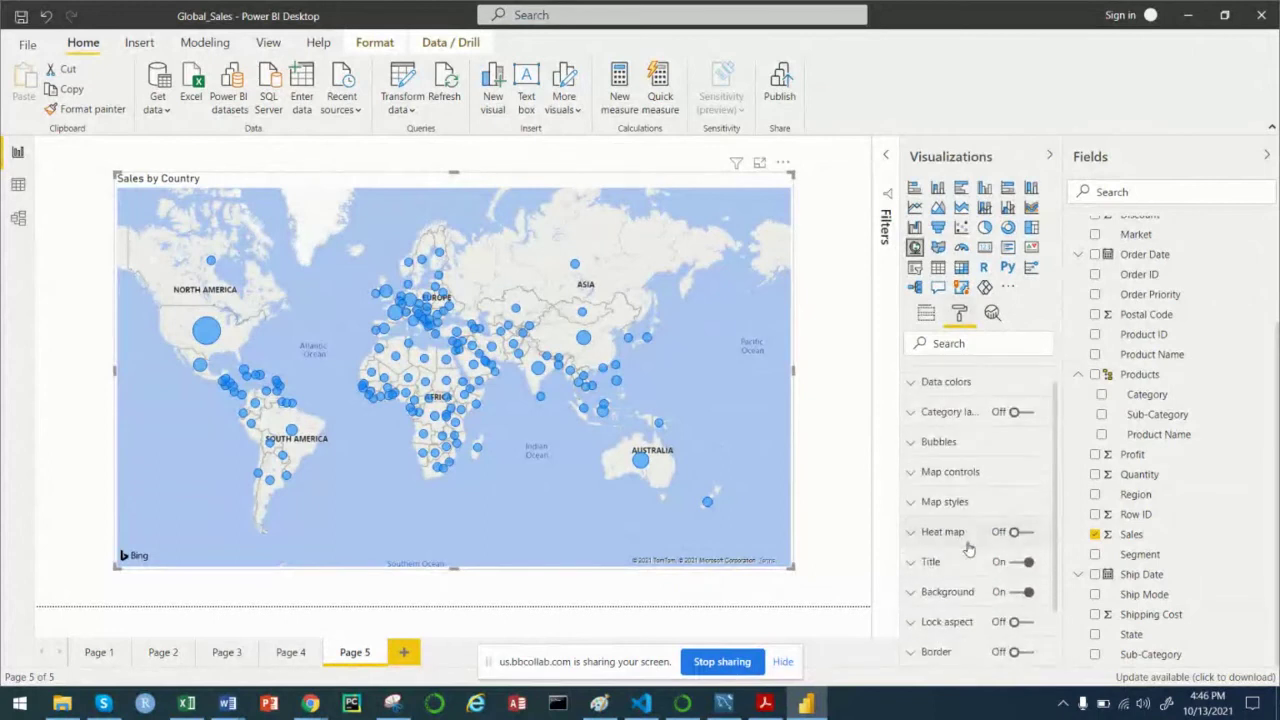
{"action": "scroll", "coordinate": [968, 549], "scroll_direction": "up", "scroll_amount": 1}
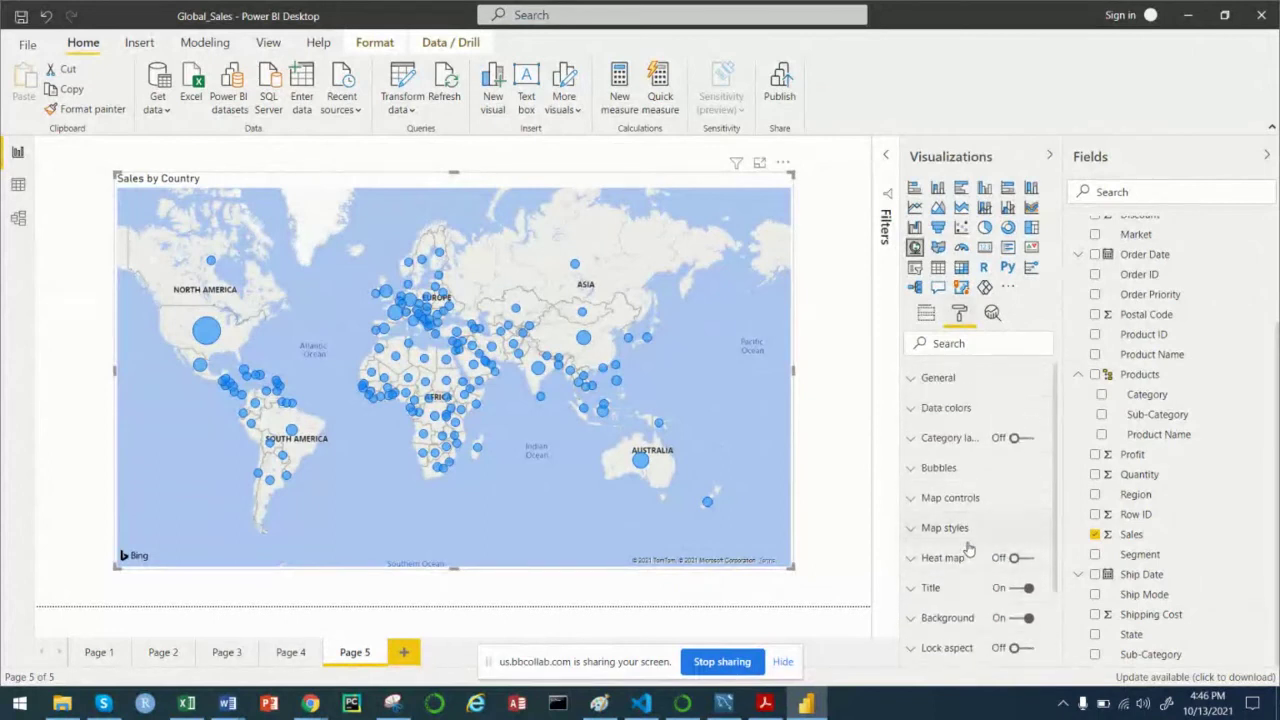
{"action": "left_click", "coordinate": [914, 412]}
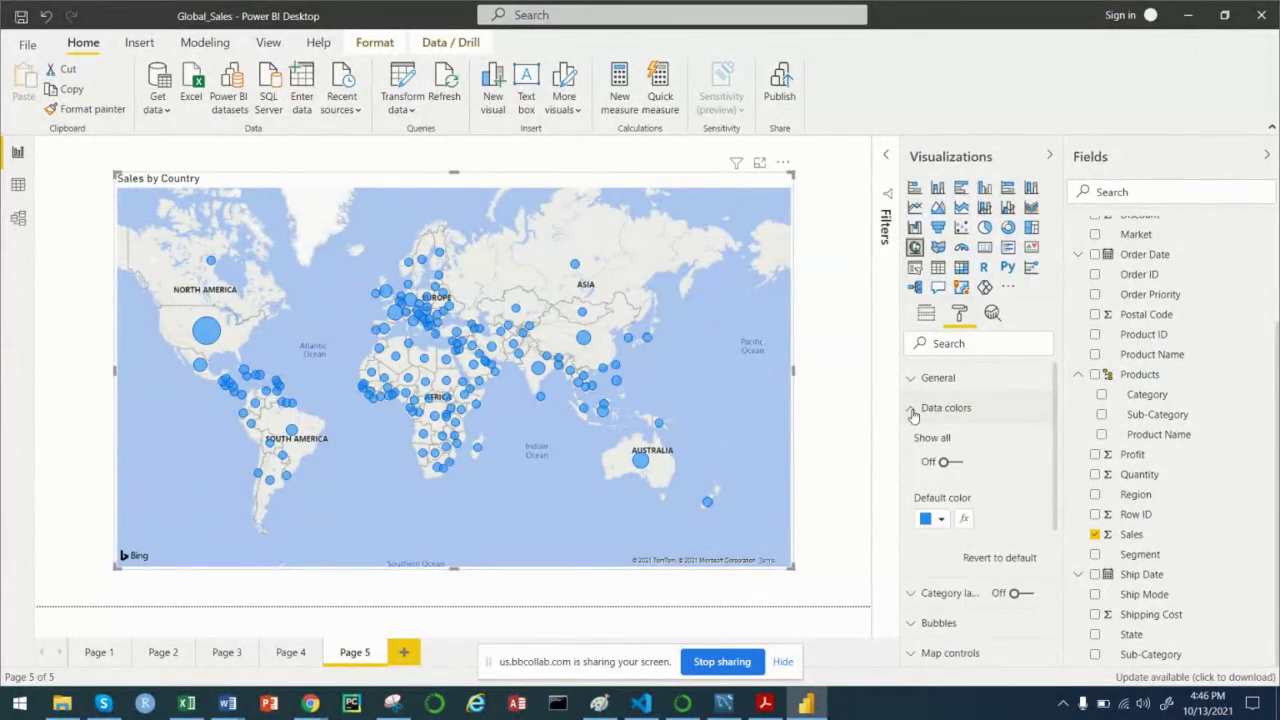
{"action": "scroll", "coordinate": [960, 470], "scroll_direction": "down", "scroll_amount": 5}
{"action": "scroll", "coordinate": [985, 481], "scroll_direction": "up", "scroll_amount": 5}
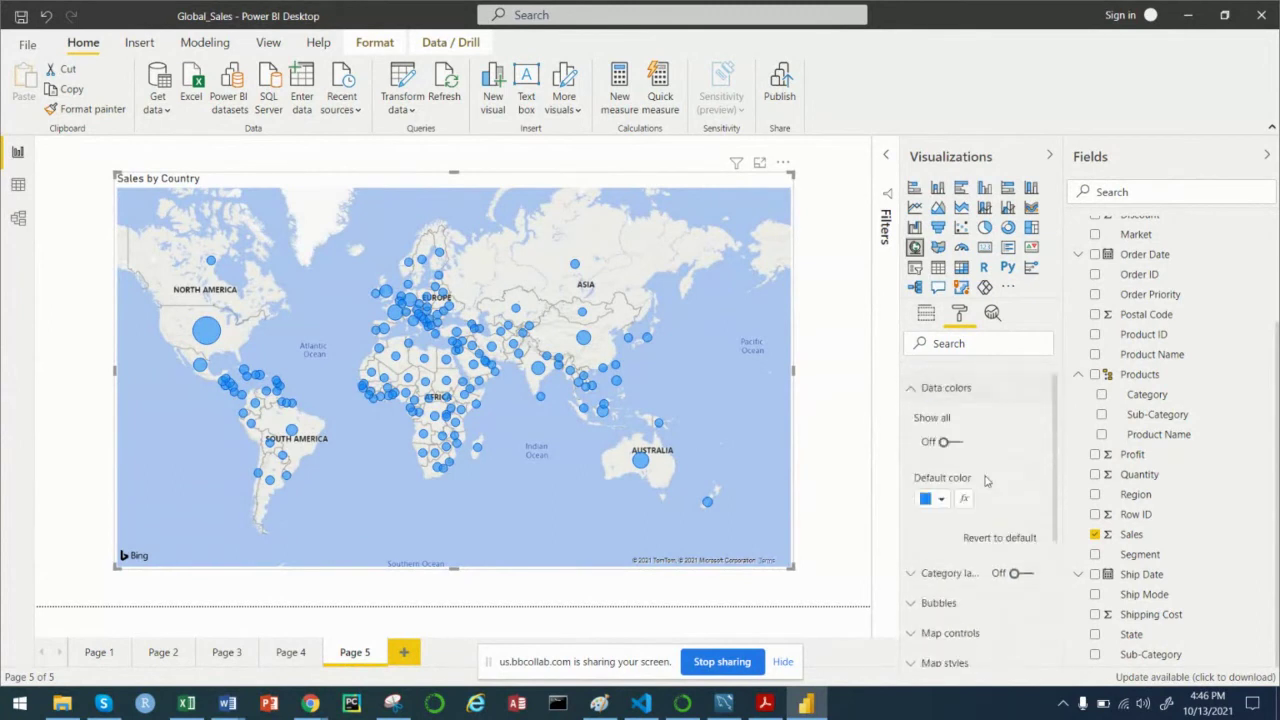
{"action": "scroll", "coordinate": [985, 481], "scroll_direction": "up", "scroll_amount": 1}
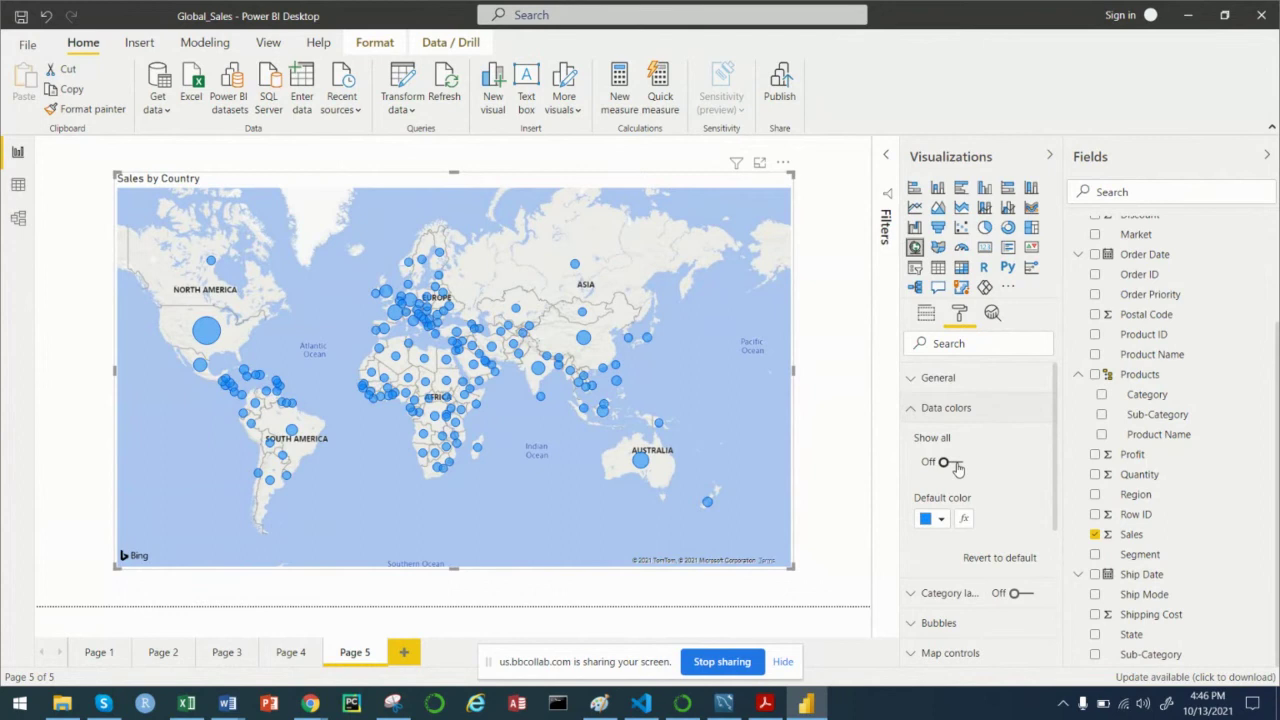
{"action": "left_click", "coordinate": [955, 464]}
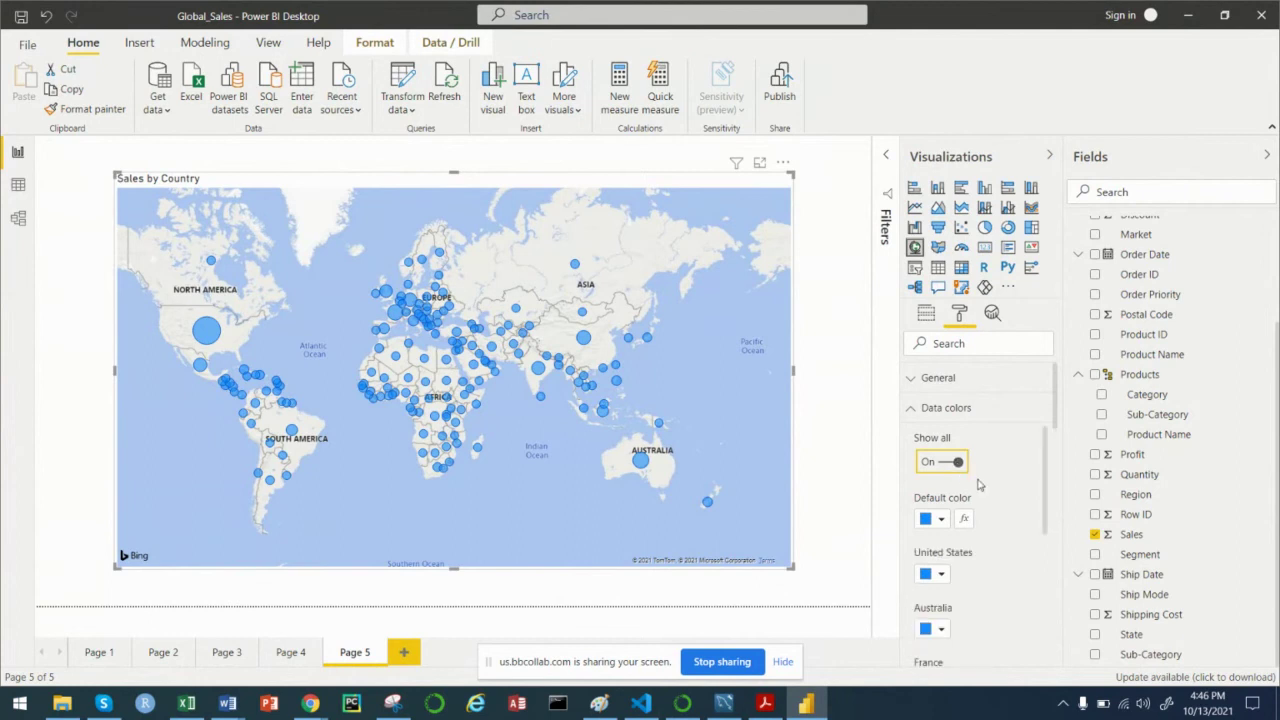
Step: Look through the individual country color settings available under the map's data colors
{"action": "scroll", "coordinate": [978, 480], "scroll_direction": "down", "scroll_amount": 3}
{"action": "scroll", "coordinate": [978, 470], "scroll_direction": "up", "scroll_amount": 3}
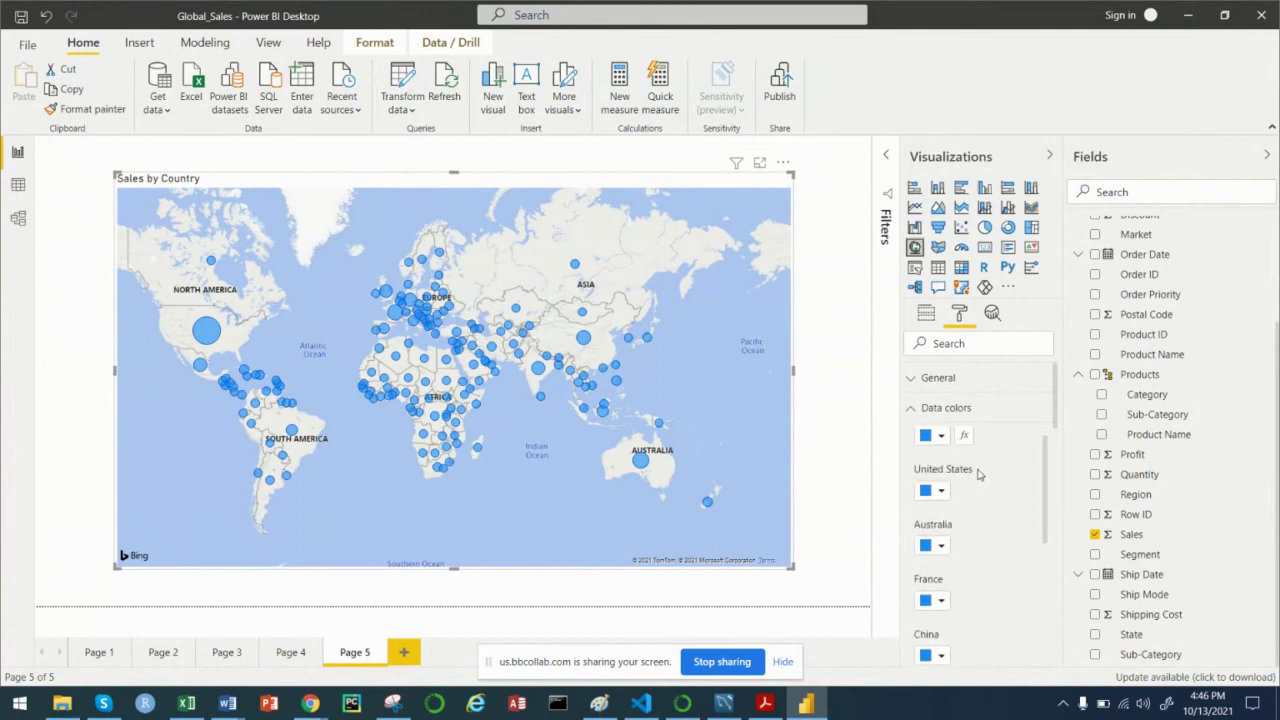
{"action": "scroll", "coordinate": [980, 463], "scroll_direction": "down", "scroll_amount": 2}
{"action": "scroll", "coordinate": [941, 505], "scroll_direction": "down", "scroll_amount": 2}
{"action": "scroll", "coordinate": [943, 508], "scroll_direction": "down", "scroll_amount": 6}
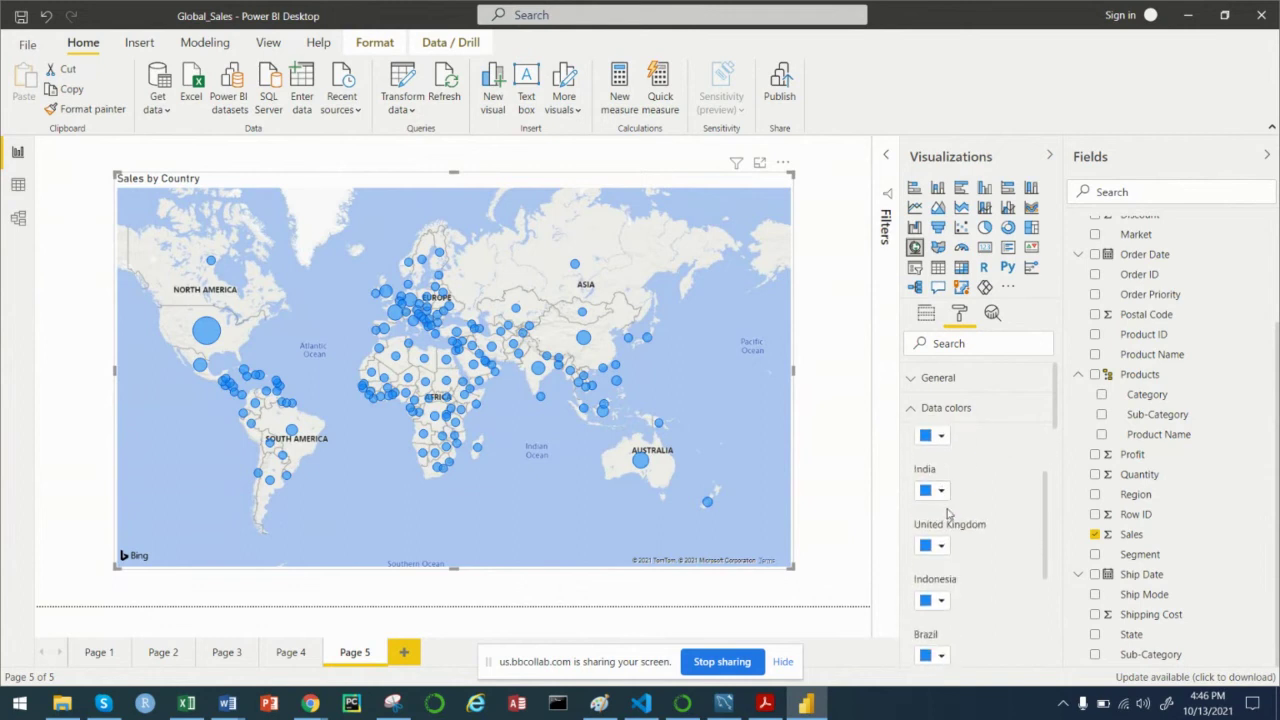
{"action": "scroll", "coordinate": [948, 513], "scroll_direction": "down", "scroll_amount": 2}
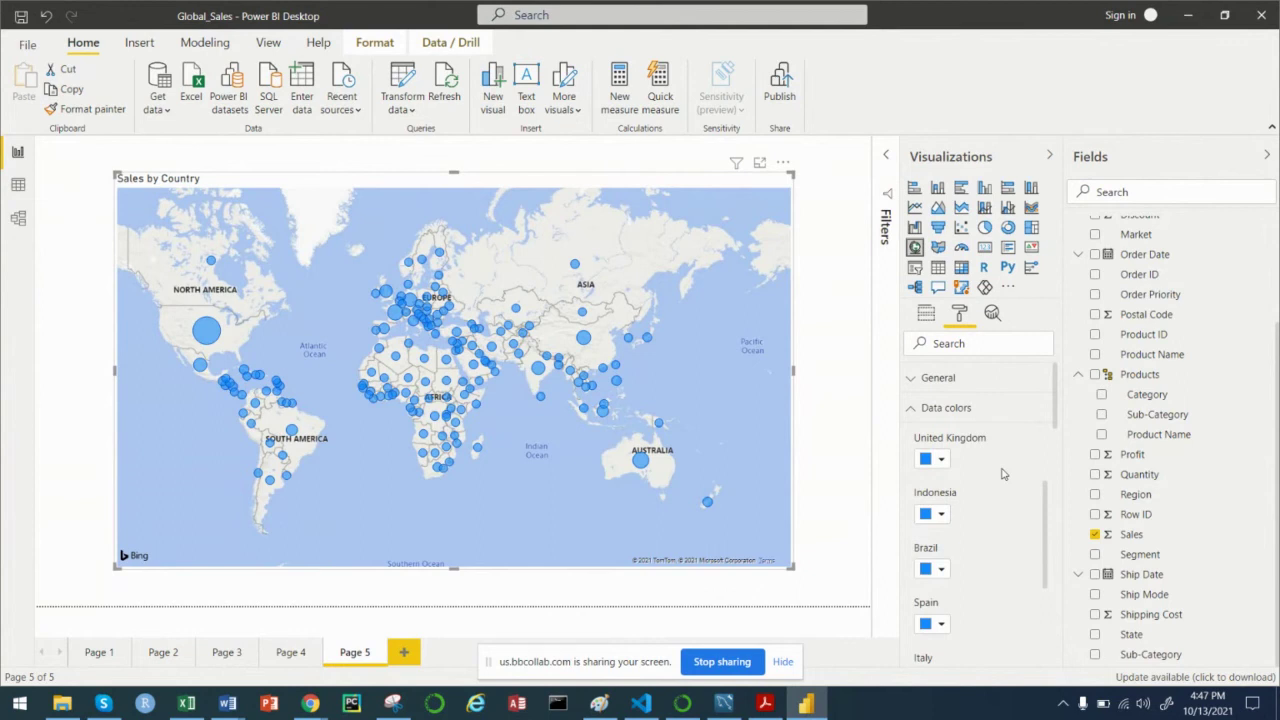
{"action": "scroll", "coordinate": [972, 476], "scroll_direction": "up", "scroll_amount": 5}
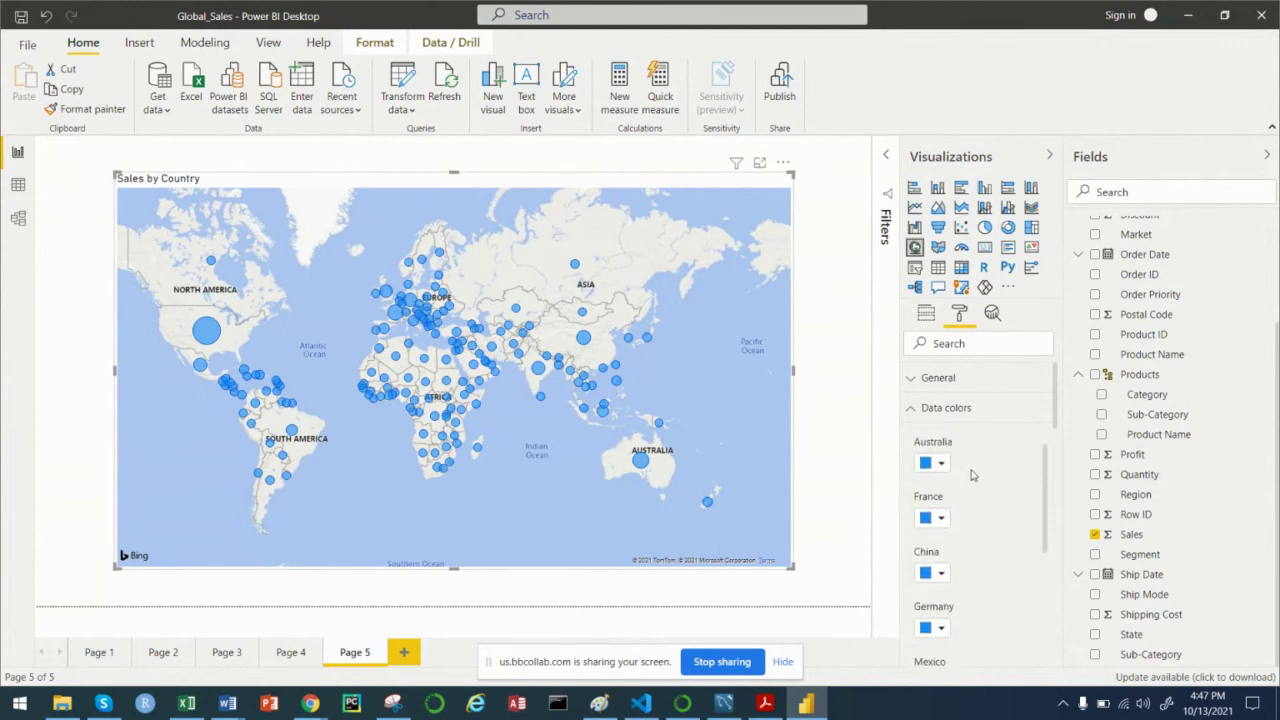
{"action": "scroll", "coordinate": [972, 476], "scroll_direction": "up", "scroll_amount": 3}
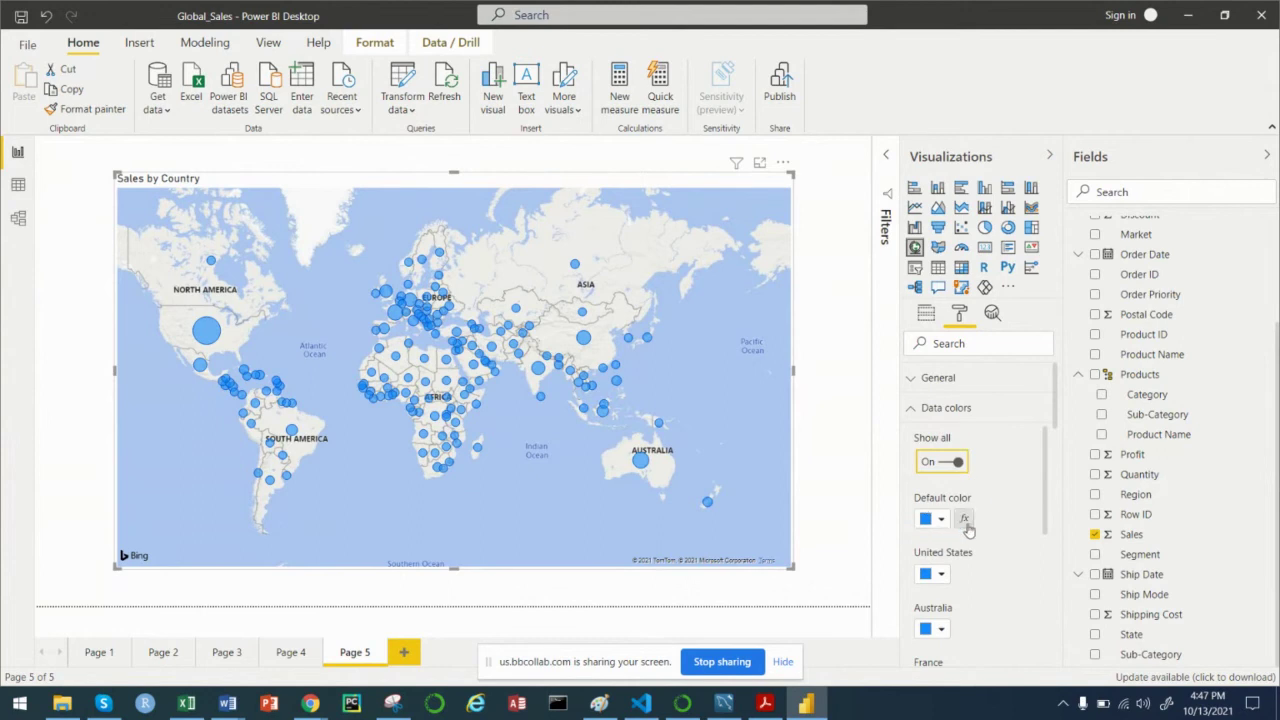
Step: Set up conditional formatting for the default bubble color, basing the color scale on the sum of Profit
{"action": "left_click", "coordinate": [966, 524]}
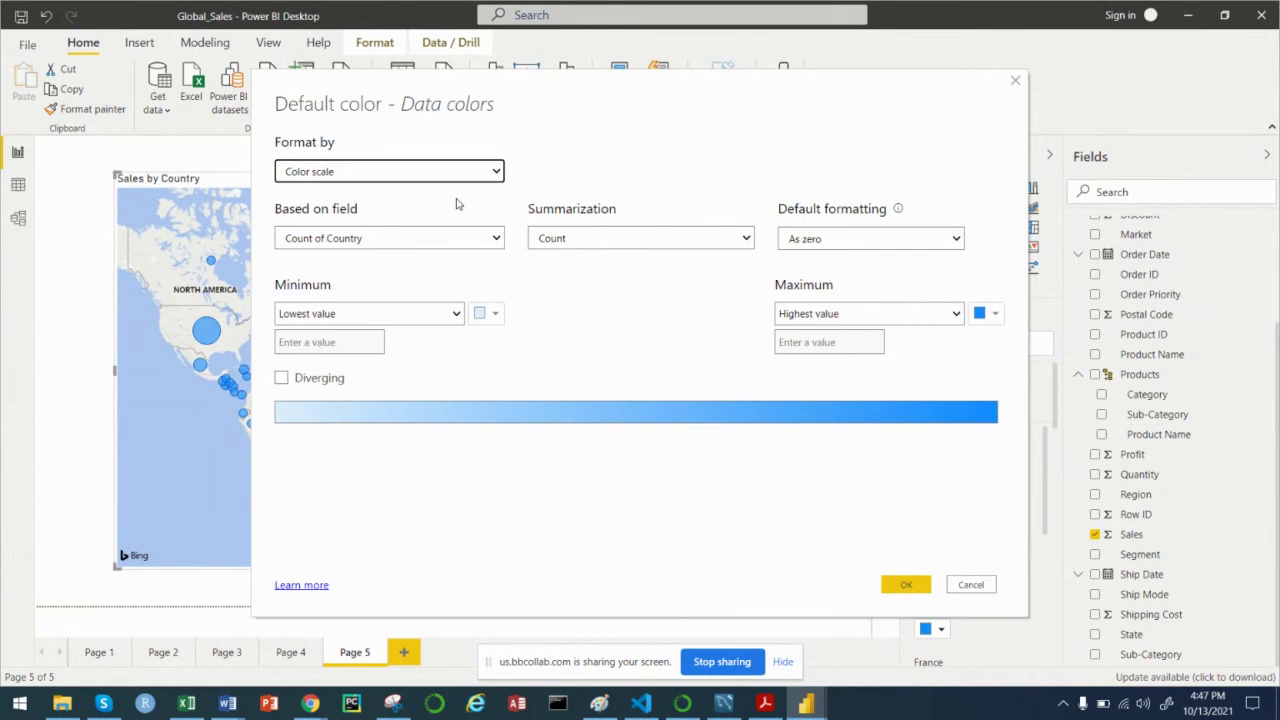
{"action": "left_click", "coordinate": [386, 248]}
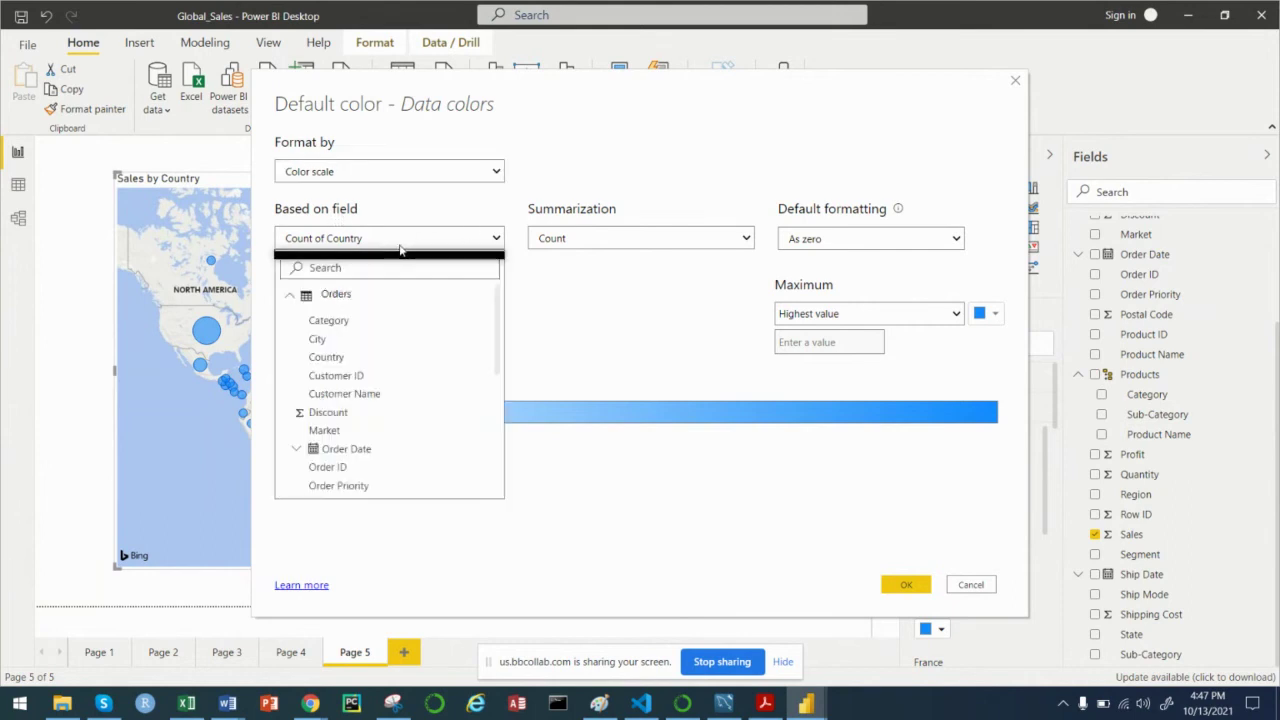
{"action": "scroll", "coordinate": [466, 410], "scroll_direction": "down", "scroll_amount": 5}
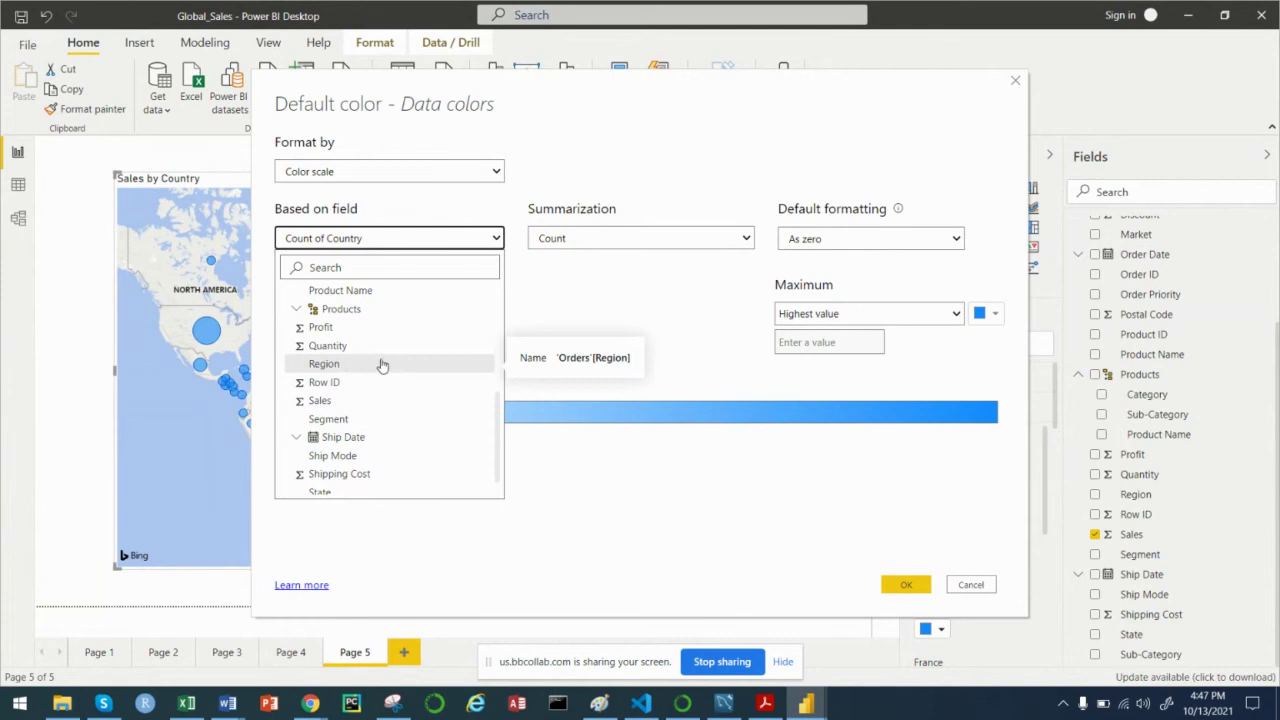
{"action": "left_click", "coordinate": [348, 328]}
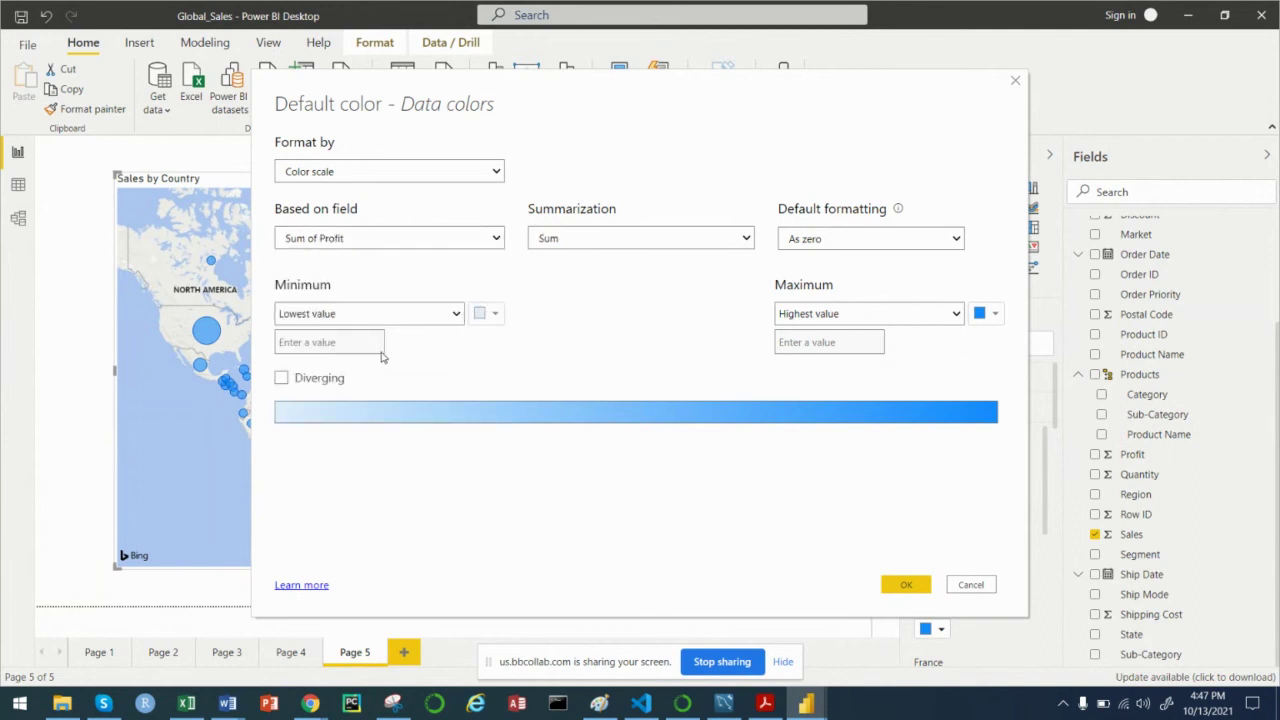
Step: Make the color scale diverging with a light gray center at a custom value of 0
{"action": "left_click", "coordinate": [281, 378]}
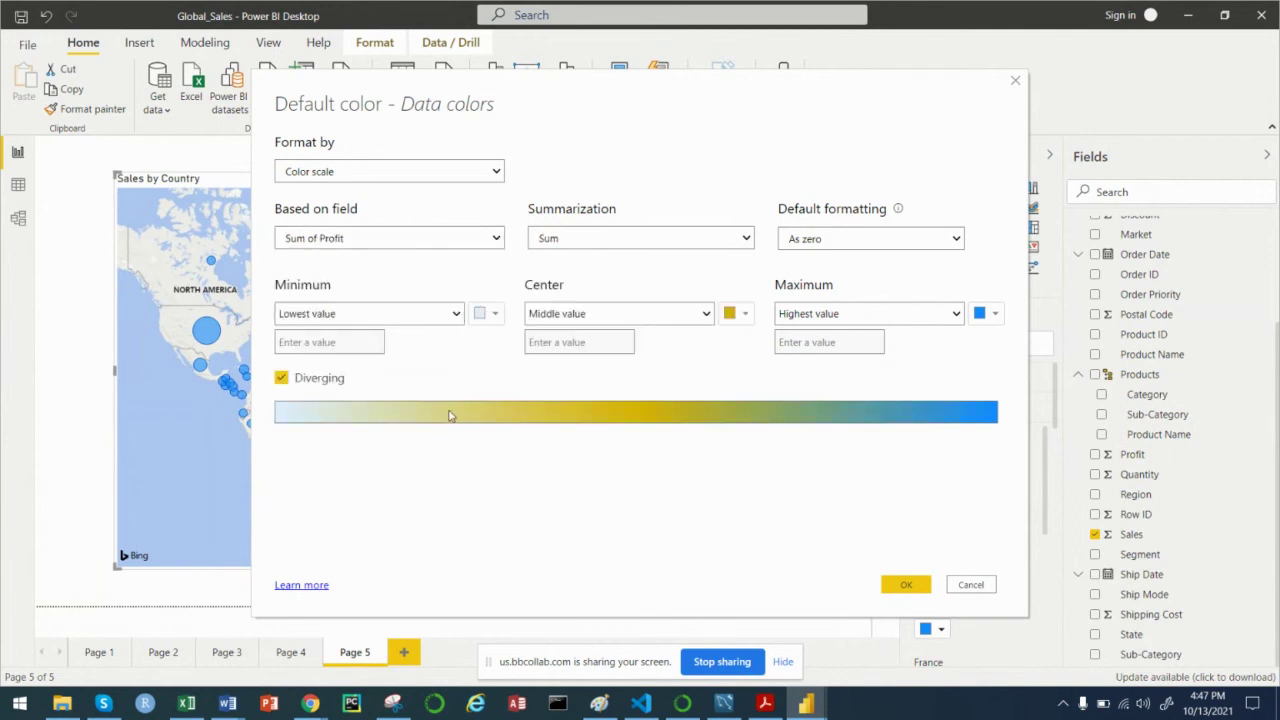
{"action": "left_click", "coordinate": [740, 318]}
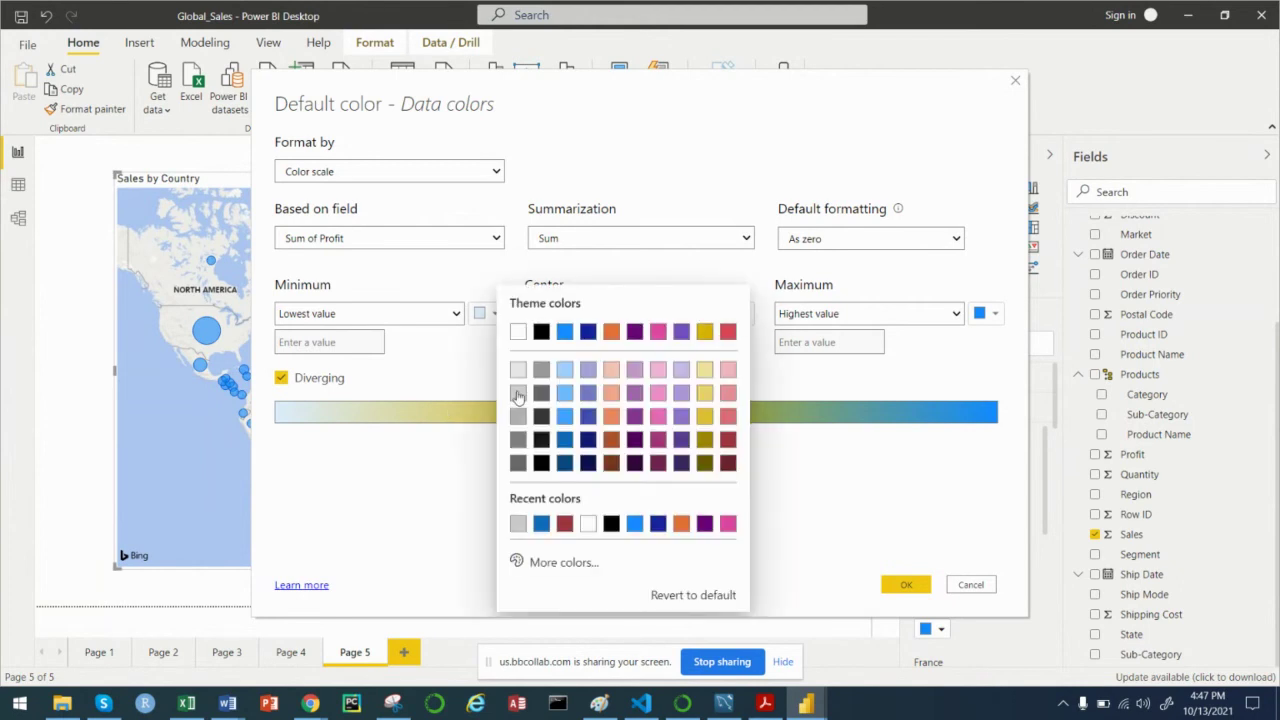
{"action": "left_click", "coordinate": [518, 393]}
{"action": "left_click", "coordinate": [562, 314]}
{"action": "left_click", "coordinate": [546, 347]}
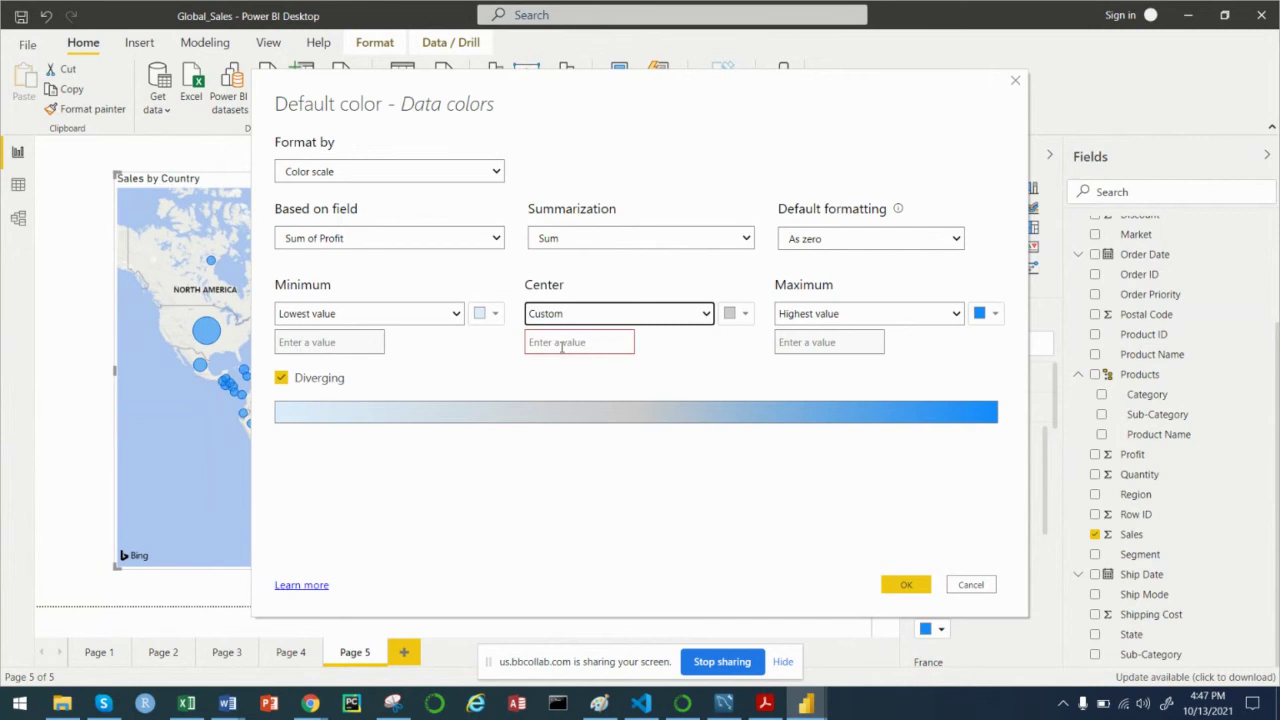
{"action": "left_click", "coordinate": [562, 343]}
{"action": "type", "text": "0"}
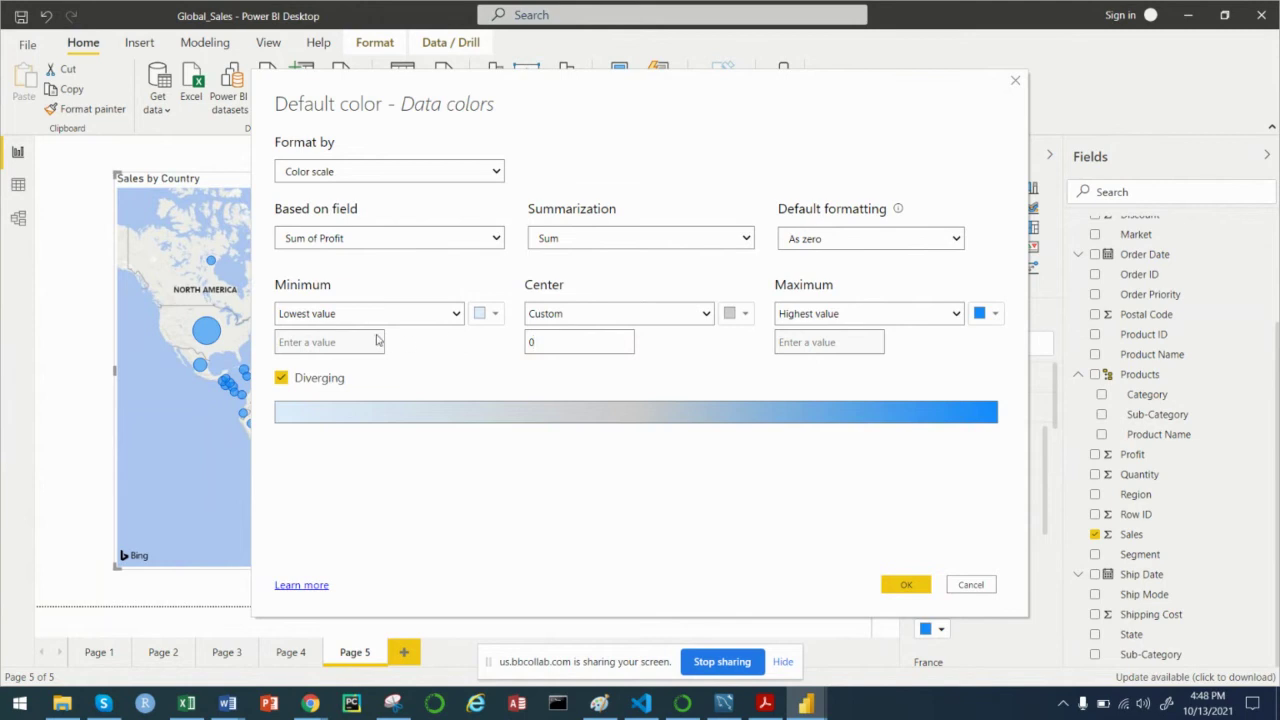
Step: Set the scale's minimum color to dark red and maximum color to dark blue, and apply the conditional formatting
{"action": "left_click", "coordinate": [486, 316]}
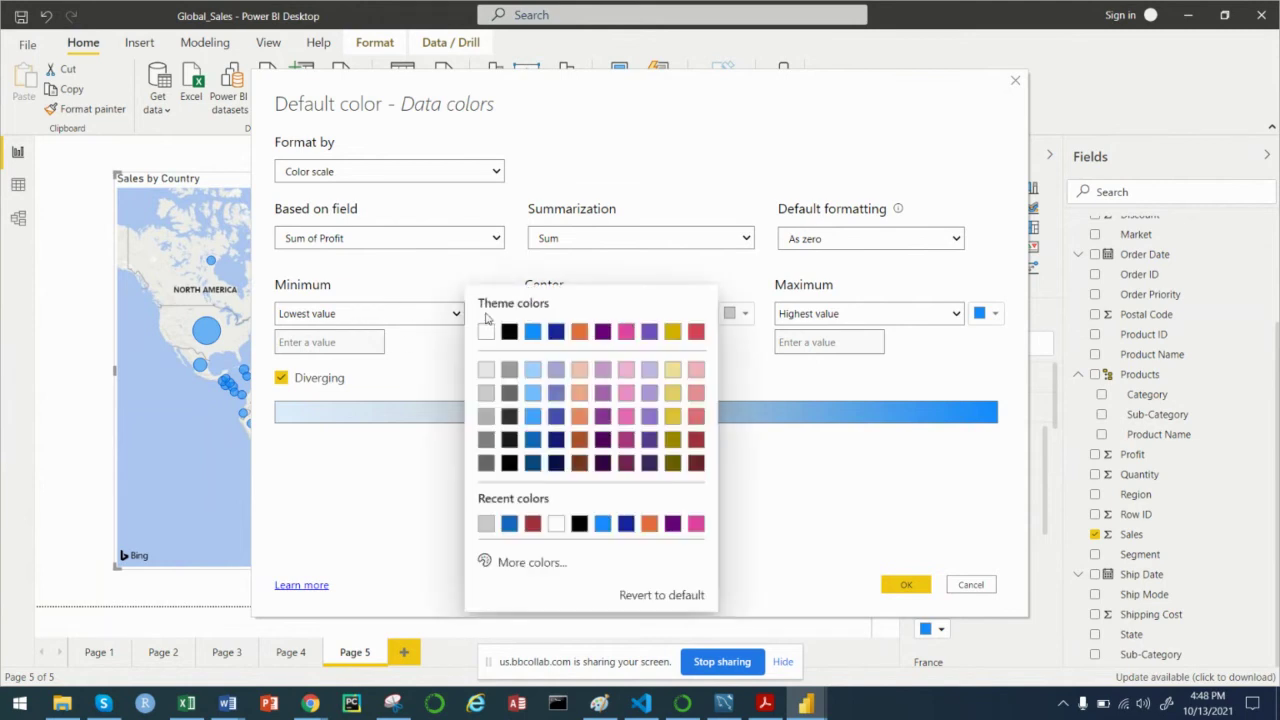
{"action": "left_click", "coordinate": [696, 440]}
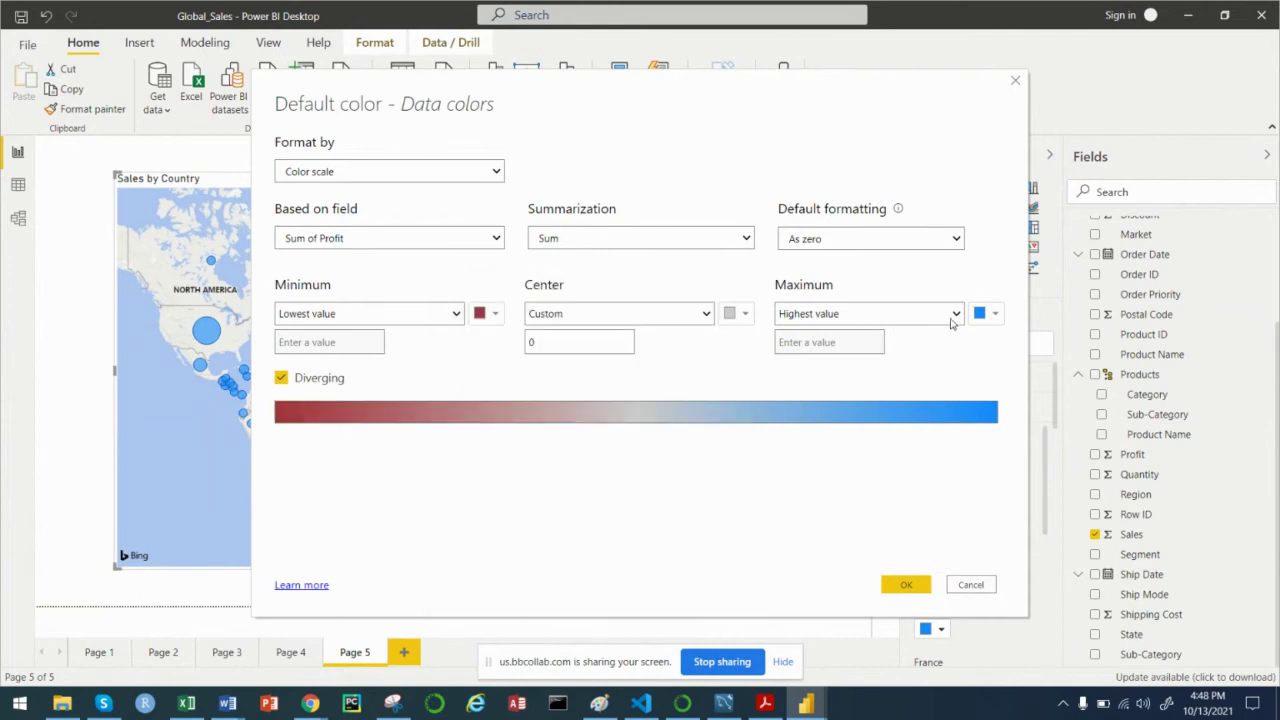
{"action": "left_click", "coordinate": [992, 316]}
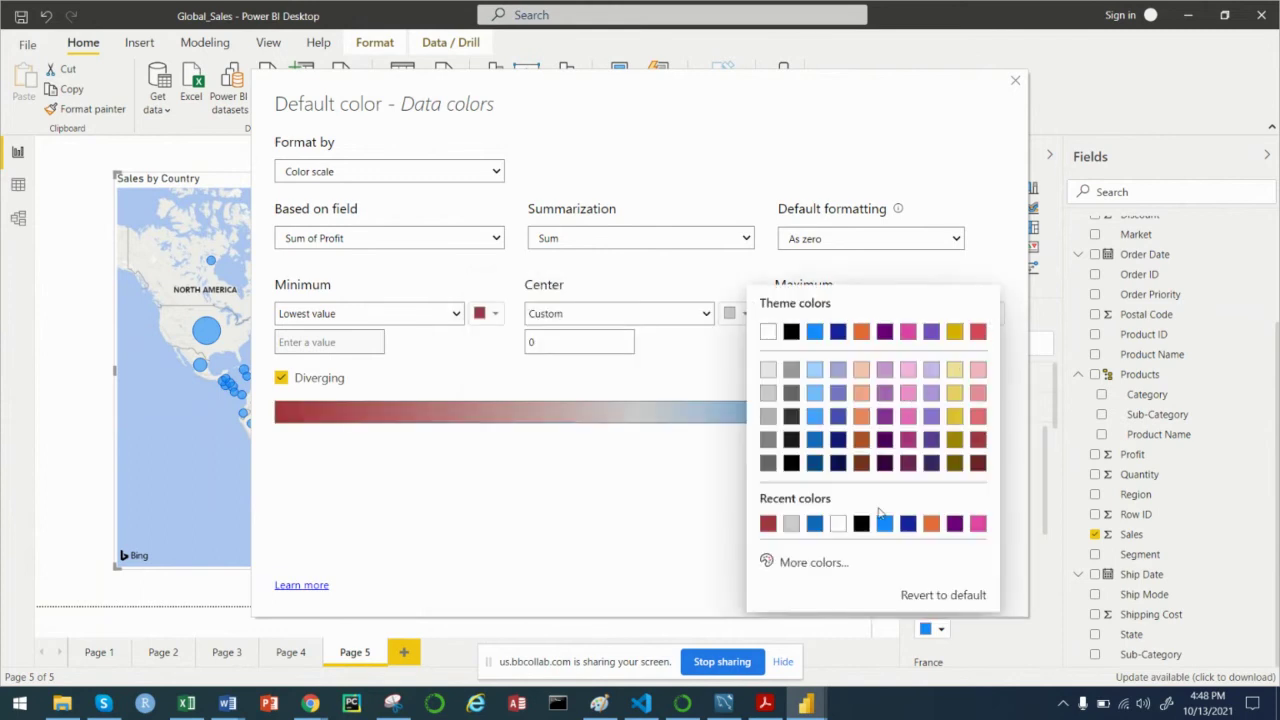
{"action": "left_click", "coordinate": [815, 440]}
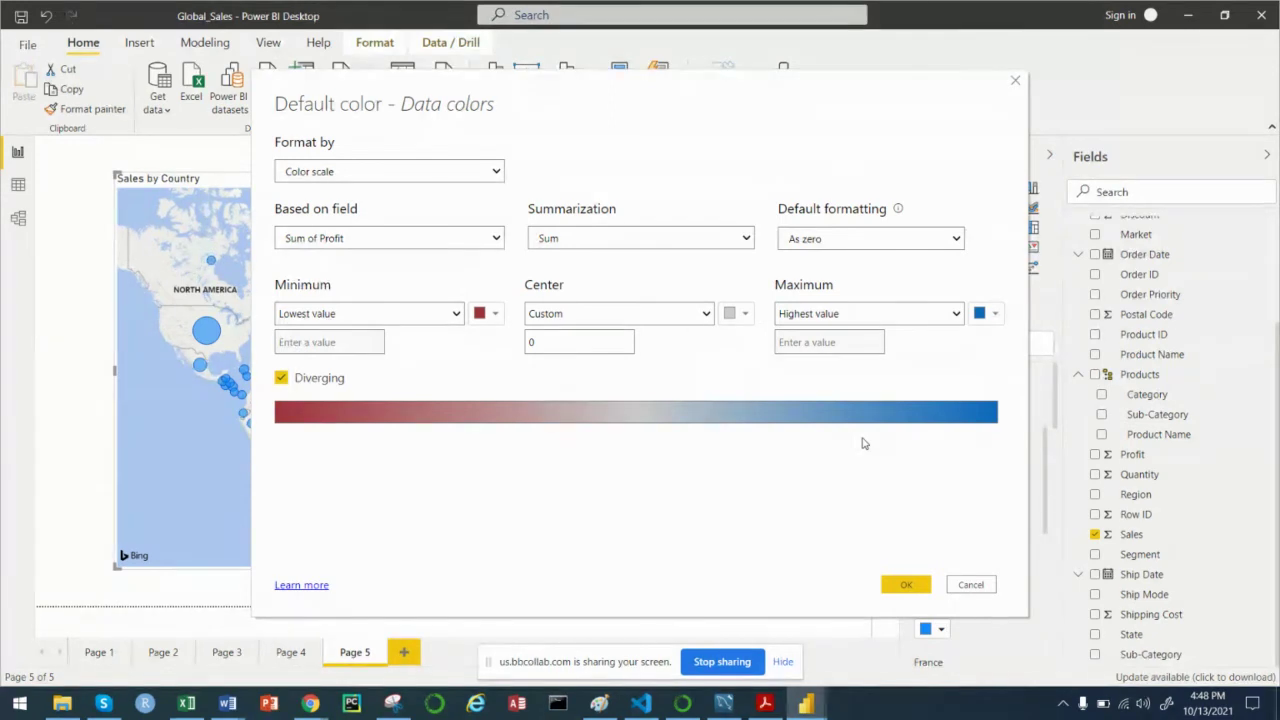
{"action": "left_click", "coordinate": [905, 585]}
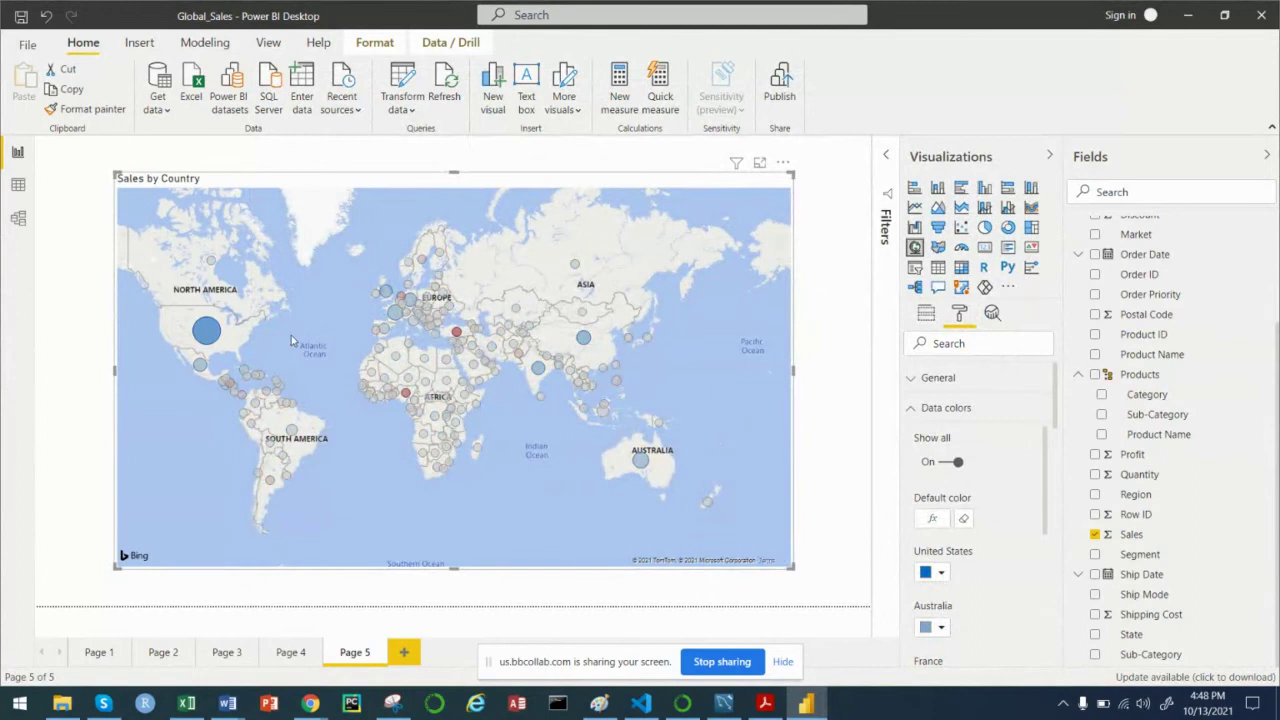
Step: Examine the sales tooltips of individual country bubbles, including Australia, China, France, the United Kingdom and Spain
{"action": "left_click_drag", "start_coordinate": [291, 335], "coordinate": [334, 329]}
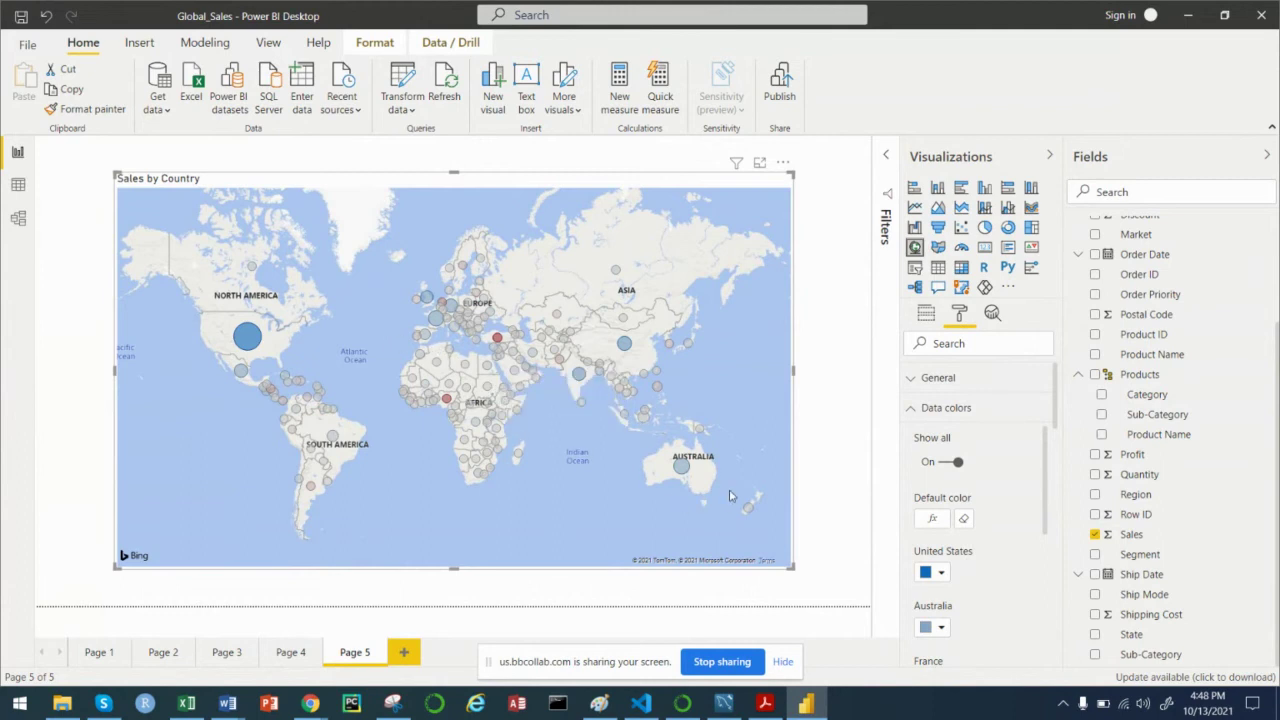
{"action": "mouse_move", "coordinate": [681, 470]}
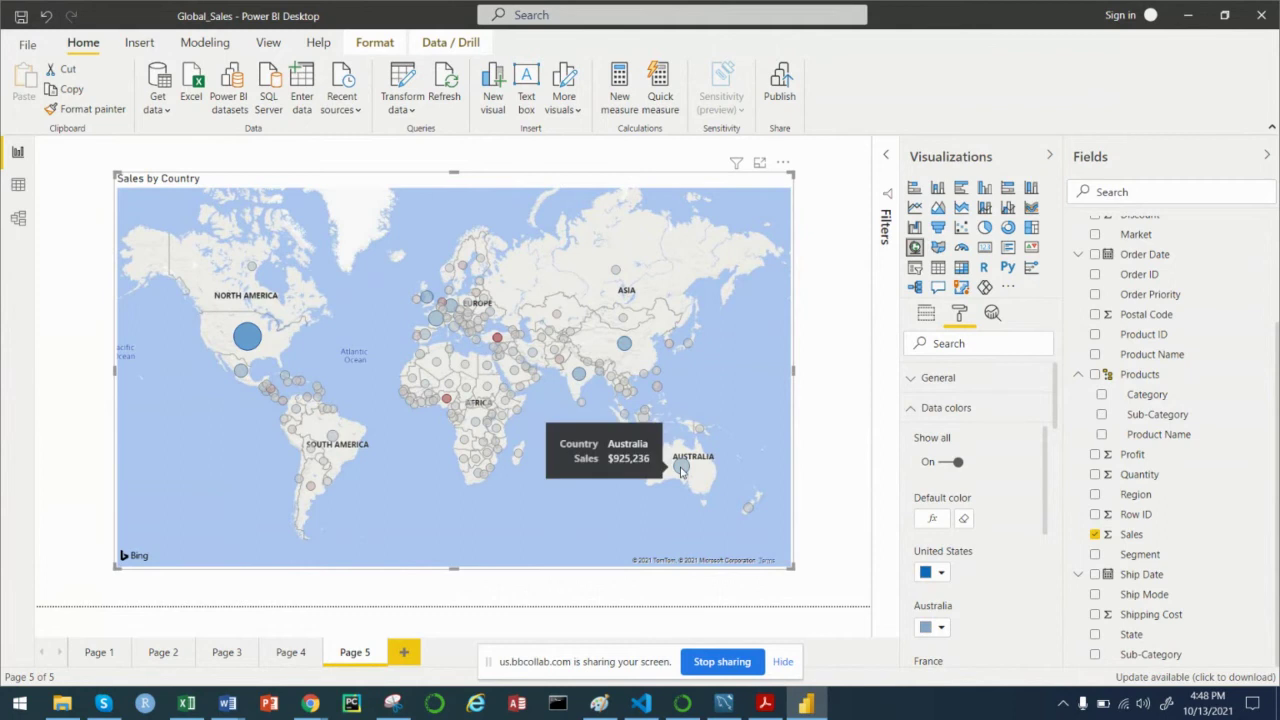
{"action": "mouse_move", "coordinate": [624, 346]}
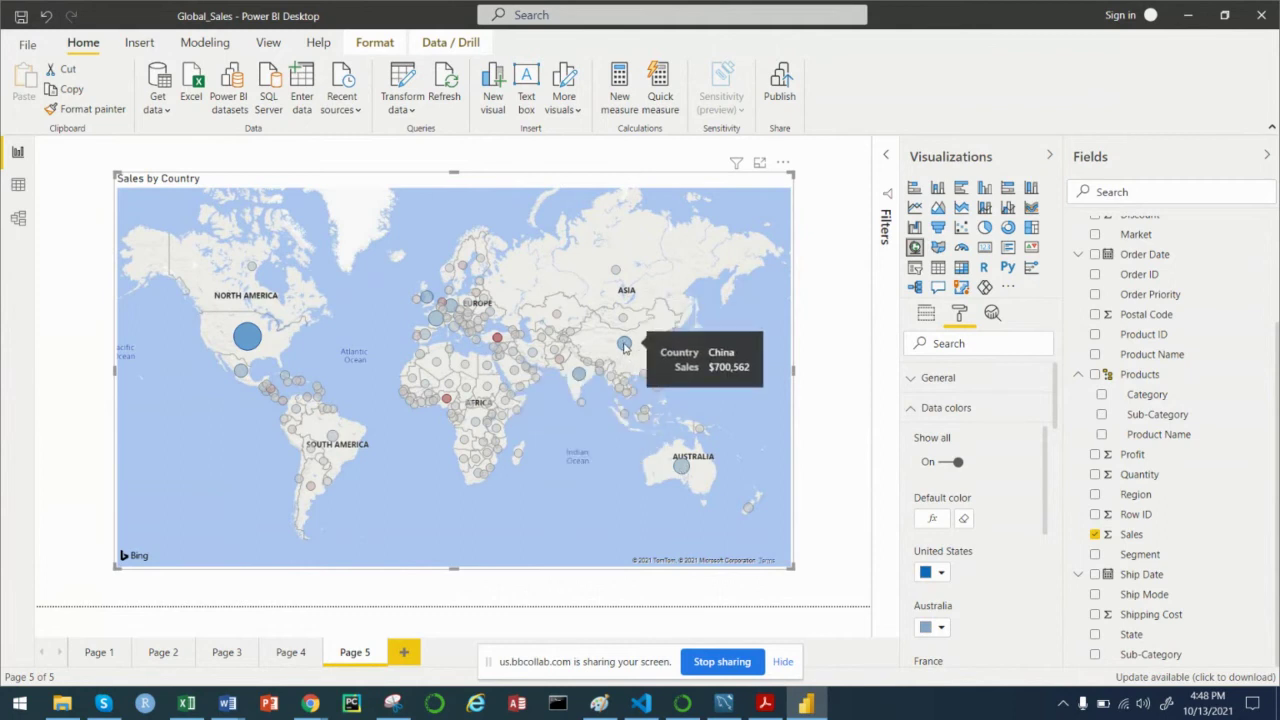
{"action": "scroll", "coordinate": [450, 335], "scroll_direction": "up", "scroll_amount": 3}
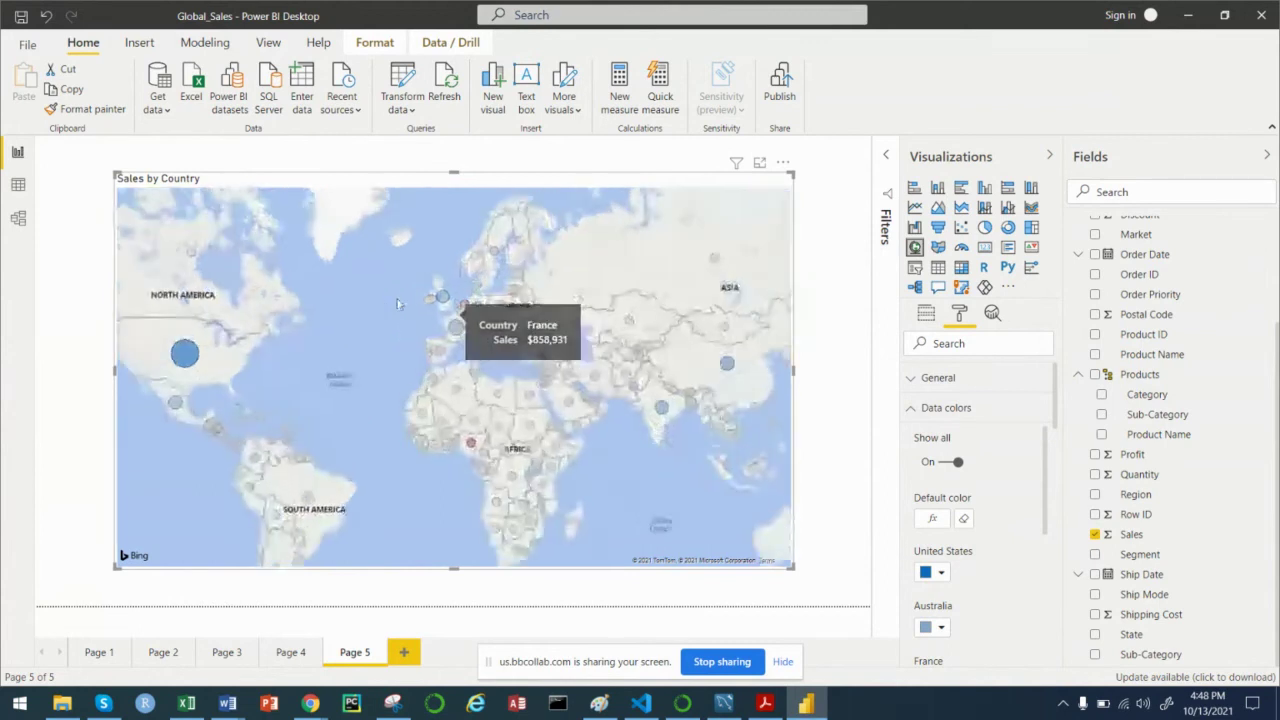
{"action": "scroll", "coordinate": [450, 335], "scroll_direction": "up", "scroll_amount": 2}
{"action": "scroll", "coordinate": [332, 395], "scroll_direction": "up", "scroll_amount": 1}
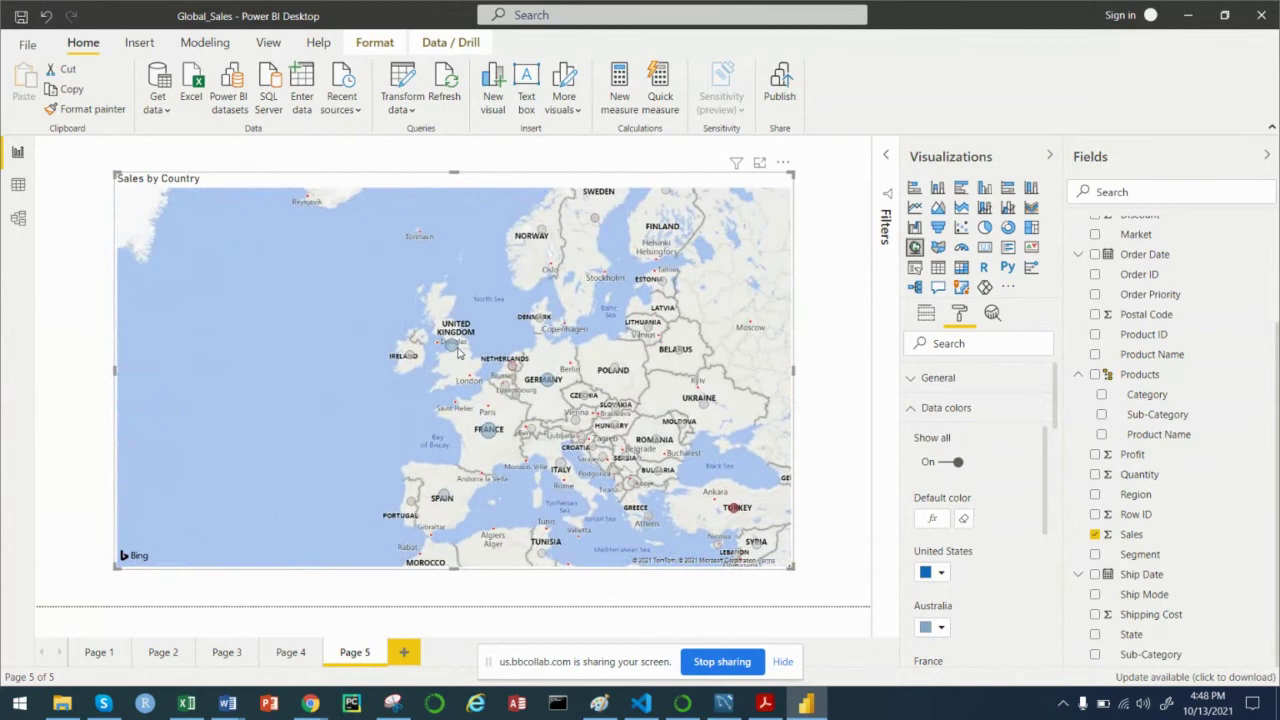
{"action": "mouse_move", "coordinate": [459, 350]}
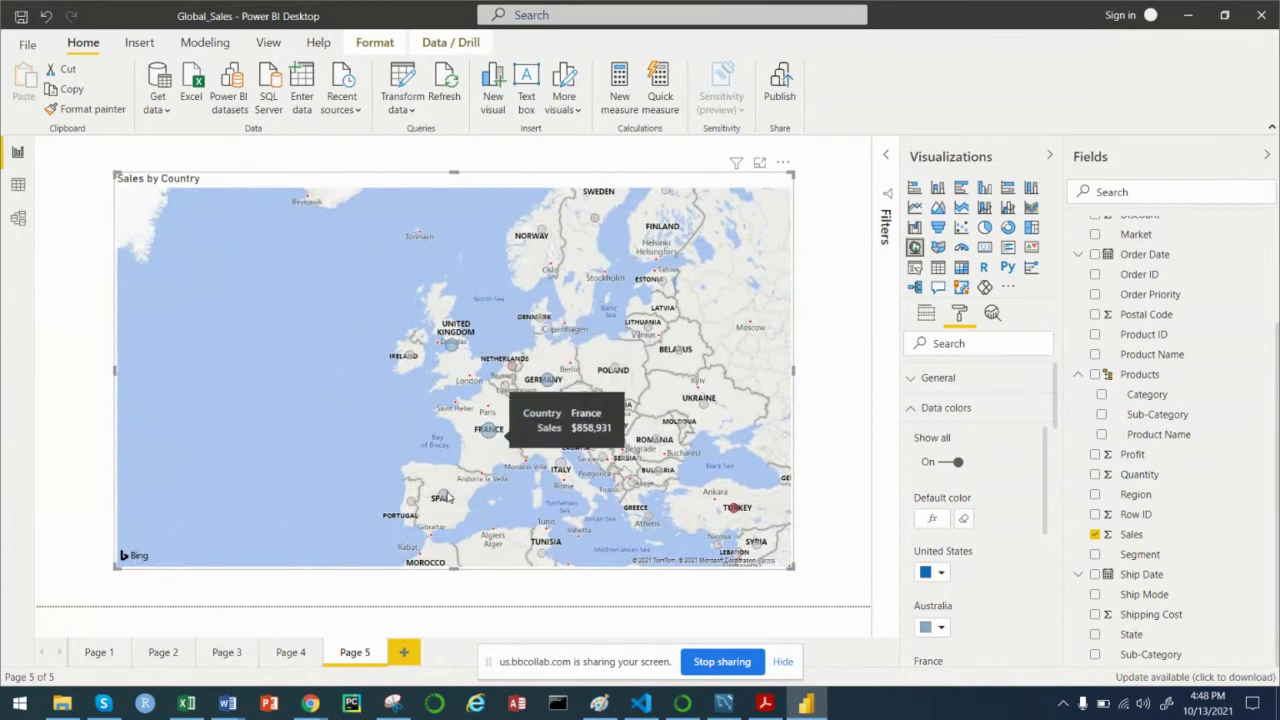
{"action": "mouse_move", "coordinate": [446, 500]}
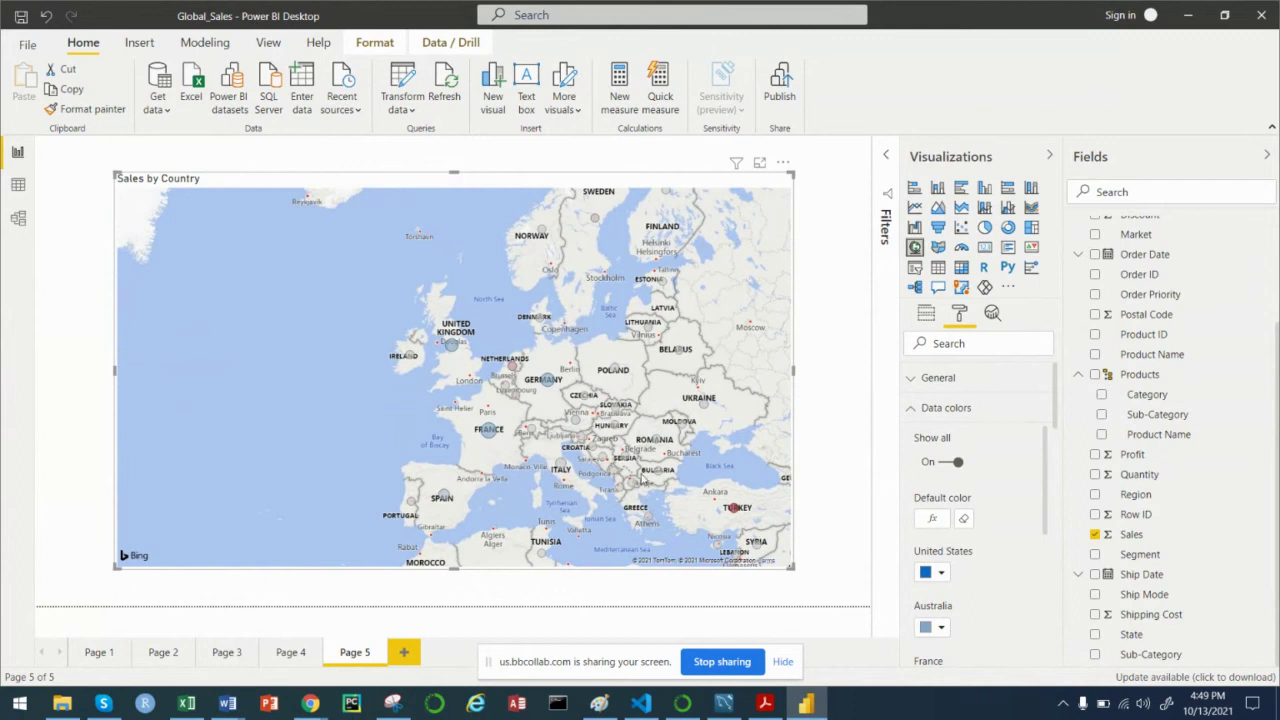
Step: Add the Profit field to the map's tooltips
{"action": "left_click", "coordinate": [926, 316]}
{"action": "scroll", "coordinate": [985, 492], "scroll_direction": "down", "scroll_amount": 2}
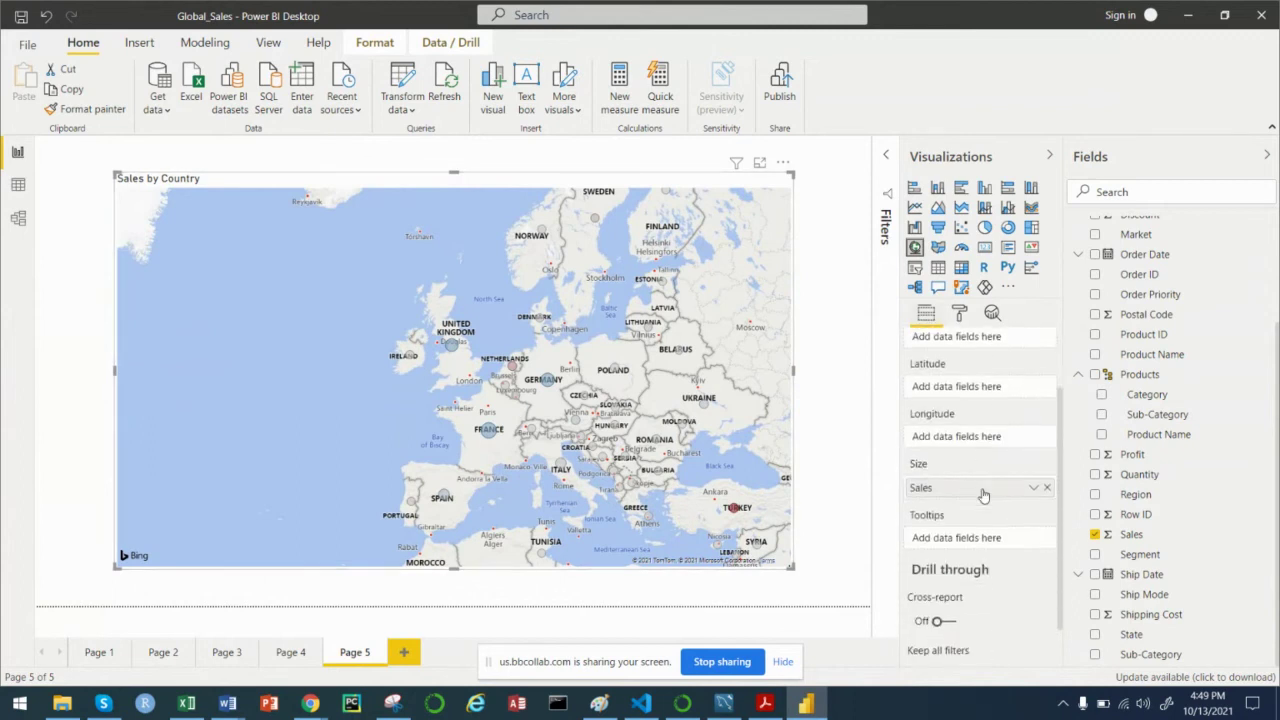
{"action": "scroll", "coordinate": [983, 486], "scroll_direction": "up", "scroll_amount": 2}
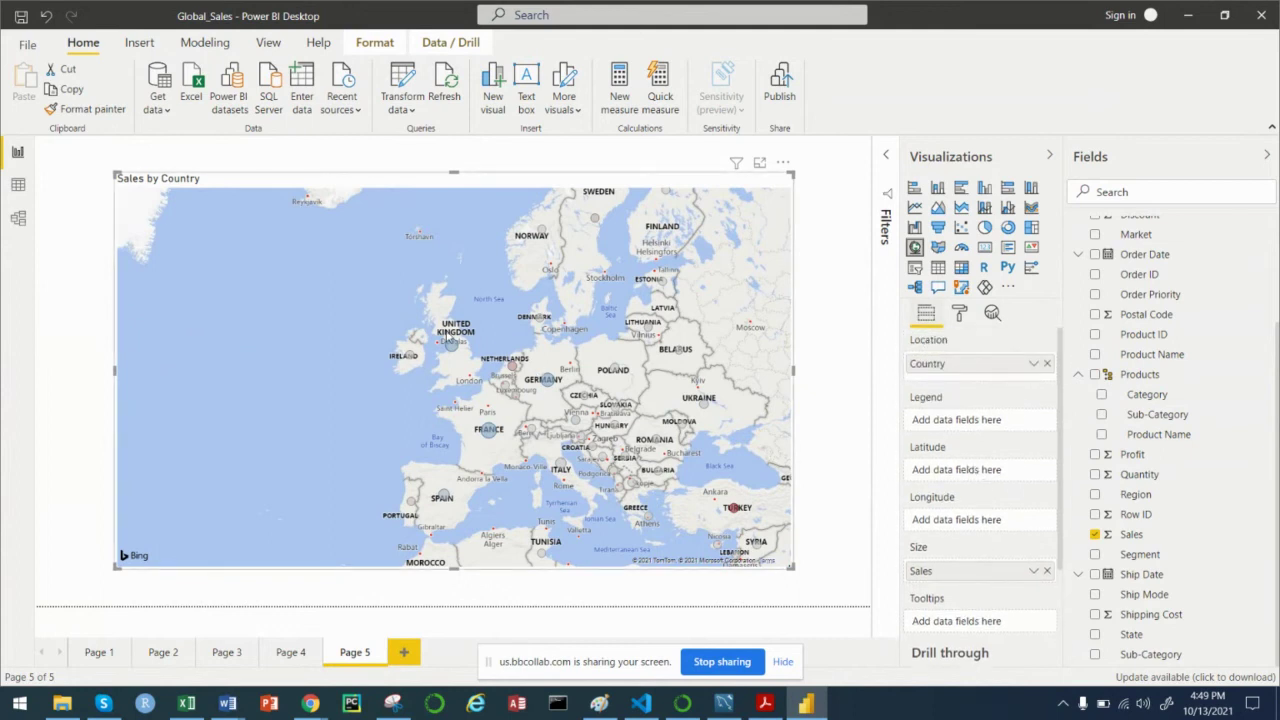
{"action": "scroll", "coordinate": [159, 271], "scroll_direction": "down", "scroll_amount": 2}
{"action": "left_click_drag", "start_coordinate": [155, 298], "coordinate": [592, 278]}
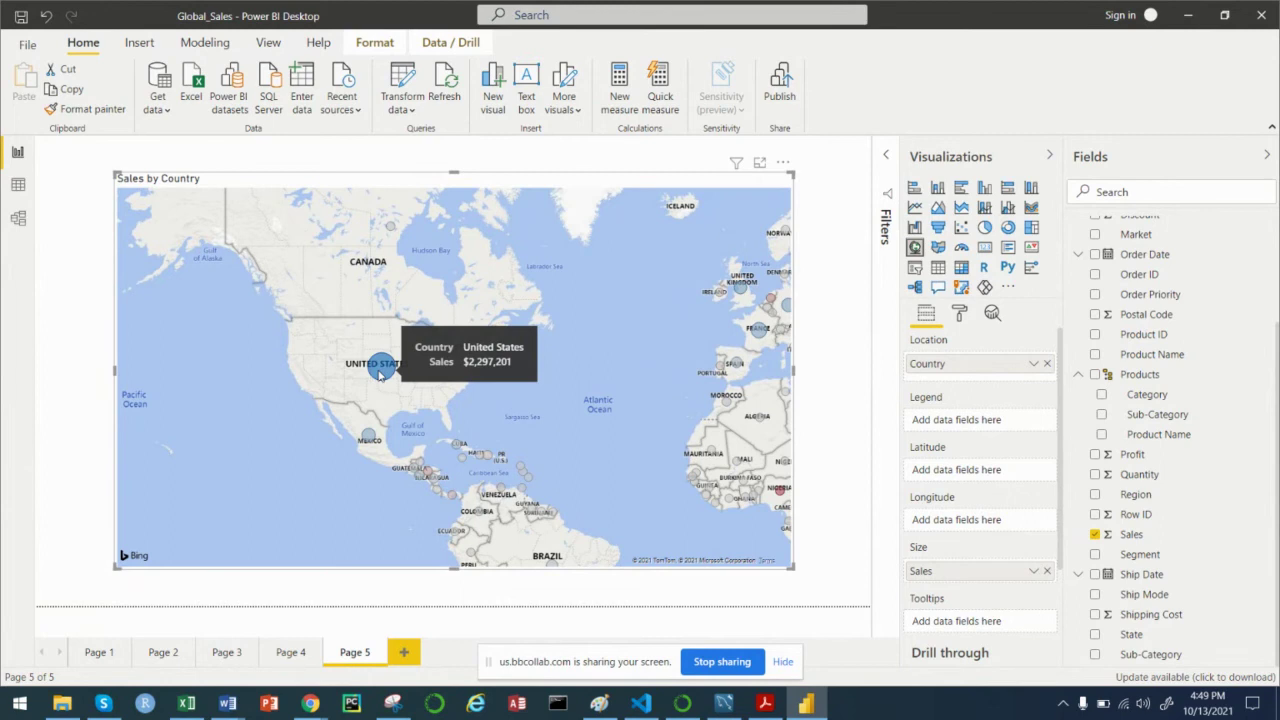
{"action": "left_click", "coordinate": [960, 314]}
{"action": "left_click", "coordinate": [926, 315]}
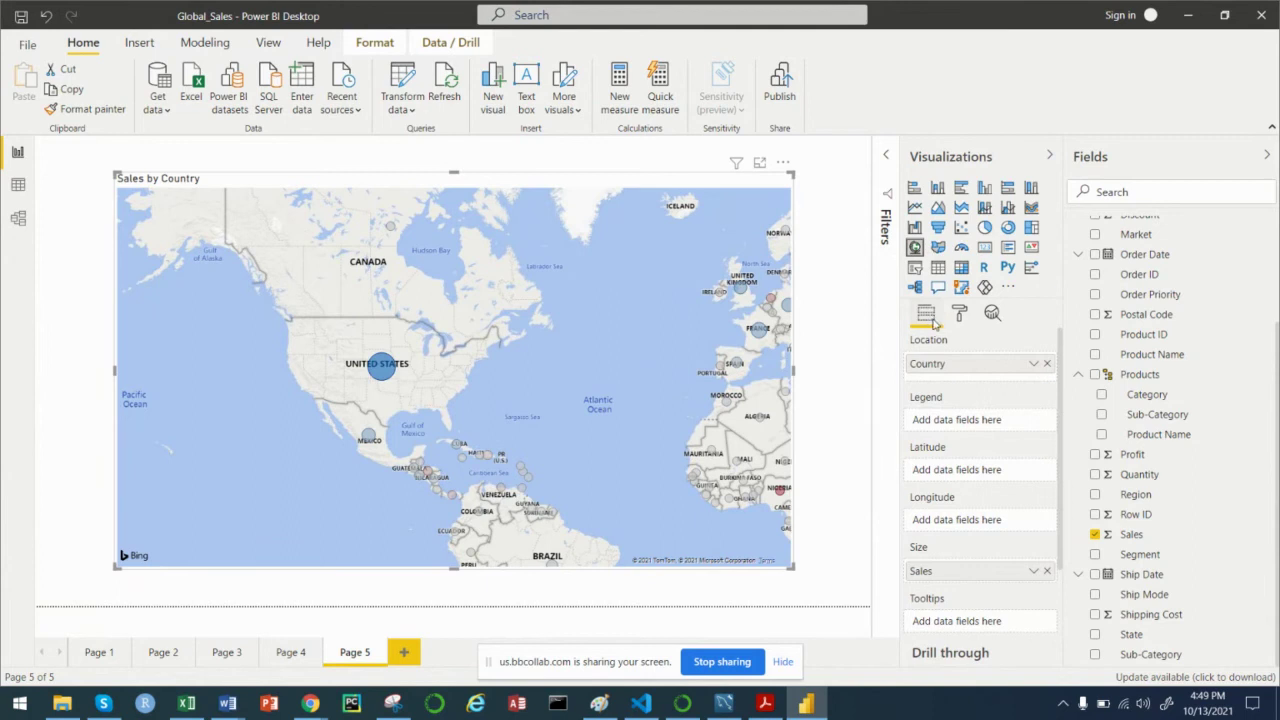
{"action": "scroll", "coordinate": [1010, 573], "scroll_direction": "down", "scroll_amount": 1}
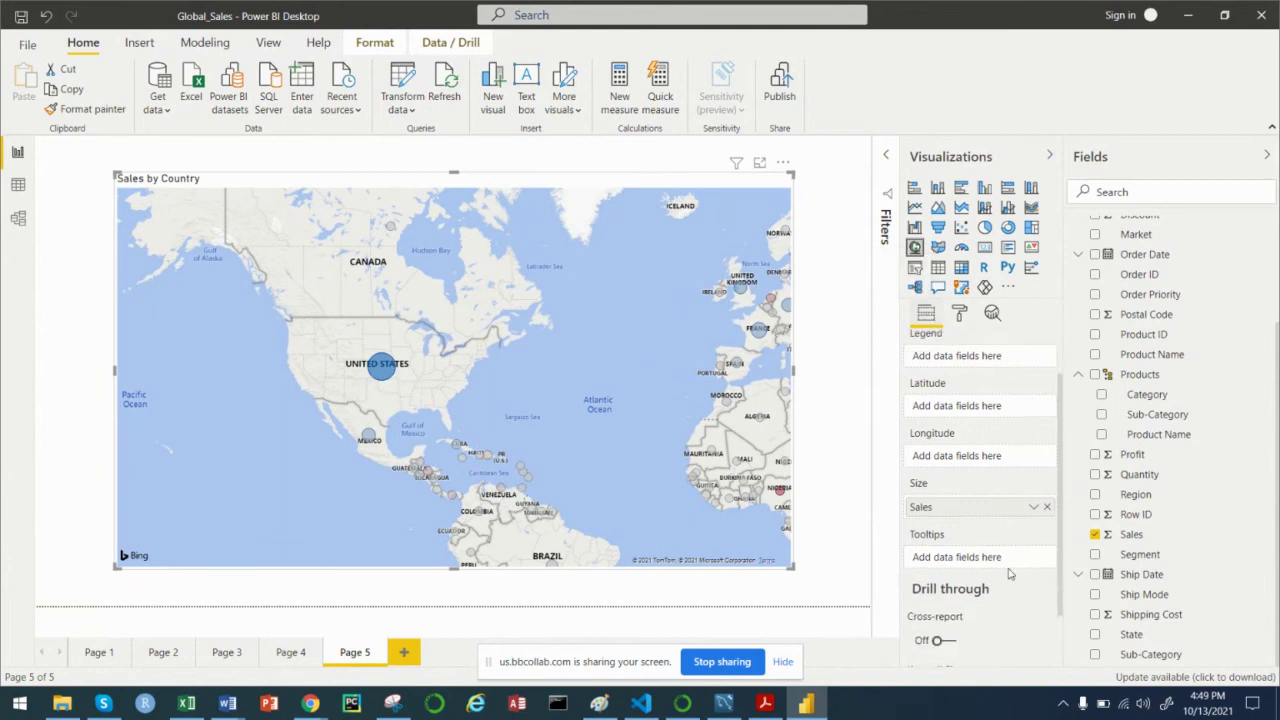
{"action": "scroll", "coordinate": [1010, 573], "scroll_direction": "down", "scroll_amount": 1}
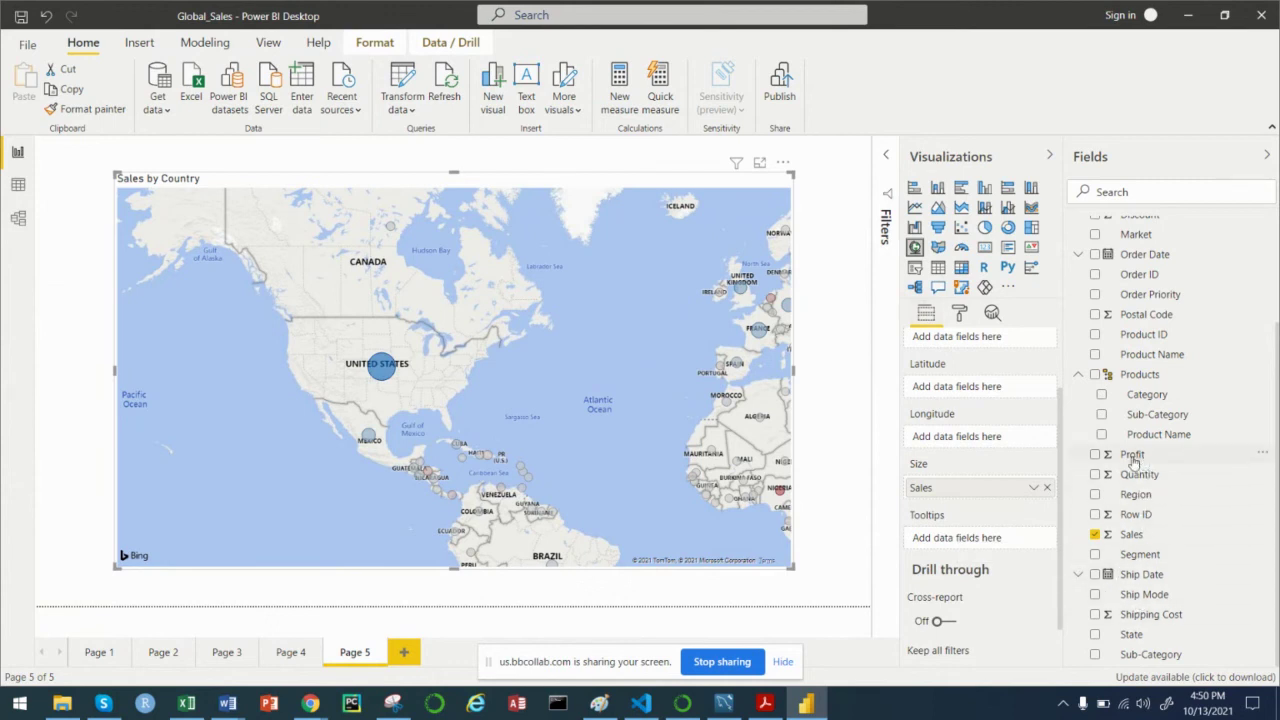
{"action": "left_click_drag", "start_coordinate": [1133, 460], "coordinate": [971, 545]}
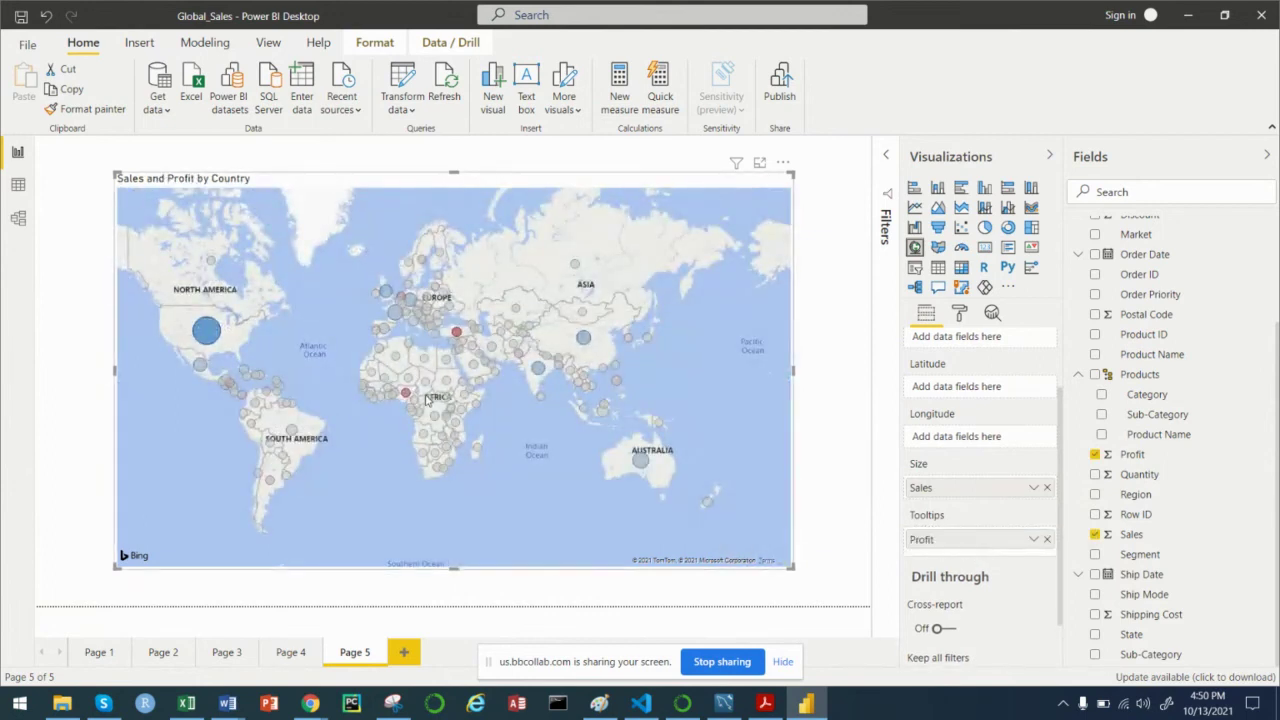
Step: Compare the sales and profit tooltips of bubbles across the United States, Africa, Europe and Asia, including Nigeria, Turkey and the Netherlands
{"action": "mouse_move", "coordinate": [210, 334]}
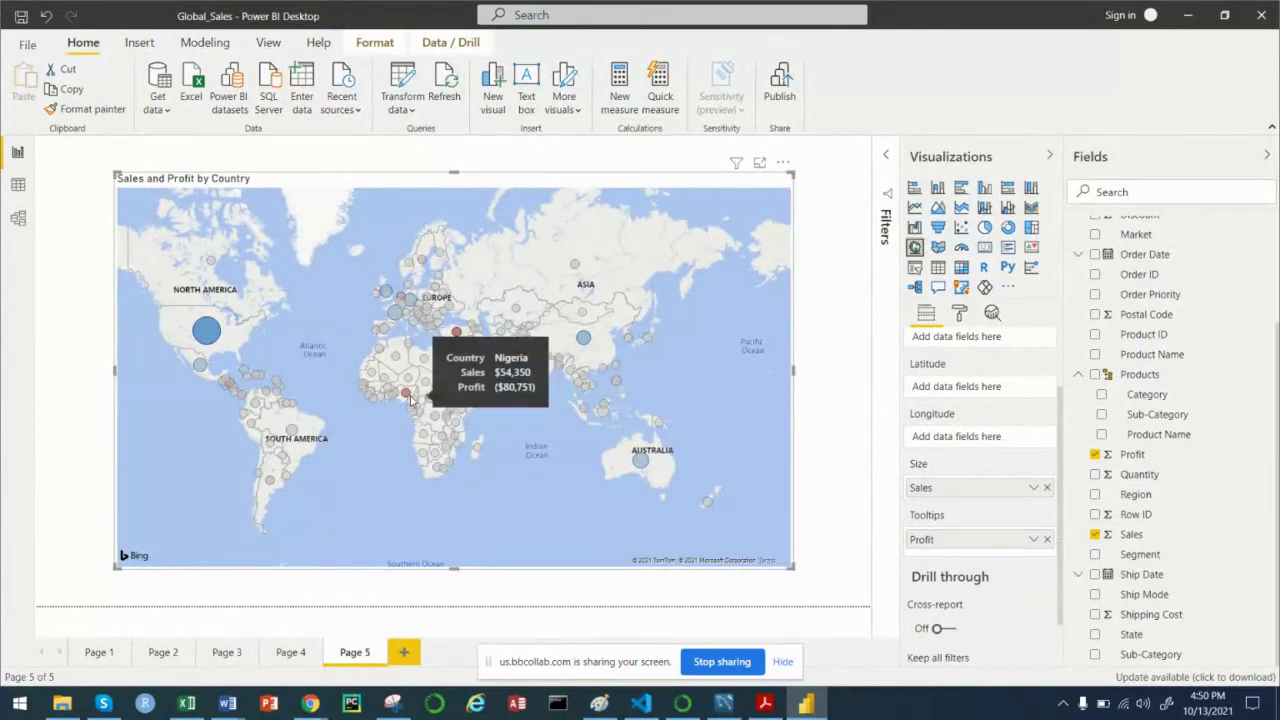
{"action": "scroll", "coordinate": [406, 397], "scroll_direction": "up", "scroll_amount": 1}
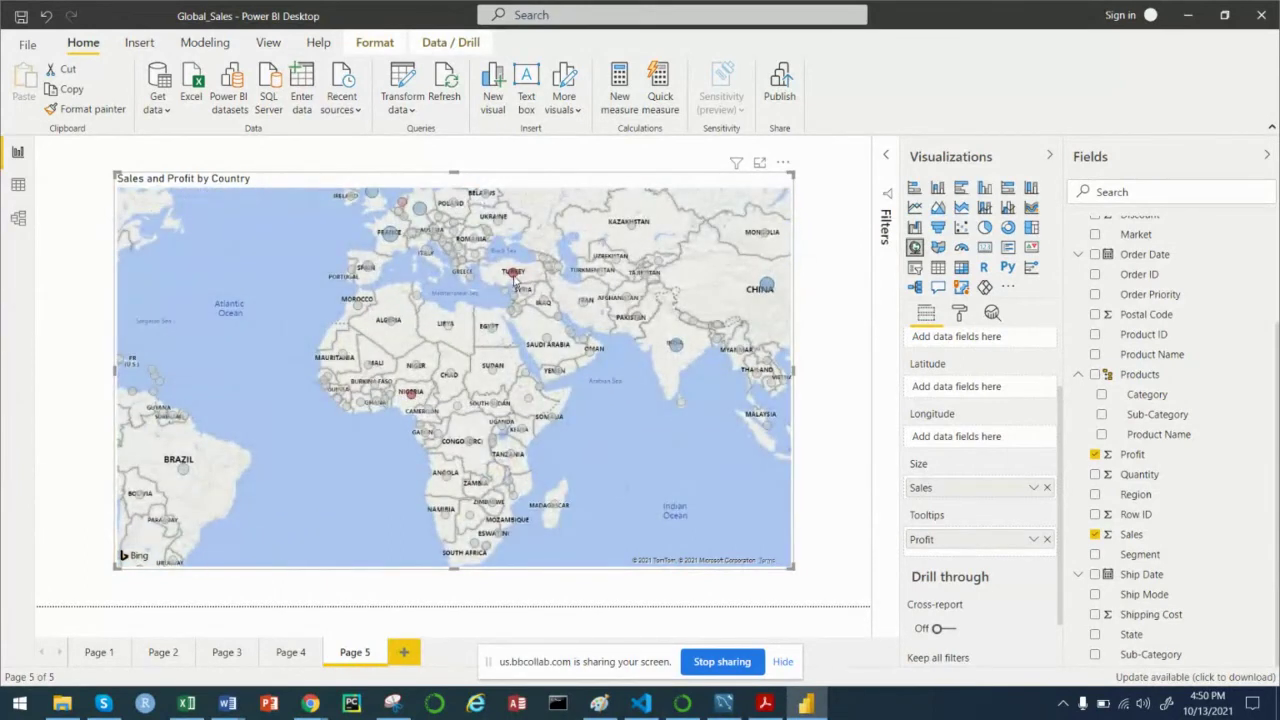
{"action": "mouse_move", "coordinate": [514, 276]}
{"action": "mouse_move", "coordinate": [413, 398]}
{"action": "left_click_drag", "start_coordinate": [401, 208], "coordinate": [425, 290]}
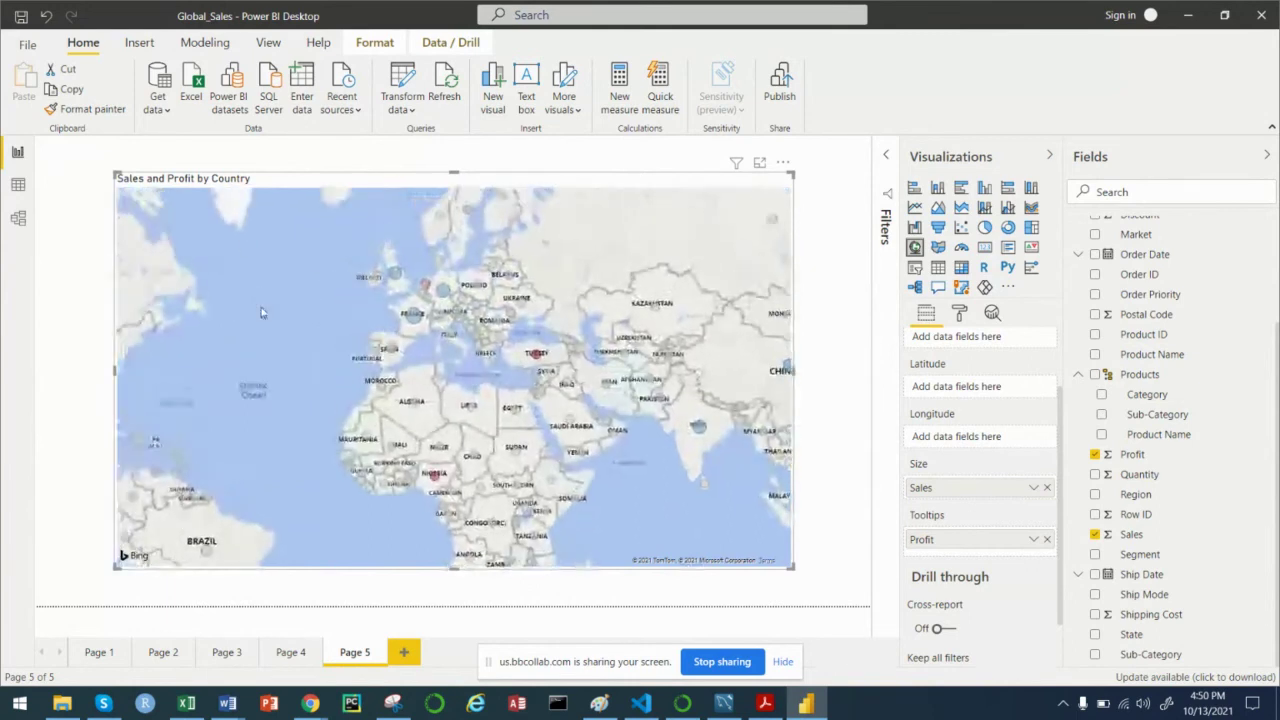
{"action": "mouse_move", "coordinate": [425, 290]}
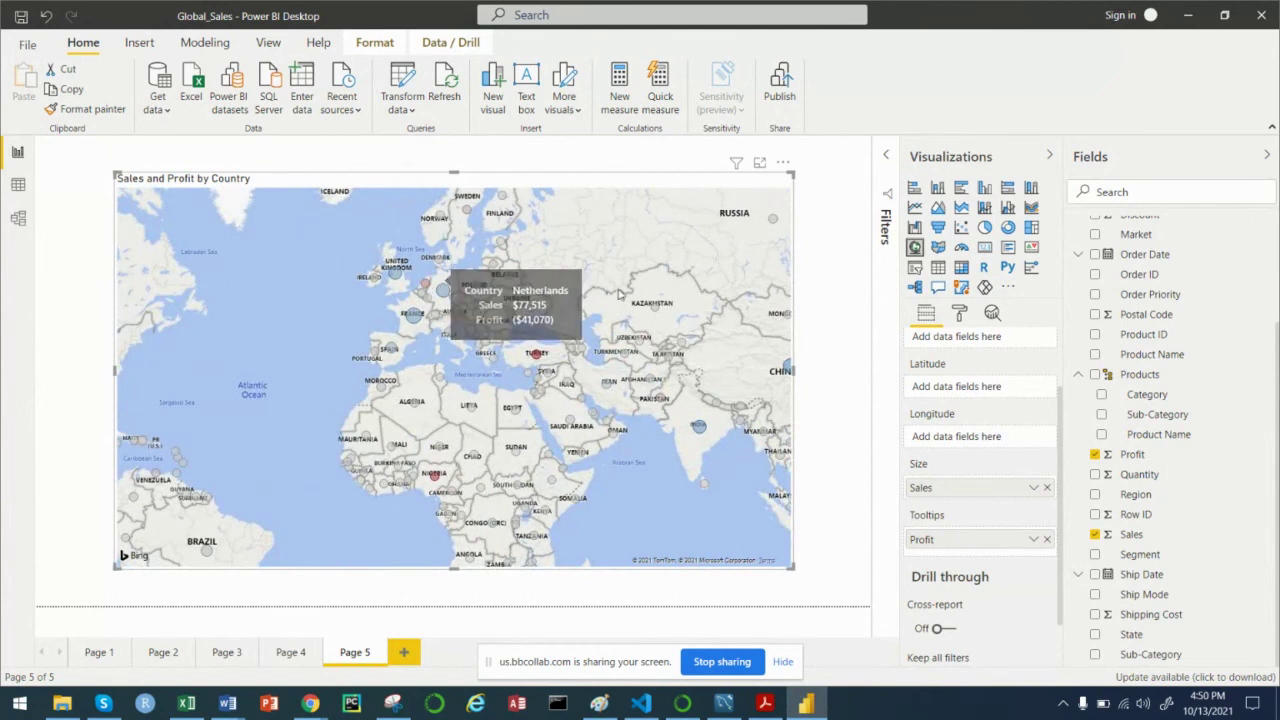
{"action": "left_click_drag", "start_coordinate": [660, 290], "coordinate": [453, 231]}
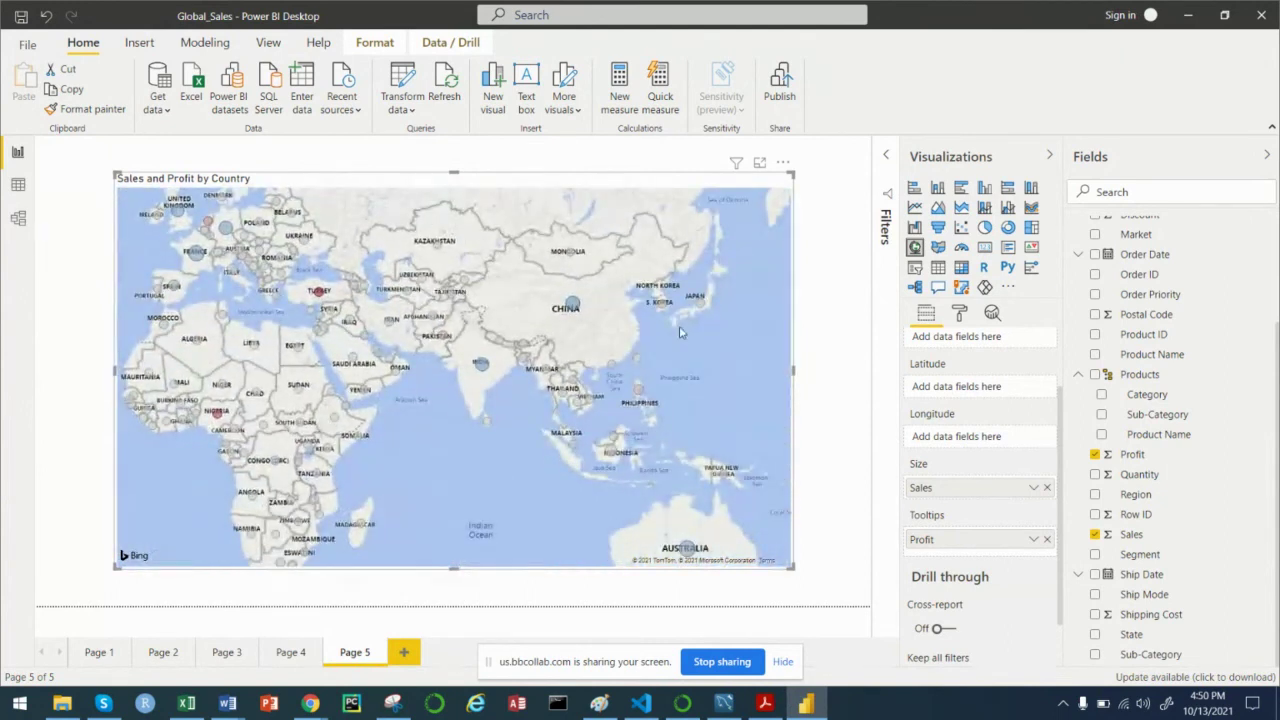
{"action": "mouse_move", "coordinate": [660, 308]}
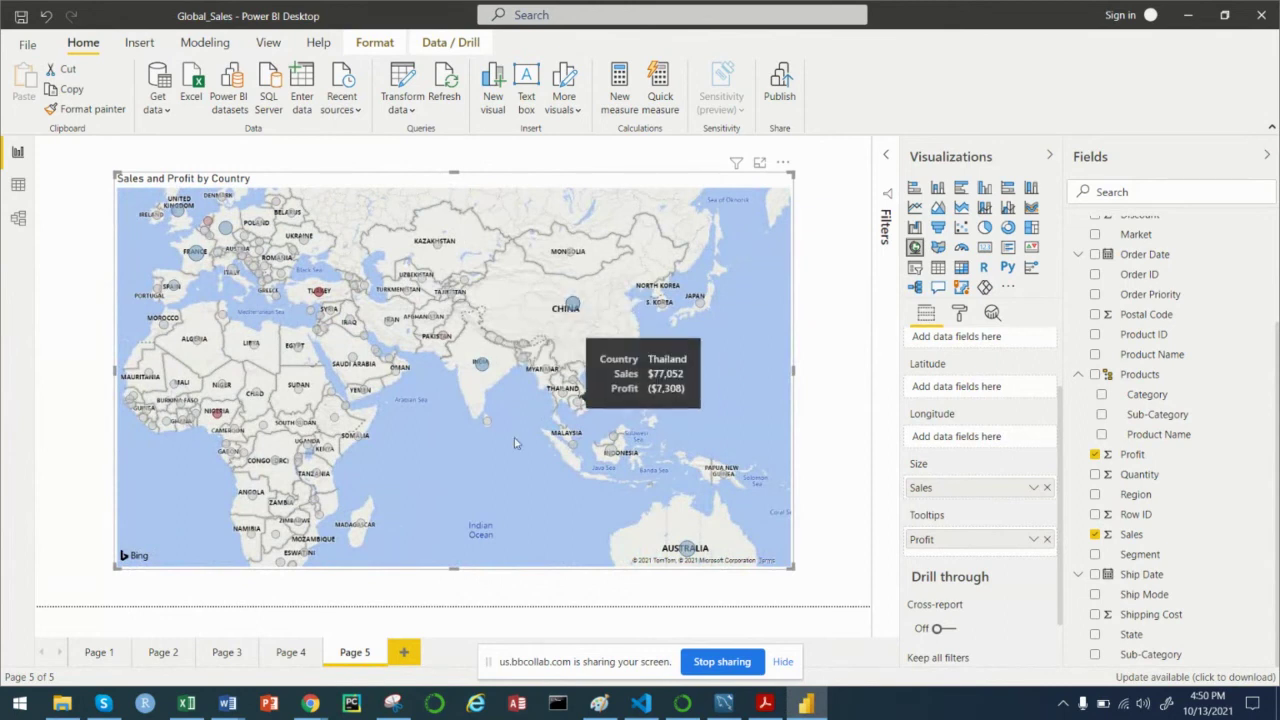
Step: Examine the bubbles across the Americas, checking the sales and profit of Honduras, and return to the world view
{"action": "left_click_drag", "start_coordinate": [470, 455], "coordinate": [691, 395]}
{"action": "left_click_drag", "start_coordinate": [293, 302], "coordinate": [660, 537]}
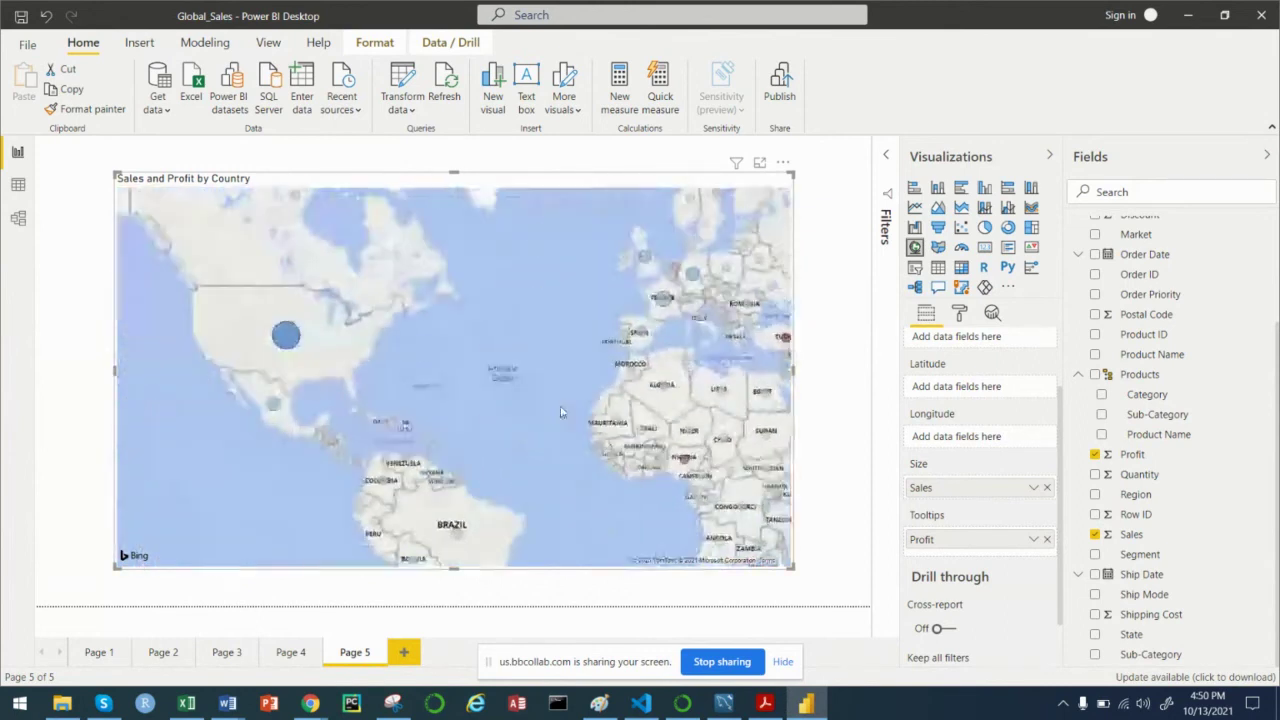
{"action": "left_click_drag", "start_coordinate": [300, 400], "coordinate": [377, 412]}
{"action": "left_click_drag", "start_coordinate": [448, 567], "coordinate": [381, 452]}
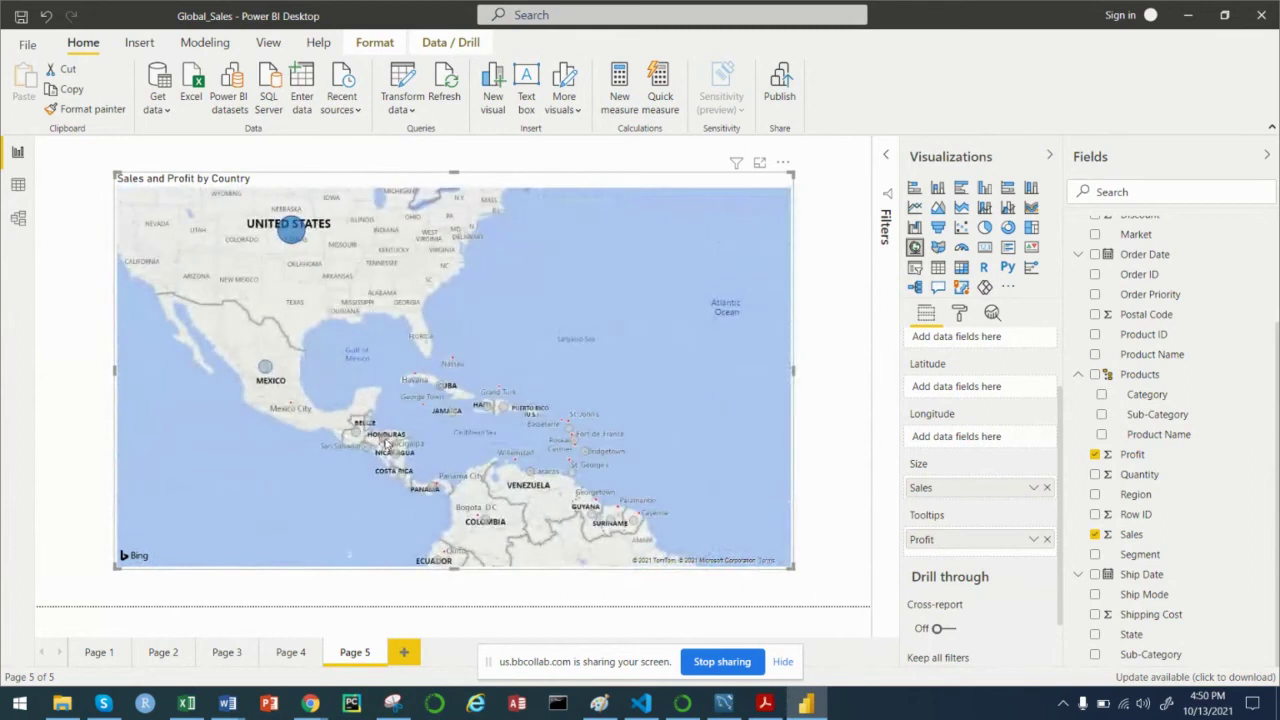
{"action": "mouse_move", "coordinate": [392, 448]}
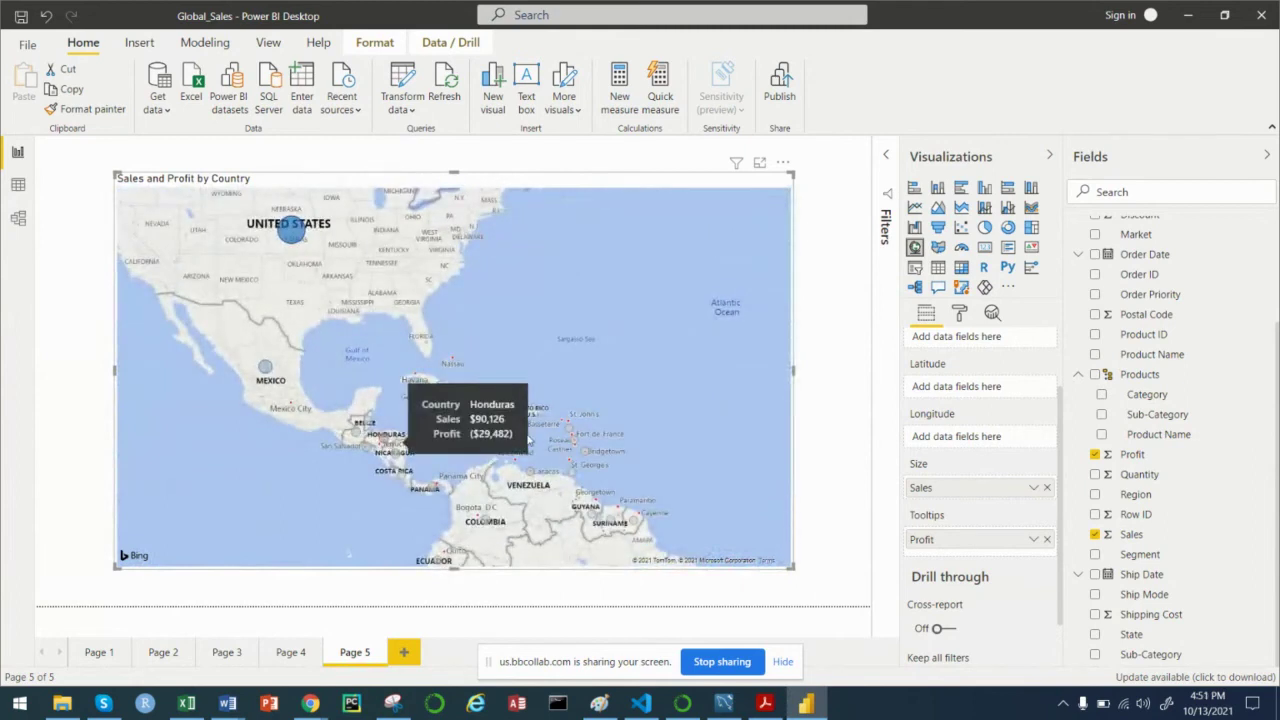
{"action": "scroll", "coordinate": [596, 265], "scroll_direction": "down", "scroll_amount": 1}
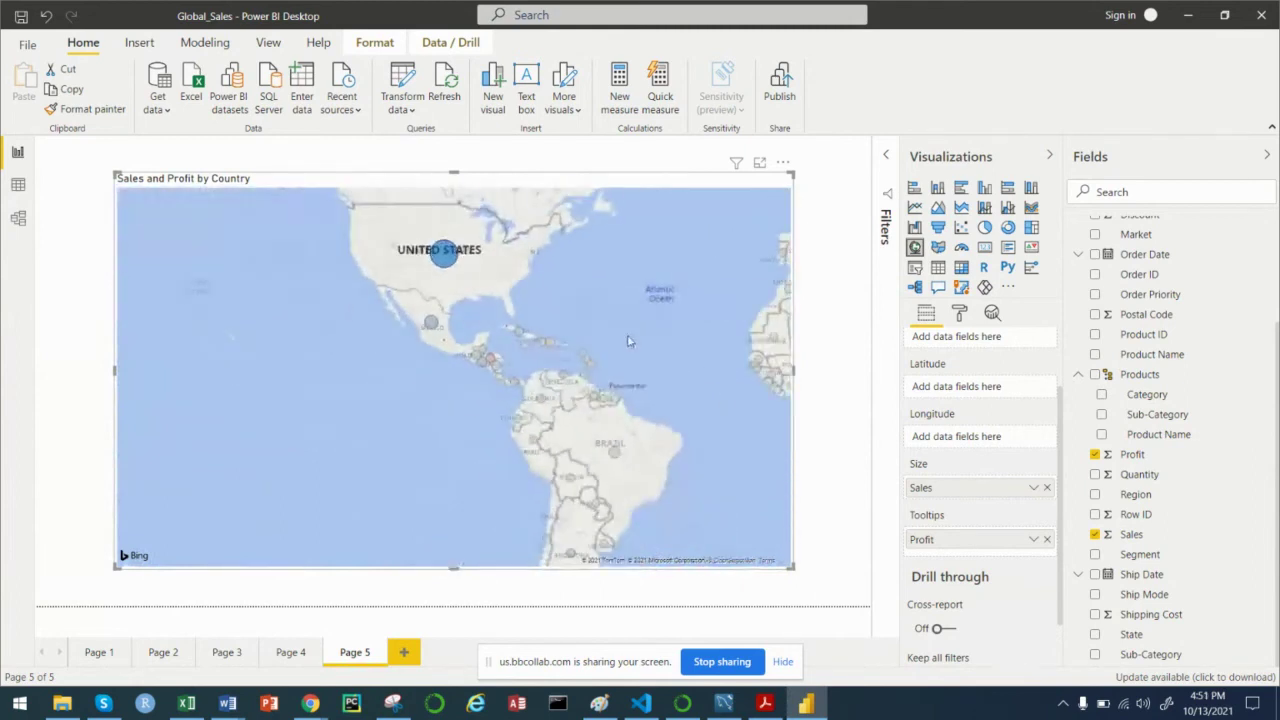
{"action": "scroll", "coordinate": [669, 357], "scroll_direction": "down", "scroll_amount": 2}
{"action": "left_click_drag", "start_coordinate": [522, 401], "coordinate": [505, 388]}
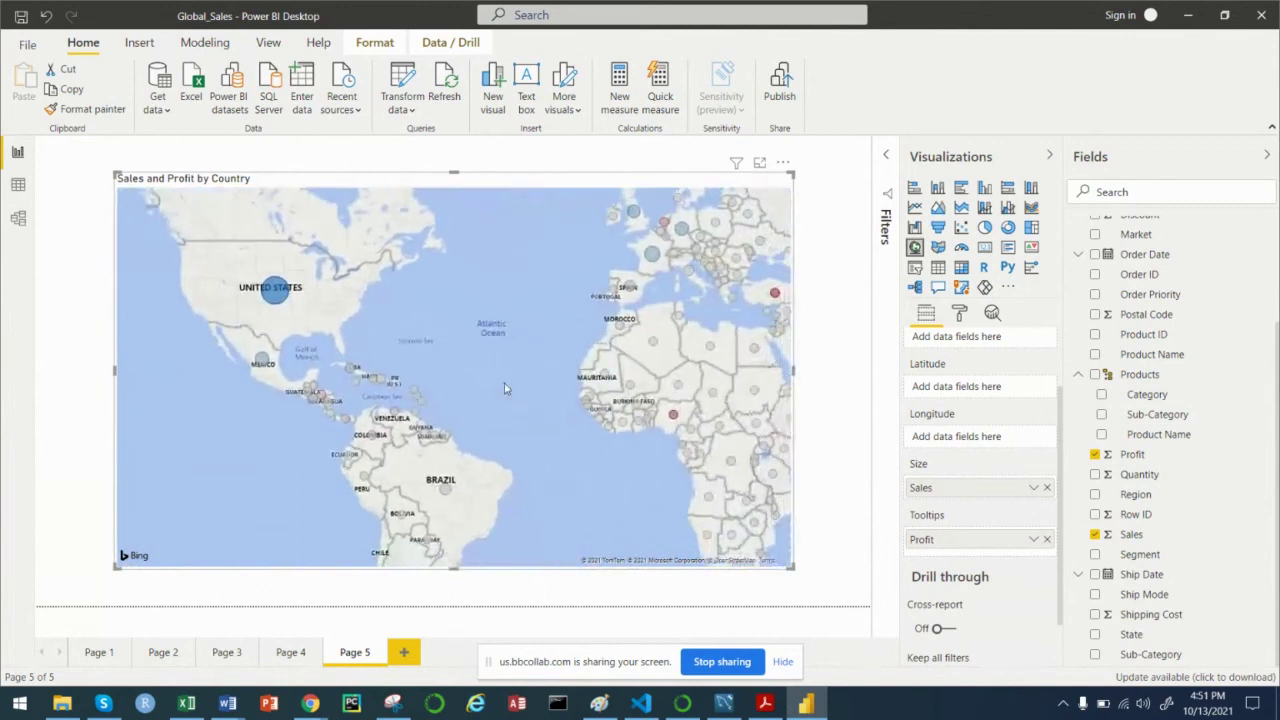
{"action": "scroll", "coordinate": [509, 372], "scroll_direction": "down", "scroll_amount": 1}
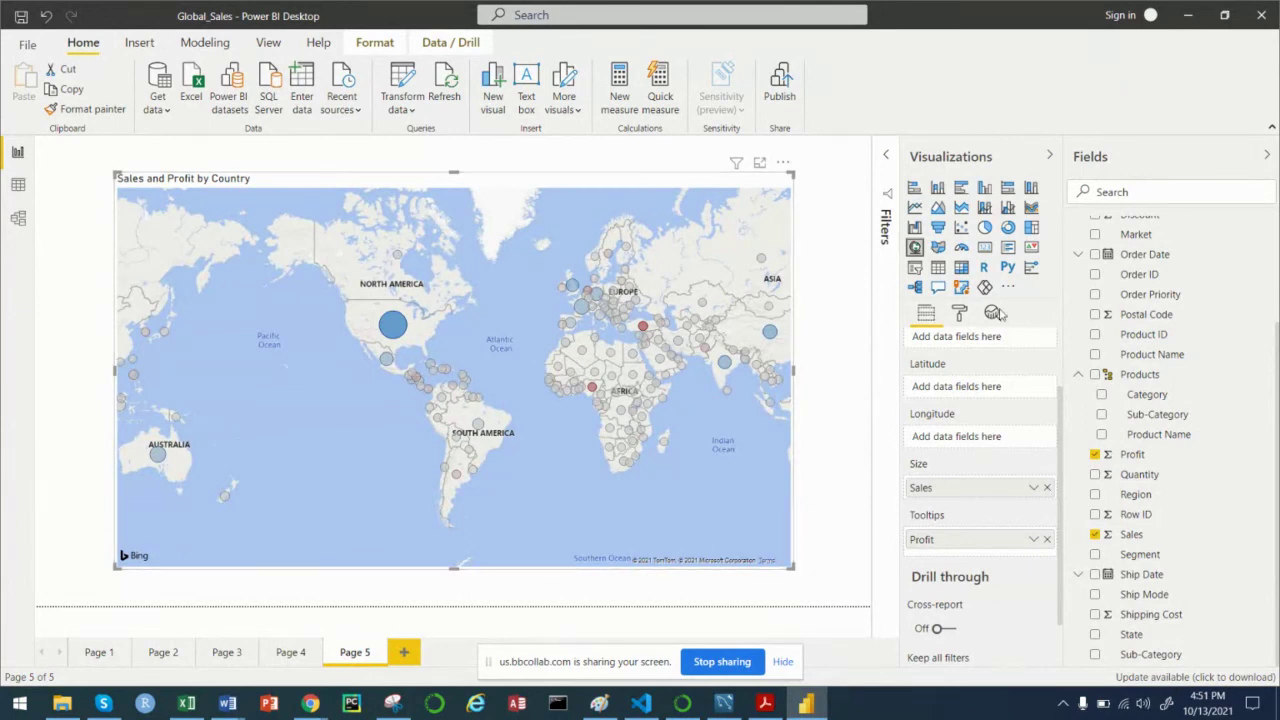
Step: Try adding the State field to the map as its legend alongside the Country location
{"action": "scroll", "coordinate": [1002, 428], "scroll_direction": "up", "scroll_amount": 2}
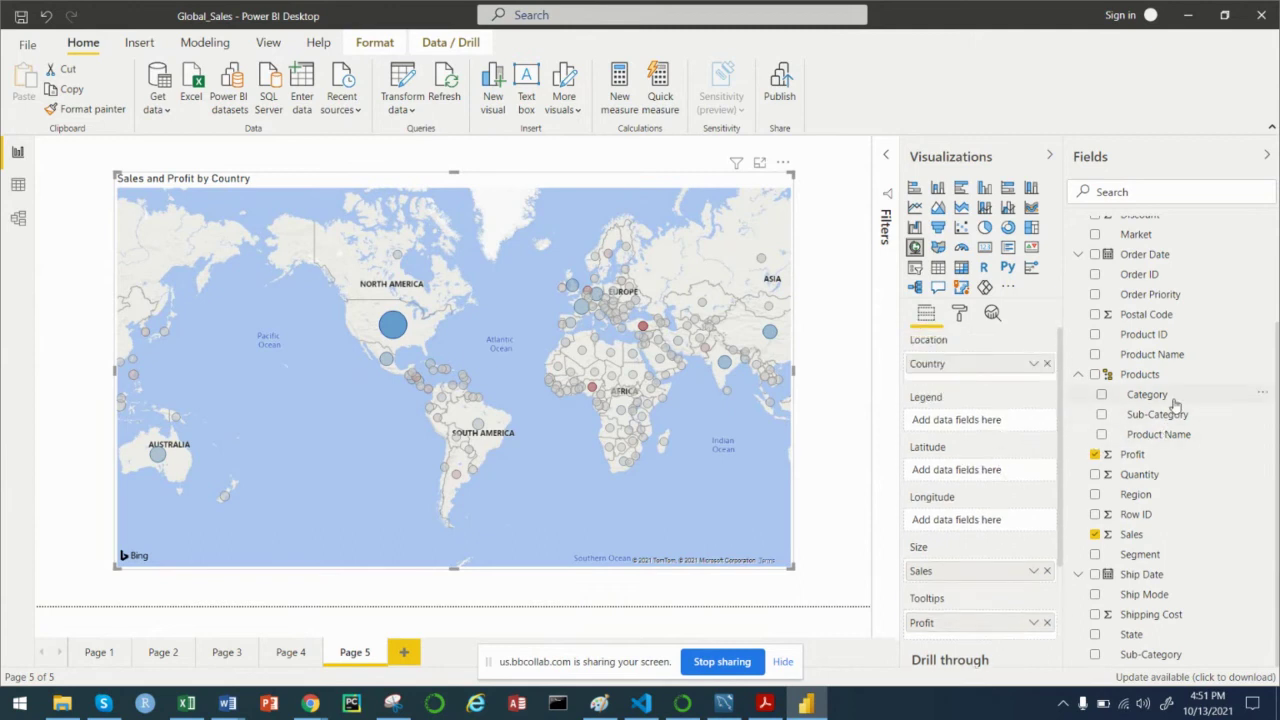
{"action": "scroll", "coordinate": [1165, 410], "scroll_direction": "up", "scroll_amount": 3}
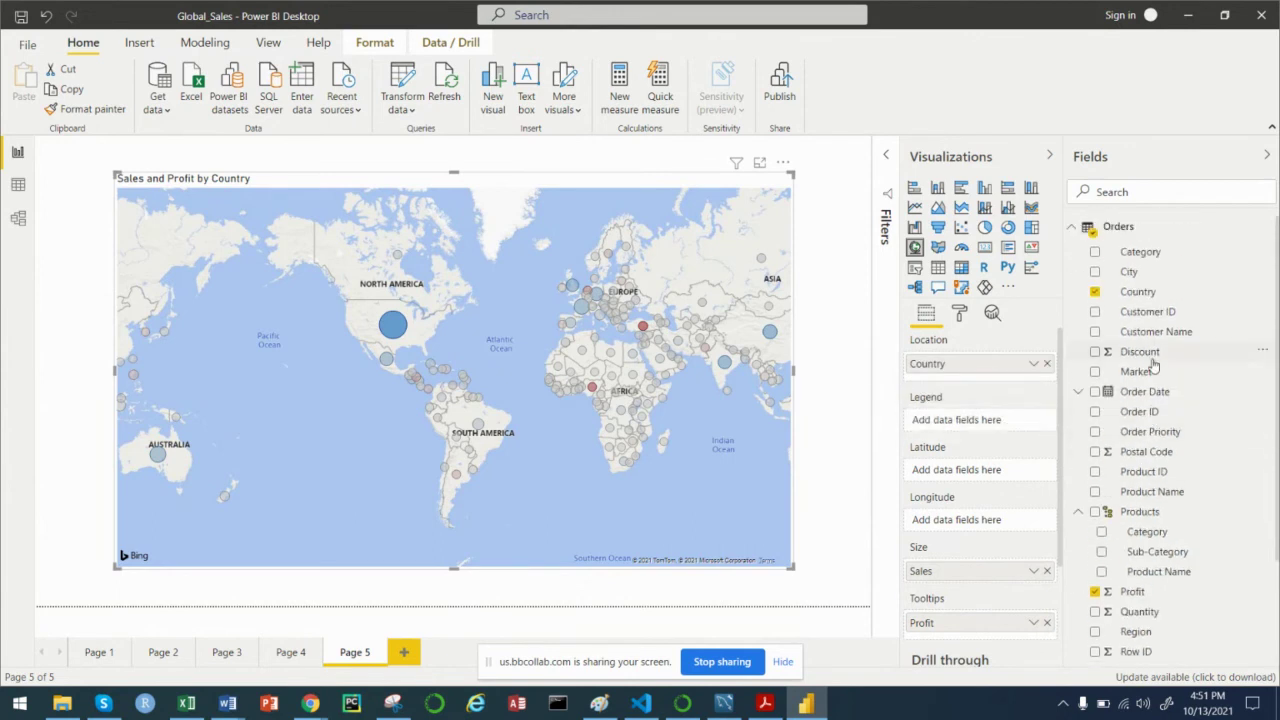
{"action": "scroll", "coordinate": [1160, 390], "scroll_direction": "down", "scroll_amount": 2}
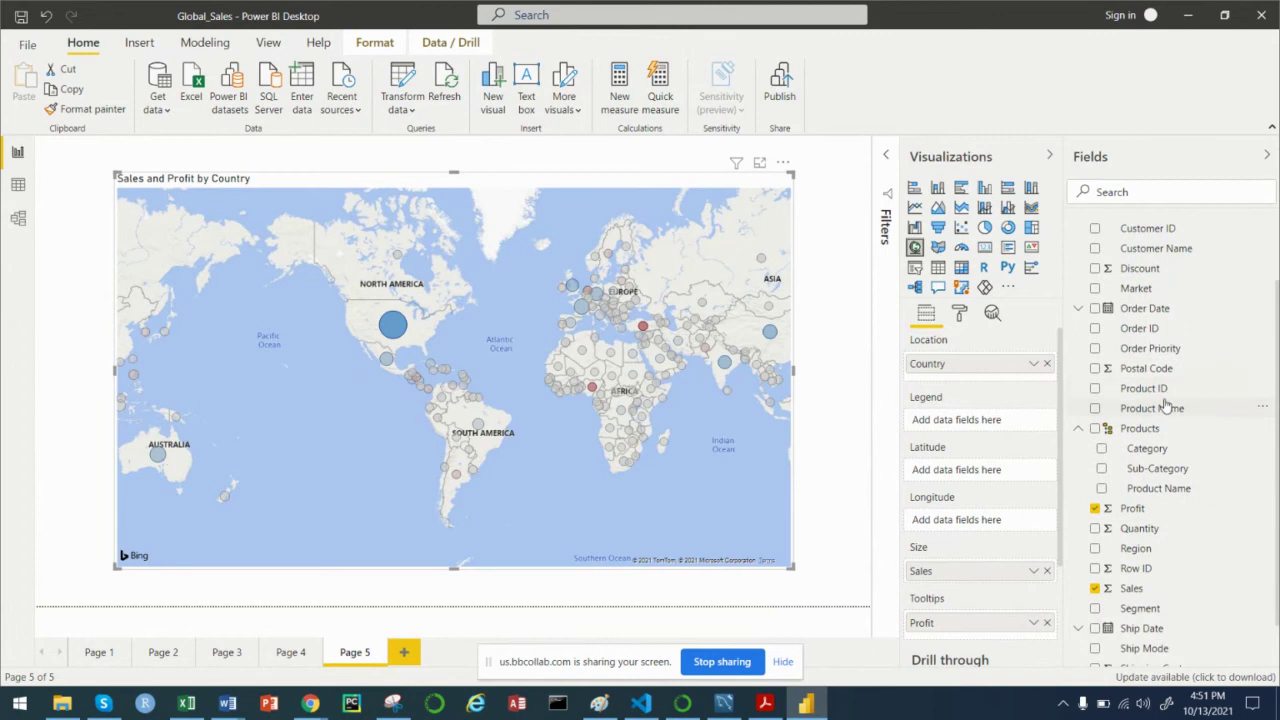
{"action": "scroll", "coordinate": [1165, 404], "scroll_direction": "down", "scroll_amount": 1}
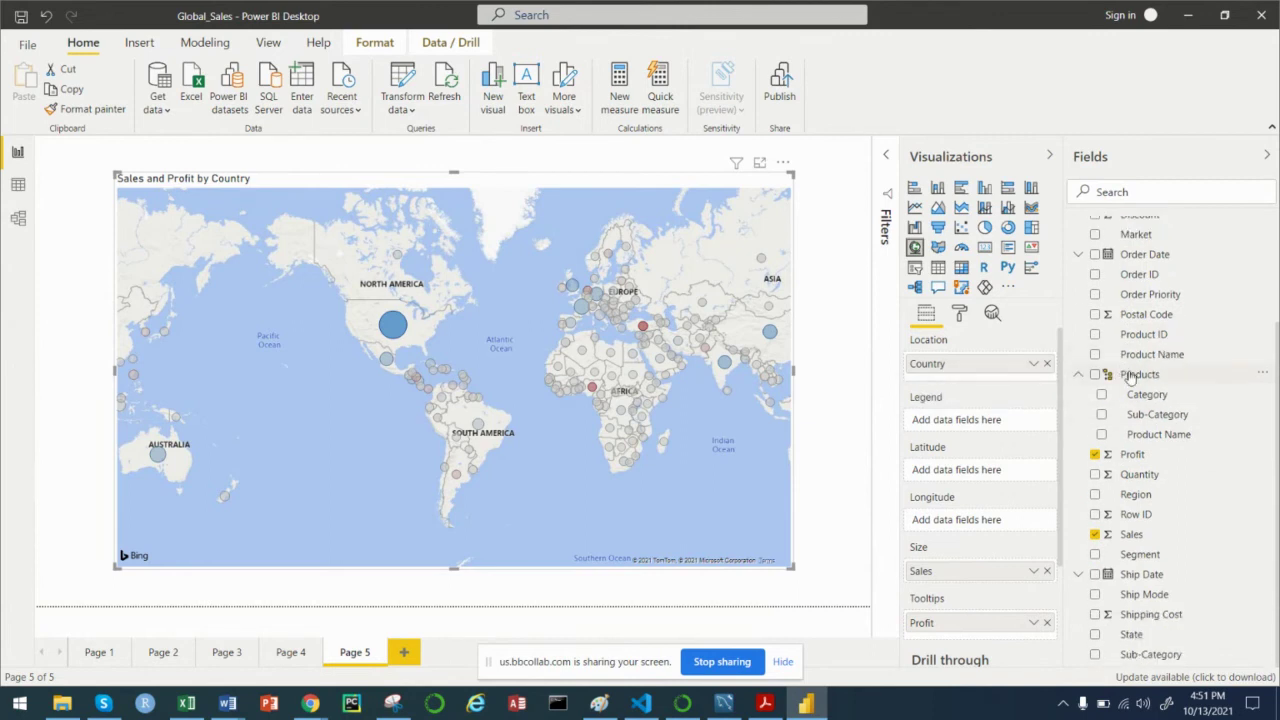
{"action": "left_click", "coordinate": [1095, 636]}
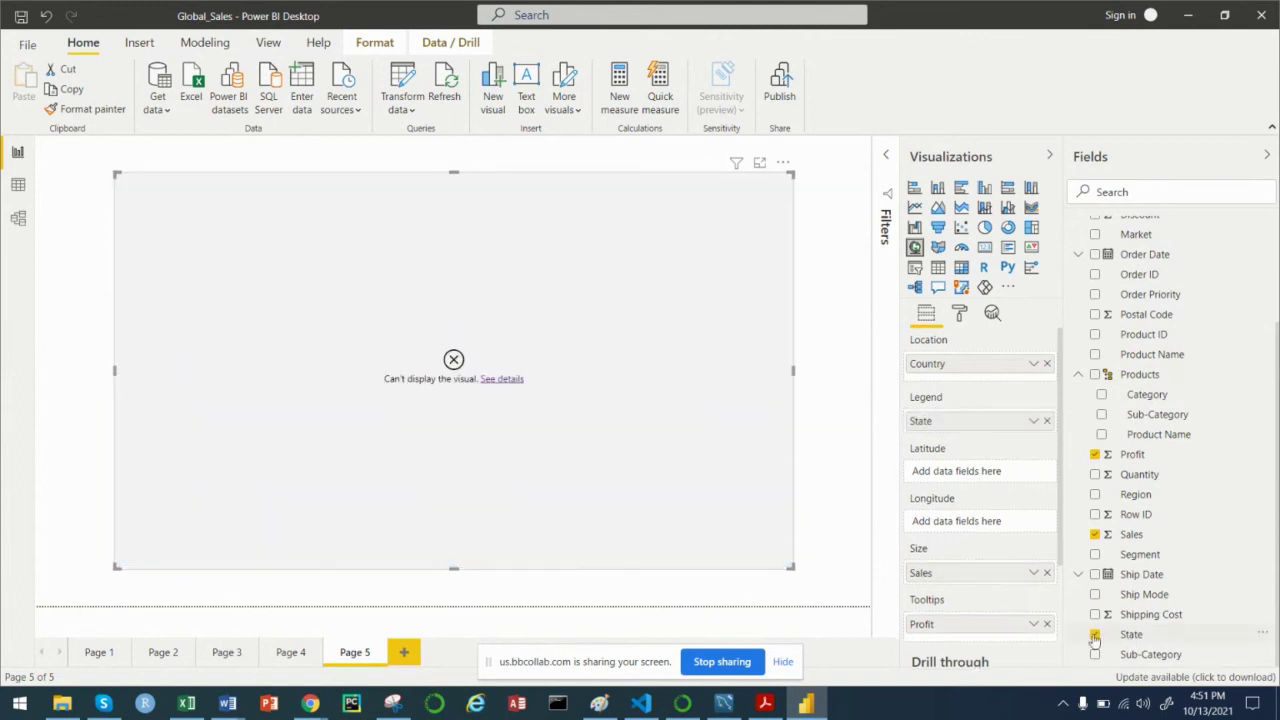
{"action": "left_click", "coordinate": [1095, 636]}
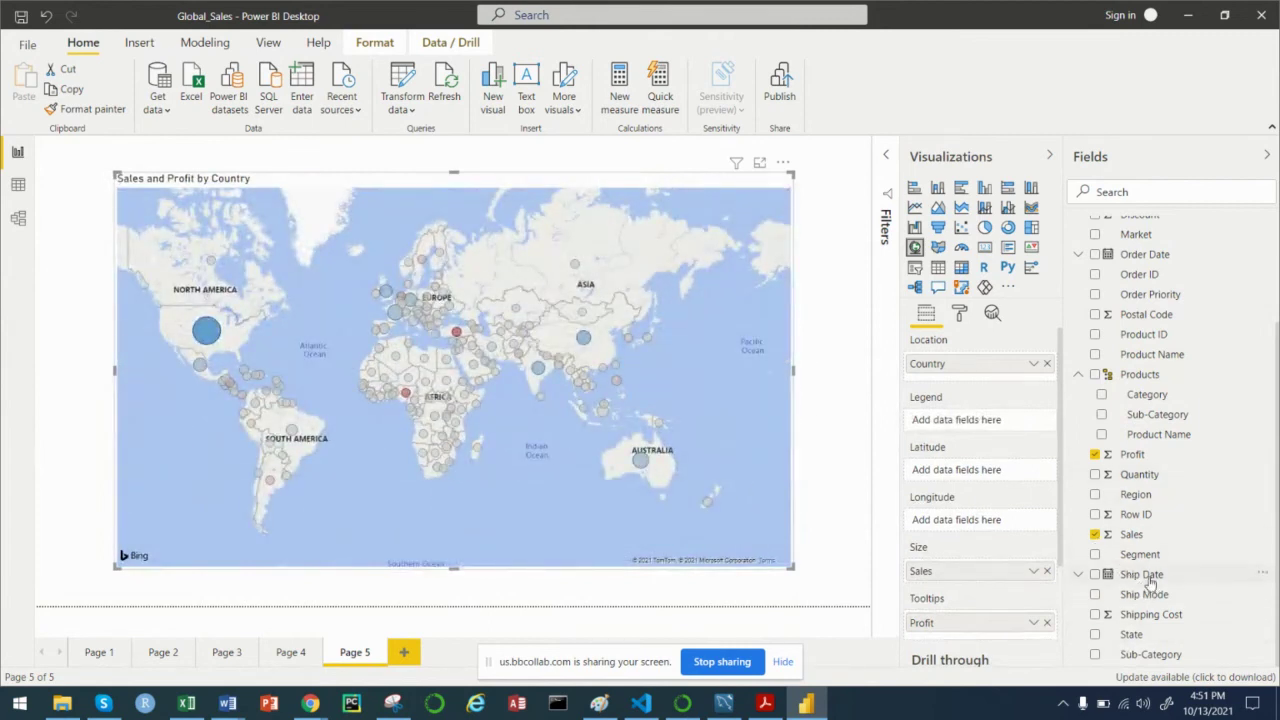
Step: Replace Country with State as the map's location field
{"action": "left_click_drag", "start_coordinate": [1137, 638], "coordinate": [967, 379]}
{"action": "left_click", "coordinate": [1047, 363]}
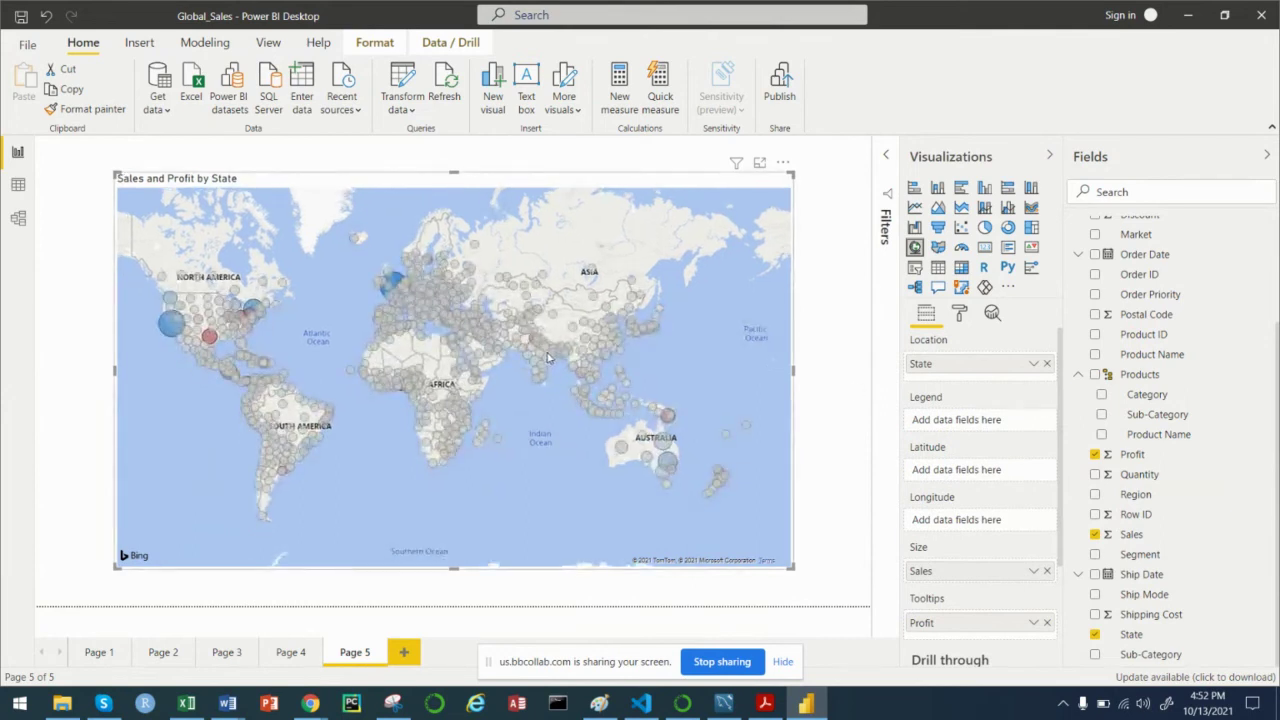
{"action": "mouse_move", "coordinate": [553, 357]}
{"action": "left_click_drag", "start_coordinate": [320, 345], "coordinate": [476, 375]}
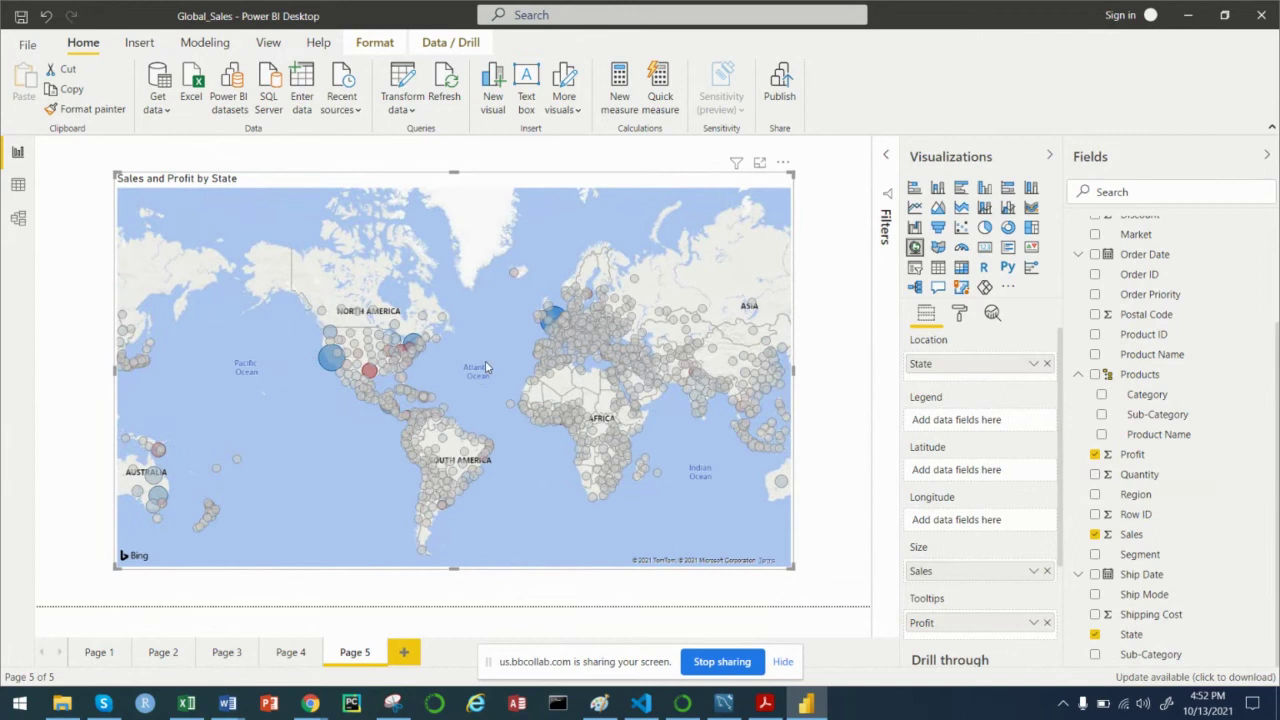
{"action": "scroll", "coordinate": [429, 363], "scroll_direction": "up", "scroll_amount": 4}
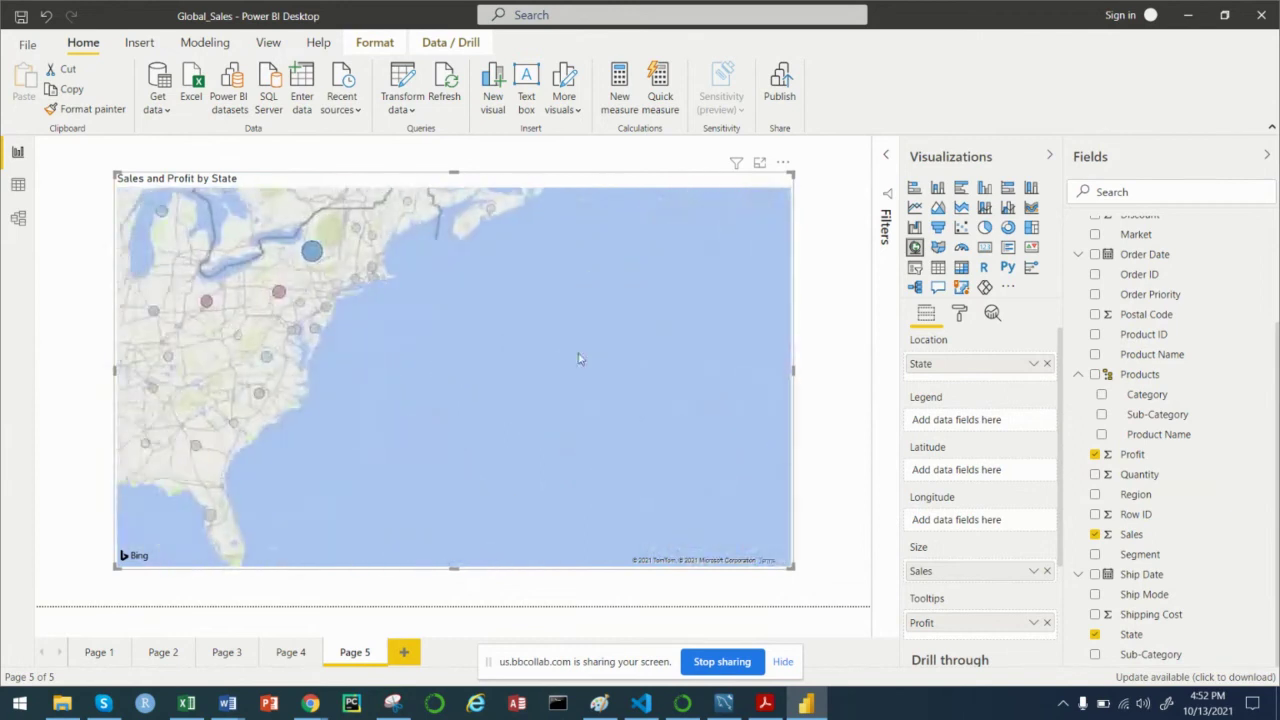
Step: Compare the sales and profit tooltips of United States bubbles, including California, New York, Texas, Ohio, Virginia and Washington
{"action": "scroll", "coordinate": [578, 359], "scroll_direction": "down", "scroll_amount": 3}
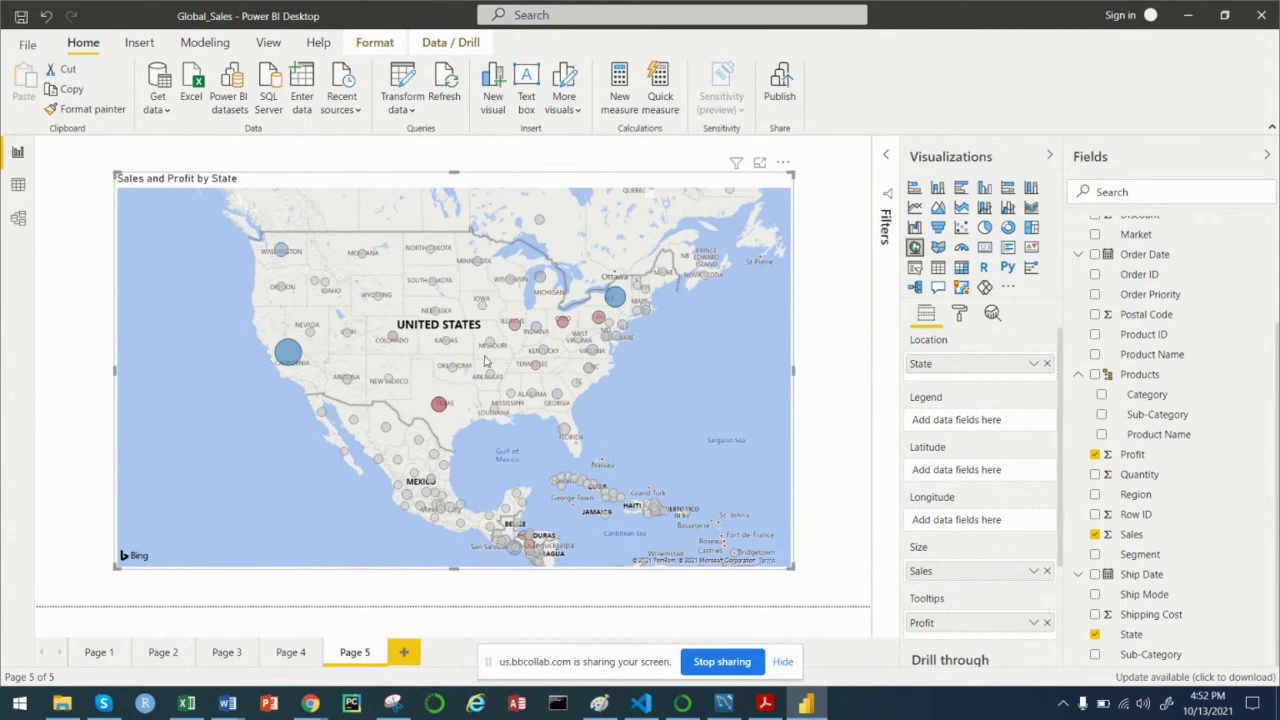
{"action": "mouse_move", "coordinate": [294, 362]}
{"action": "mouse_move", "coordinate": [617, 305]}
{"action": "mouse_move", "coordinate": [438, 408]}
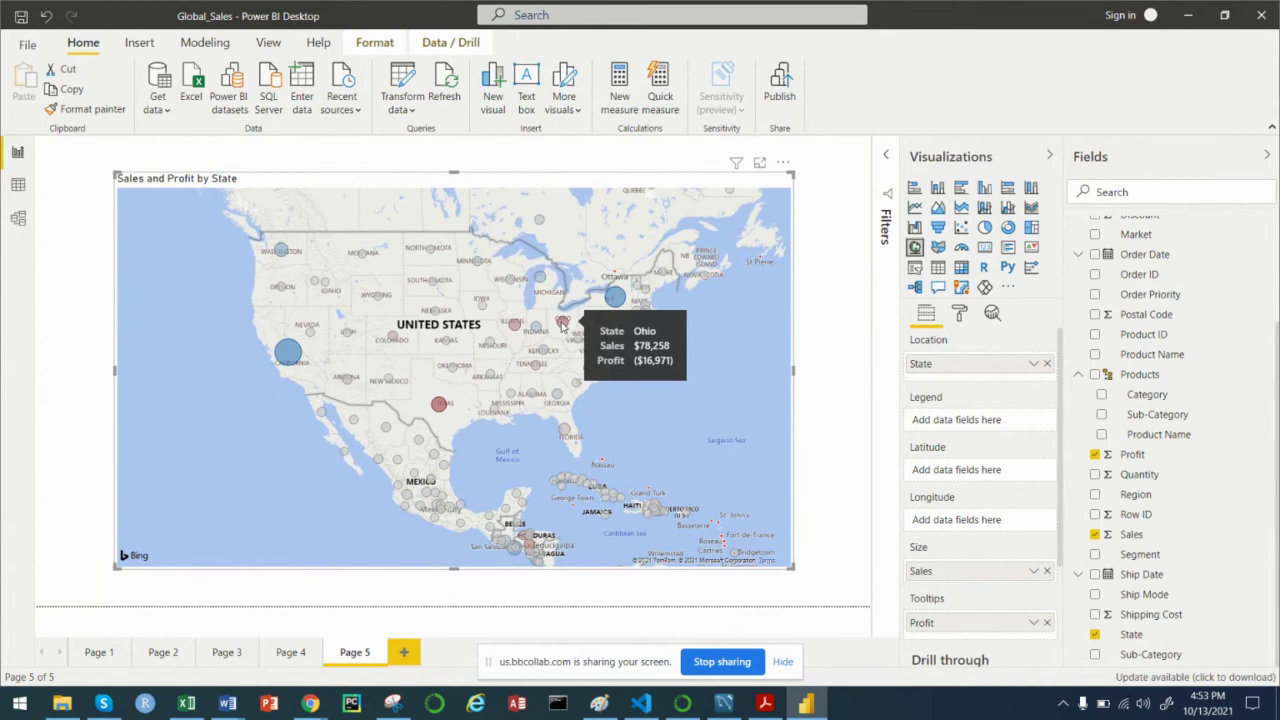
{"action": "mouse_move", "coordinate": [514, 327]}
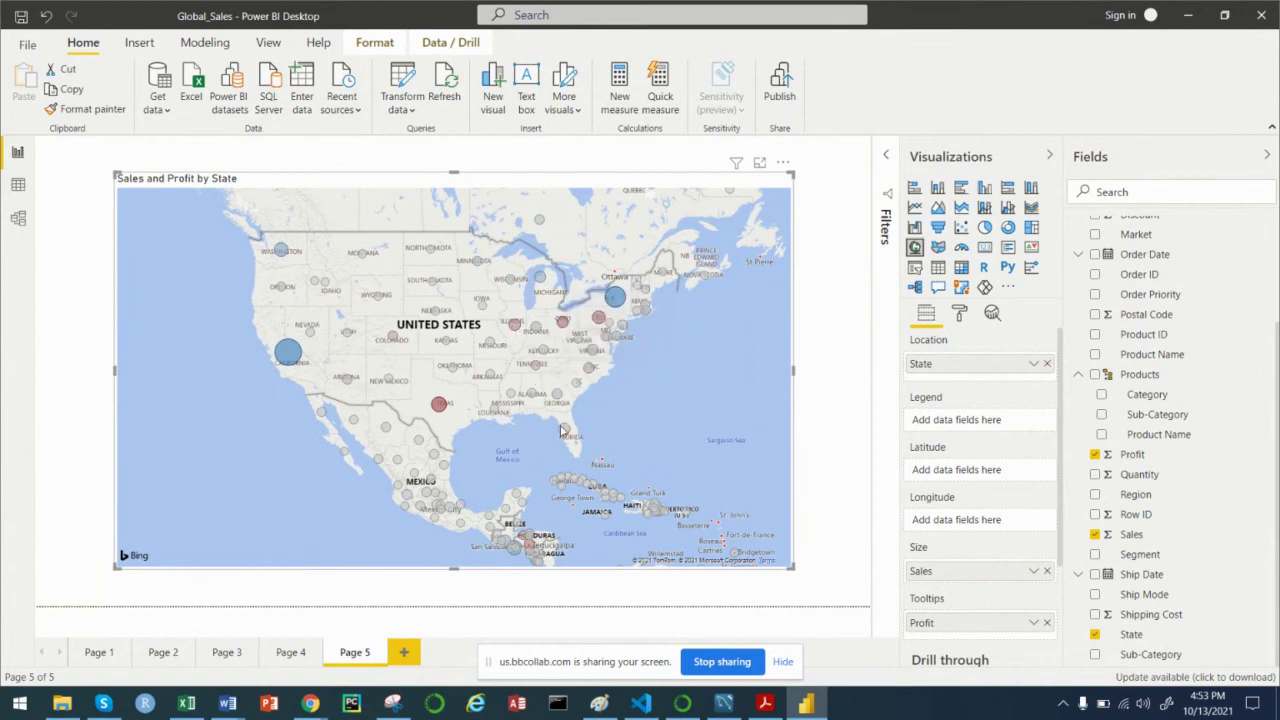
{"action": "mouse_move", "coordinate": [562, 430]}
{"action": "mouse_move", "coordinate": [593, 352]}
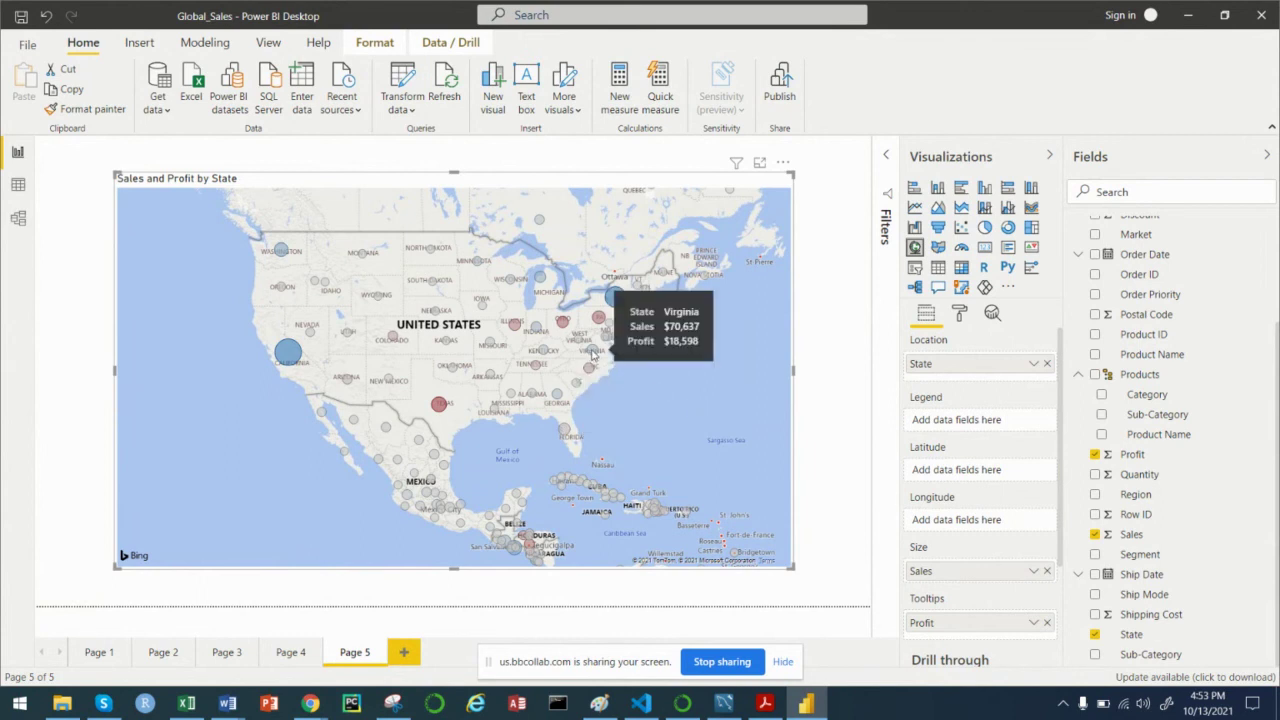
{"action": "mouse_move", "coordinate": [284, 256]}
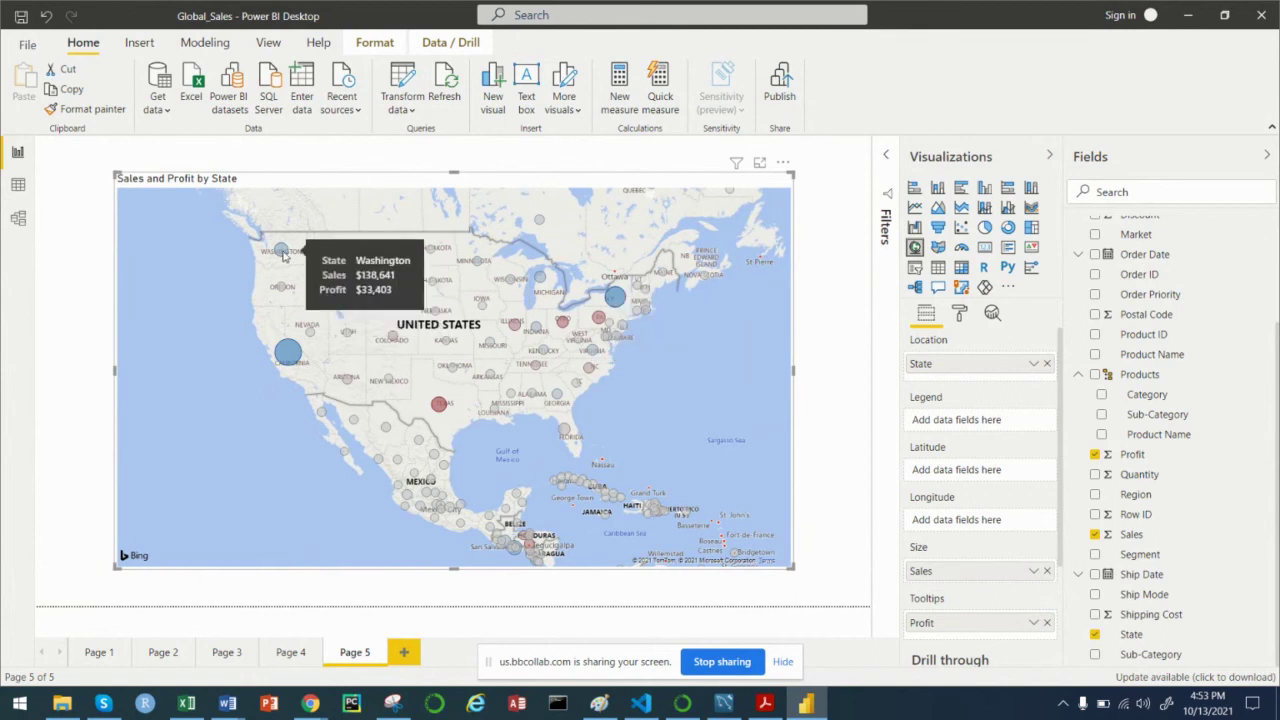
Step: Examine the state bubbles across Turkey, checking the sales and profit of Istanbul, Ankara and Izmir
{"action": "left_click_drag", "start_coordinate": [734, 399], "coordinate": [394, 366]}
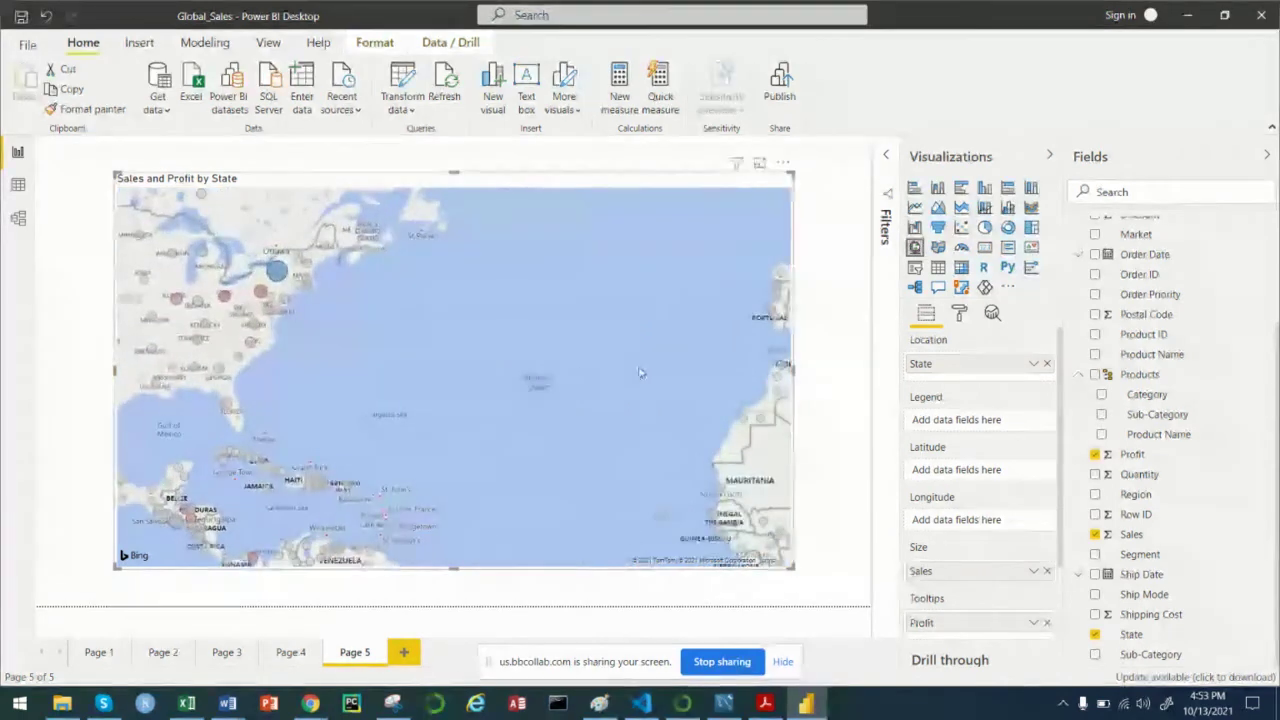
{"action": "left_click_drag", "start_coordinate": [640, 373], "coordinate": [183, 473]}
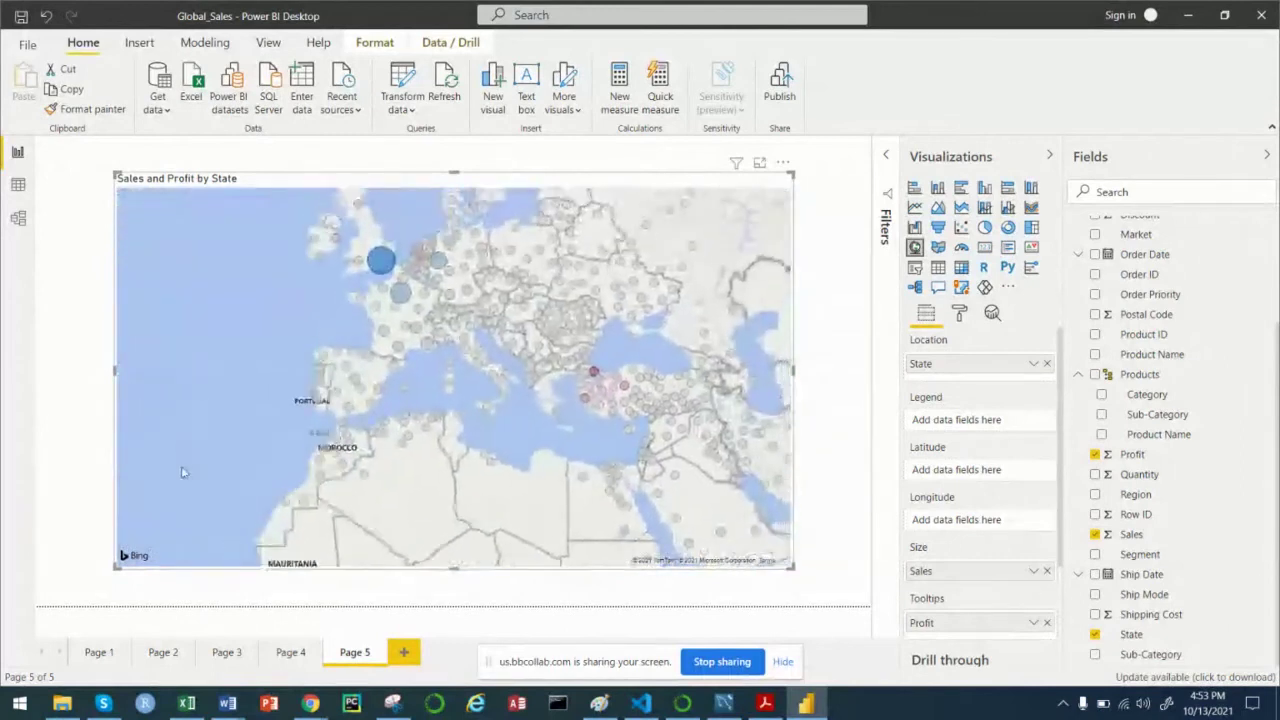
{"action": "scroll", "coordinate": [600, 457], "scroll_direction": "up", "scroll_amount": 2}
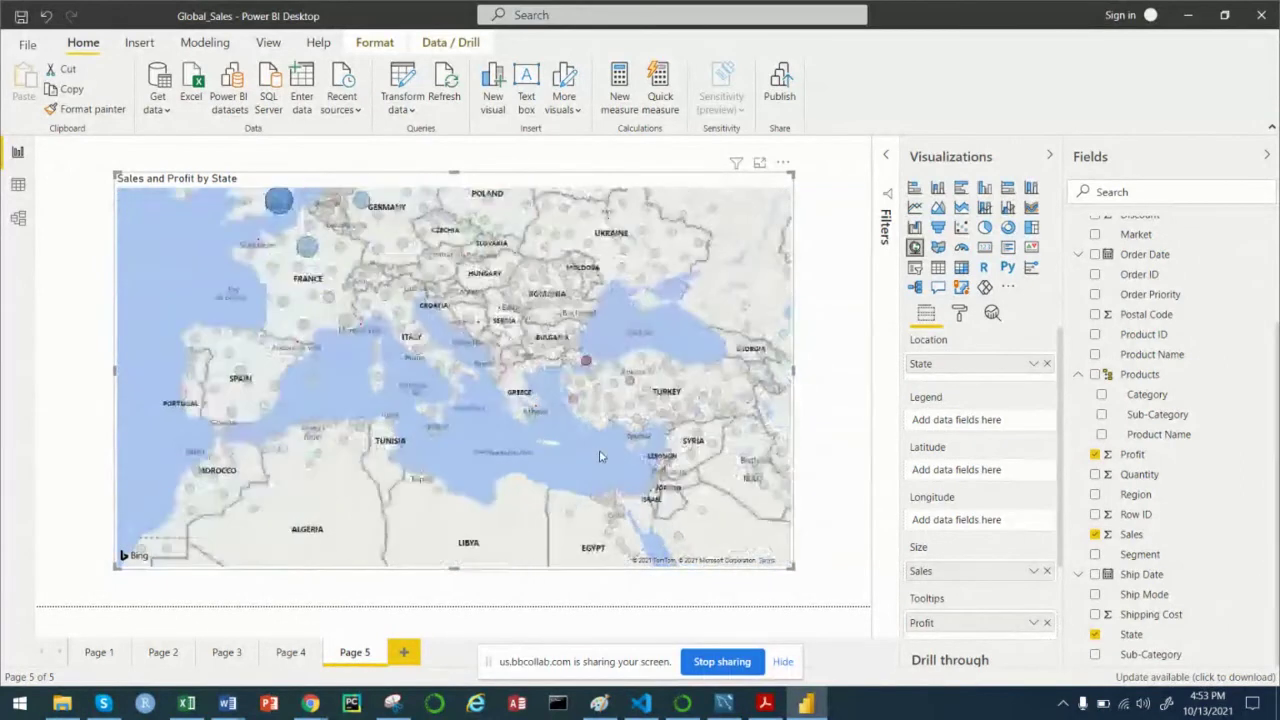
{"action": "scroll", "coordinate": [600, 457], "scroll_direction": "up", "scroll_amount": 3}
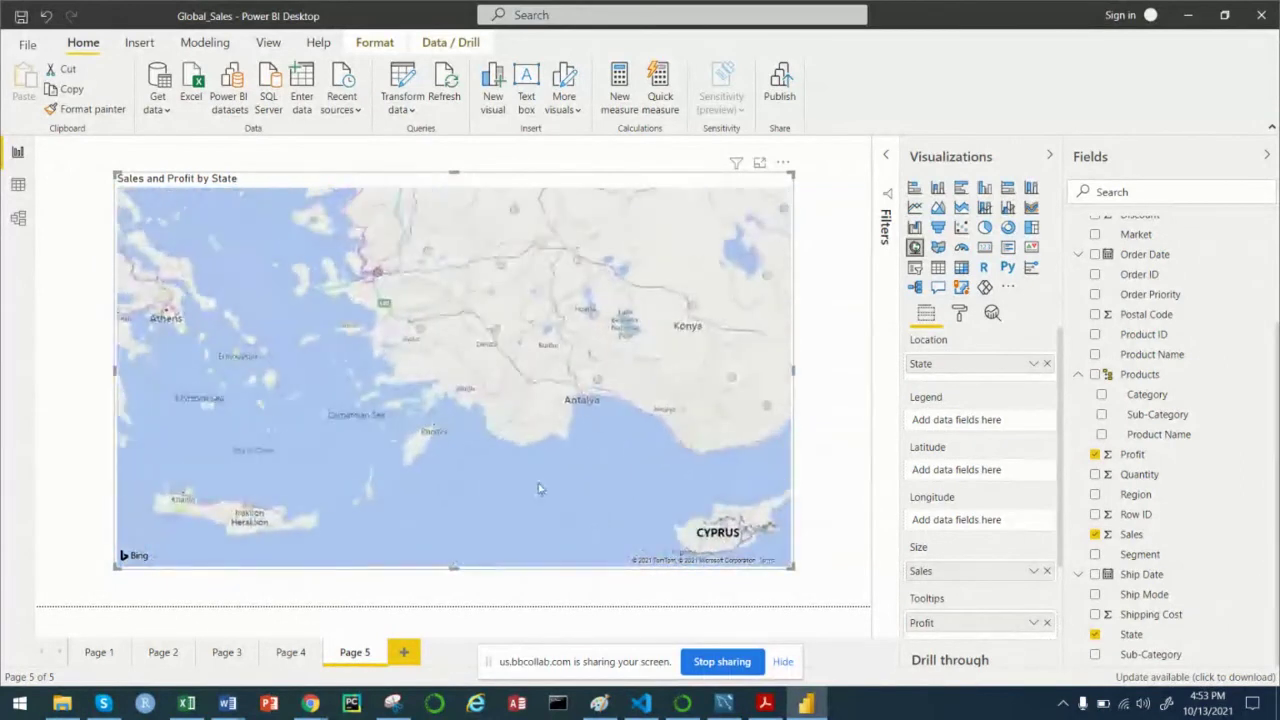
{"action": "scroll", "coordinate": [538, 470], "scroll_direction": "down", "scroll_amount": 3}
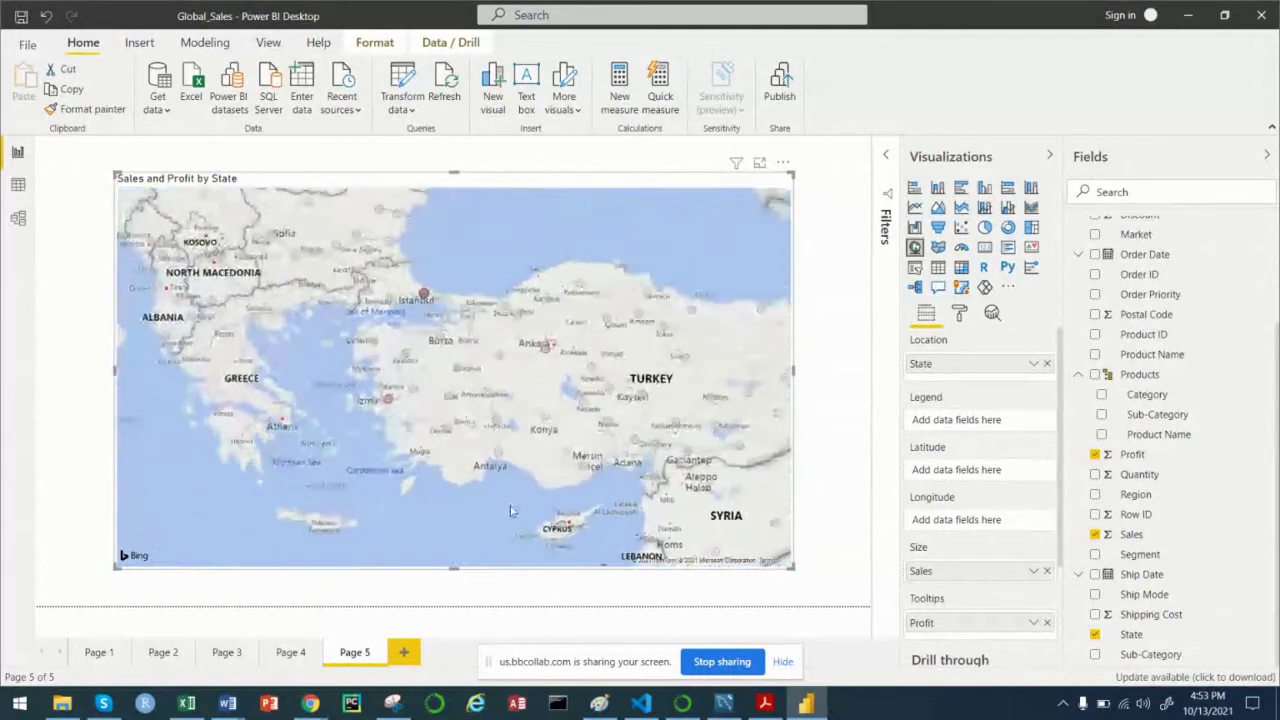
{"action": "left_click_drag", "start_coordinate": [510, 511], "coordinate": [408, 476]}
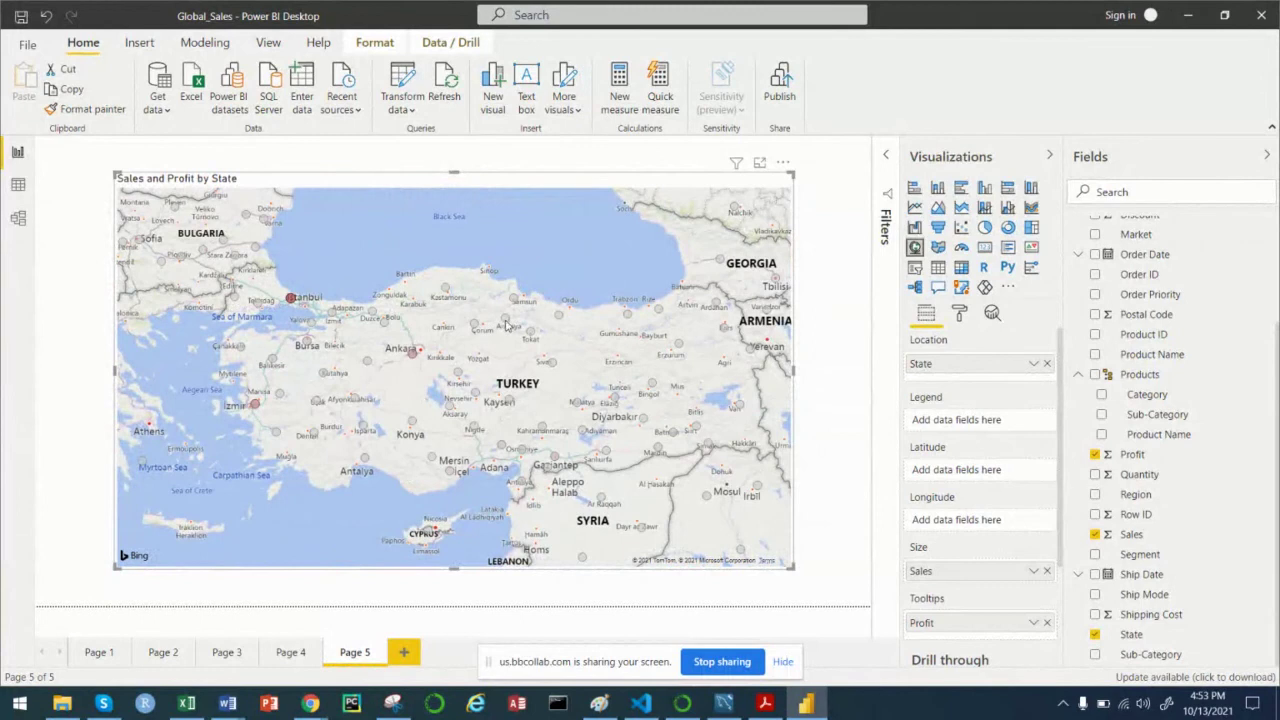
{"action": "mouse_move", "coordinate": [509, 325]}
{"action": "mouse_move", "coordinate": [291, 304]}
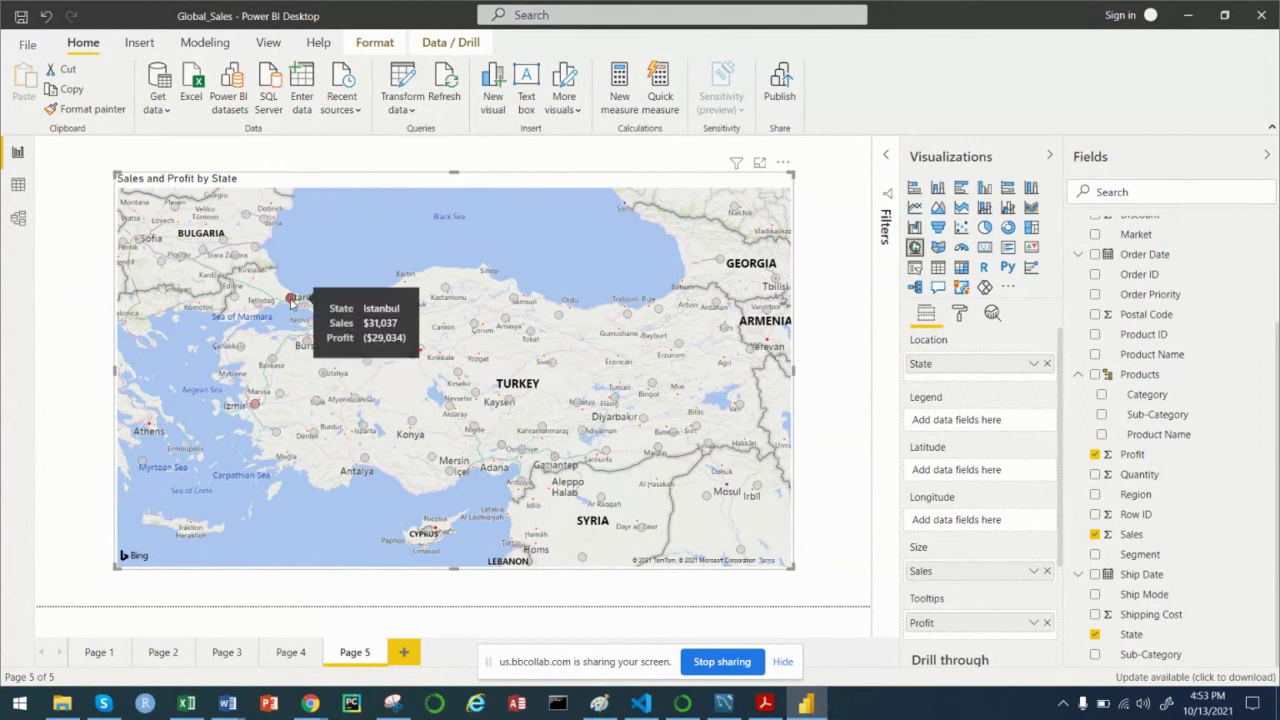
{"action": "mouse_move", "coordinate": [414, 358]}
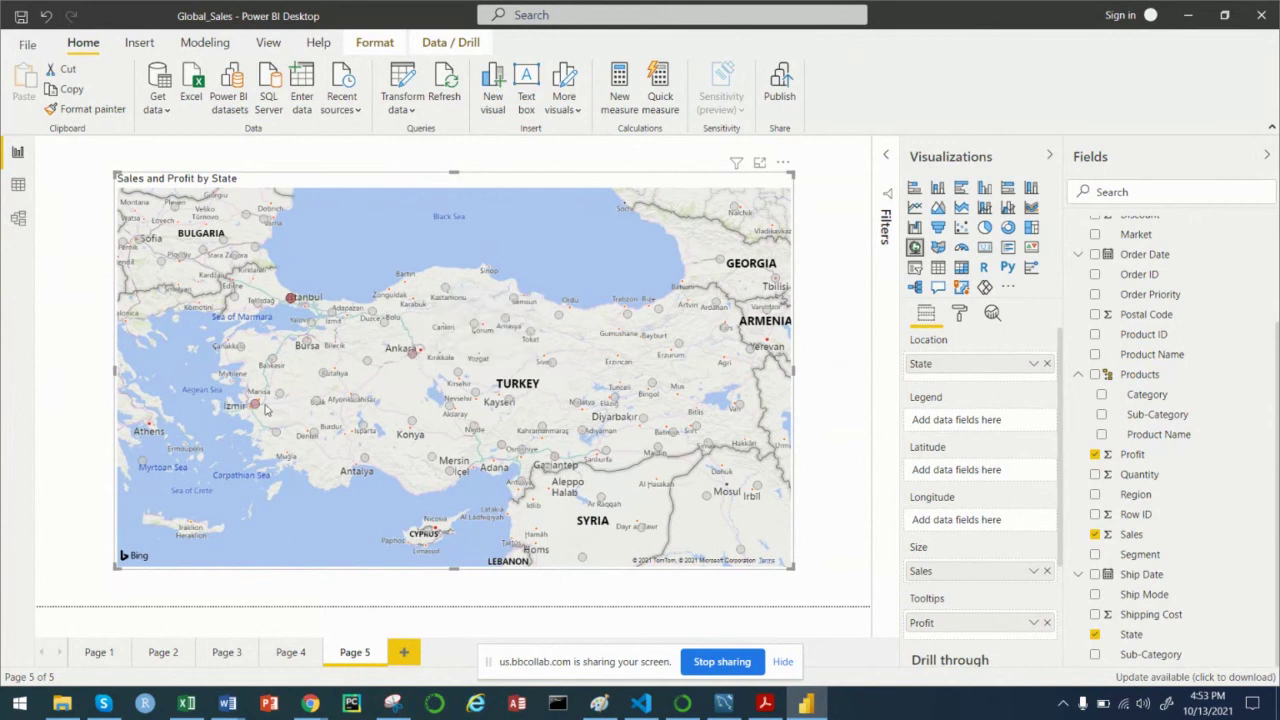
{"action": "mouse_move", "coordinate": [256, 404]}
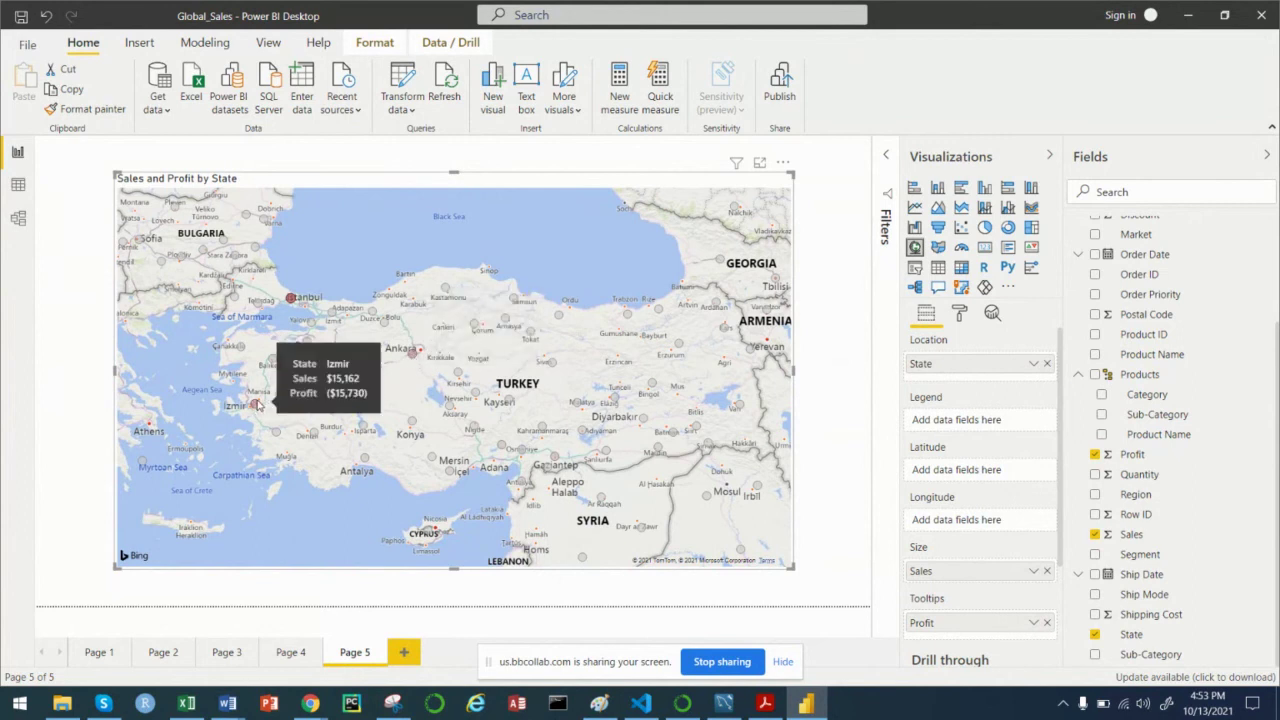
Step: Return to the world view and inspect the state bubbles in Europe and California
{"action": "scroll", "coordinate": [367, 265], "scroll_direction": "down", "scroll_amount": 3}
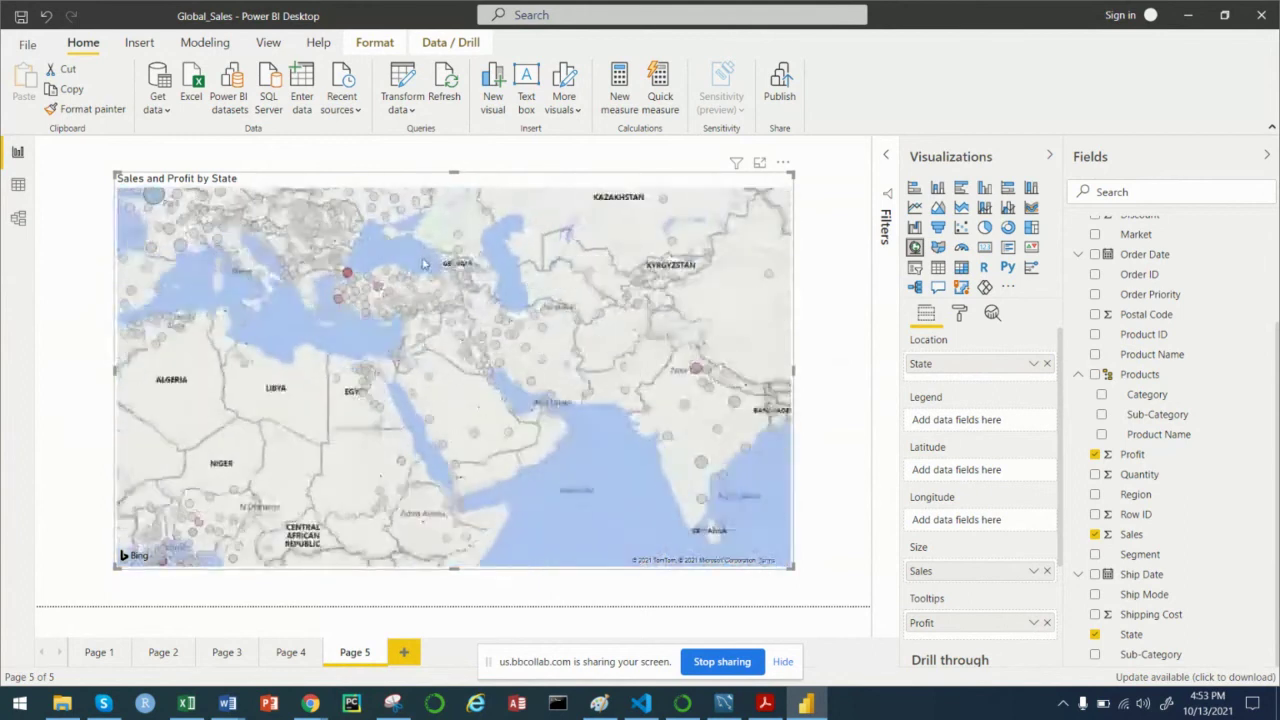
{"action": "scroll", "coordinate": [423, 264], "scroll_direction": "down", "scroll_amount": 1}
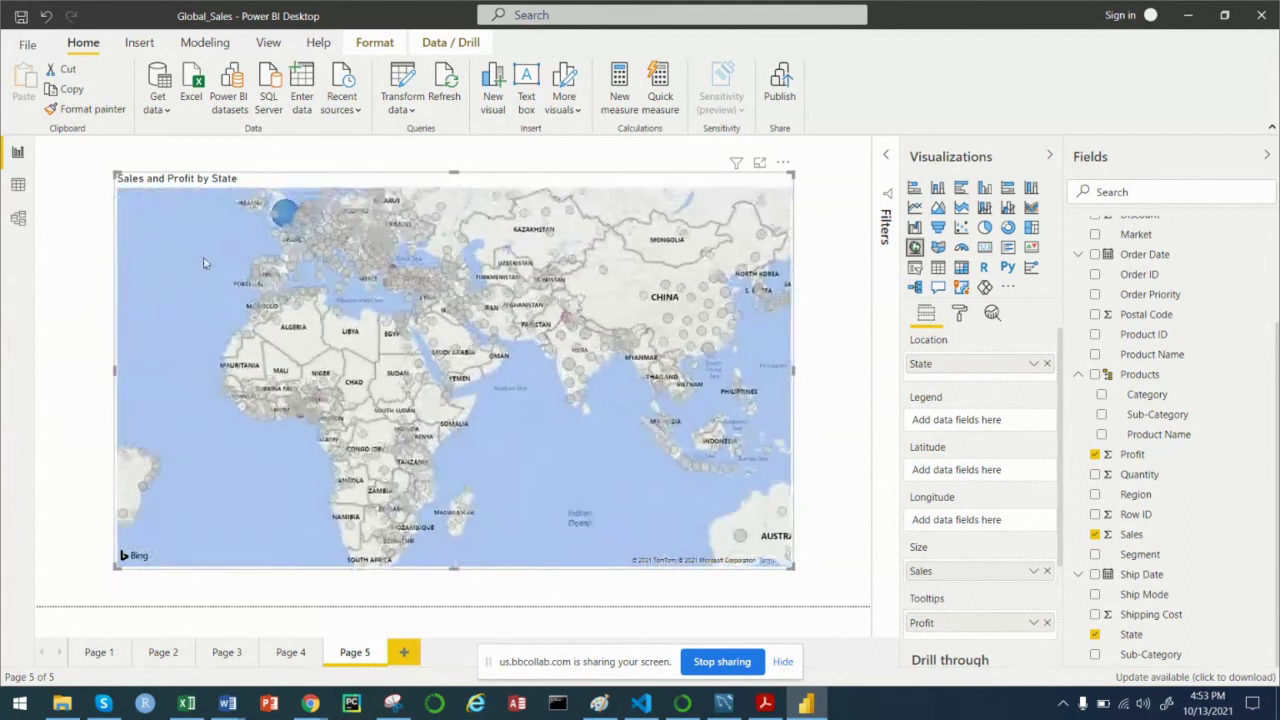
{"action": "scroll", "coordinate": [281, 316], "scroll_direction": "down", "scroll_amount": 3}
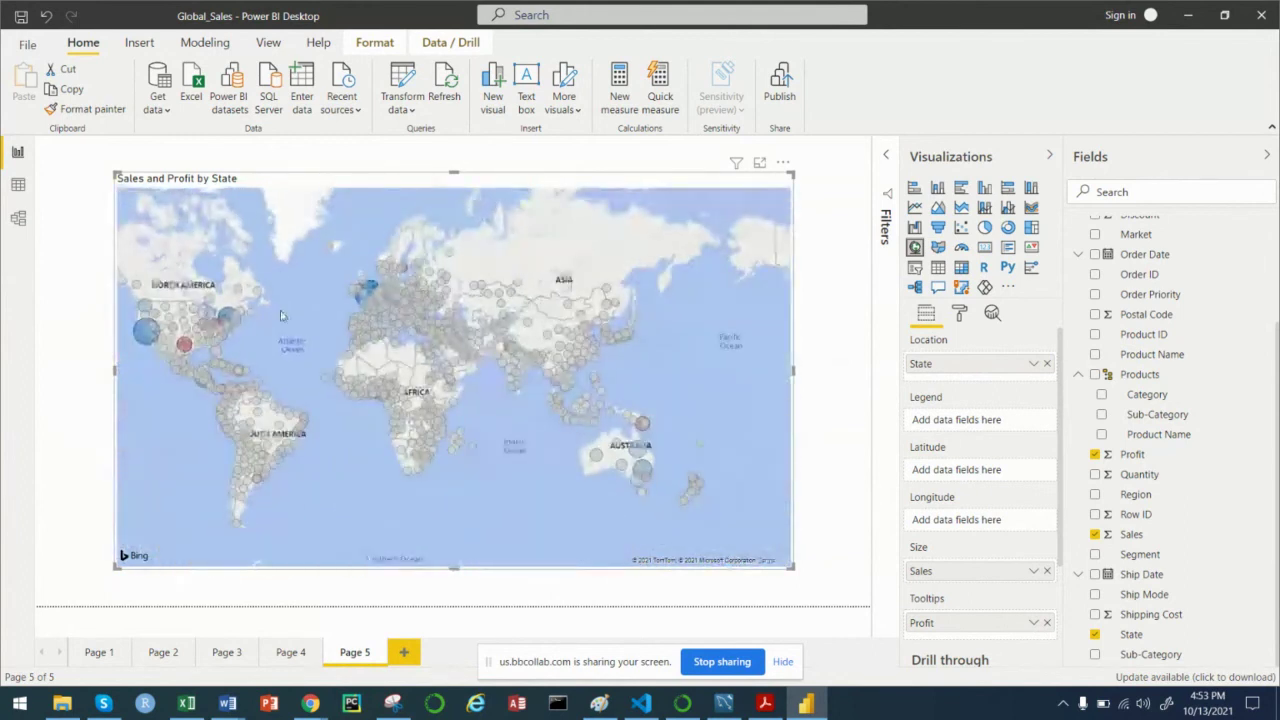
{"action": "left_click_drag", "start_coordinate": [281, 316], "coordinate": [322, 314]}
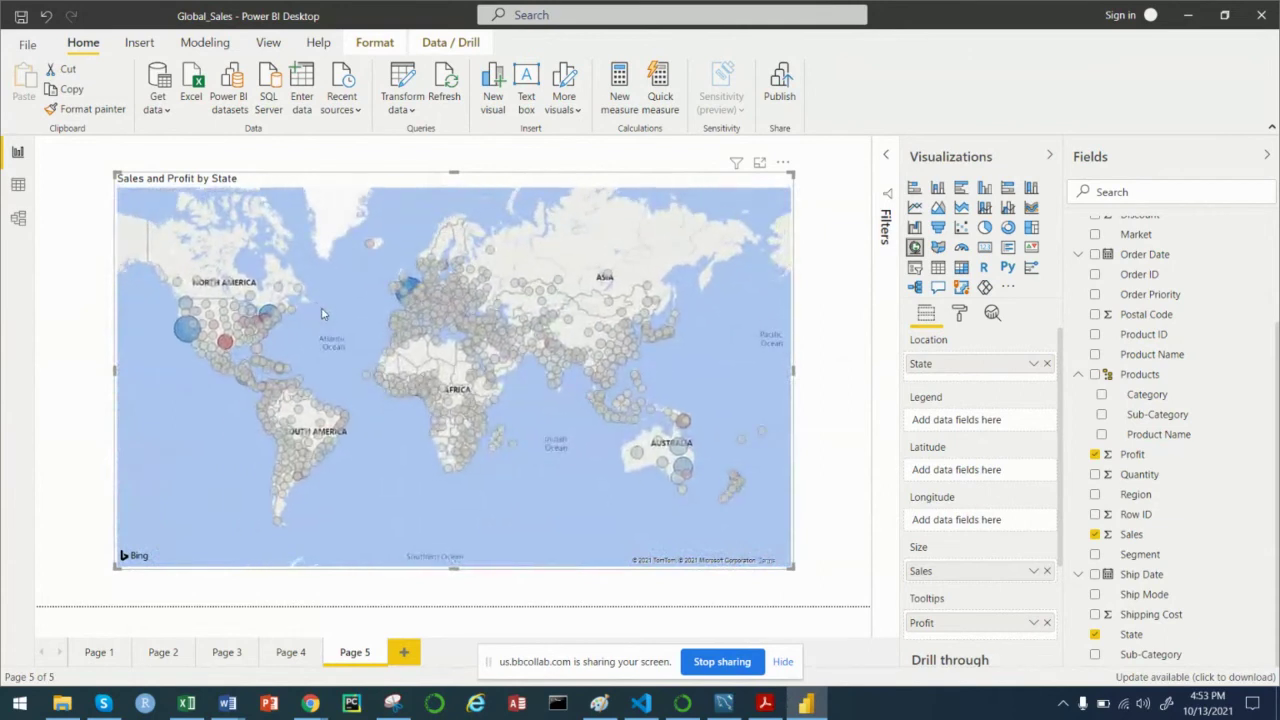
{"action": "mouse_move", "coordinate": [414, 331]}
{"action": "mouse_move", "coordinate": [188, 338]}
Step: Move the map to the right edge of the page and add a compact Category slicer in the freed space beside it
{"action": "left_click_drag", "start_coordinate": [331, 188], "coordinate": [410, 147]}
{"action": "left_click", "coordinate": [122, 222]}
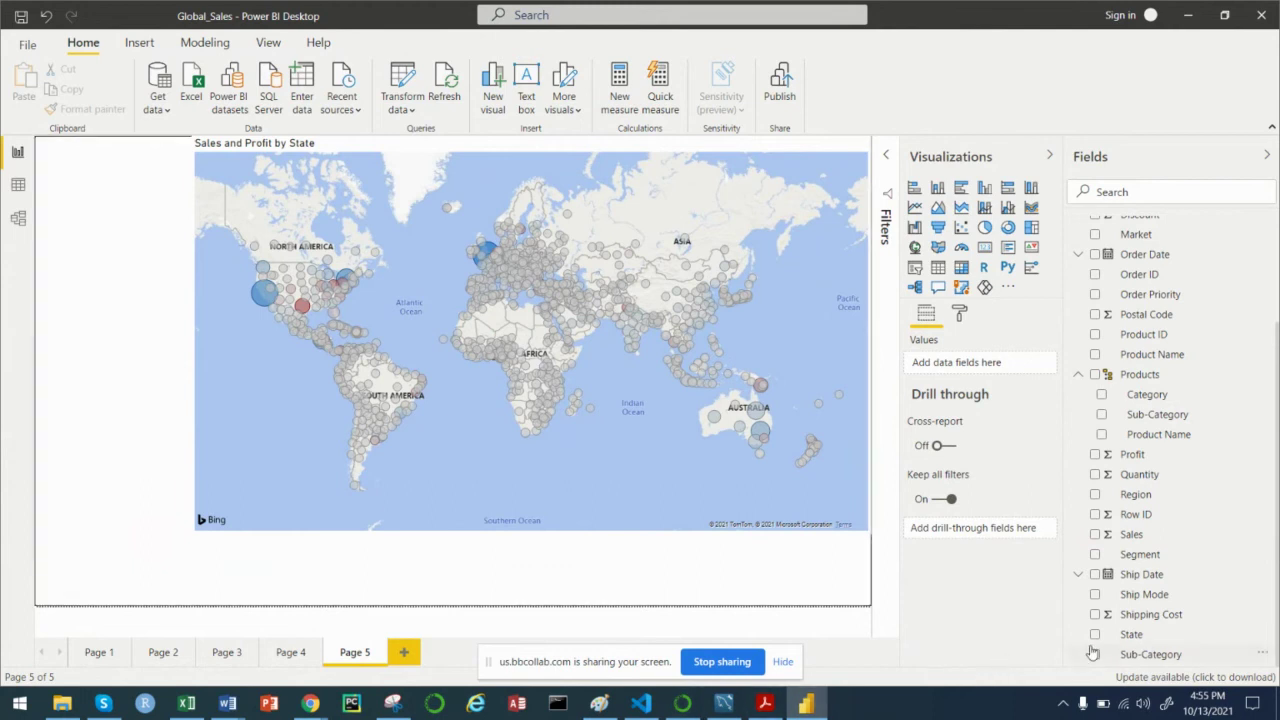
{"action": "scroll", "coordinate": [1150, 450], "scroll_direction": "up", "scroll_amount": 3}
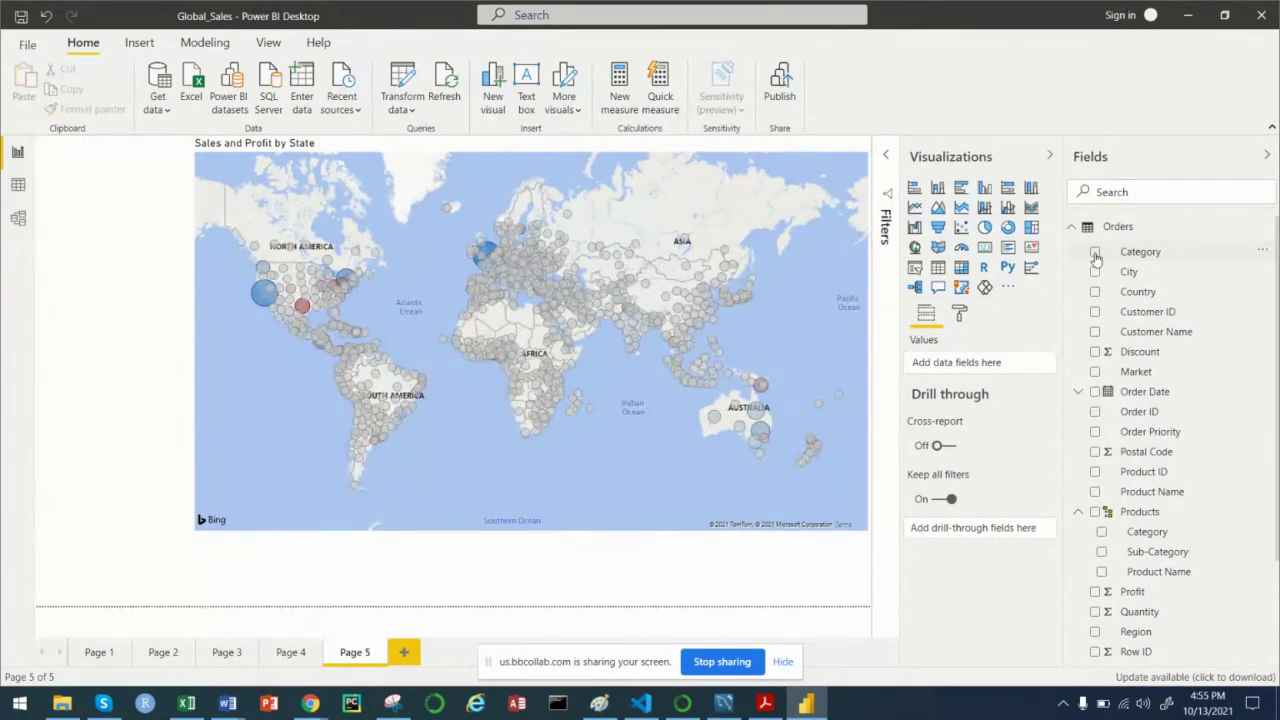
{"action": "left_click", "coordinate": [1095, 254]}
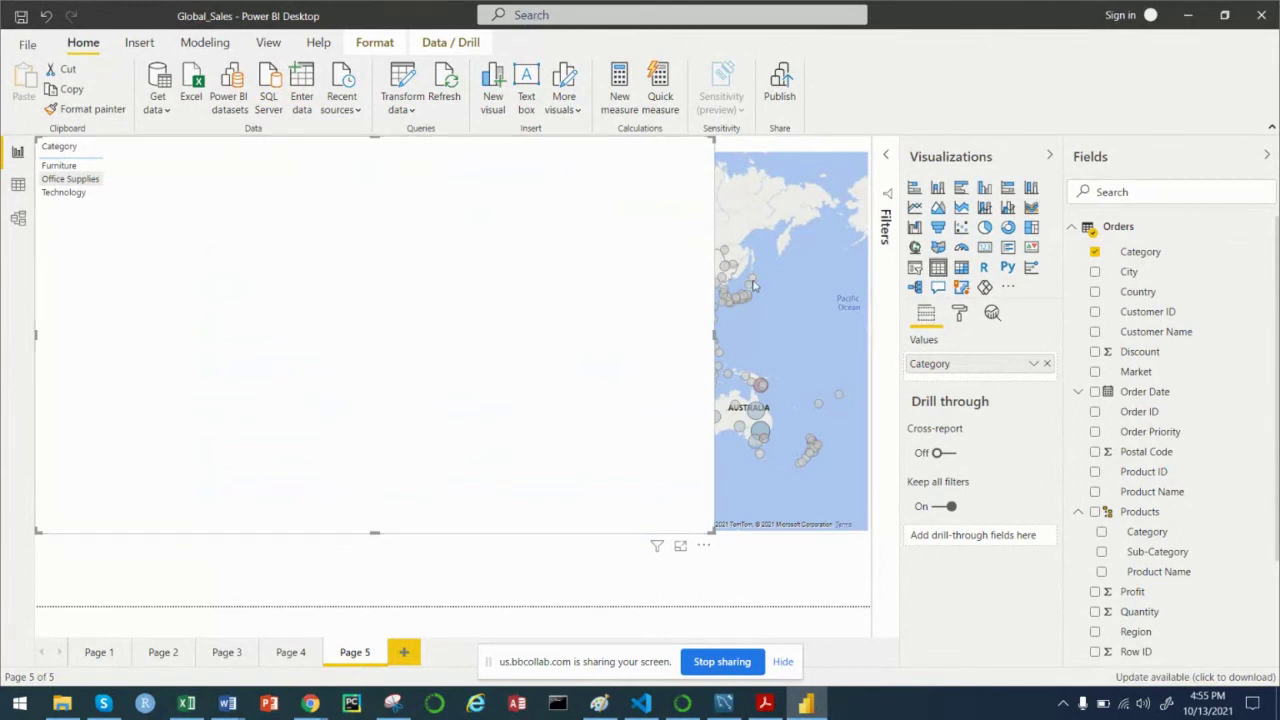
{"action": "left_click", "coordinate": [917, 274]}
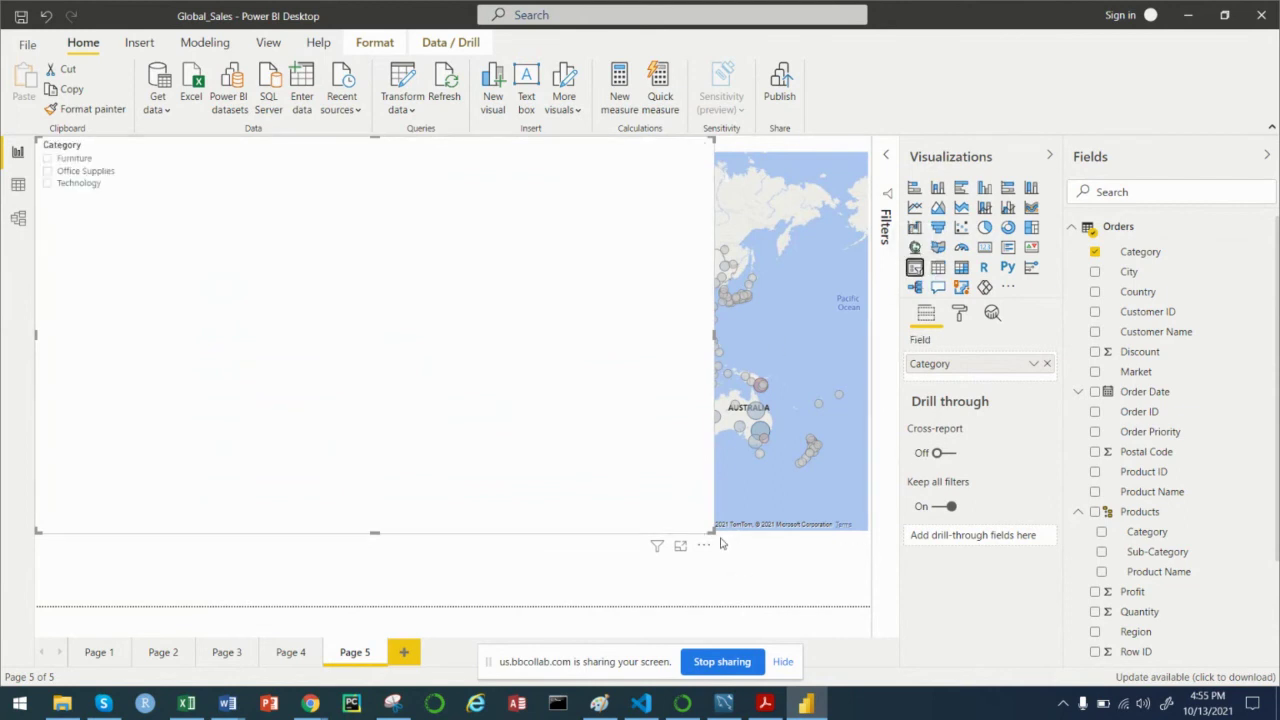
{"action": "left_click_drag", "start_coordinate": [714, 533], "coordinate": [142, 204]}
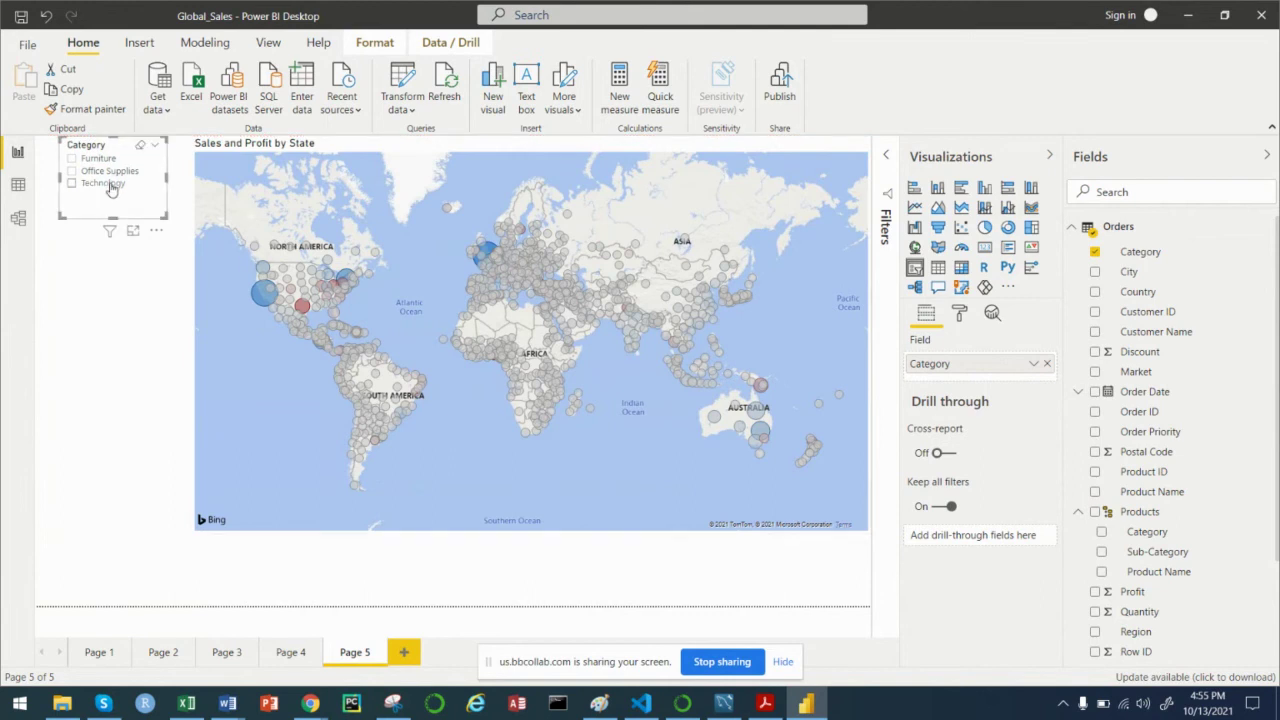
Step: Filter the map by Furniture, Office Supplies and Technology in turn, ending on Furniture, and examine the United States bubbles
{"action": "left_click", "coordinate": [71, 165]}
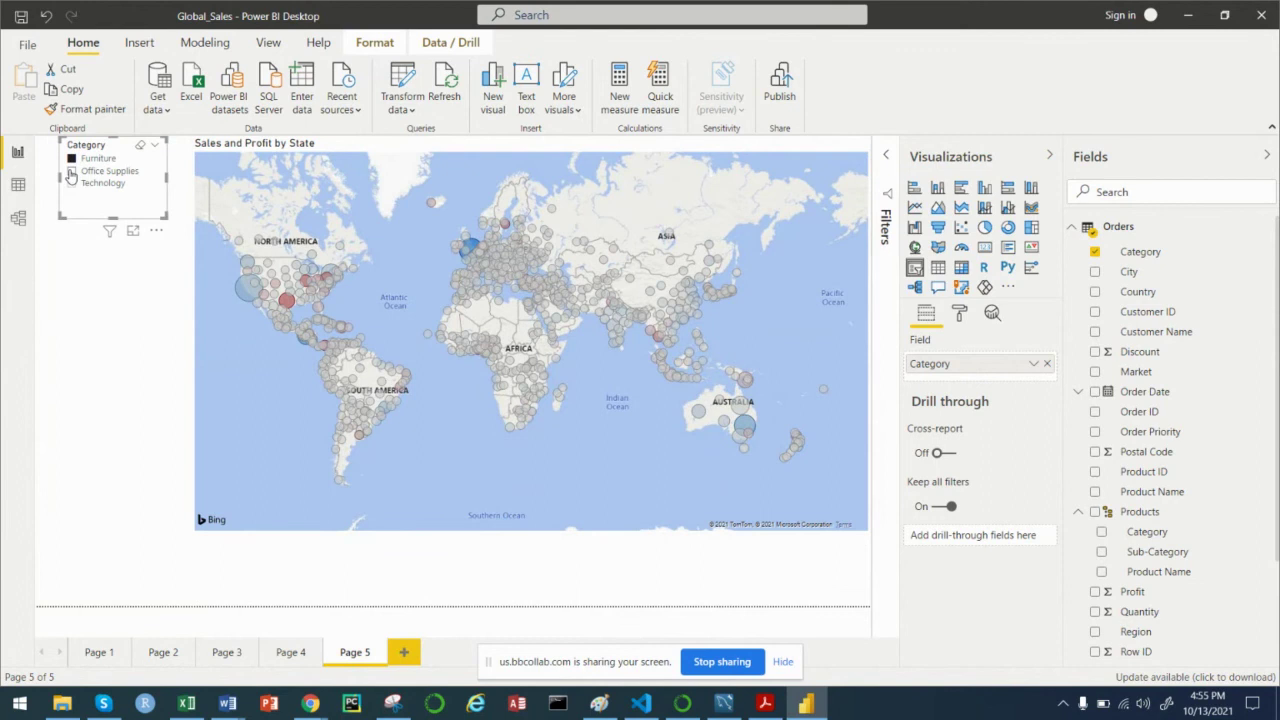
{"action": "left_click", "coordinate": [71, 173]}
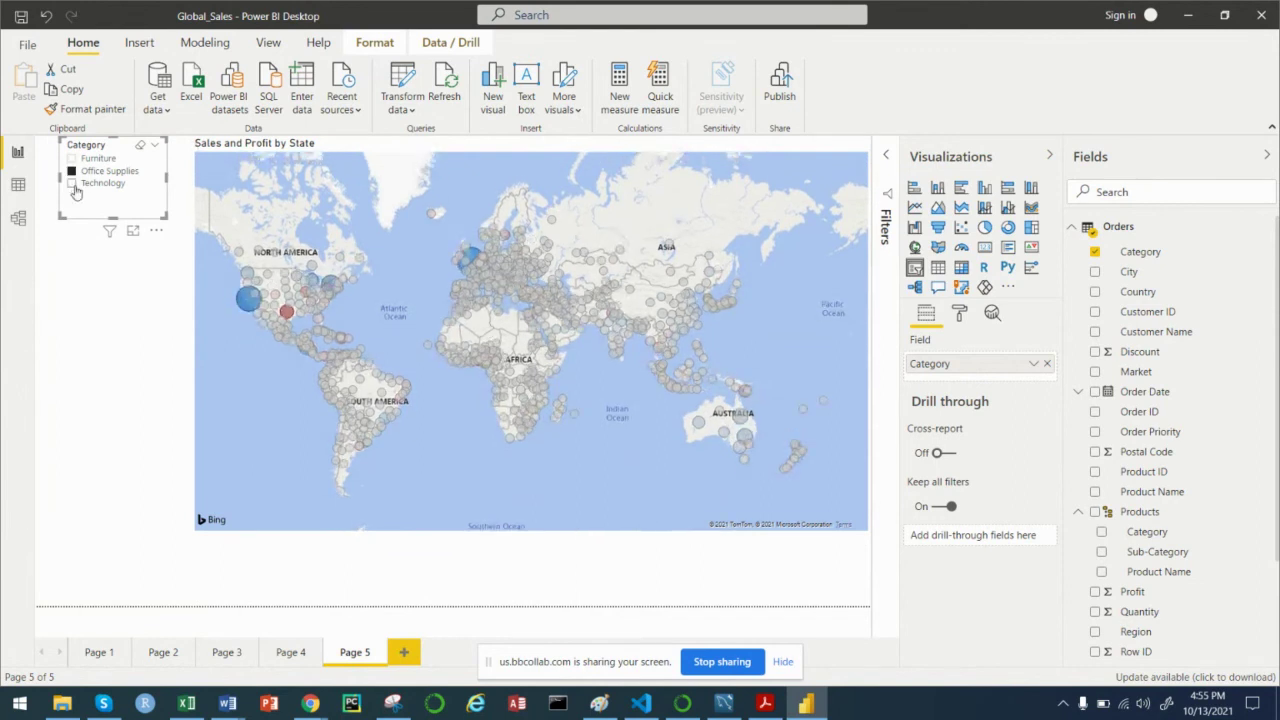
{"action": "left_click", "coordinate": [73, 187]}
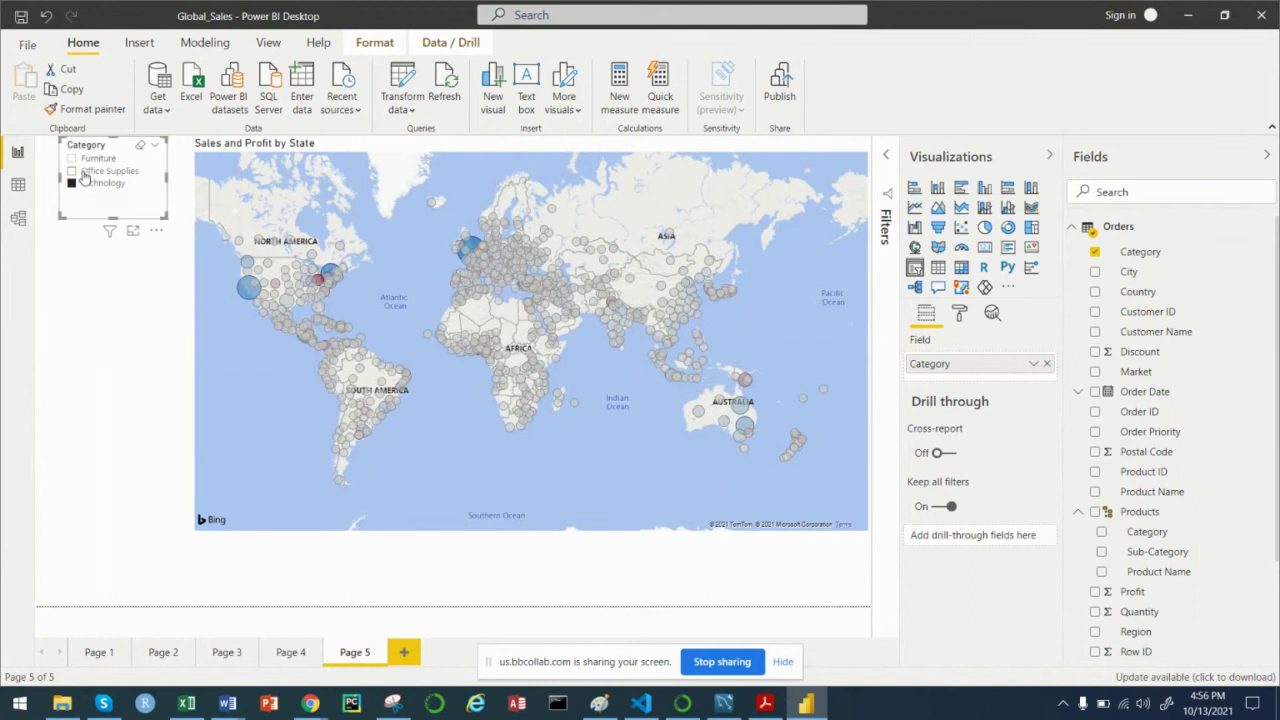
{"action": "left_click", "coordinate": [72, 172]}
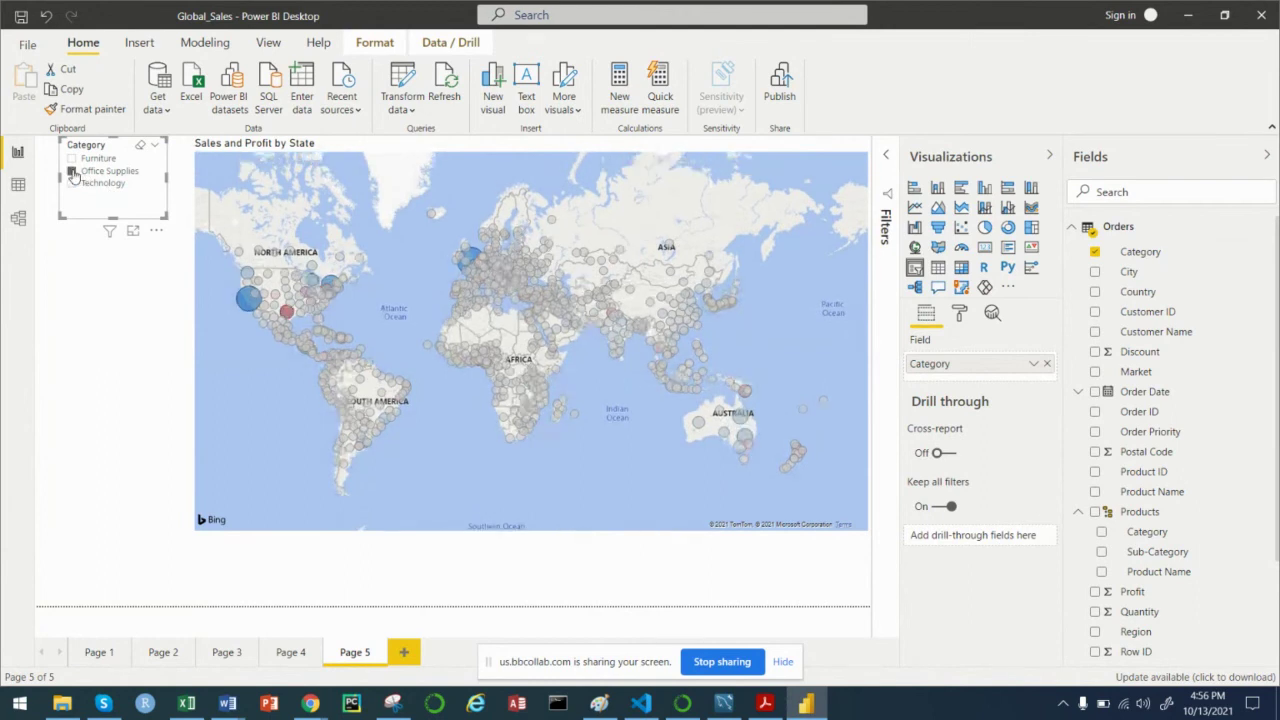
{"action": "left_click", "coordinate": [72, 160]}
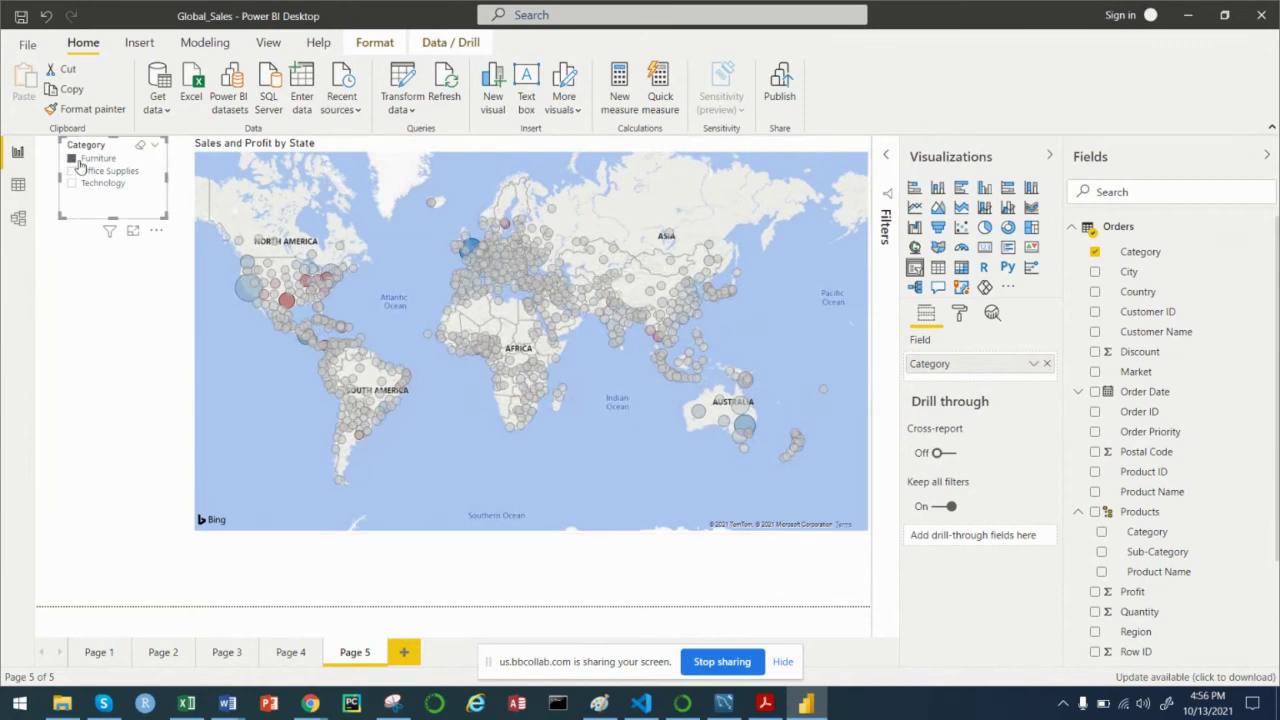
{"action": "scroll", "coordinate": [262, 250], "scroll_direction": "up", "scroll_amount": 2}
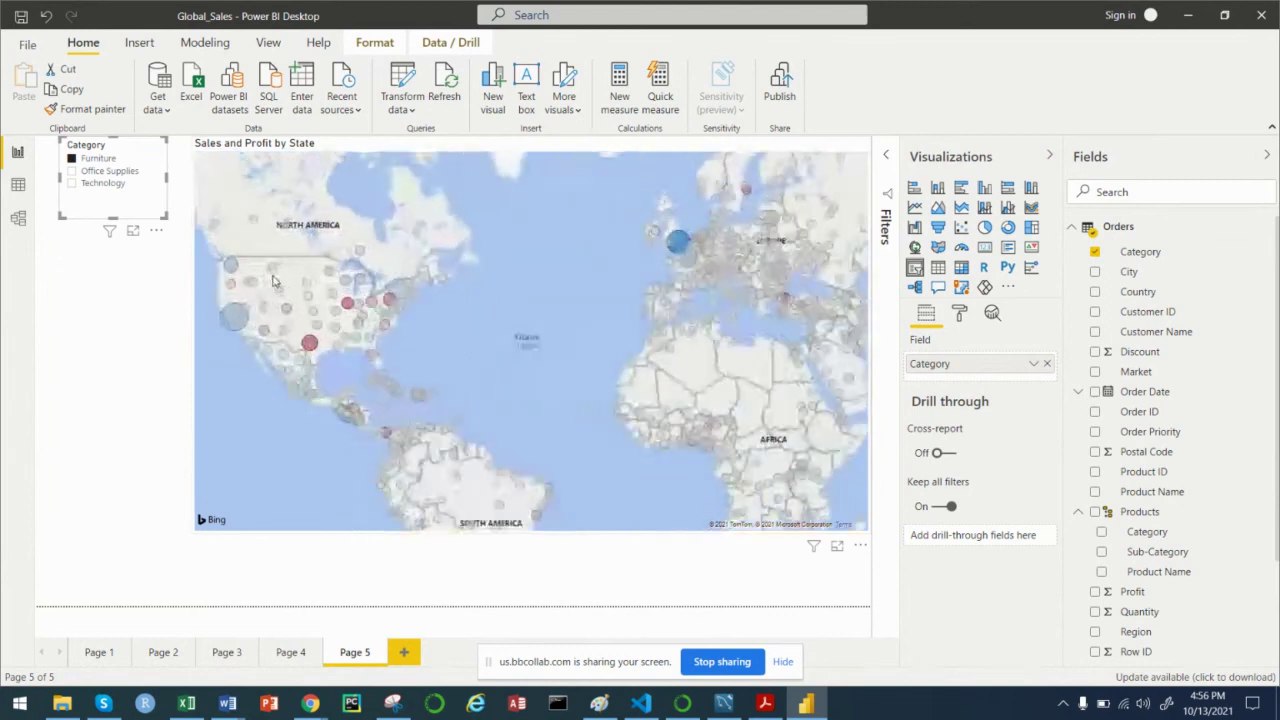
{"action": "scroll", "coordinate": [403, 352], "scroll_direction": "up", "scroll_amount": 3}
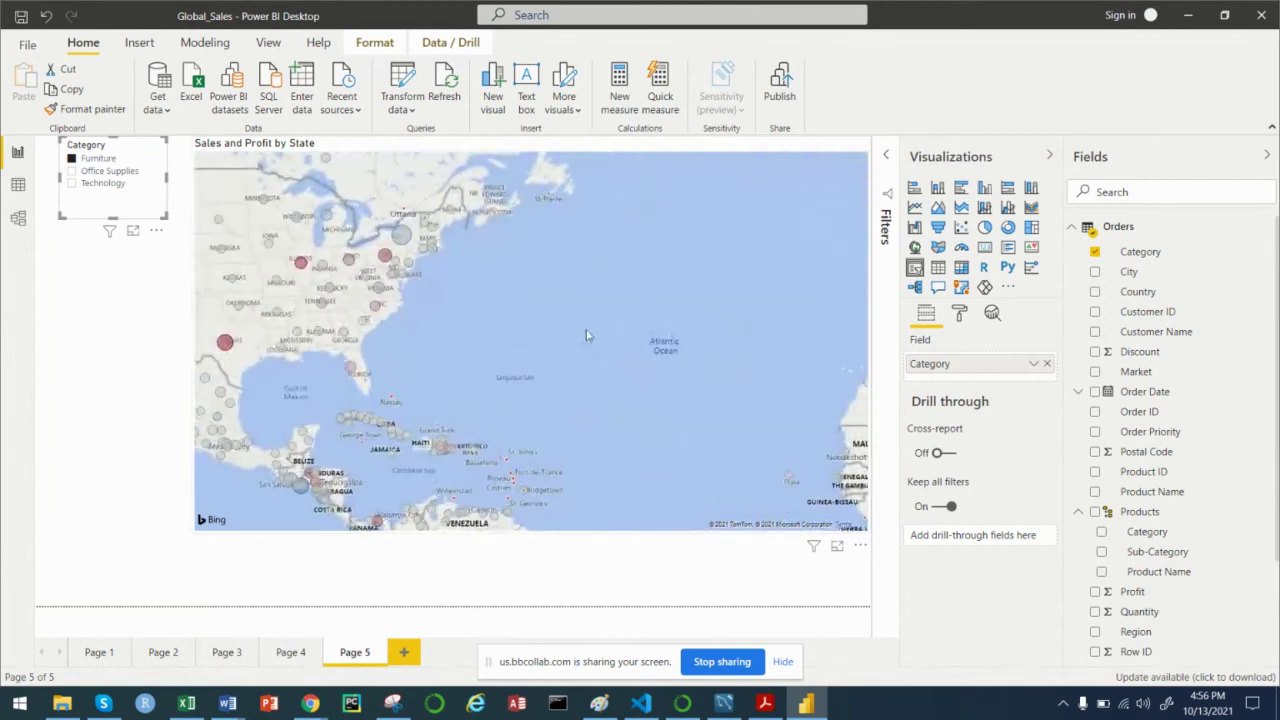
{"action": "left_click_drag", "start_coordinate": [777, 378], "coordinate": [745, 378]}
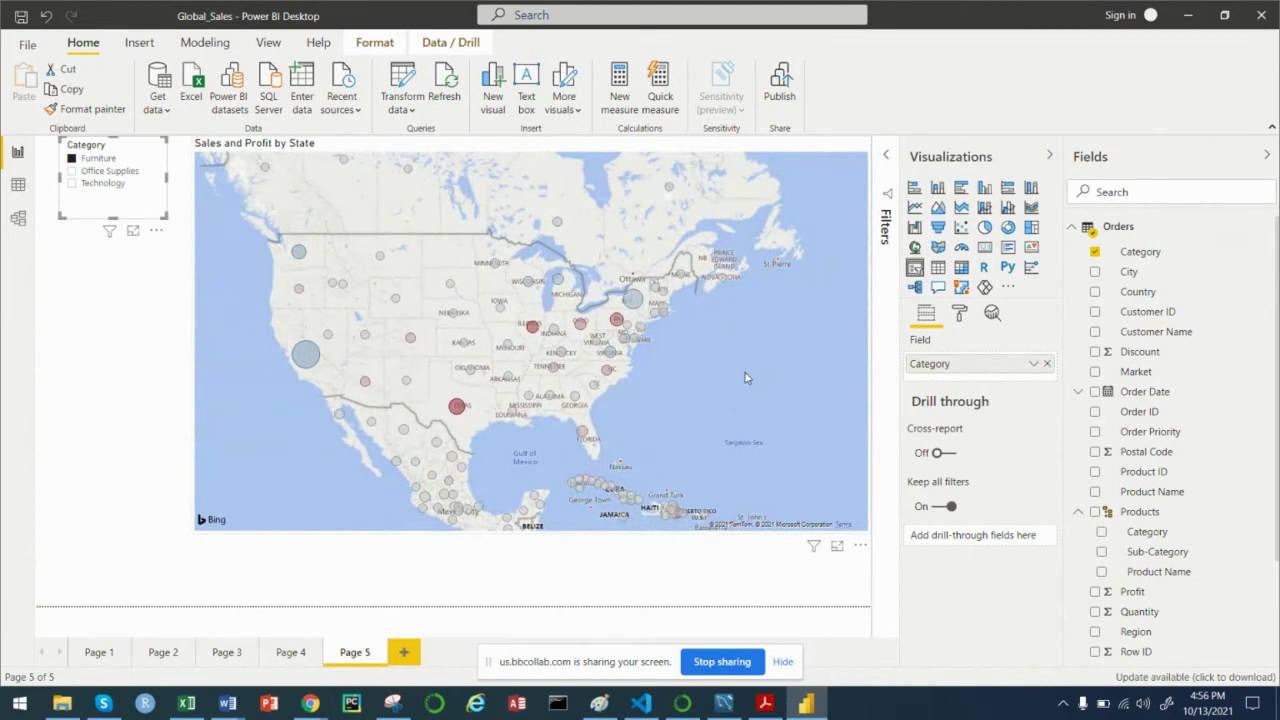
{"action": "left_click", "coordinate": [765, 317]}
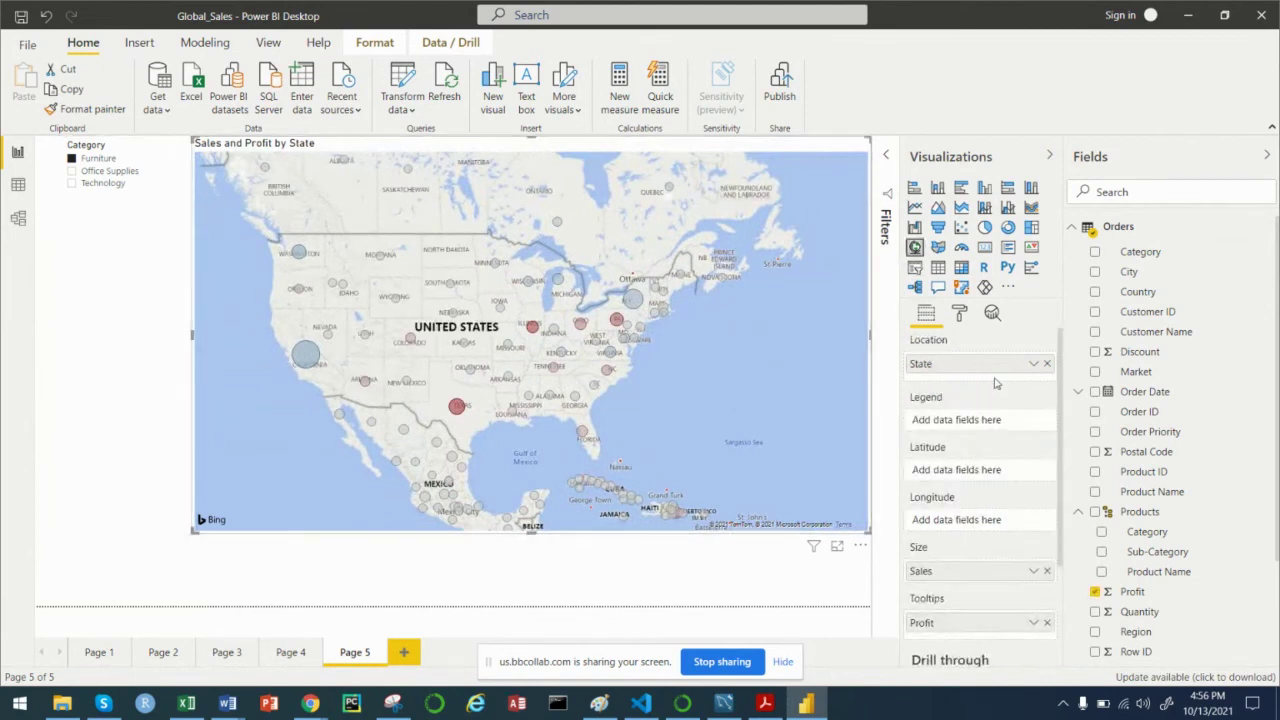
Step: Add a narrow Sub-Category slicer below the Category slicer
{"action": "left_click", "coordinate": [110, 287]}
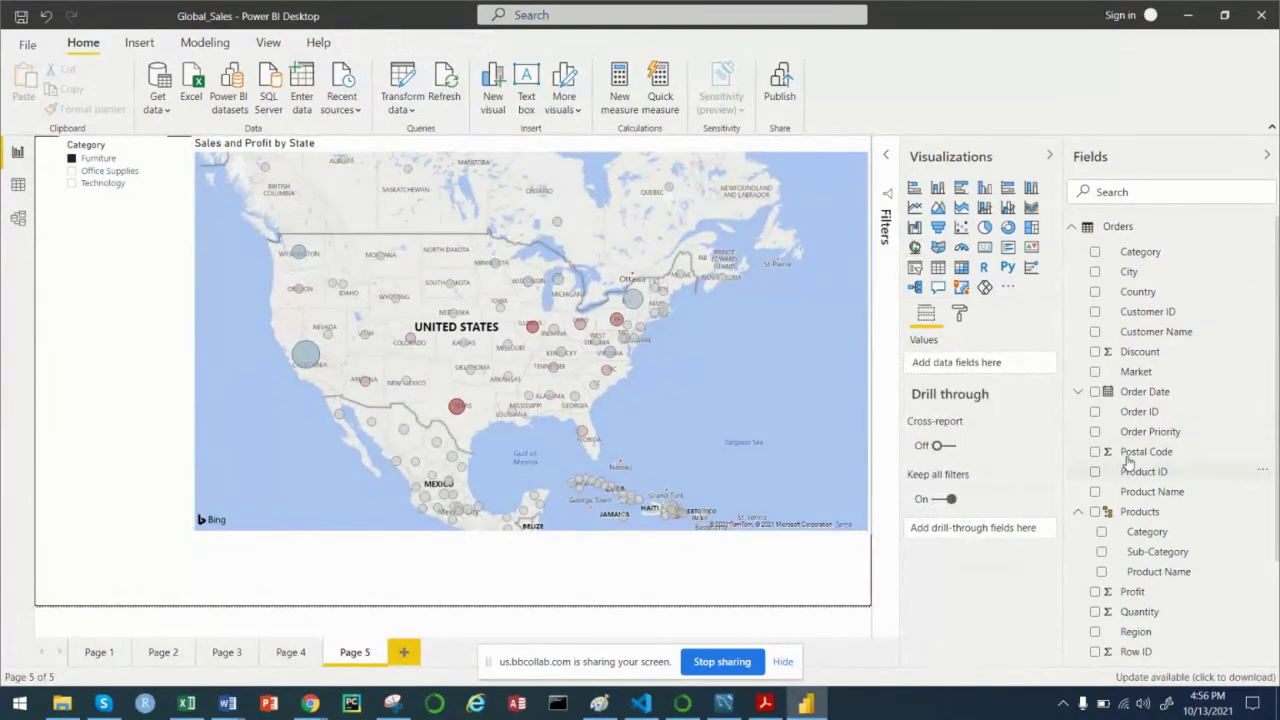
{"action": "scroll", "coordinate": [1140, 500], "scroll_direction": "down", "scroll_amount": 3}
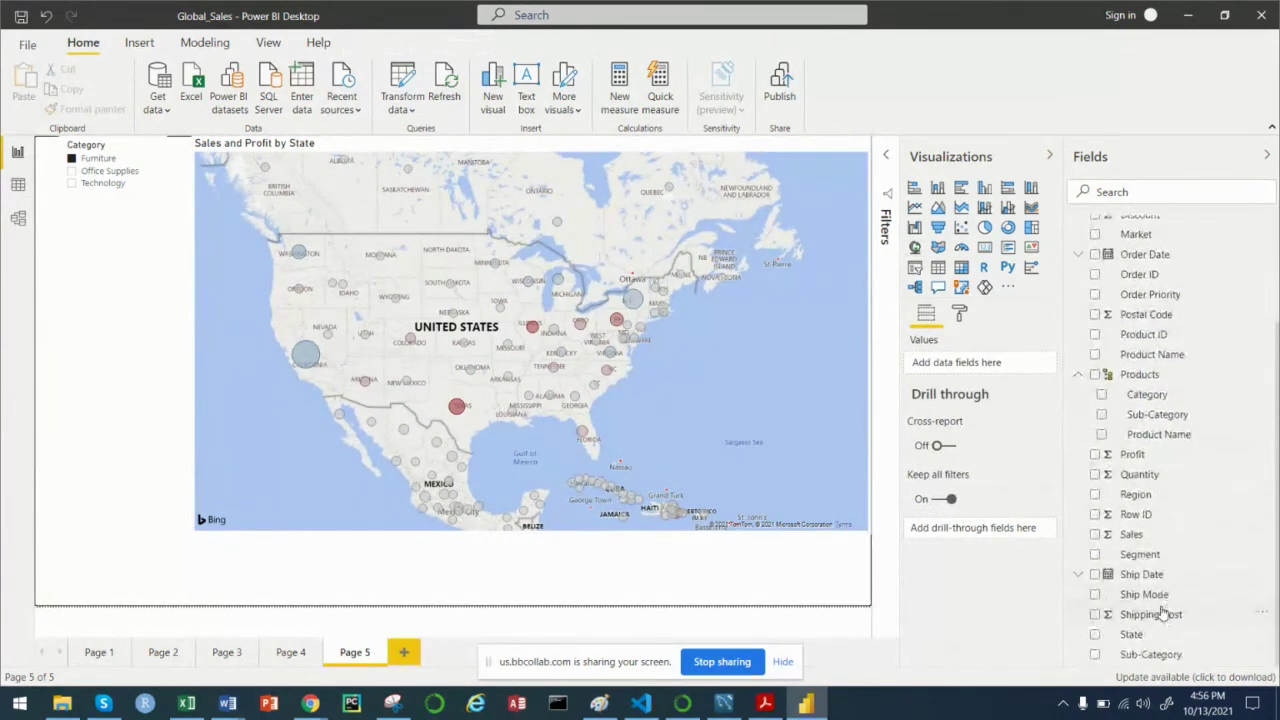
{"action": "left_click", "coordinate": [1095, 655]}
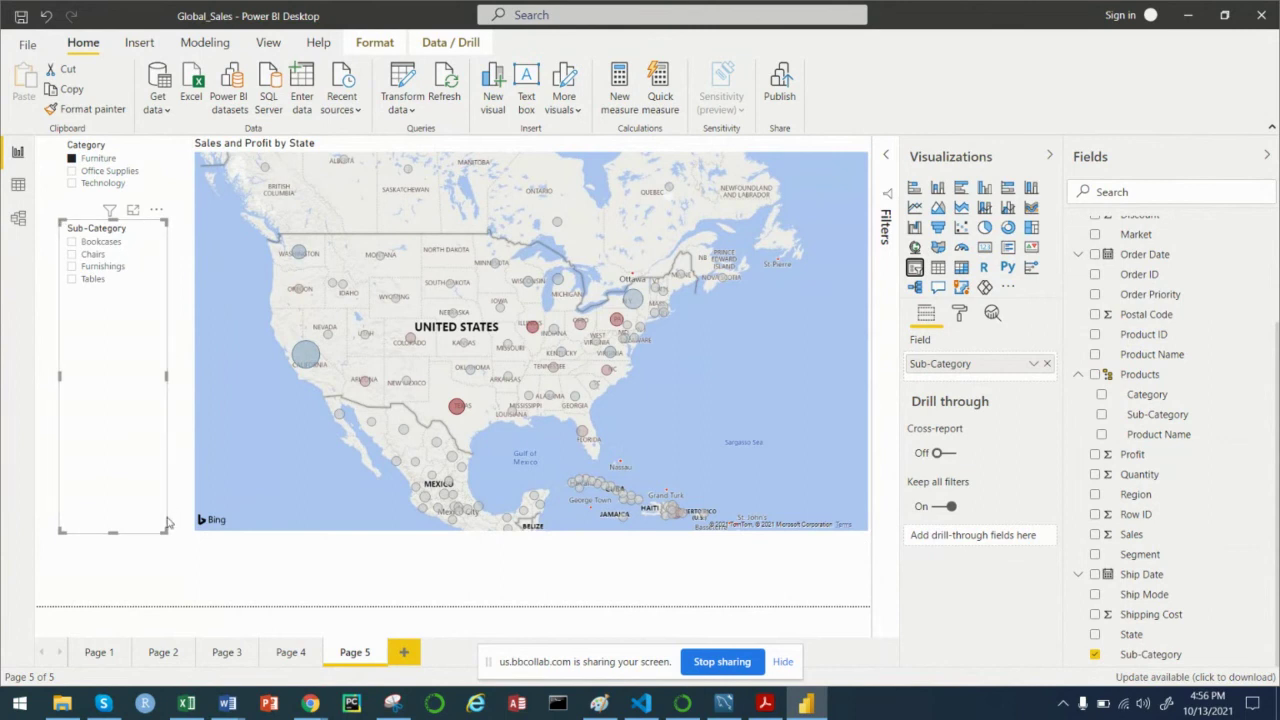
Step: Shorten the Sub-Category slicer to fit its four Furniture entries and filter the map by Tables
{"action": "left_click_drag", "start_coordinate": [166, 531], "coordinate": [172, 302]}
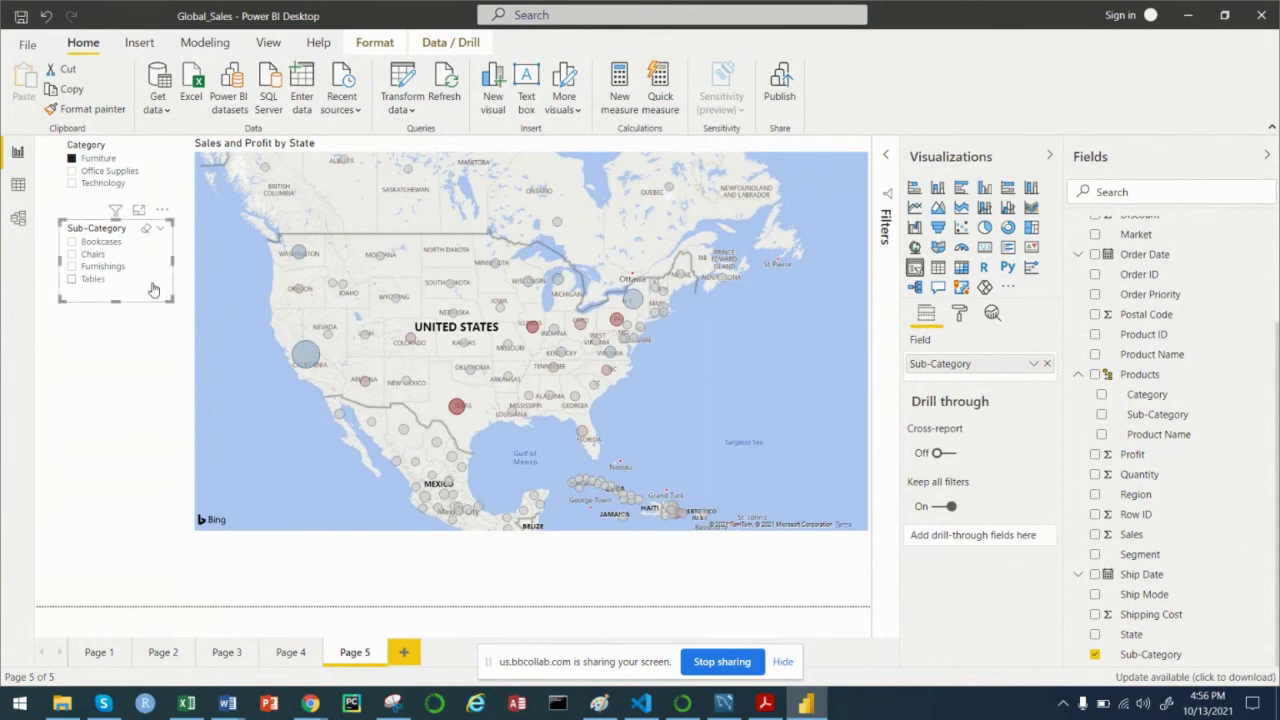
{"action": "left_click", "coordinate": [72, 279]}
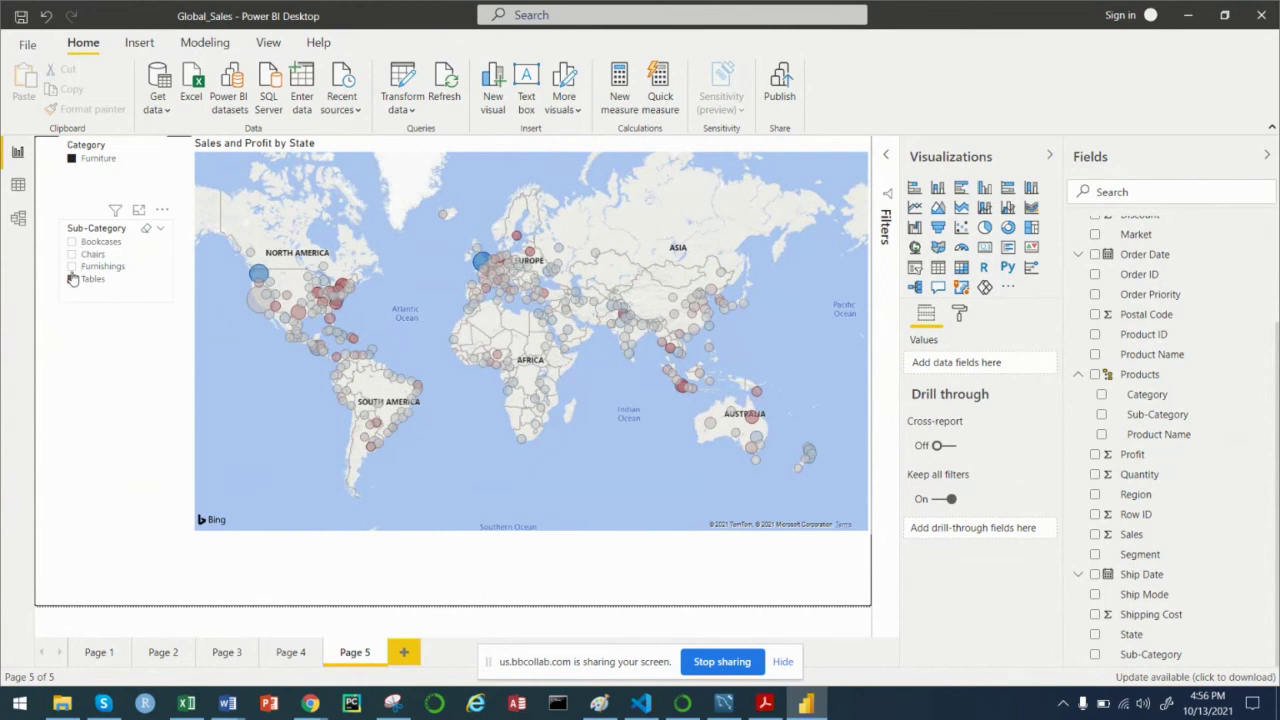
{"action": "left_click", "coordinate": [78, 182]}
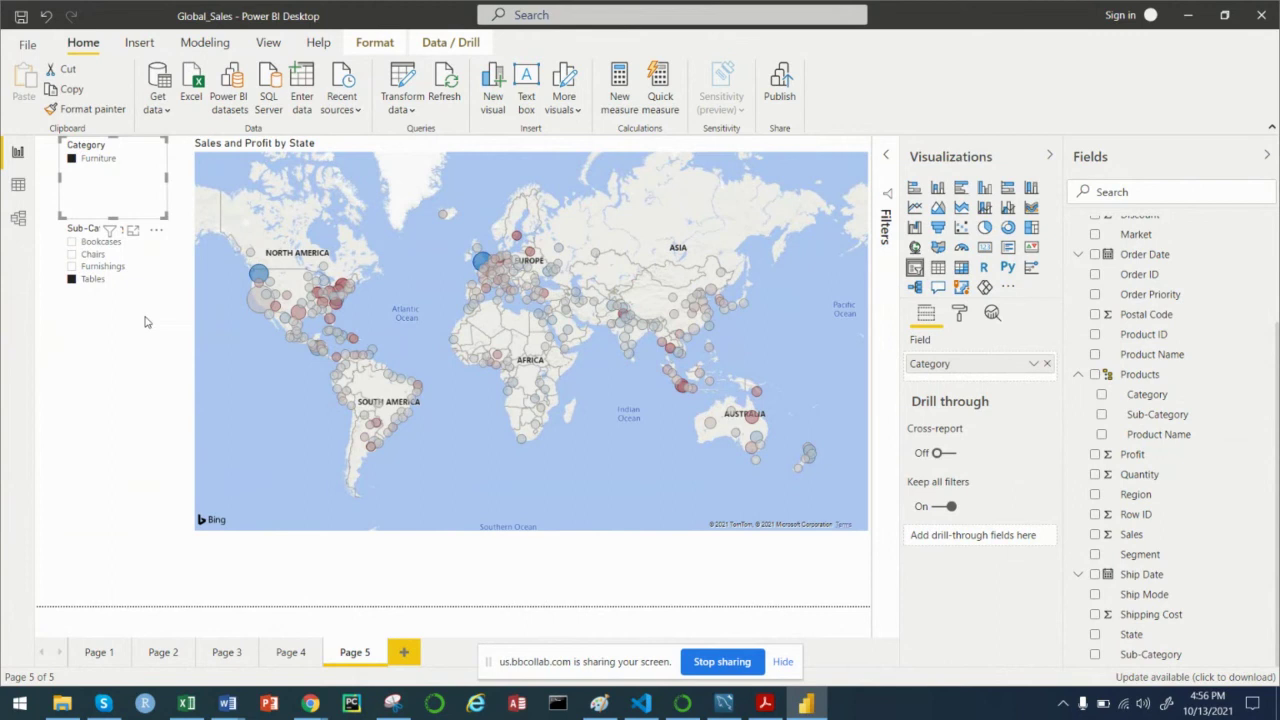
{"action": "left_click", "coordinate": [443, 300]}
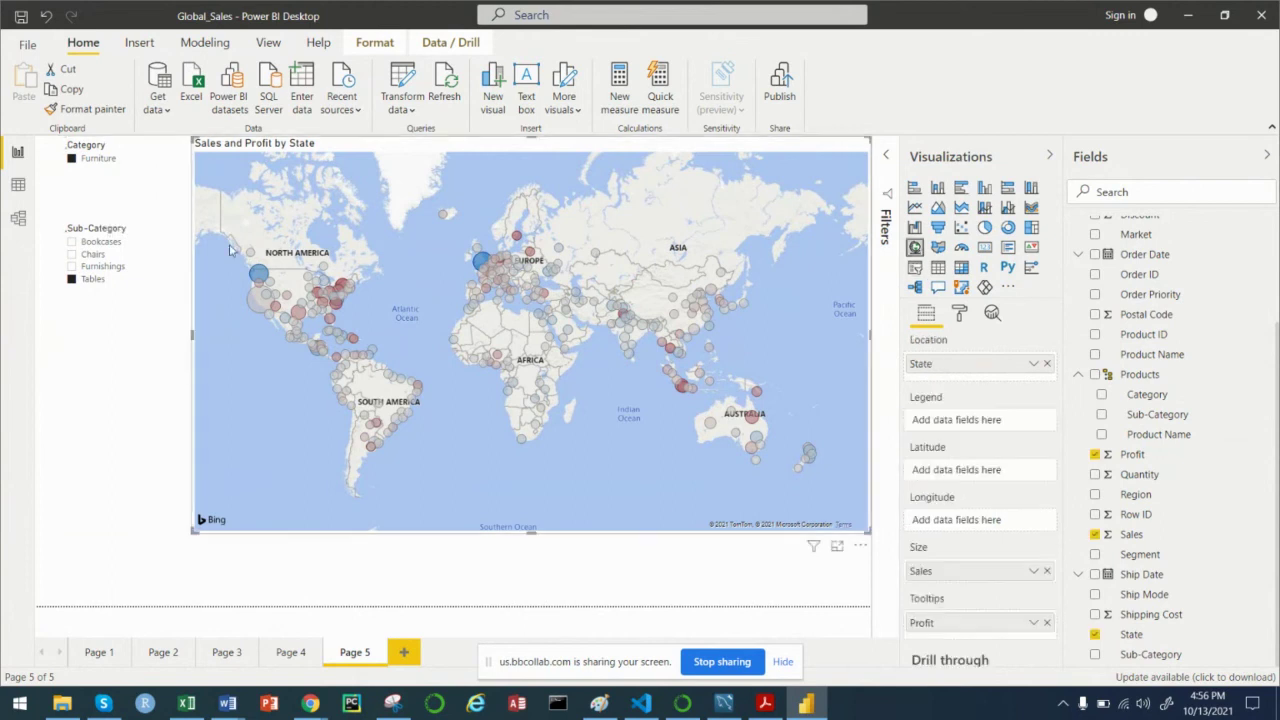
Step: Clear the Furniture filter and delete the Sub-Category slicer, leaving only the Category slicer beside the map
{"action": "left_click", "coordinate": [72, 160]}
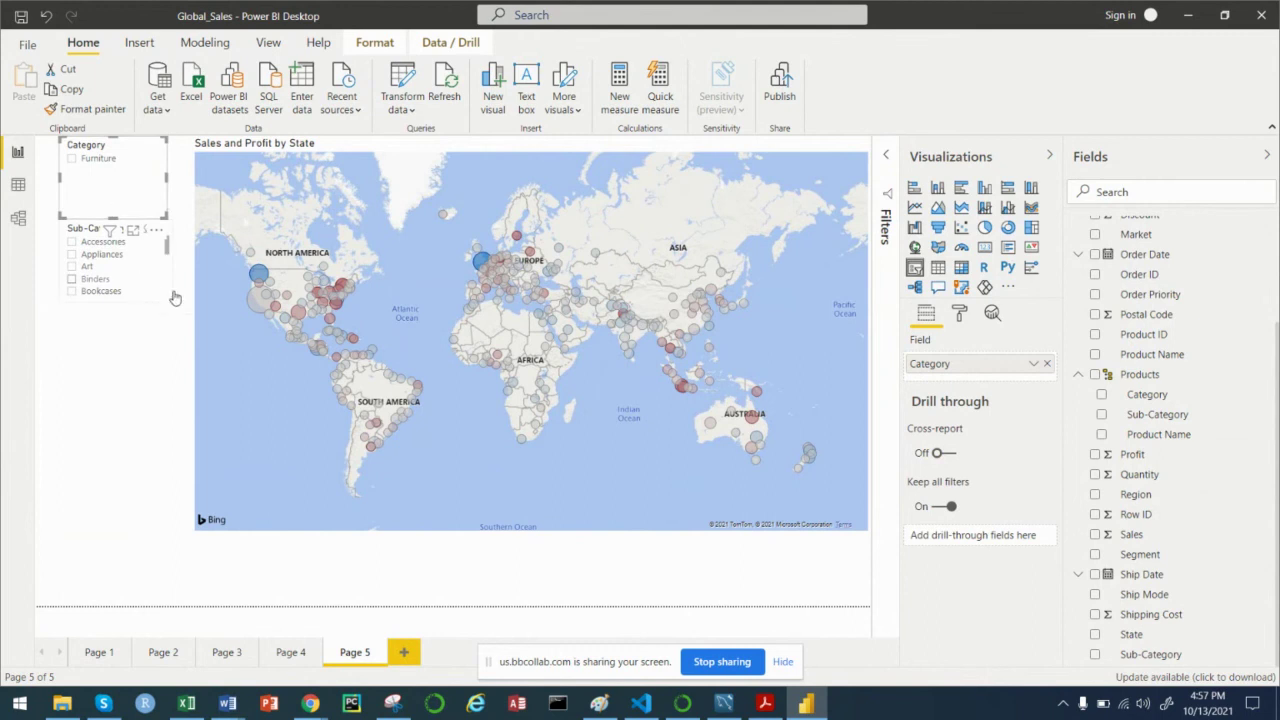
{"action": "left_click", "coordinate": [71, 279]}
{"action": "key", "text": "Delete"}
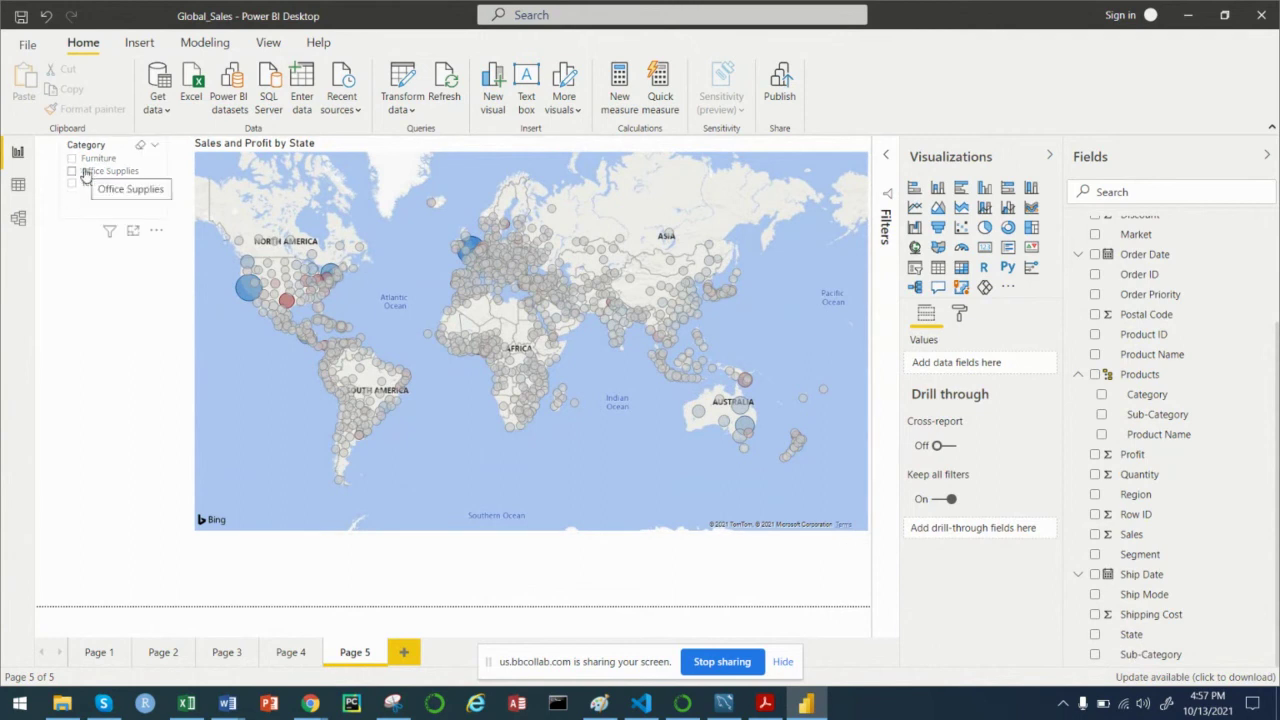
{"action": "left_click", "coordinate": [106, 264]}
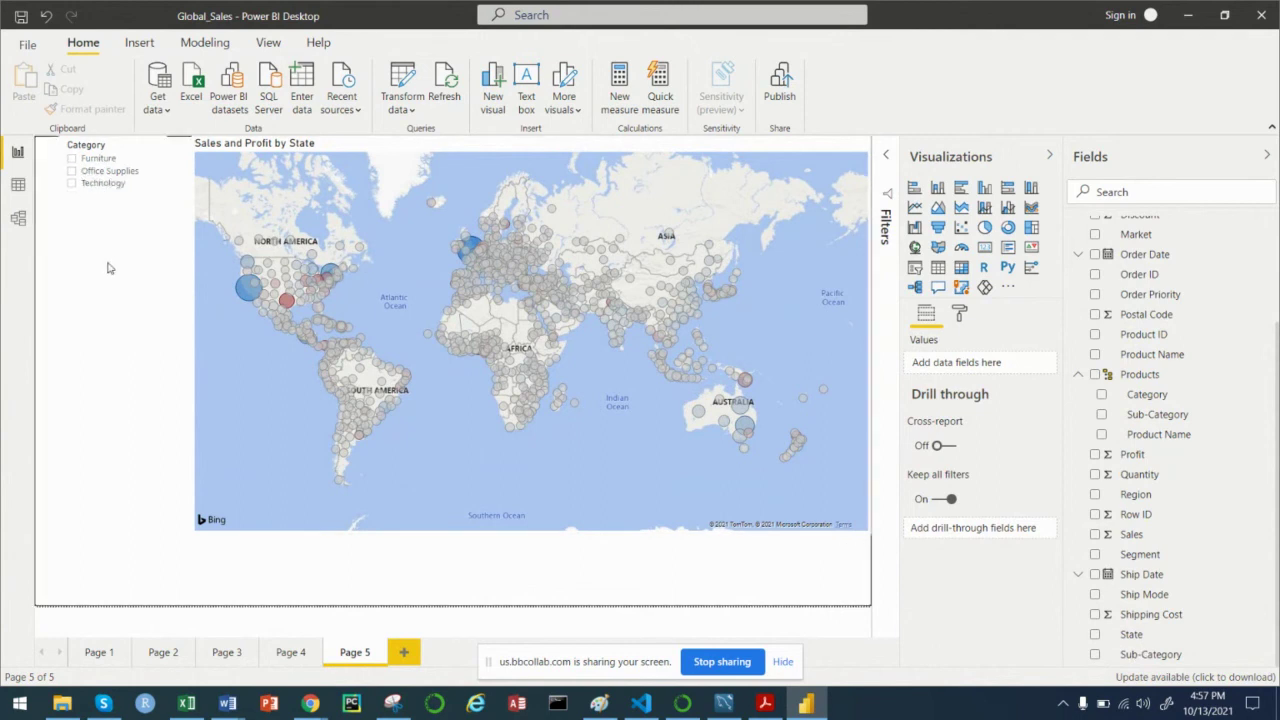
Step: Add a new Sub-Category slicer below the Category slicer, tall enough to list all sub-categories from Accessories to Tables
{"action": "left_click", "coordinate": [1095, 655]}
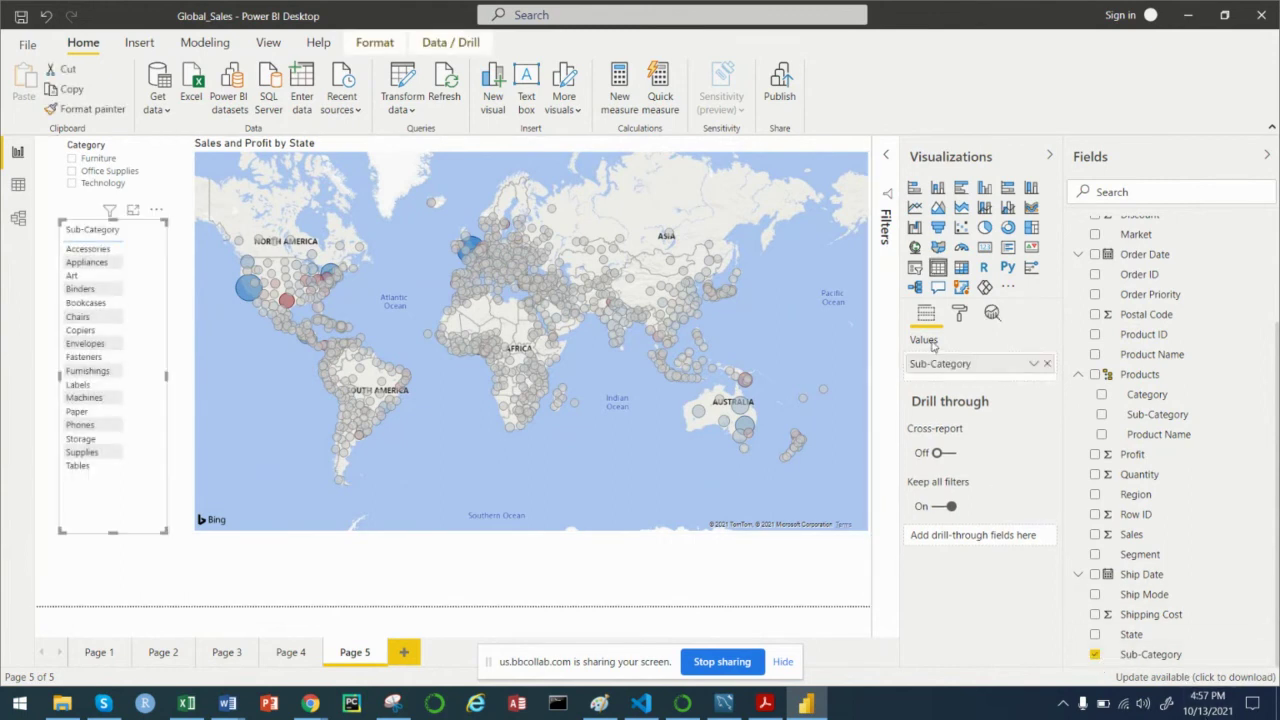
{"action": "left_click", "coordinate": [915, 270]}
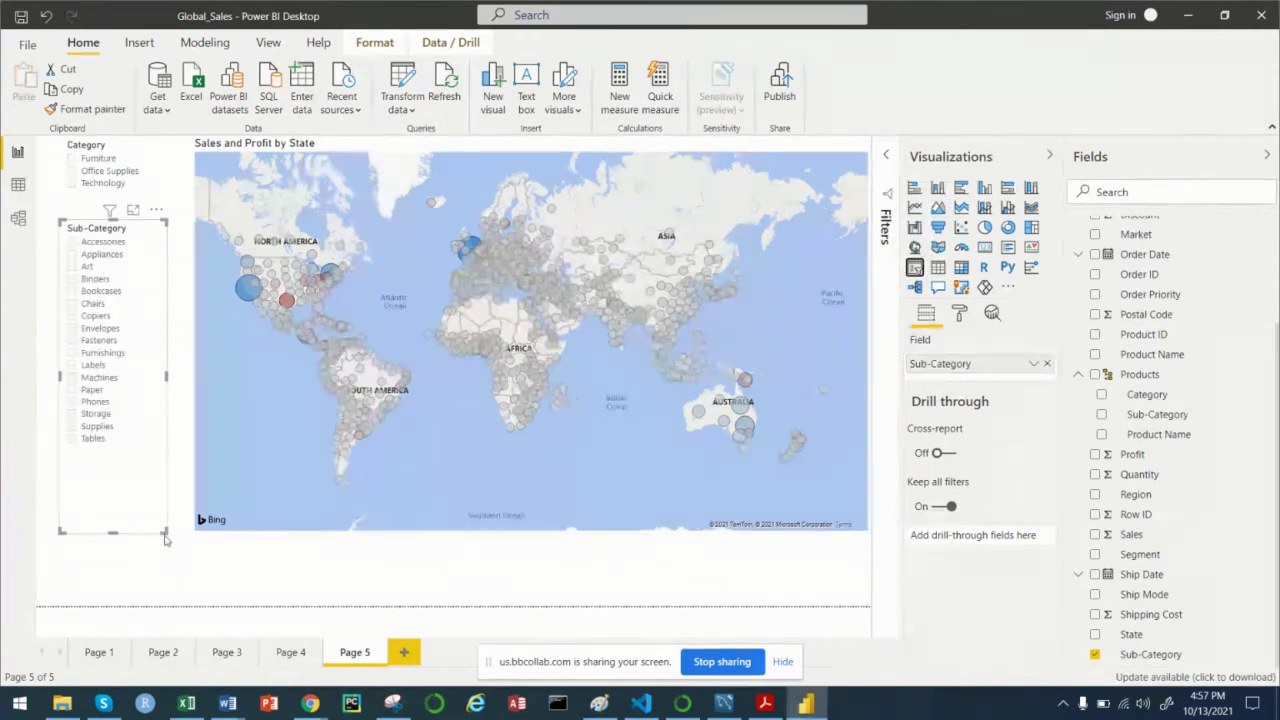
{"action": "left_click_drag", "start_coordinate": [165, 540], "coordinate": [163, 466]}
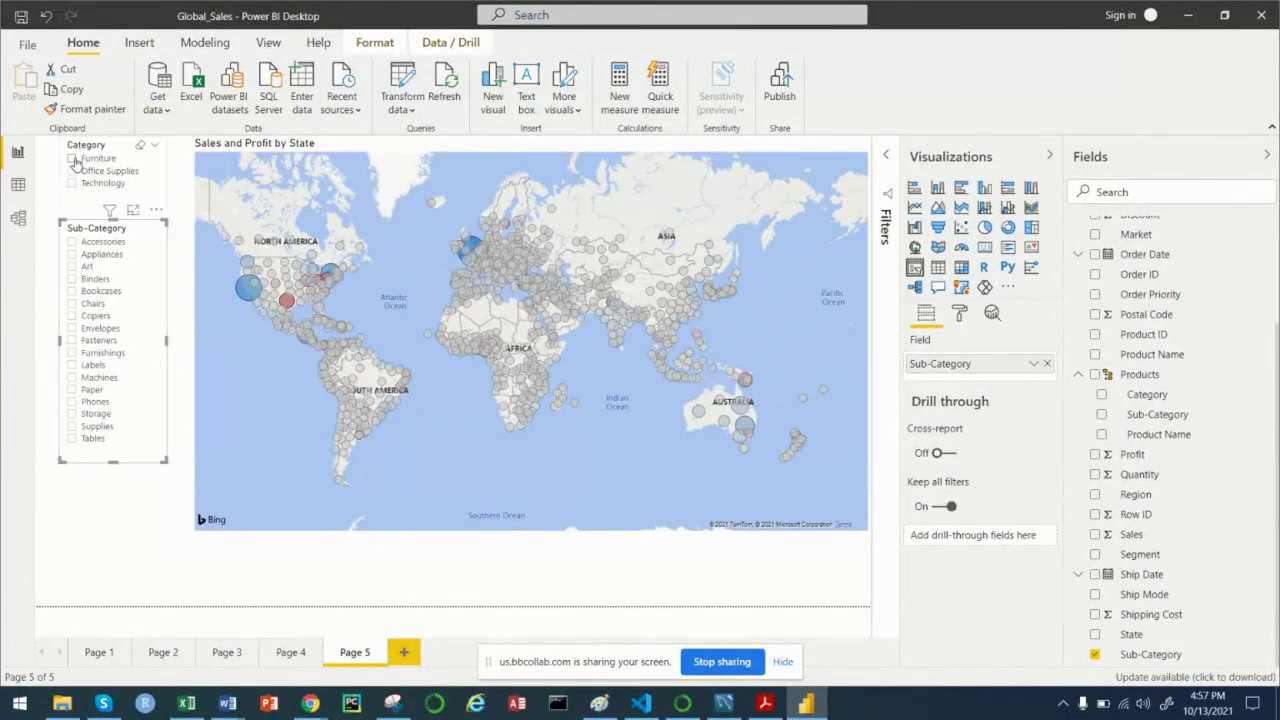
Step: Filter the report by Furniture, Technology and again Furniture, and narrow it to the Tables sub-category
{"action": "left_click", "coordinate": [72, 159]}
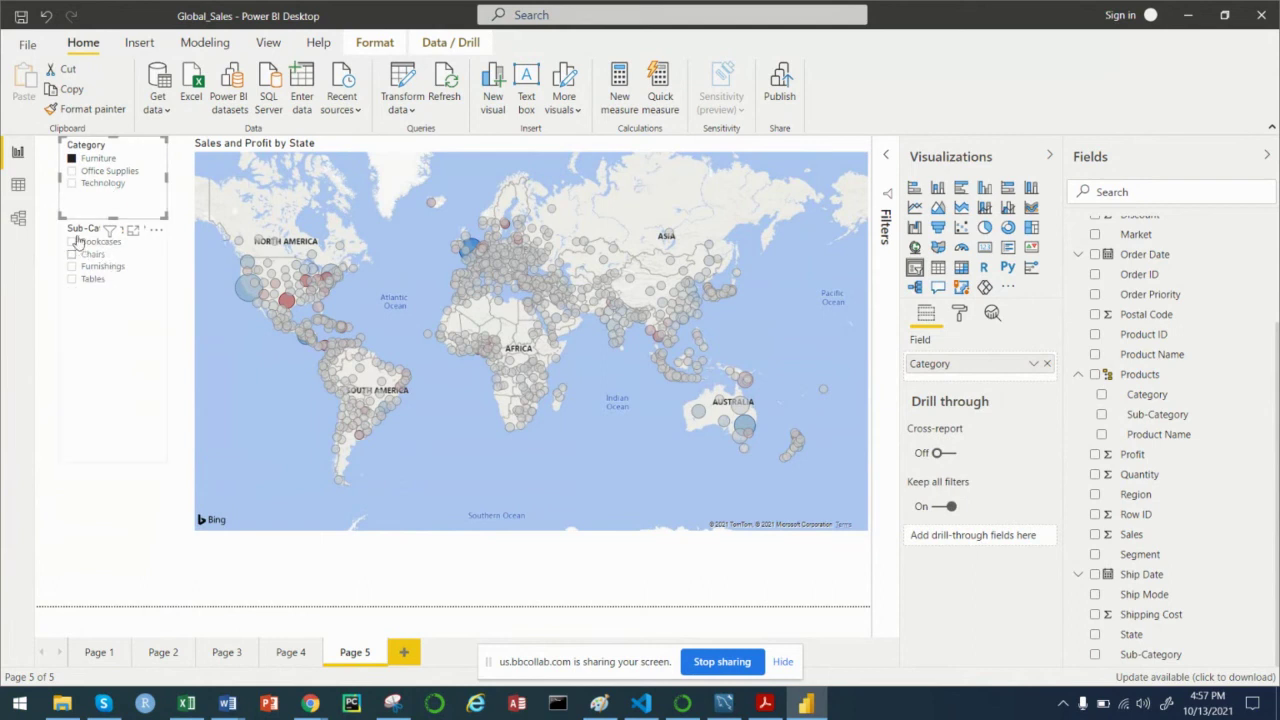
{"action": "left_click", "coordinate": [72, 185]}
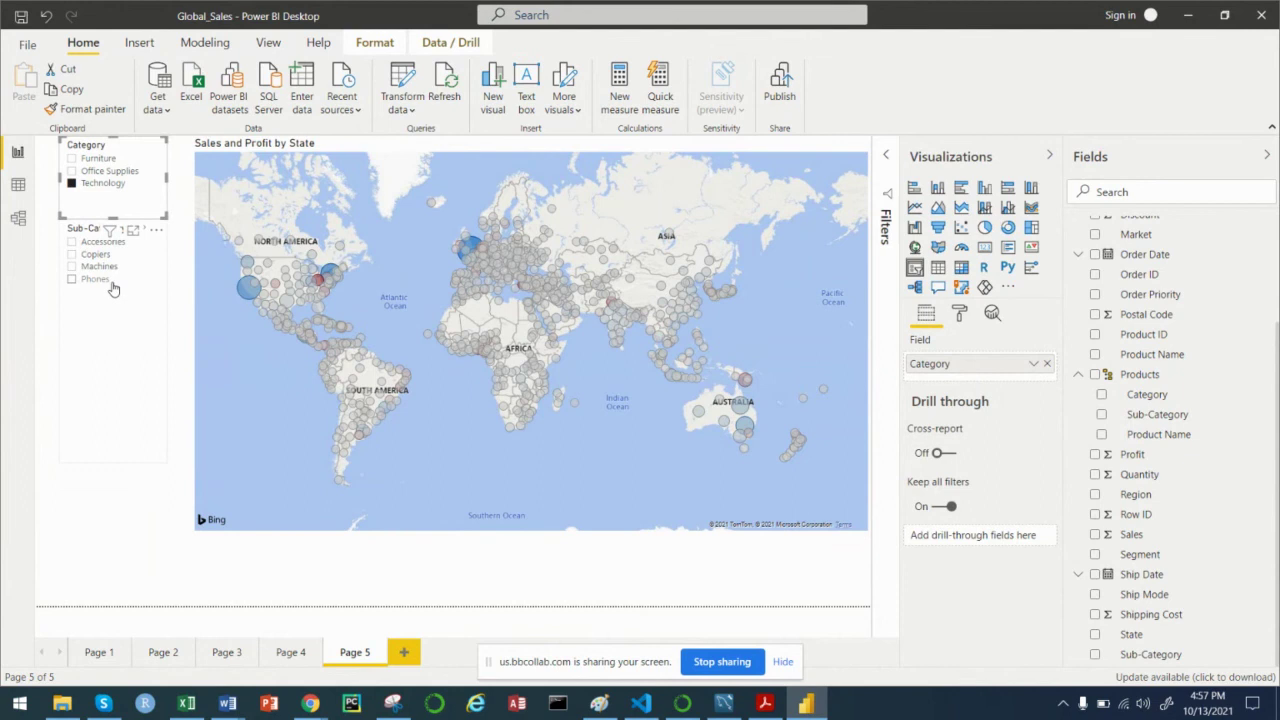
{"action": "left_click", "coordinate": [72, 160]}
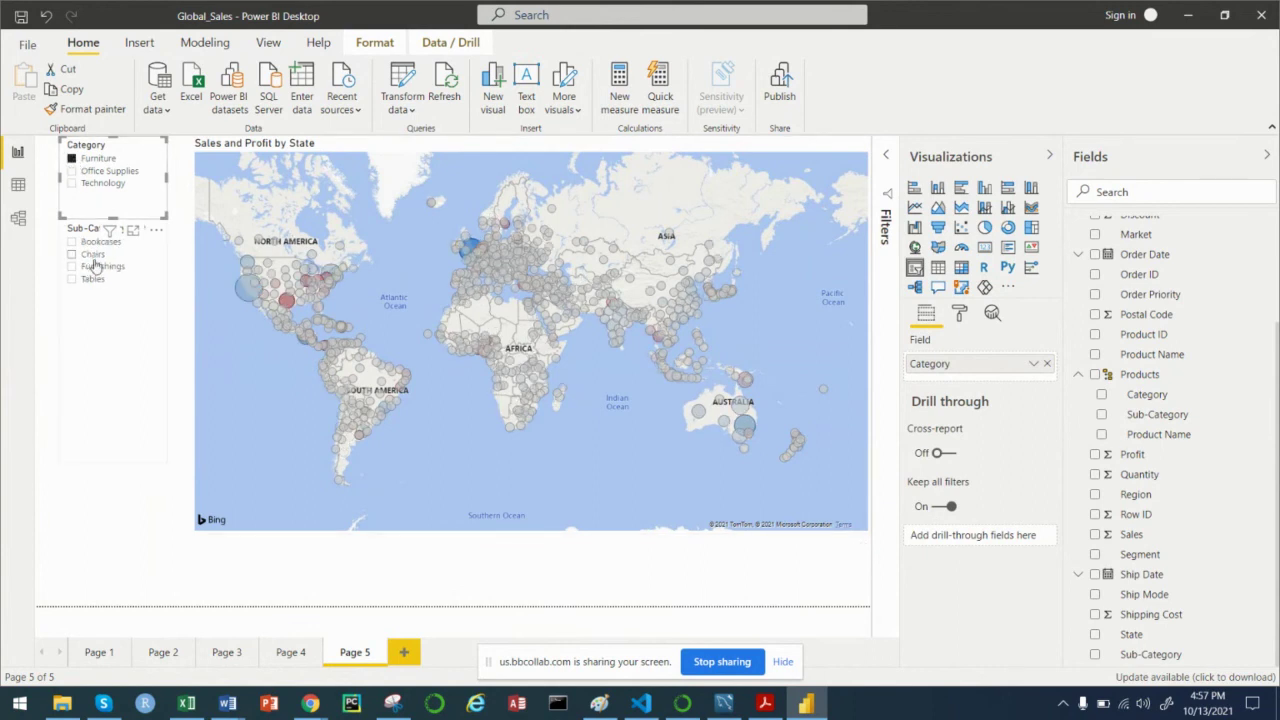
{"action": "left_click", "coordinate": [72, 280]}
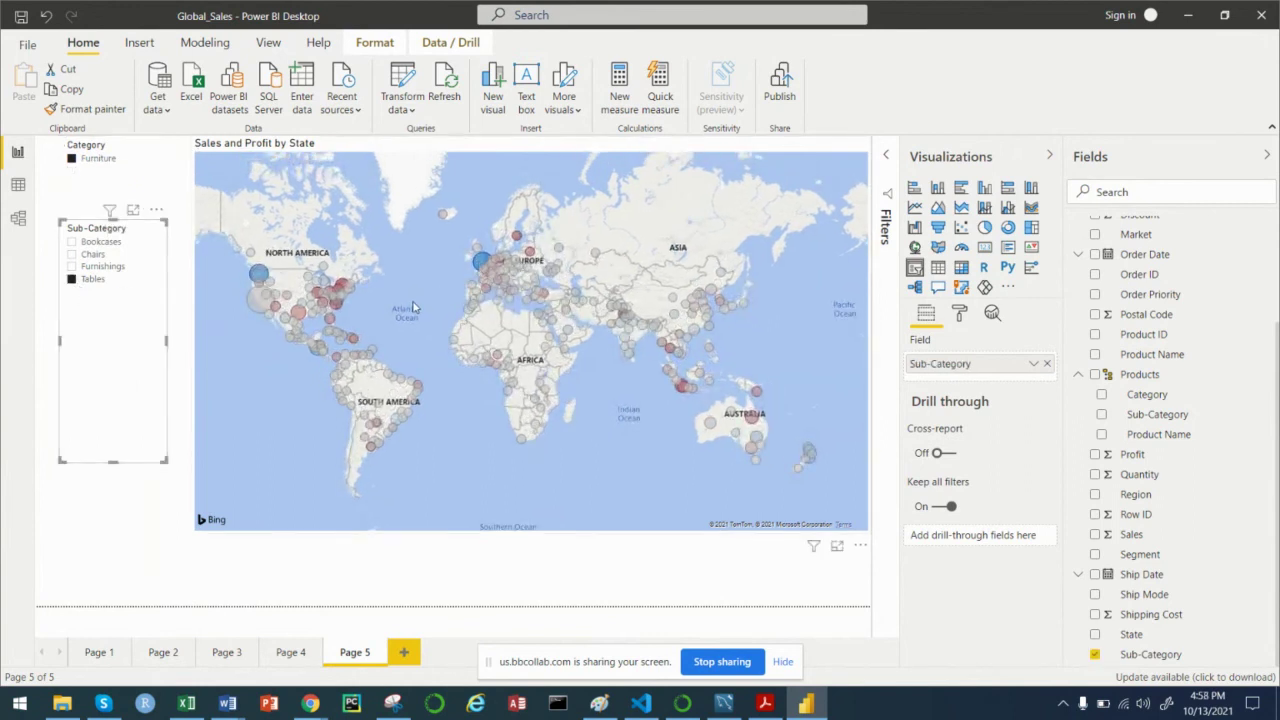
Step: Examine the sales and profit of the Tables bubbles across the United States, including New York and the southeastern states
{"action": "left_click_drag", "start_coordinate": [416, 307], "coordinate": [464, 302]}
{"action": "left_click", "coordinate": [464, 297]}
{"action": "scroll", "coordinate": [452, 304], "scroll_direction": "up", "scroll_amount": 1}
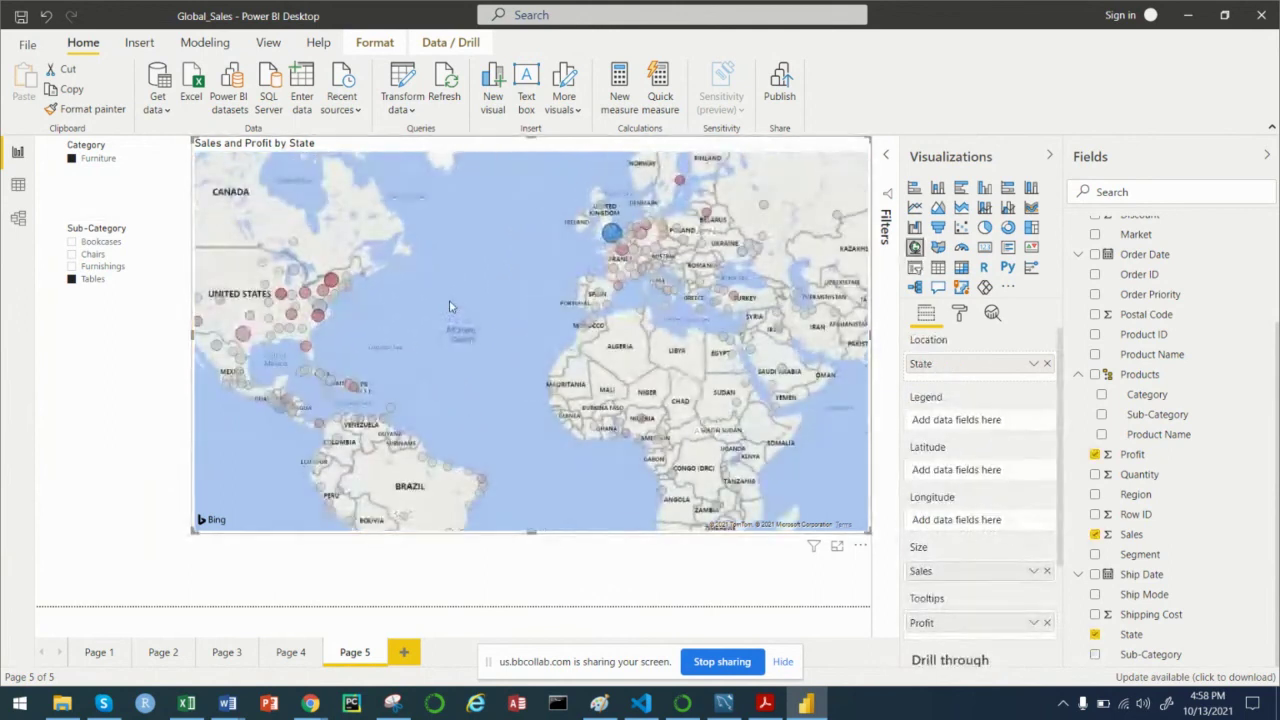
{"action": "scroll", "coordinate": [449, 306], "scroll_direction": "down", "scroll_amount": 1}
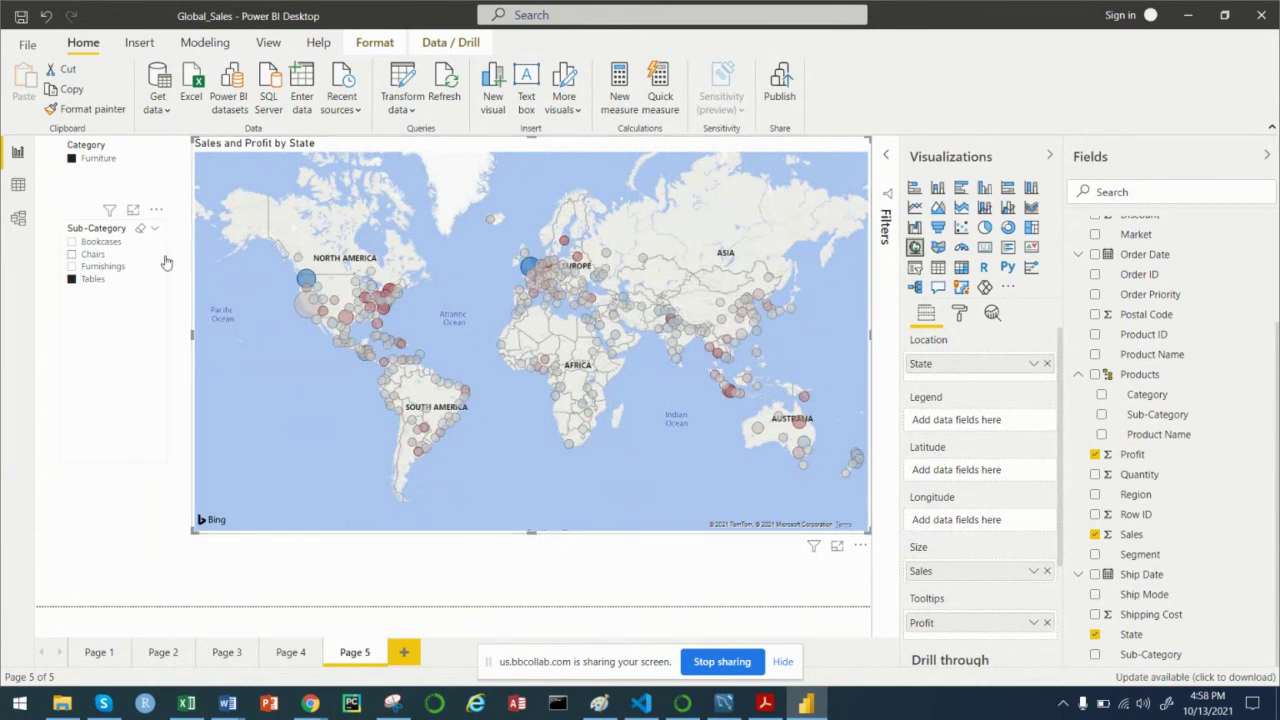
{"action": "mouse_move", "coordinate": [305, 283]}
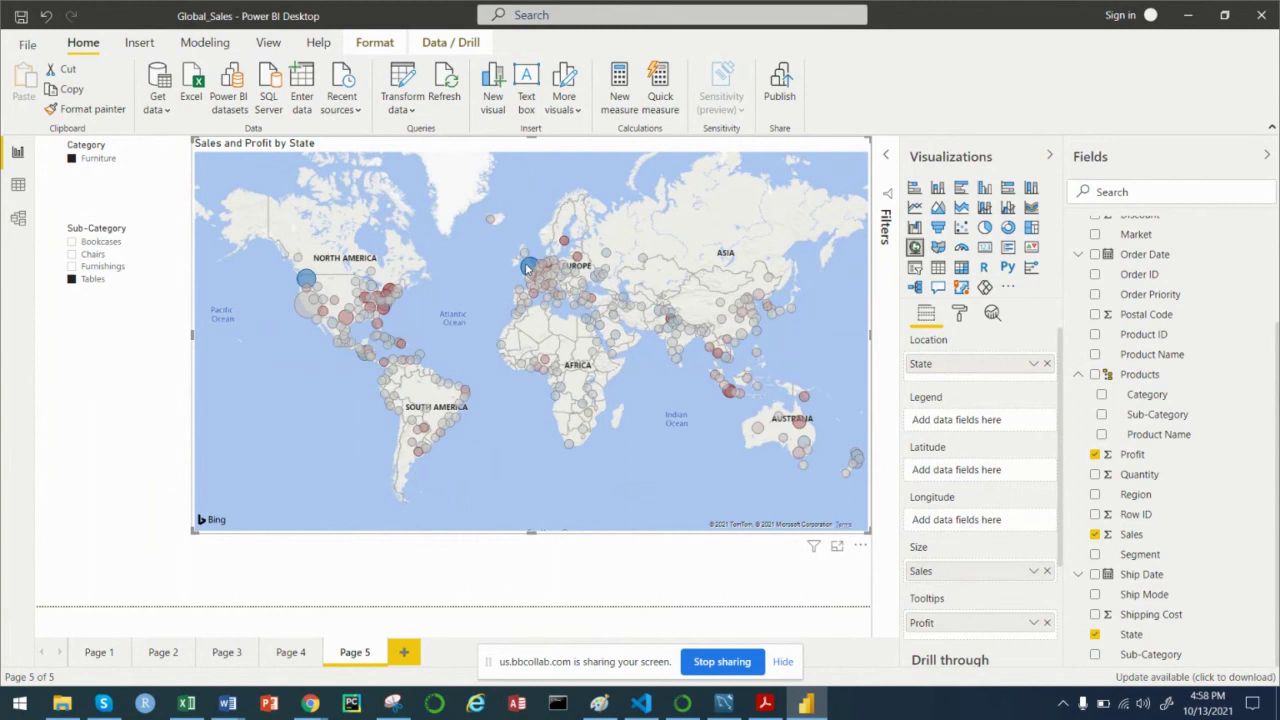
{"action": "mouse_move", "coordinate": [527, 268]}
{"action": "scroll", "coordinate": [355, 332], "scroll_direction": "up", "scroll_amount": 1}
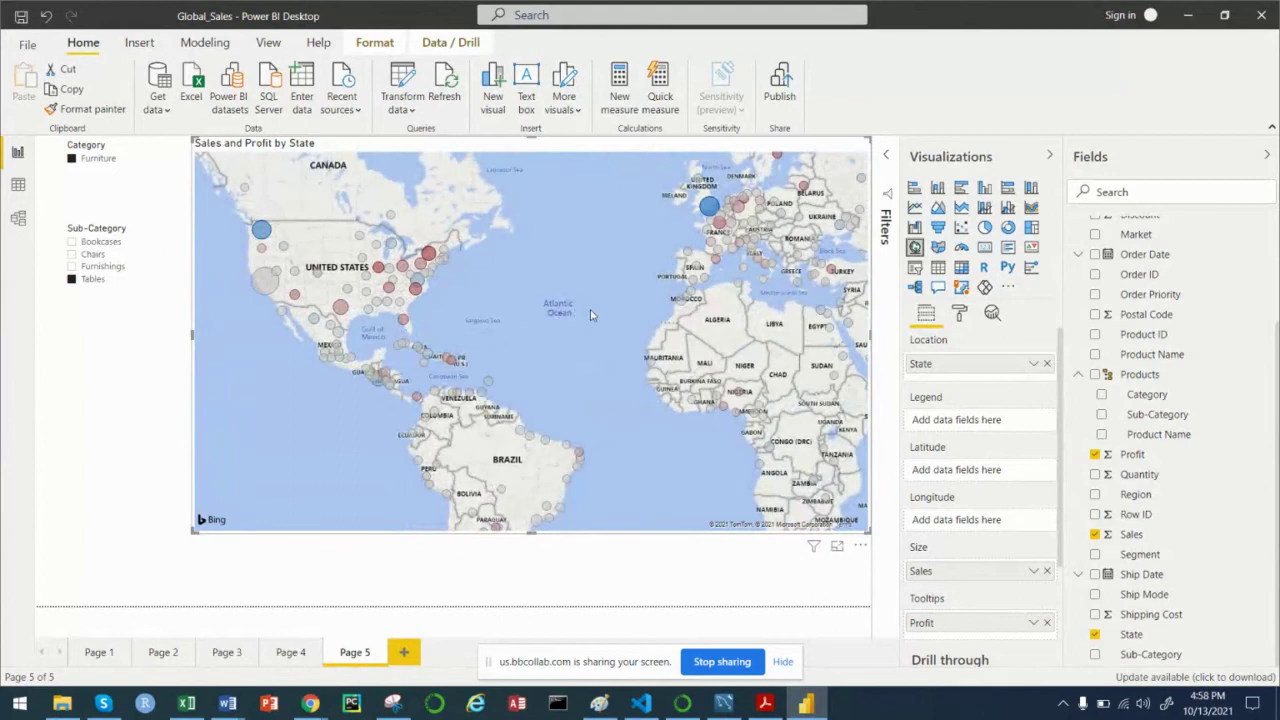
{"action": "mouse_move", "coordinate": [428, 254]}
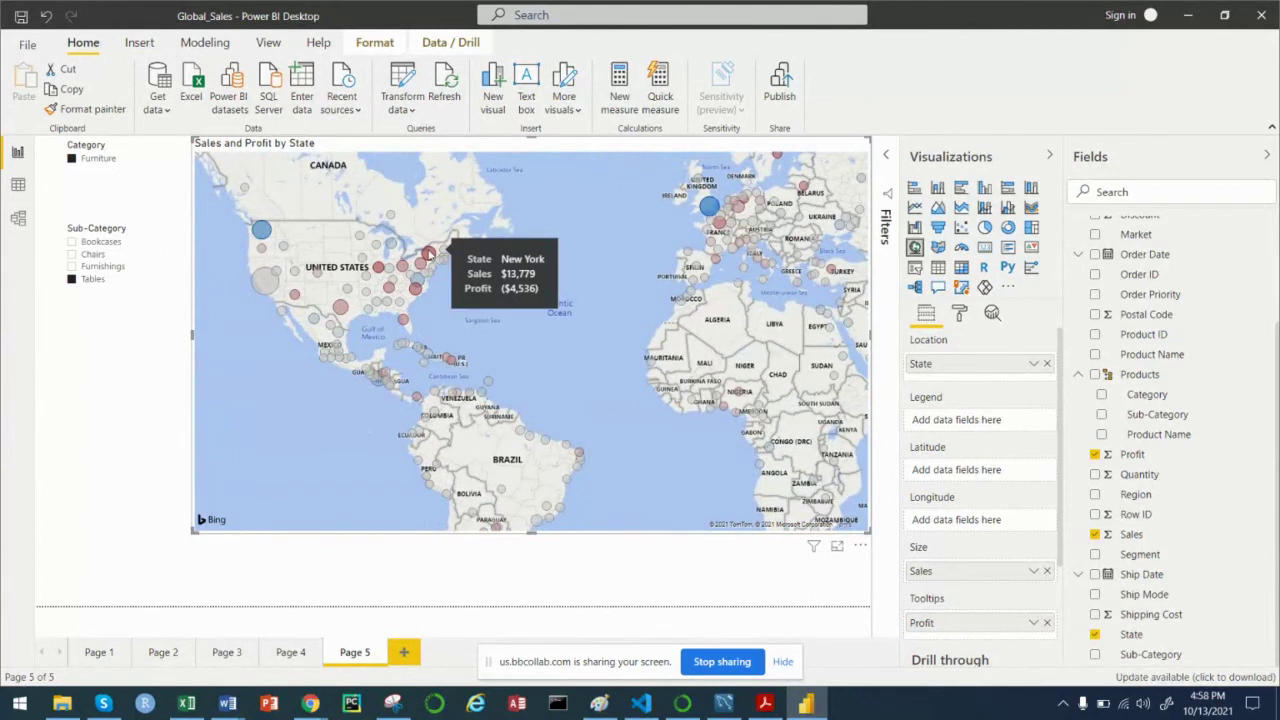
{"action": "mouse_move", "coordinate": [415, 288]}
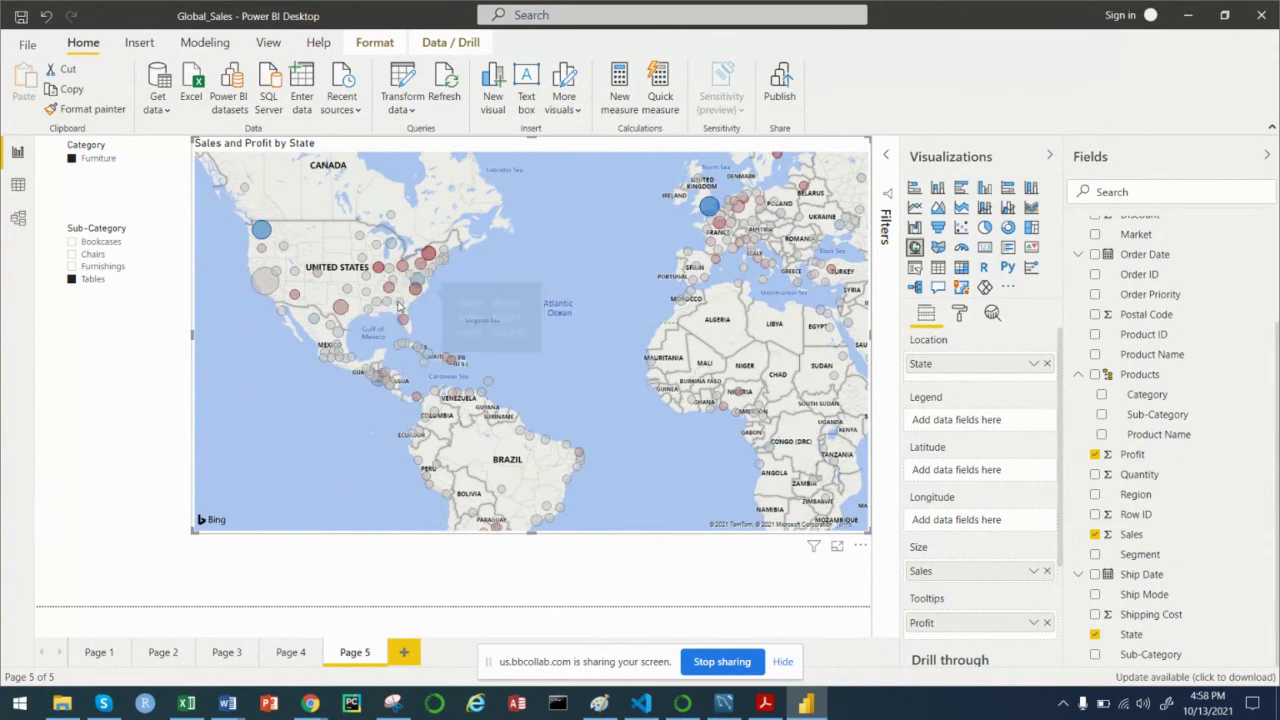
{"action": "mouse_move", "coordinate": [405, 324]}
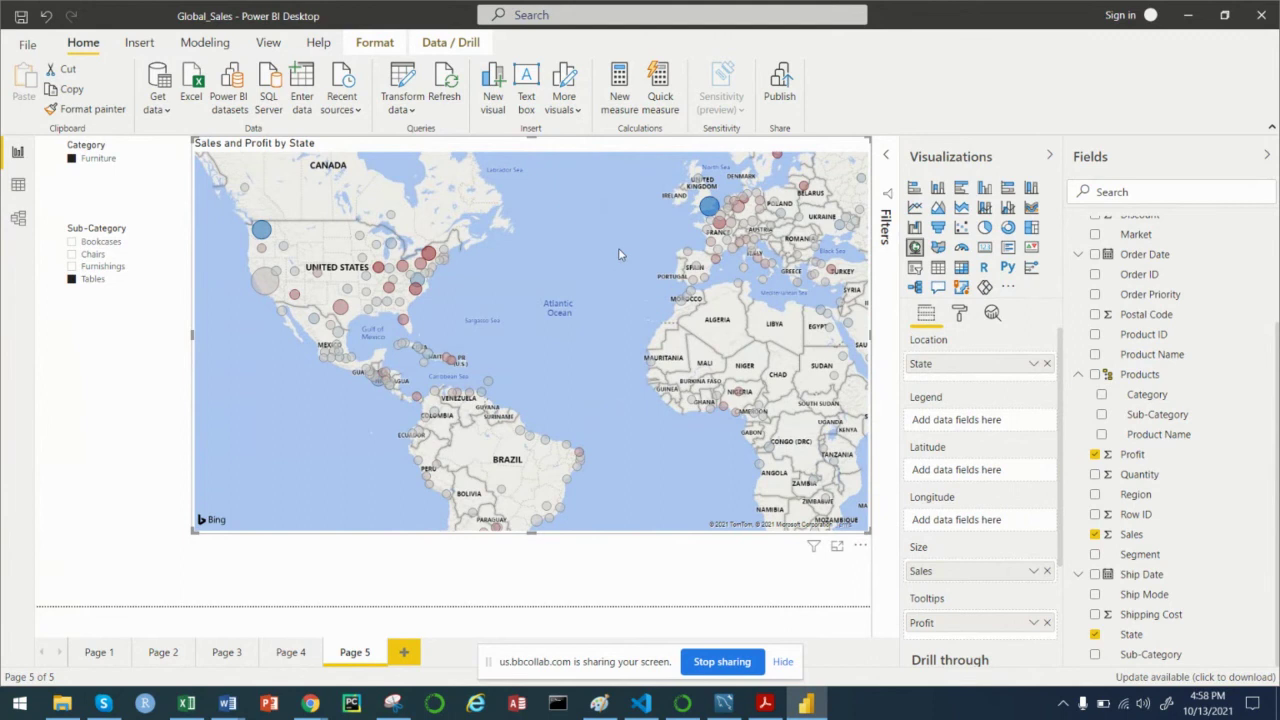
Step: Examine the sales and profit of the Tables bubbles across Europe, including France, Germany and Stockholm
{"action": "left_click_drag", "start_coordinate": [618, 251], "coordinate": [363, 381]}
{"action": "scroll", "coordinate": [445, 360], "scroll_direction": "up", "scroll_amount": 2}
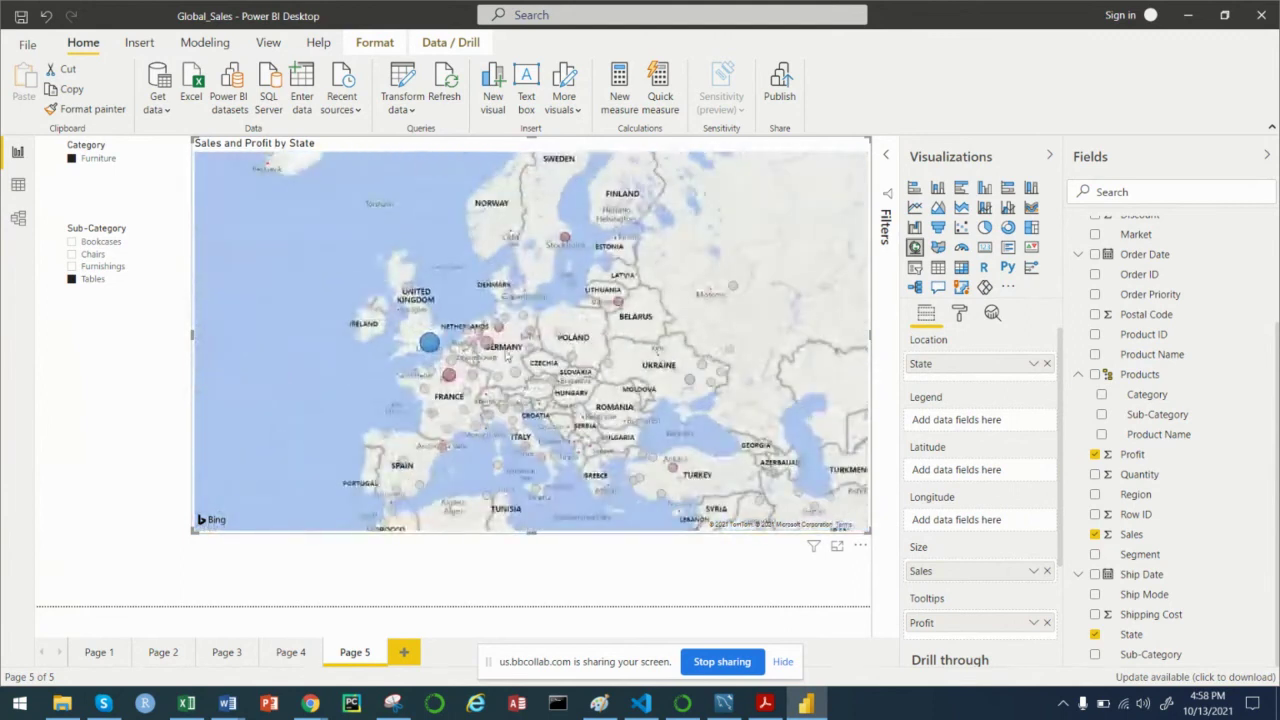
{"action": "mouse_move", "coordinate": [449, 376]}
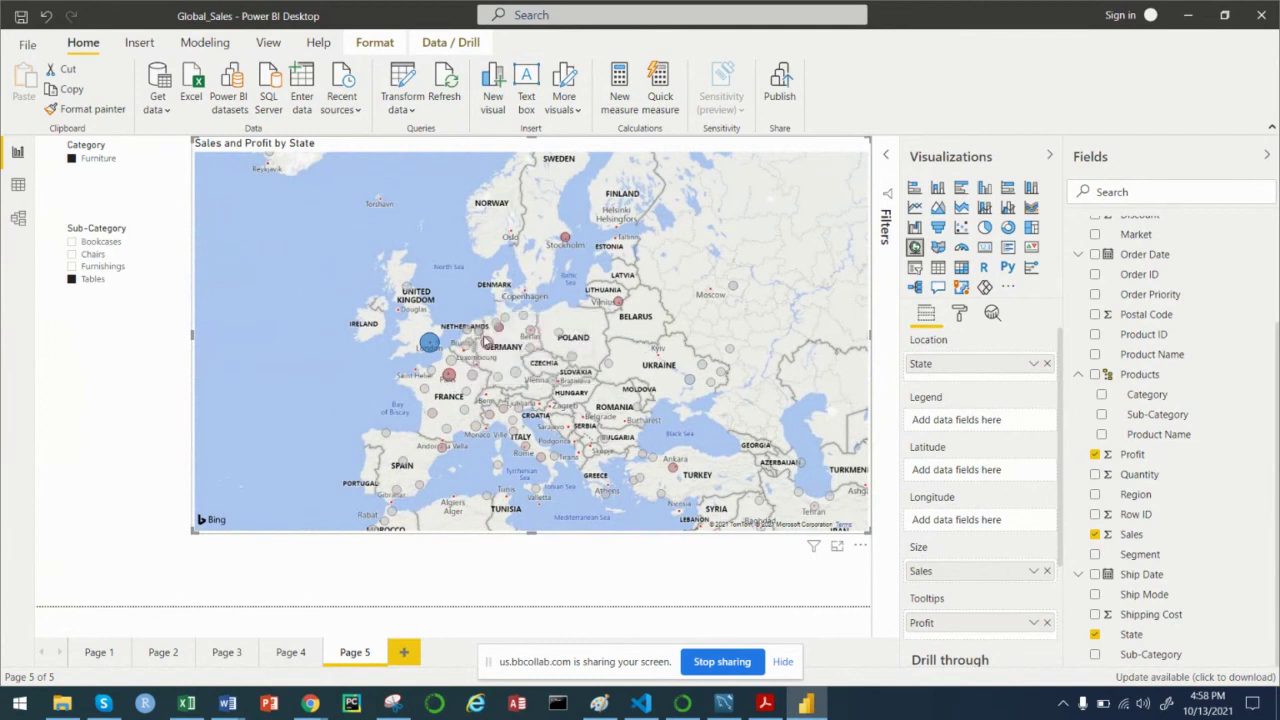
{"action": "mouse_move", "coordinate": [488, 348]}
{"action": "mouse_move", "coordinate": [565, 240]}
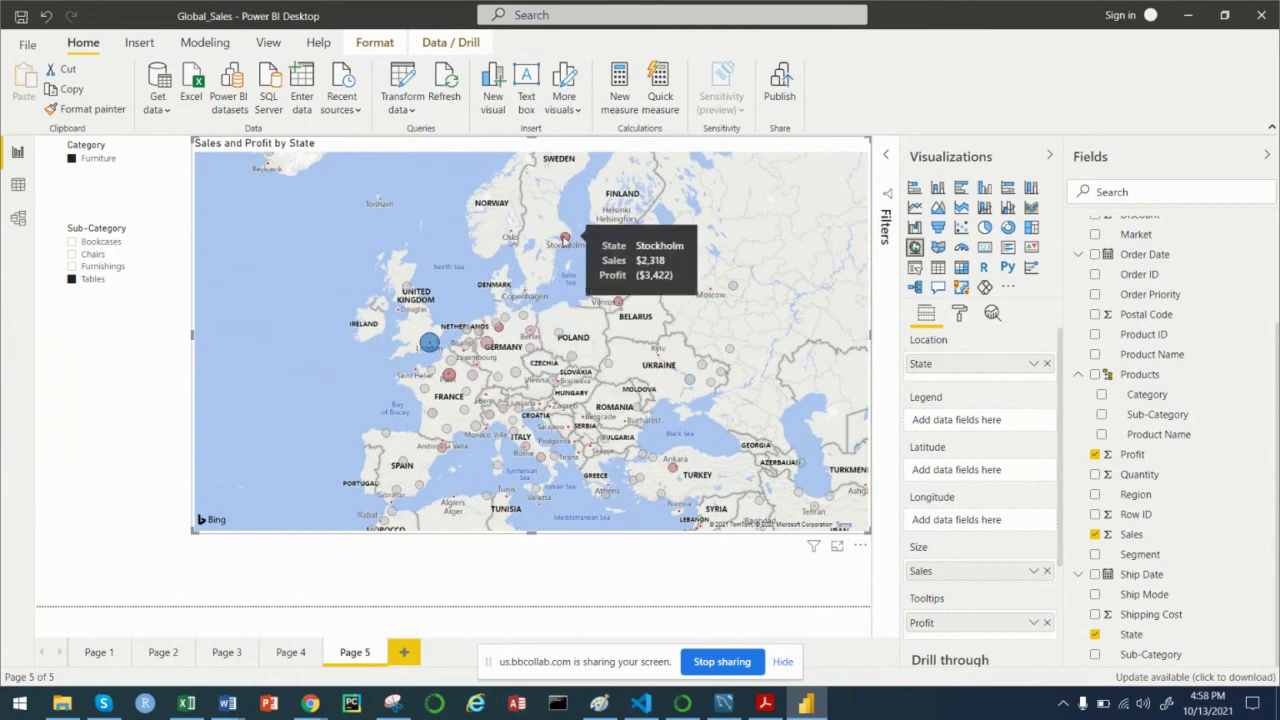
{"action": "mouse_move", "coordinate": [617, 304]}
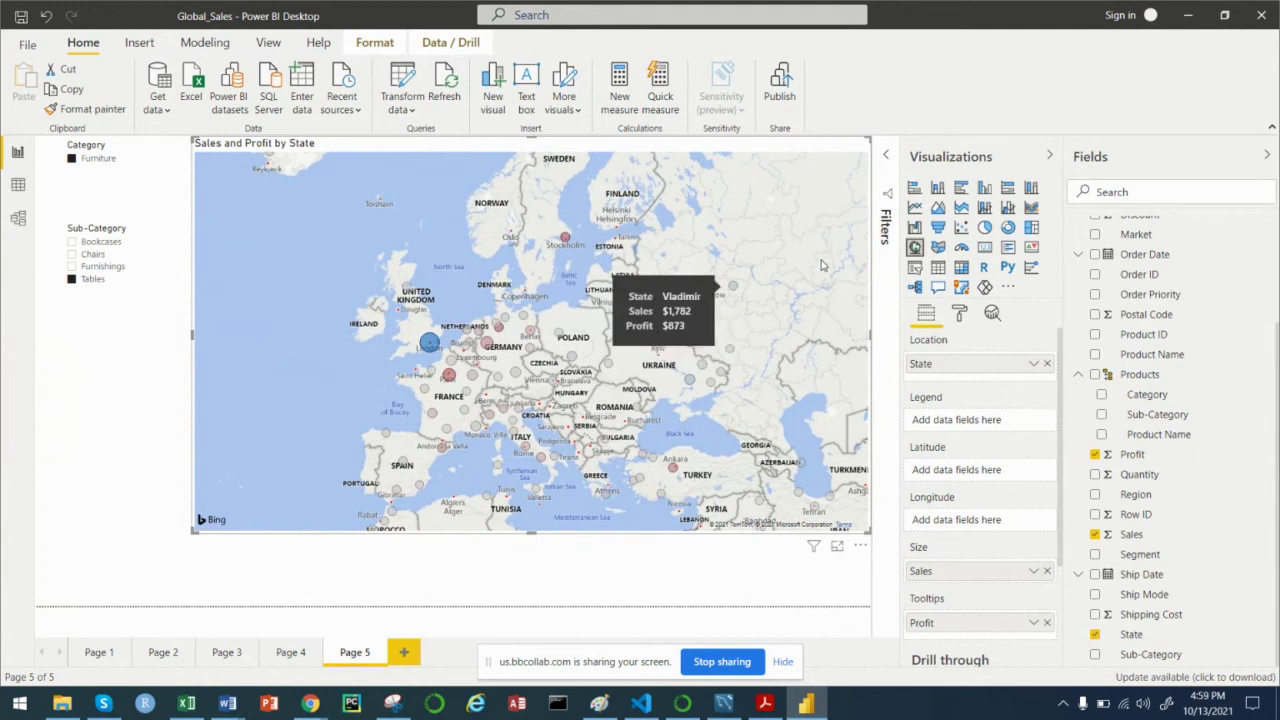
Step: Inspect the Tables bubbles for Queensland in Australia and Jawa Barat in Indonesia, and return to the world view
{"action": "scroll", "coordinate": [614, 345], "scroll_direction": "down", "scroll_amount": 4}
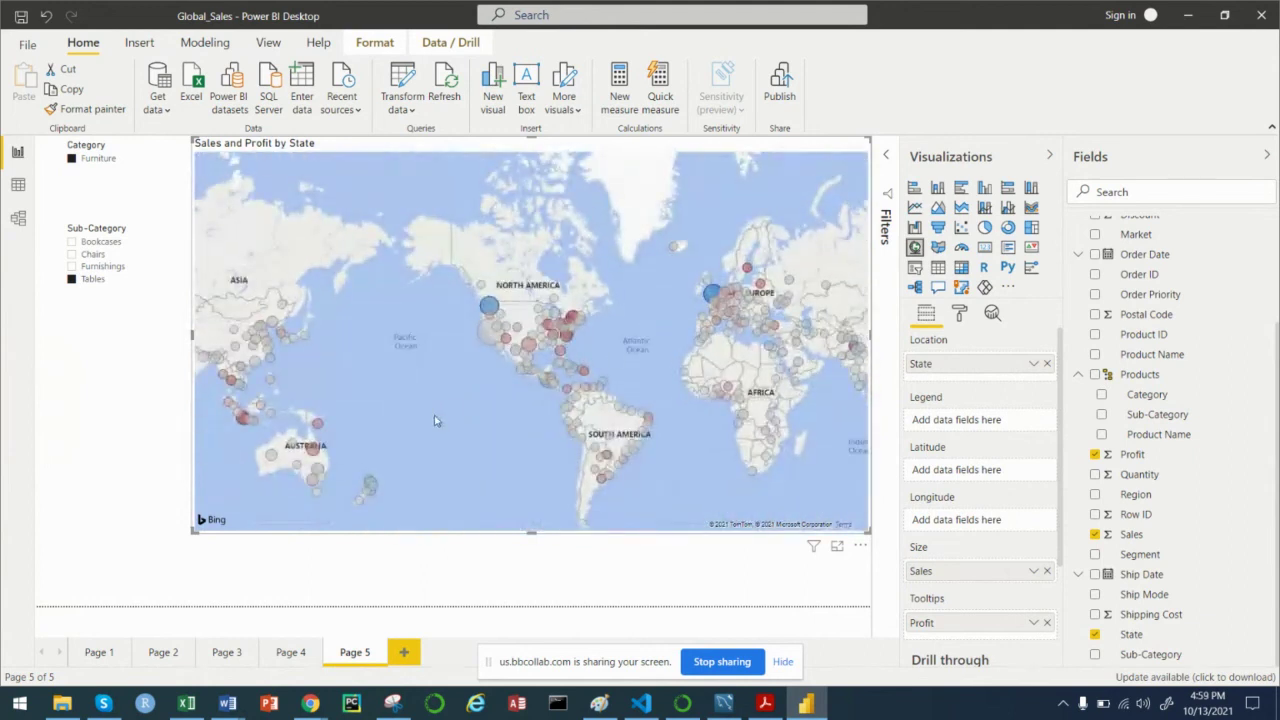
{"action": "left_click_drag", "start_coordinate": [434, 415], "coordinate": [514, 391]}
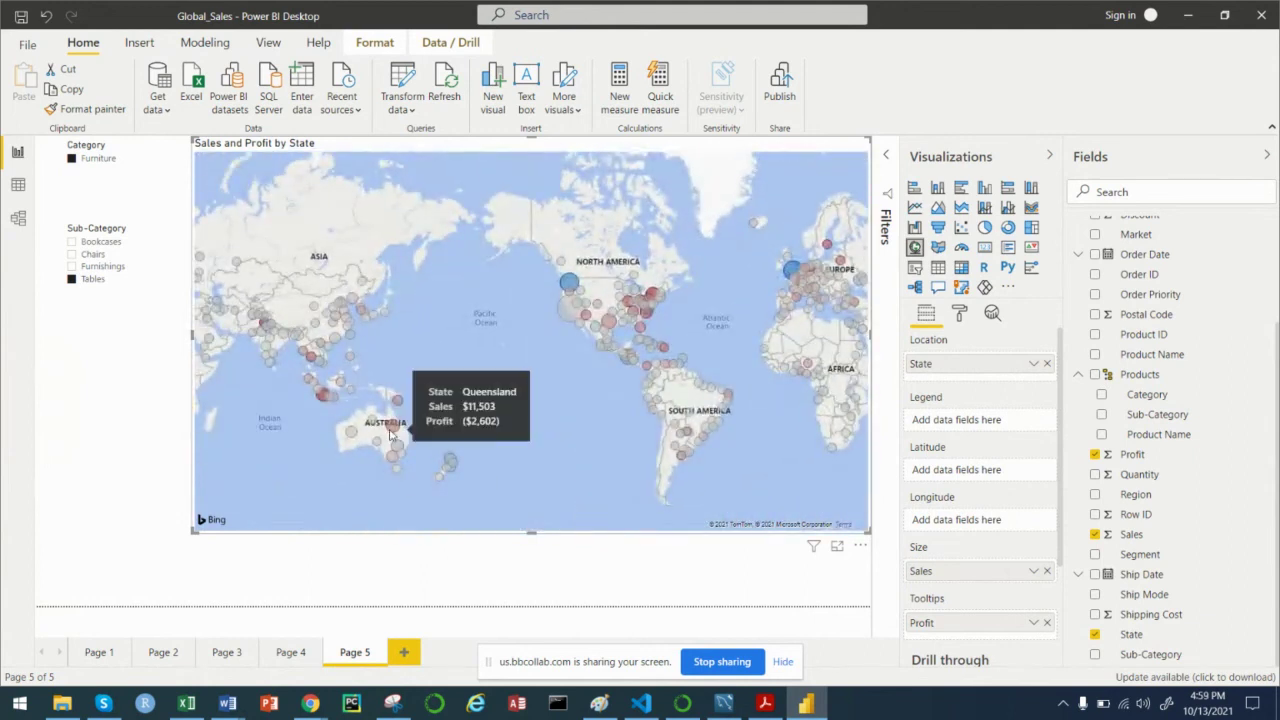
{"action": "scroll", "coordinate": [377, 407], "scroll_direction": "up", "scroll_amount": 3}
{"action": "scroll", "coordinate": [377, 407], "scroll_direction": "up", "scroll_amount": 3}
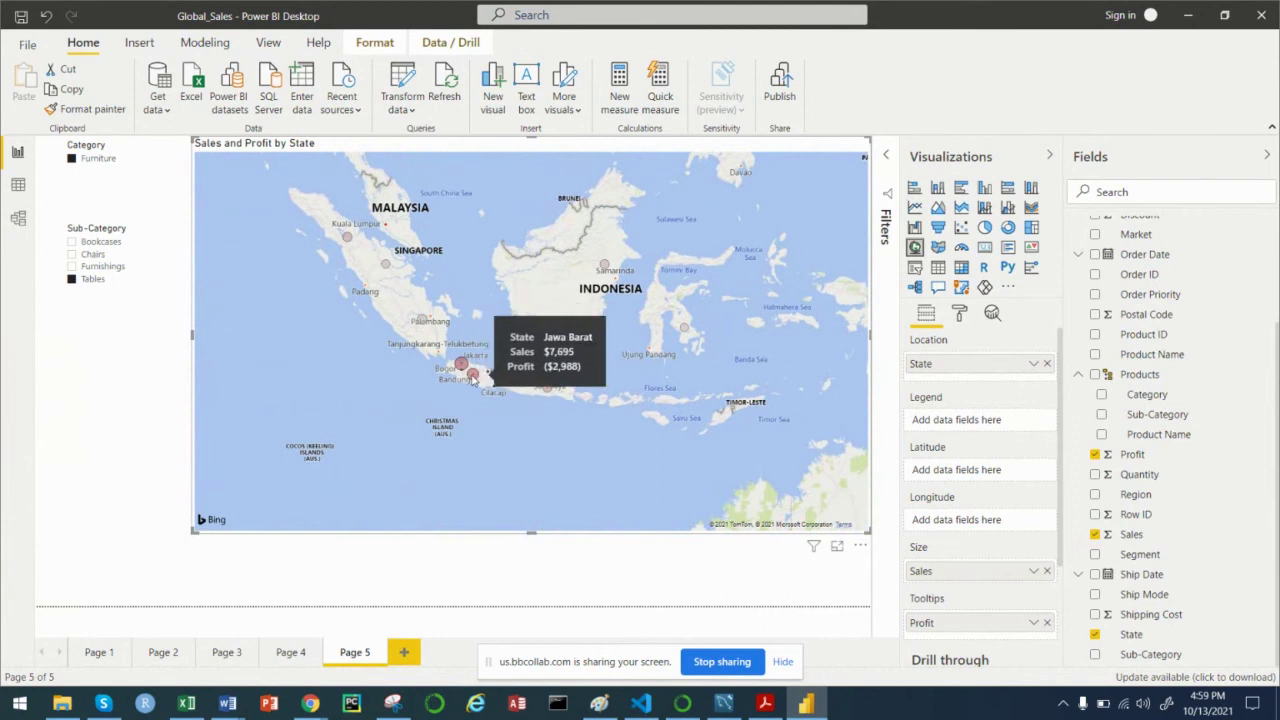
{"action": "scroll", "coordinate": [474, 377], "scroll_direction": "down", "scroll_amount": 5}
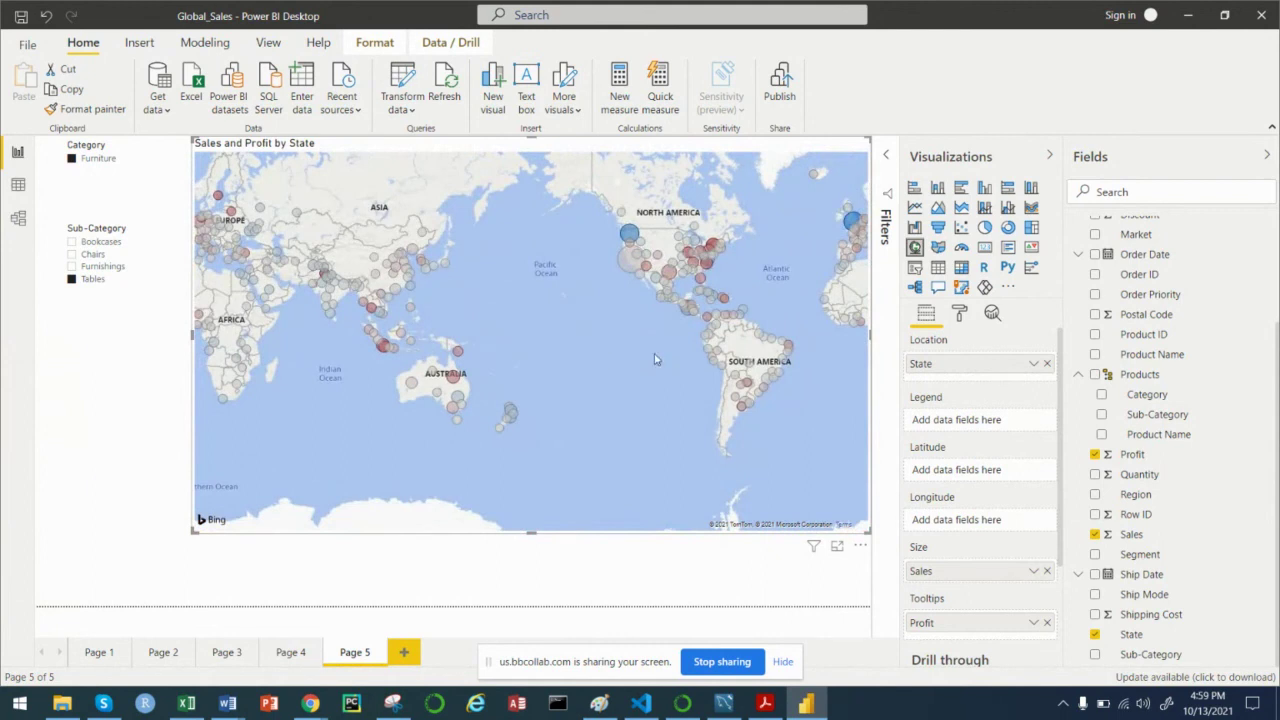
{"action": "left_click_drag", "start_coordinate": [657, 349], "coordinate": [245, 378]}
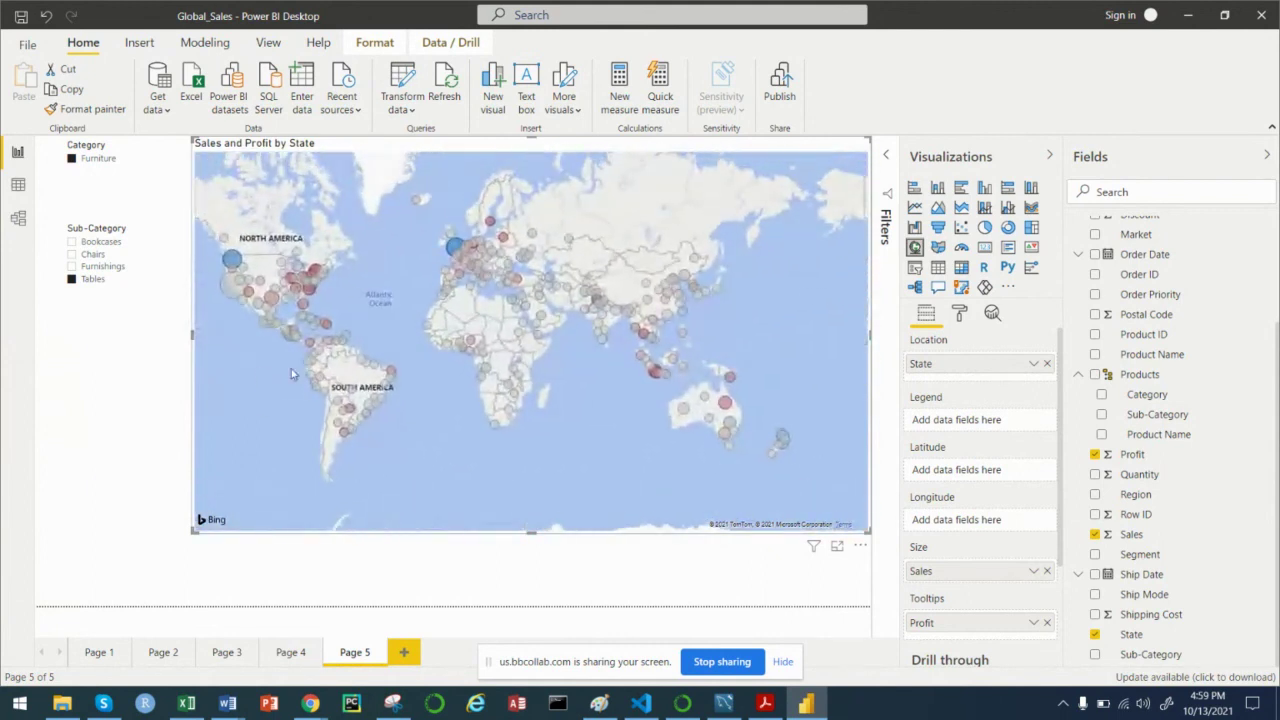
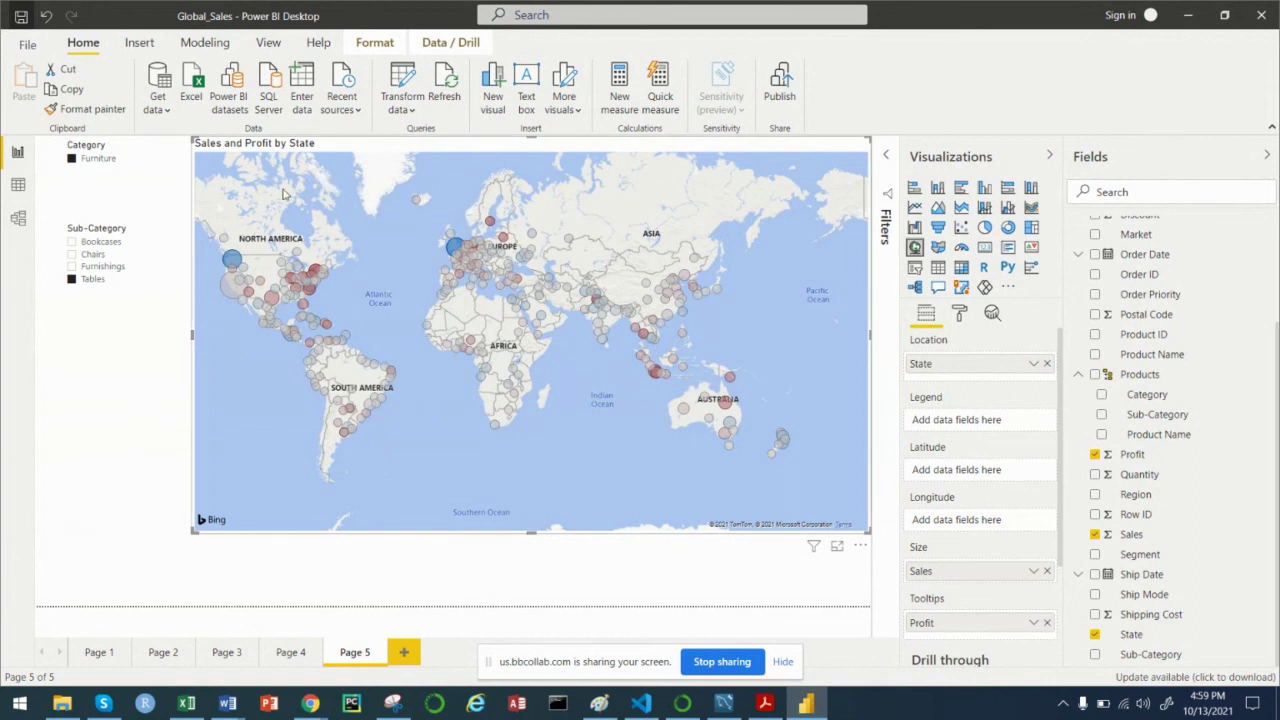
Step: Add a new blank report page and review the fields available in the Orders table
{"action": "left_click", "coordinate": [406, 654]}
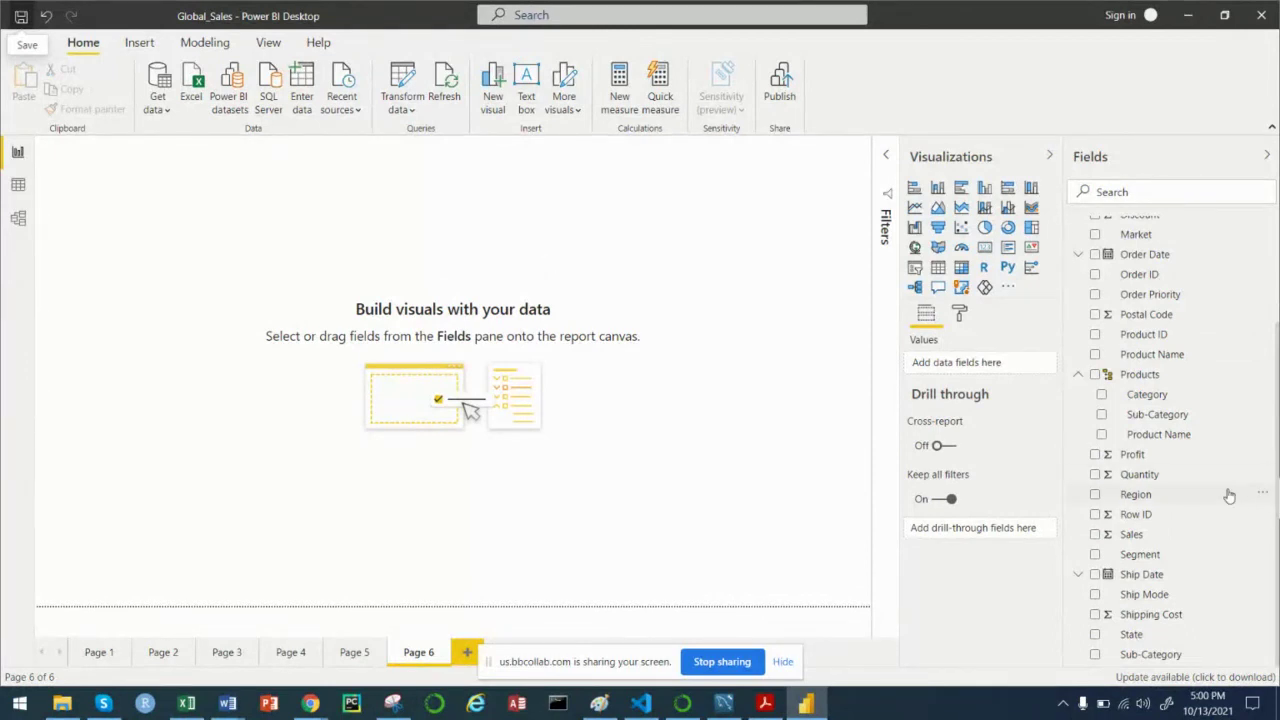
{"action": "scroll", "coordinate": [1222, 480], "scroll_direction": "up", "scroll_amount": 3}
{"action": "scroll", "coordinate": [1220, 472], "scroll_direction": "down", "scroll_amount": 2}
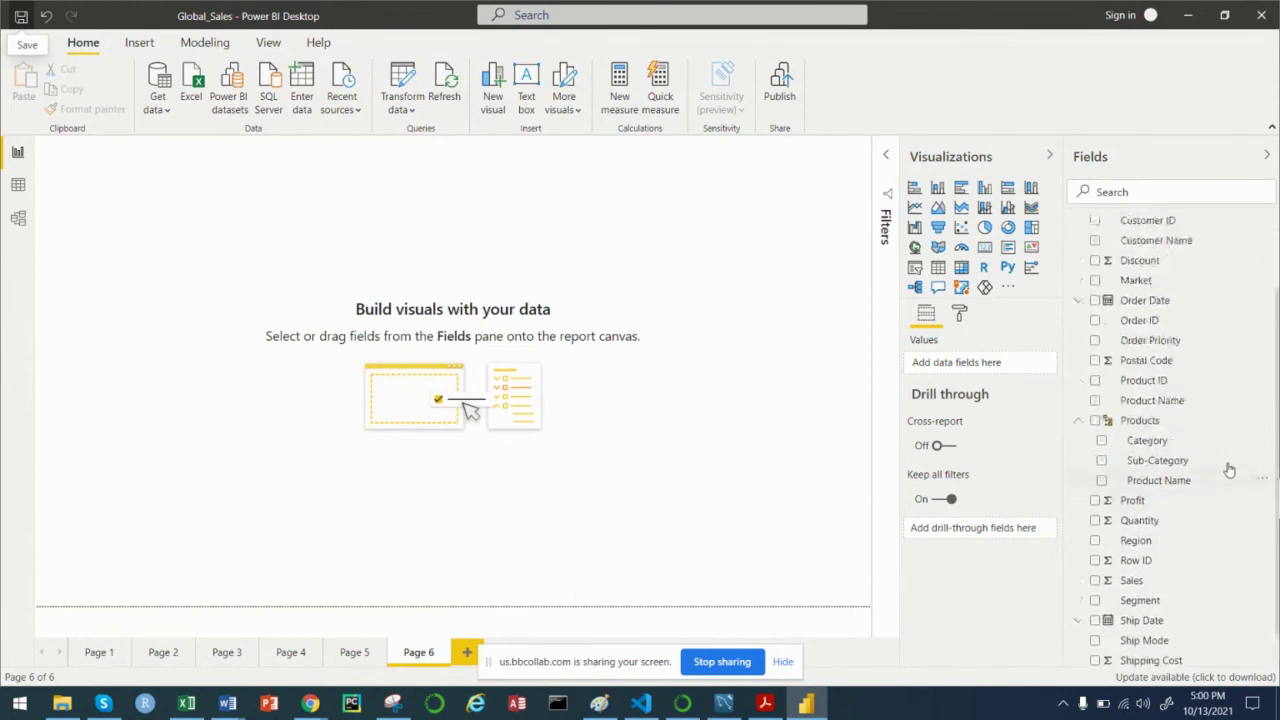
{"action": "scroll", "coordinate": [1222, 472], "scroll_direction": "up", "scroll_amount": 2}
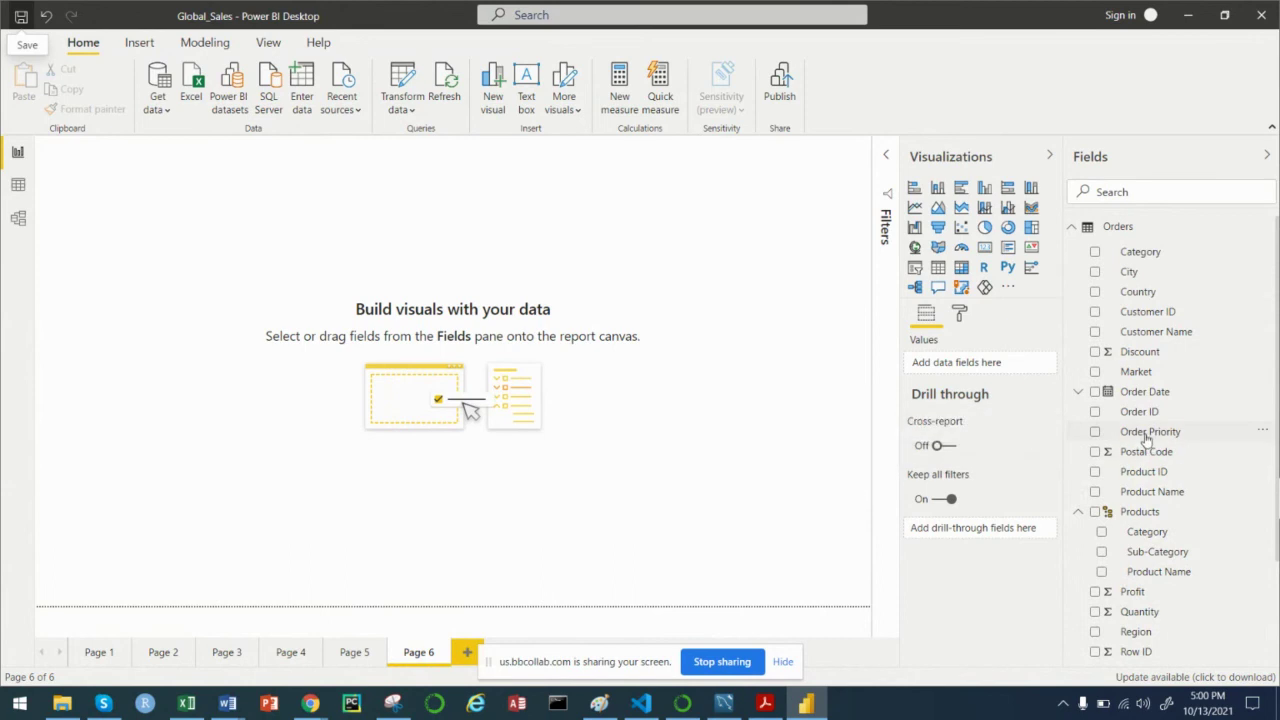
{"action": "scroll", "coordinate": [1168, 478], "scroll_direction": "down", "scroll_amount": 2}
{"action": "scroll", "coordinate": [1166, 480], "scroll_direction": "down", "scroll_amount": 1}
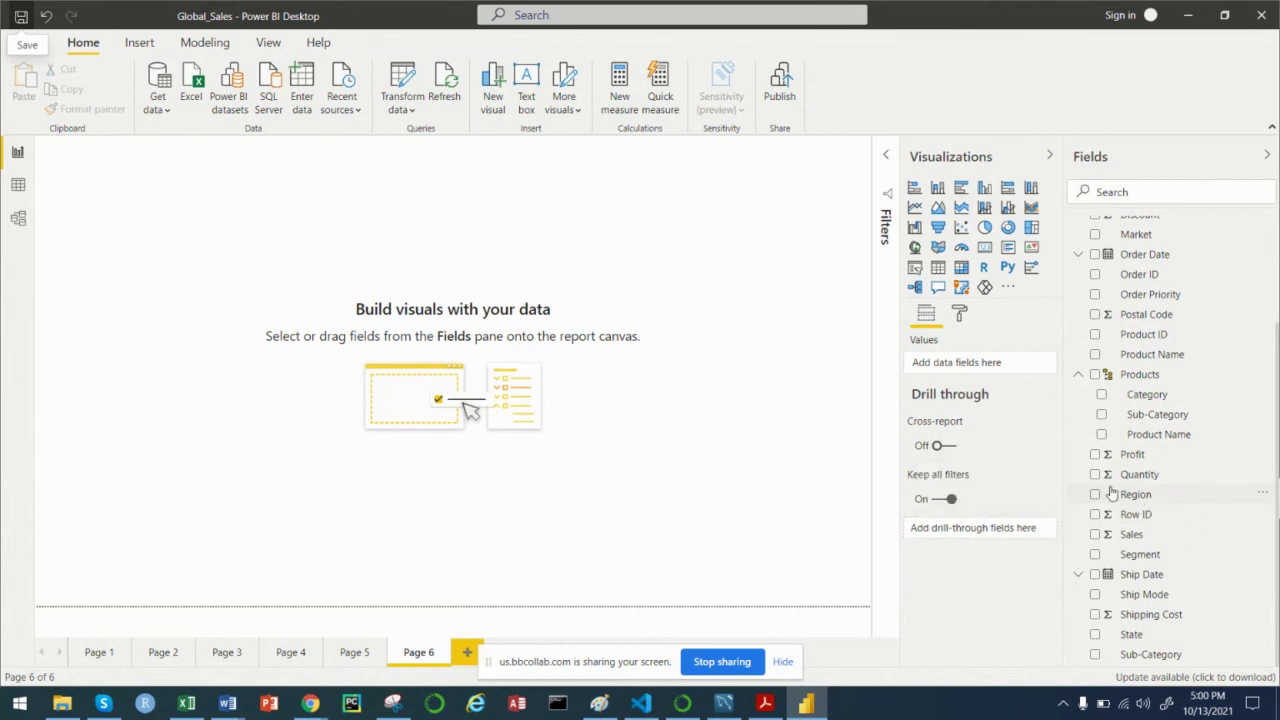
Step: Create a scatter chart with Sales on the X axis and Profit on the Y axis, enlarged and placed near the middle of the page
{"action": "left_click", "coordinate": [1095, 535]}
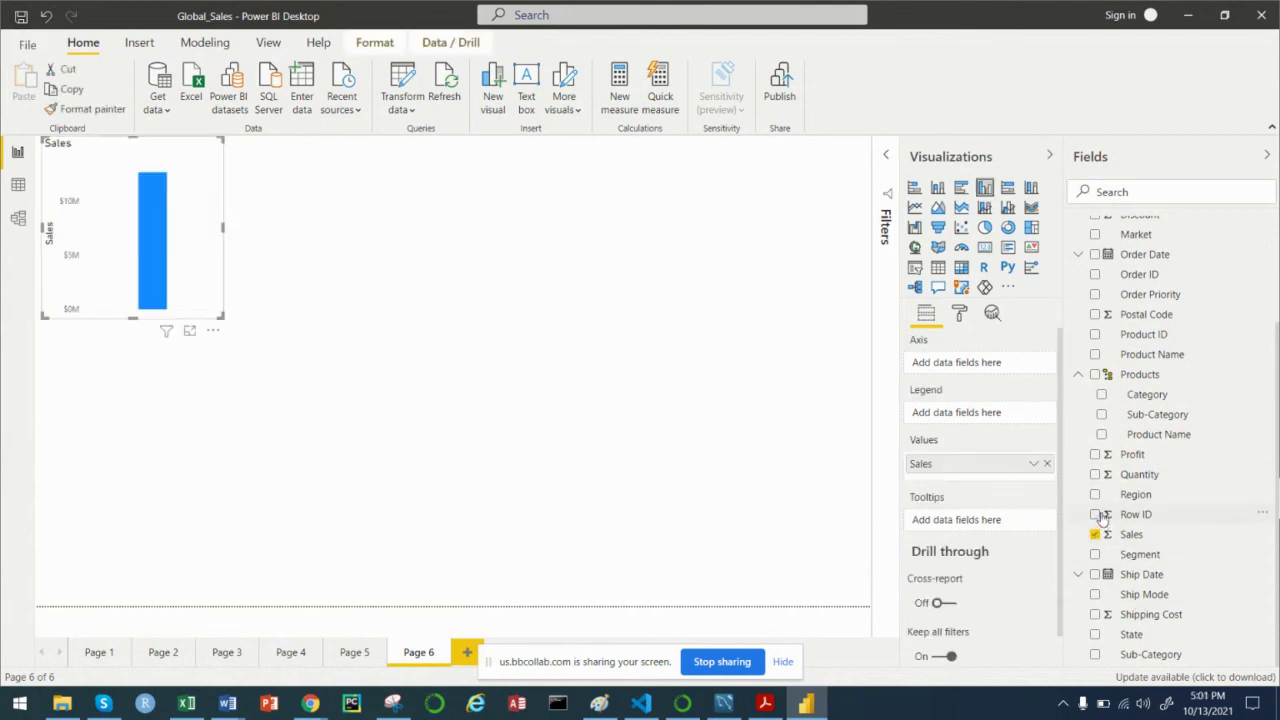
{"action": "left_click", "coordinate": [1095, 455]}
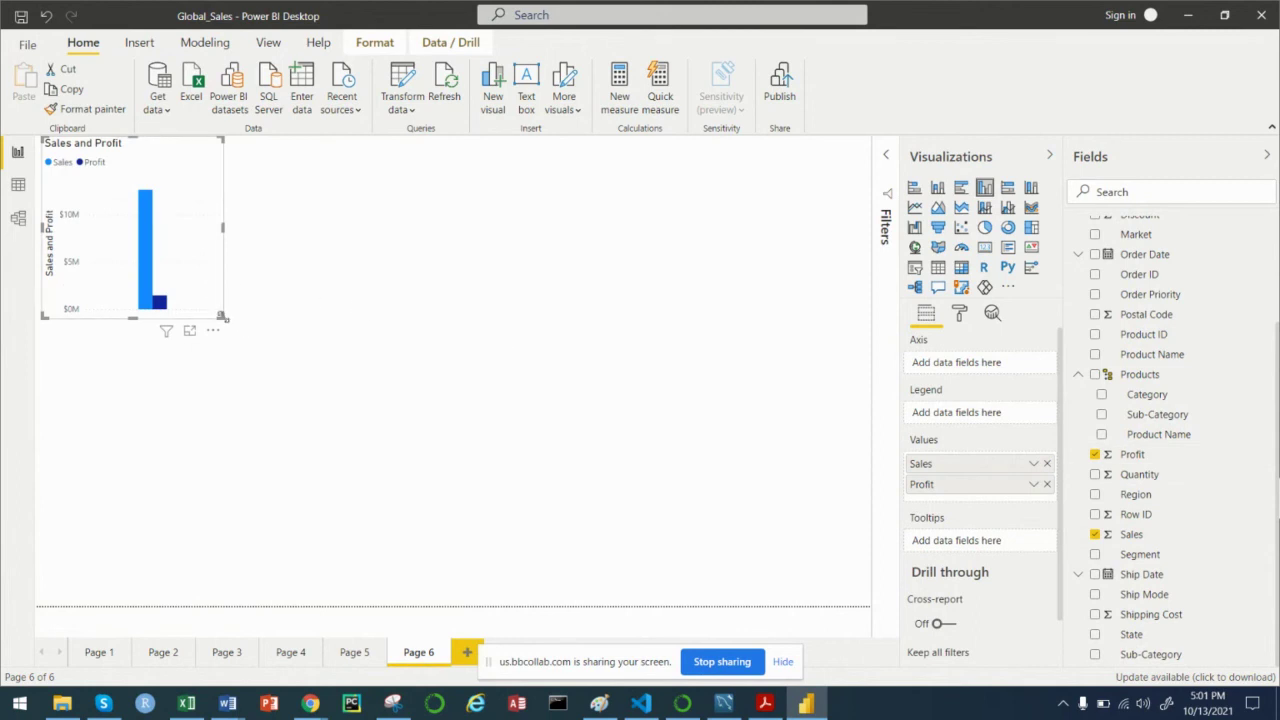
{"action": "left_click_drag", "start_coordinate": [222, 318], "coordinate": [371, 391]}
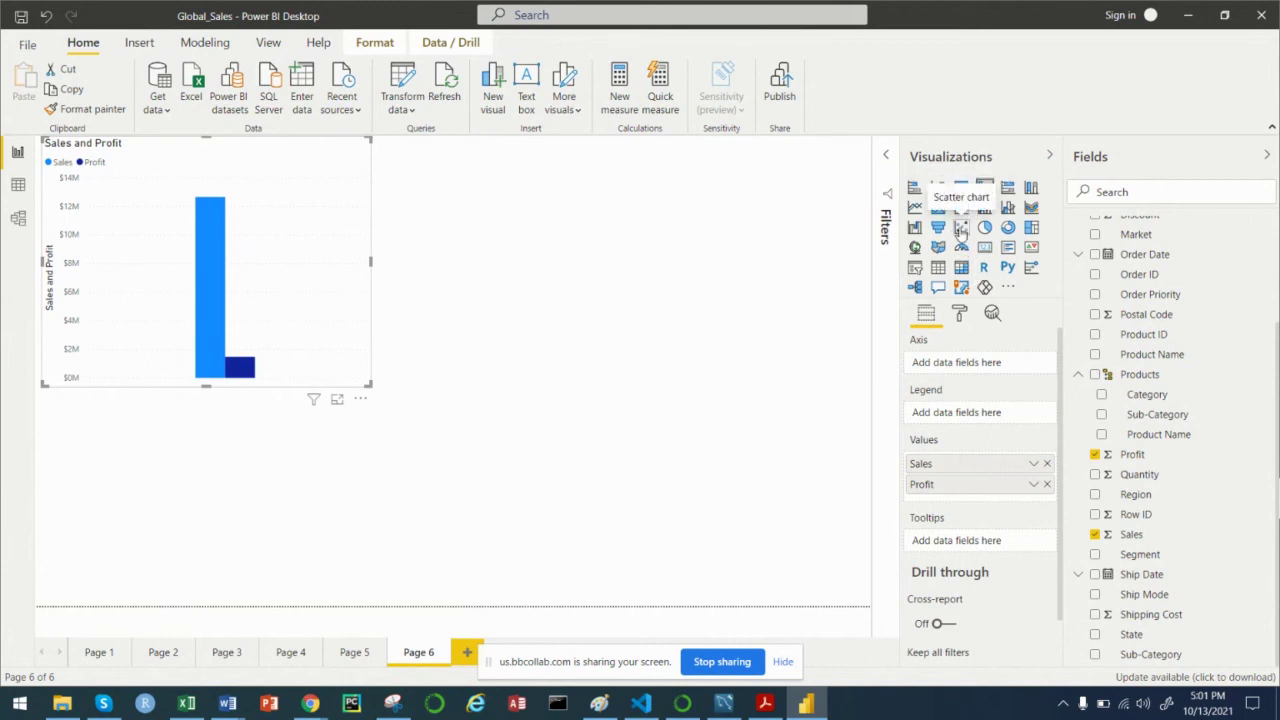
{"action": "left_click", "coordinate": [960, 228]}
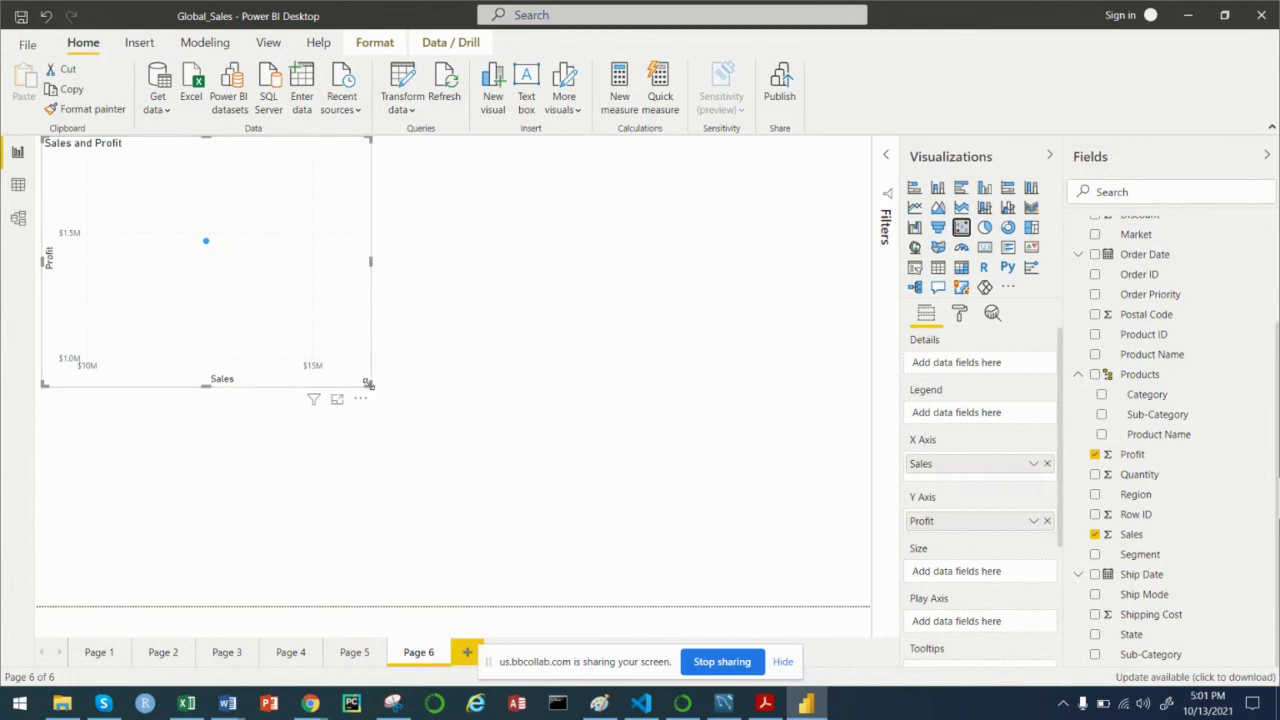
{"action": "left_click_drag", "start_coordinate": [369, 385], "coordinate": [558, 490]}
{"action": "left_click_drag", "start_coordinate": [381, 221], "coordinate": [520, 251]}
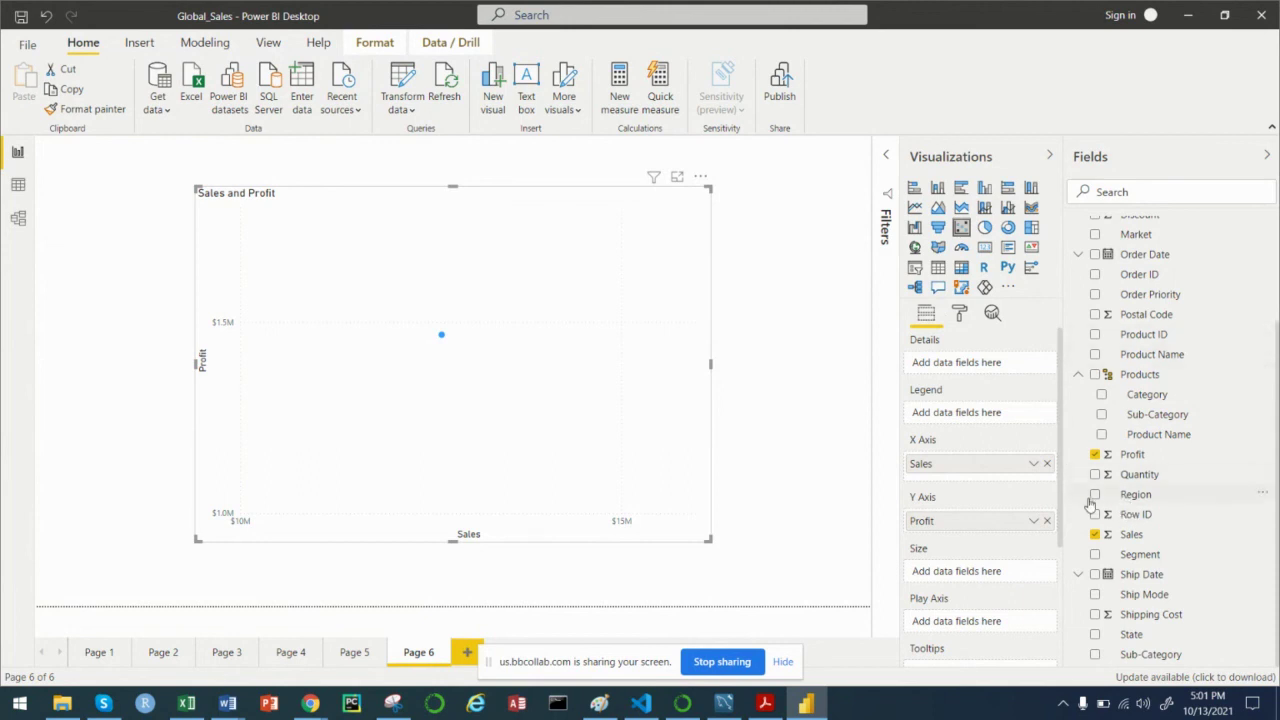
Step: Add Category to the scatter chart's details and move it to the legend to color the points by category
{"action": "scroll", "coordinate": [1150, 600], "scroll_direction": "up", "scroll_amount": 3}
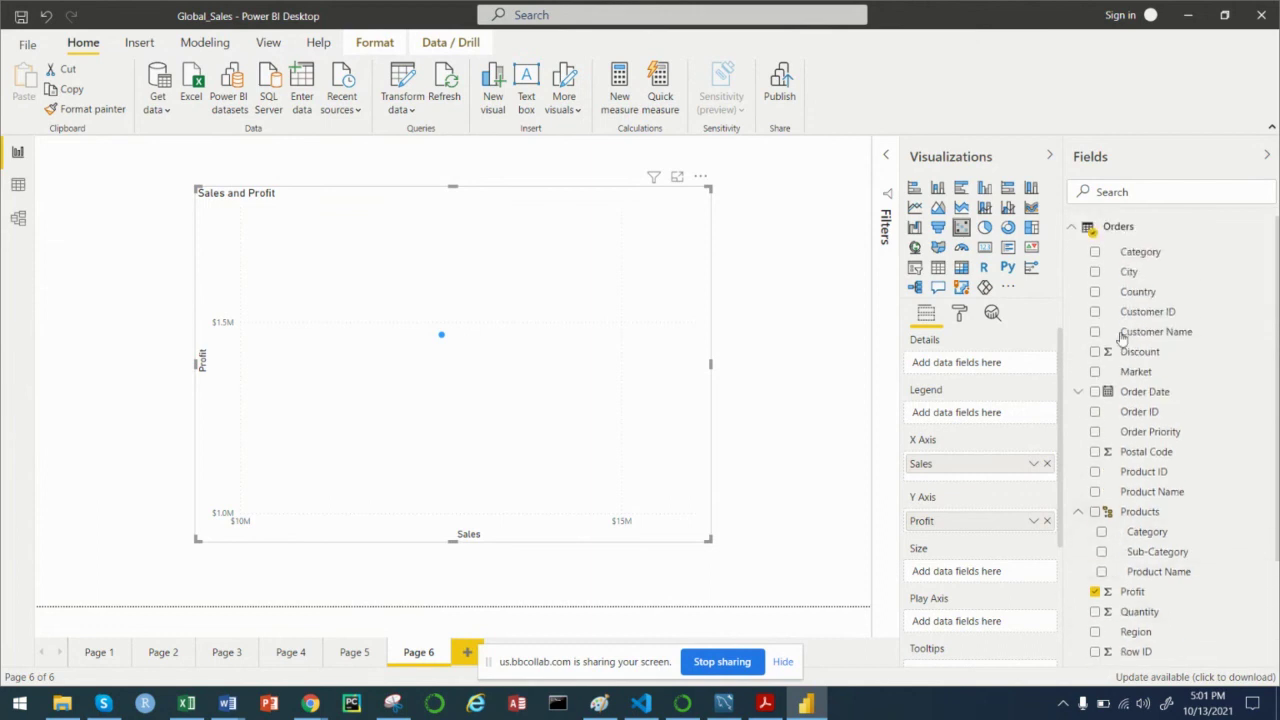
{"action": "left_click_drag", "start_coordinate": [1137, 254], "coordinate": [966, 367]}
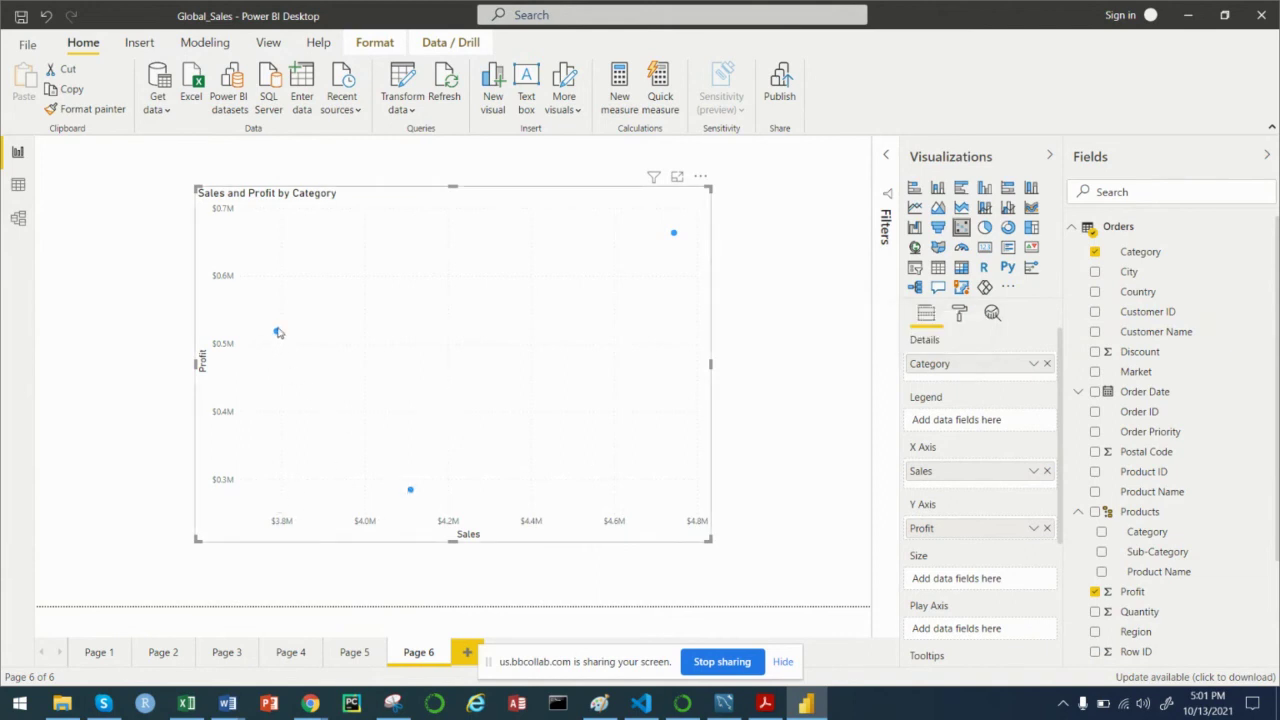
{"action": "mouse_move", "coordinate": [279, 336]}
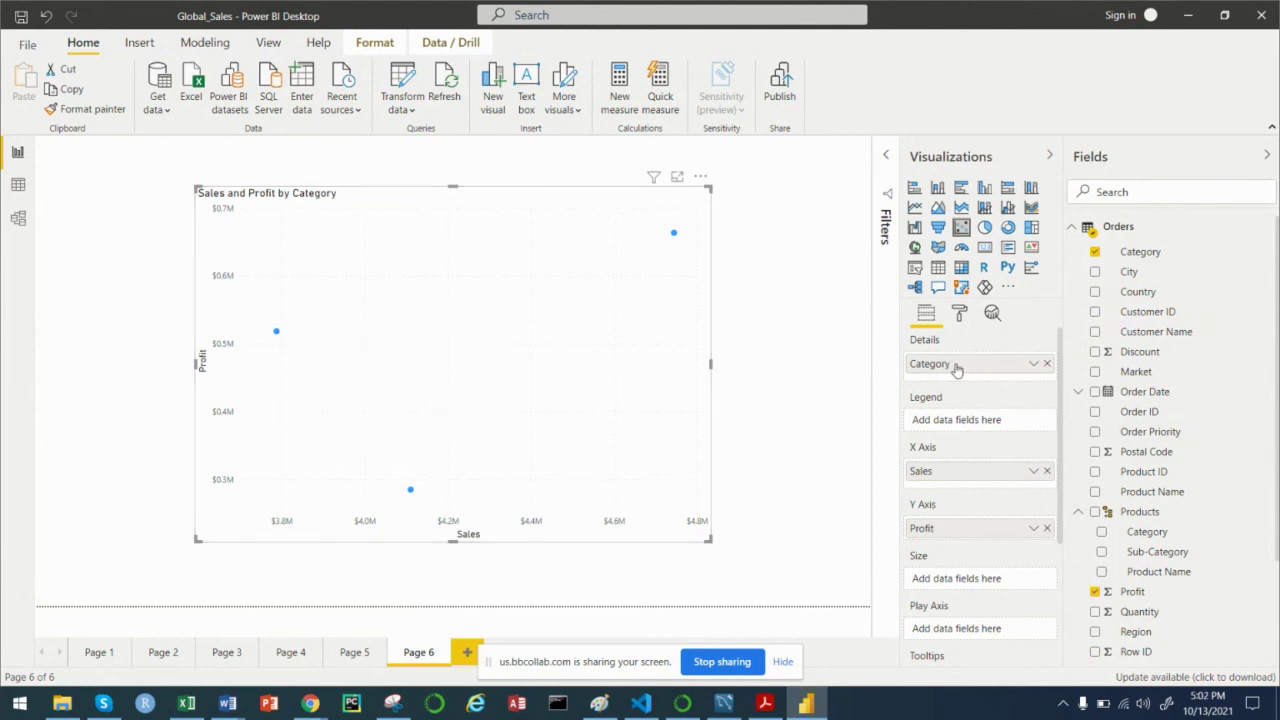
{"action": "left_click_drag", "start_coordinate": [957, 369], "coordinate": [959, 430]}
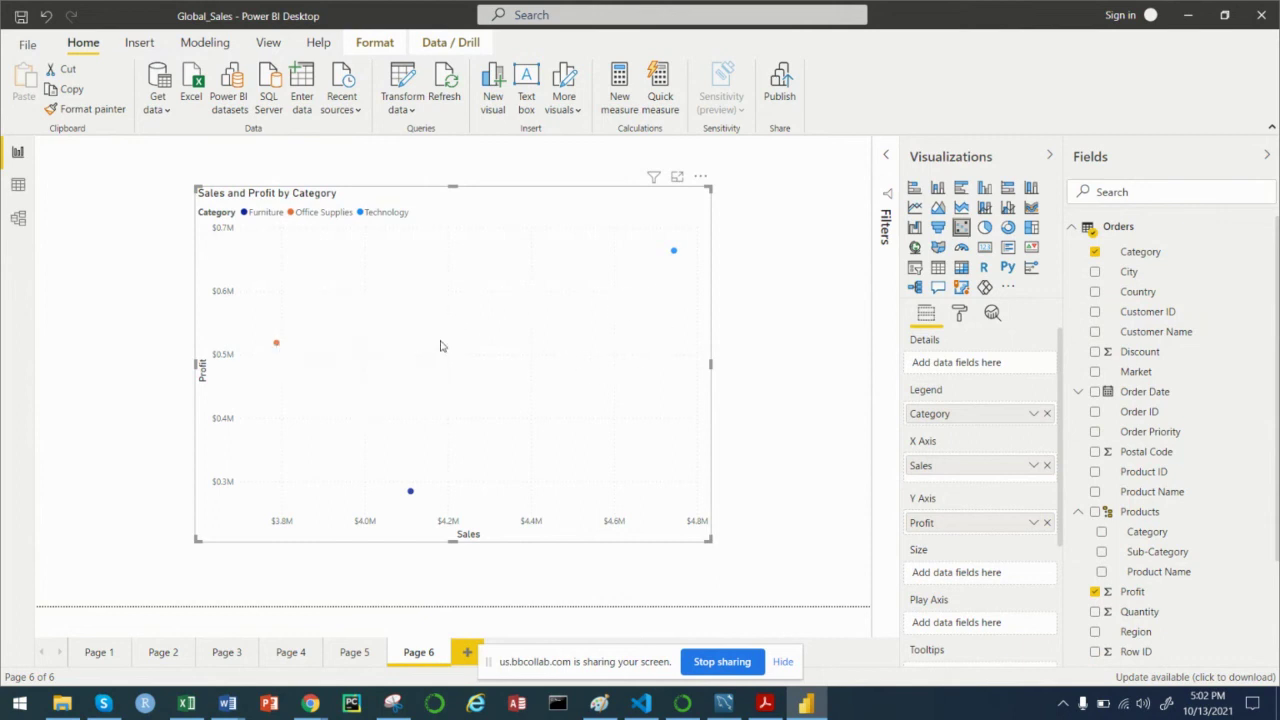
{"action": "mouse_move", "coordinate": [277, 345]}
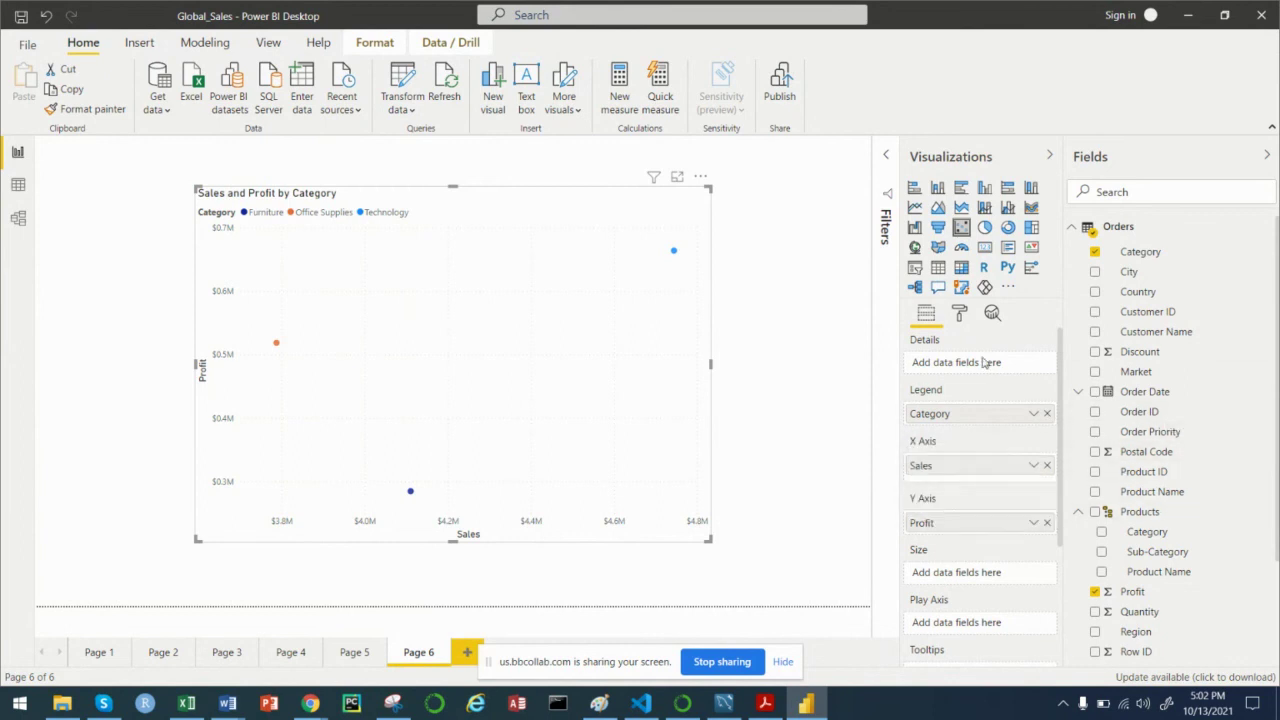
Step: Set the scatter chart's marker size to -6 in its shape formatting
{"action": "left_click", "coordinate": [960, 314]}
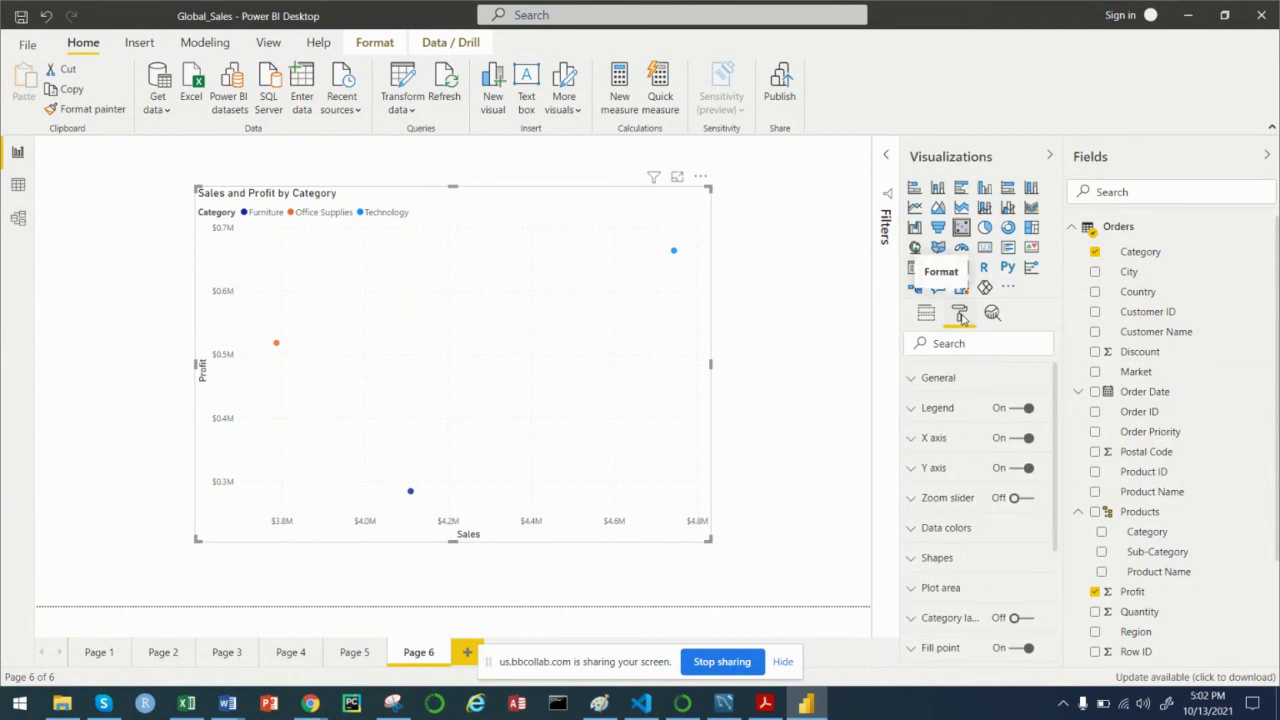
{"action": "scroll", "coordinate": [980, 552], "scroll_direction": "down", "scroll_amount": 1}
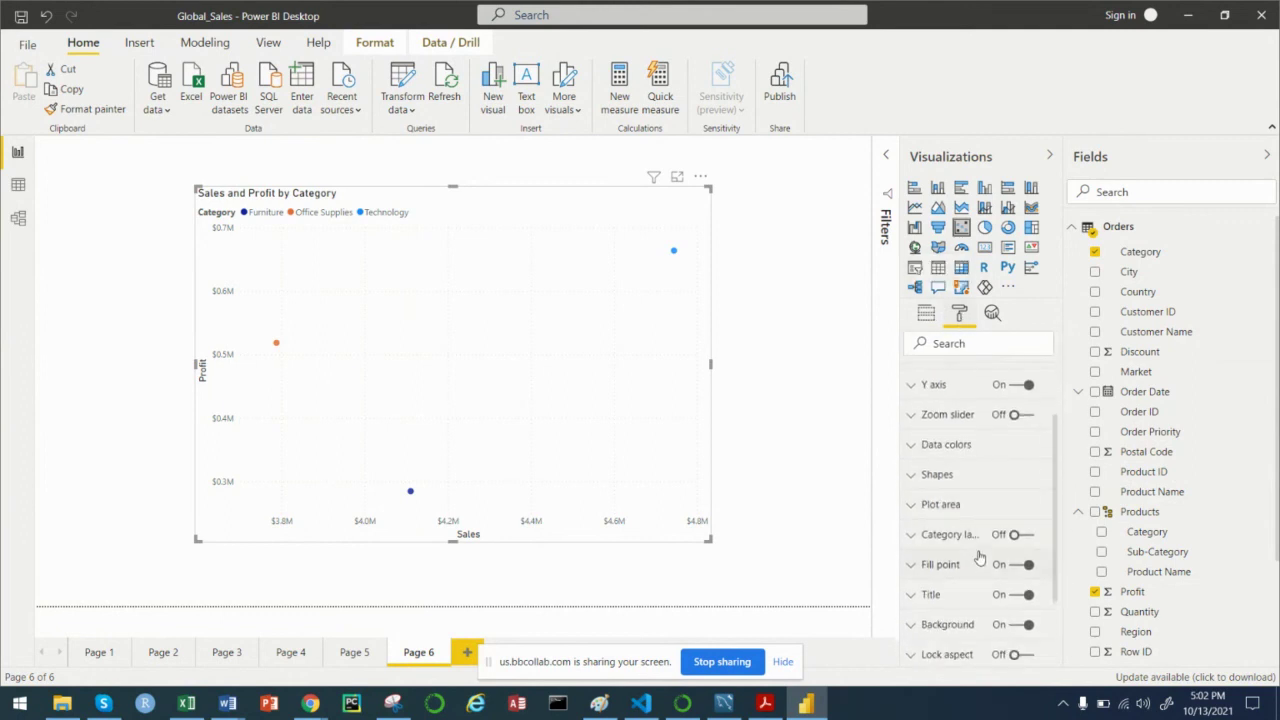
{"action": "scroll", "coordinate": [980, 560], "scroll_direction": "down", "scroll_amount": 2}
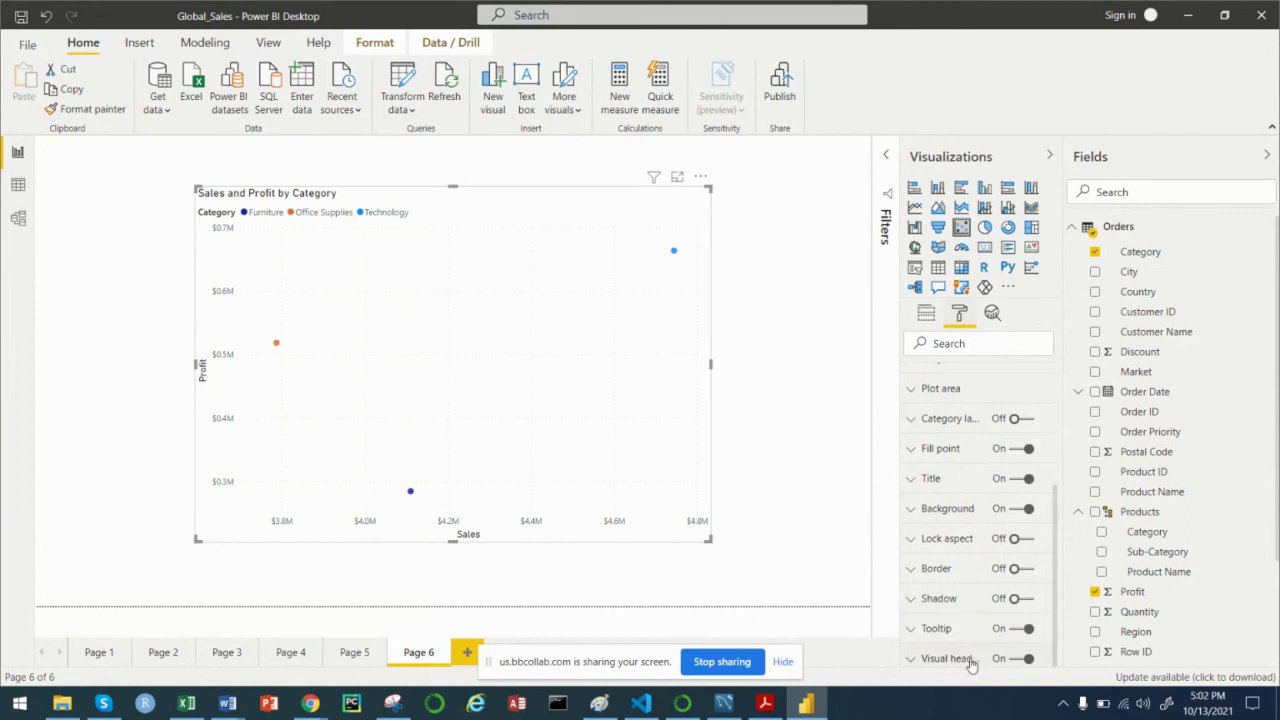
{"action": "scroll", "coordinate": [957, 634], "scroll_direction": "up", "scroll_amount": 2}
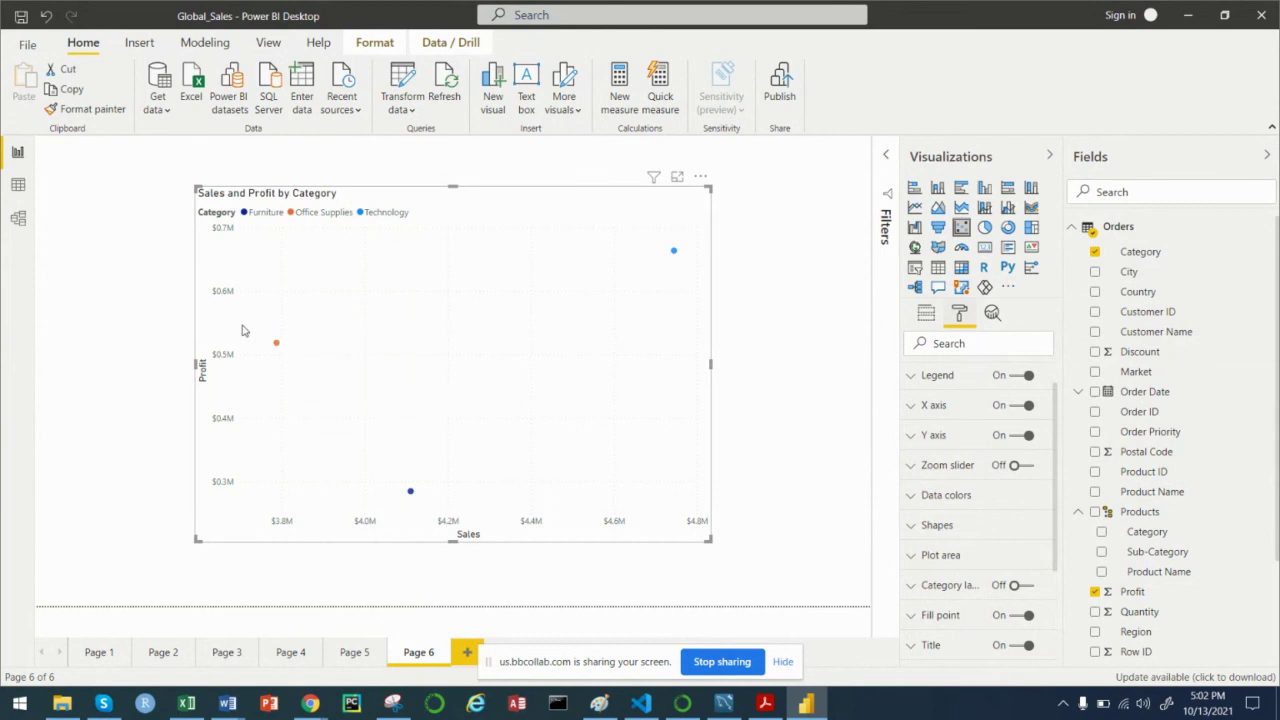
{"action": "left_click", "coordinate": [920, 528]}
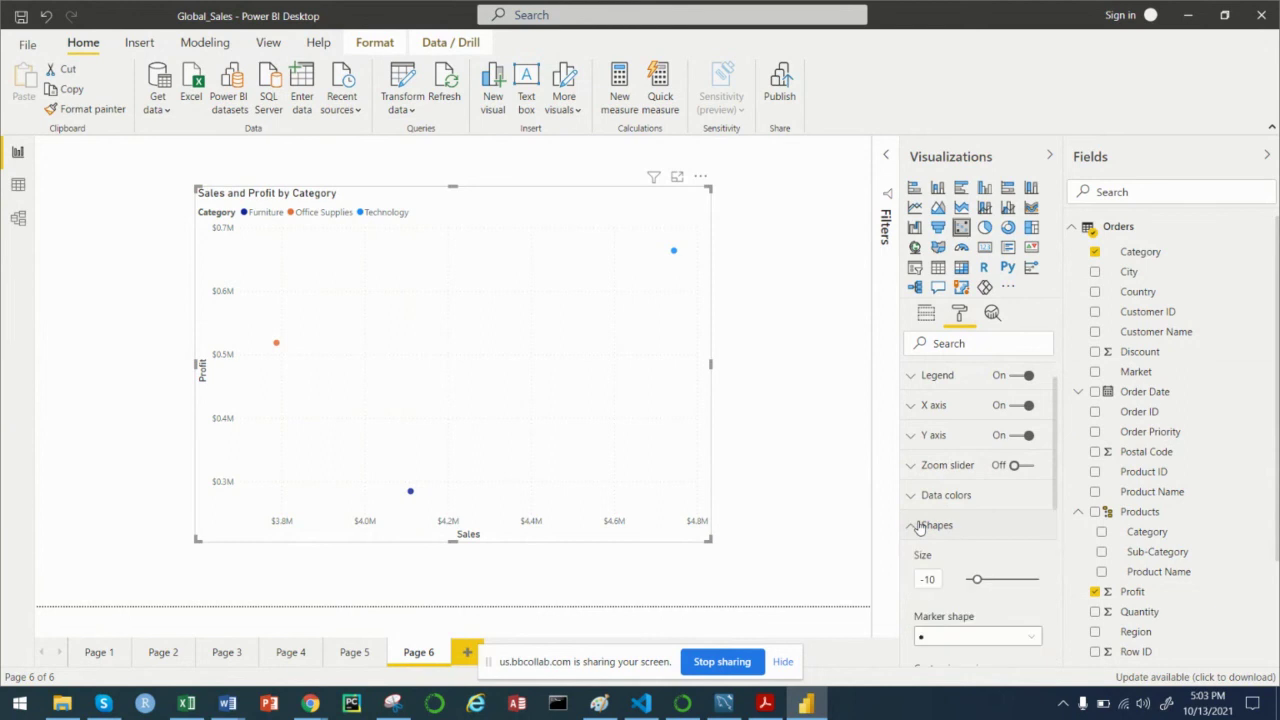
{"action": "scroll", "coordinate": [970, 563], "scroll_direction": "down", "scroll_amount": 4}
{"action": "scroll", "coordinate": [970, 563], "scroll_direction": "up", "scroll_amount": 3}
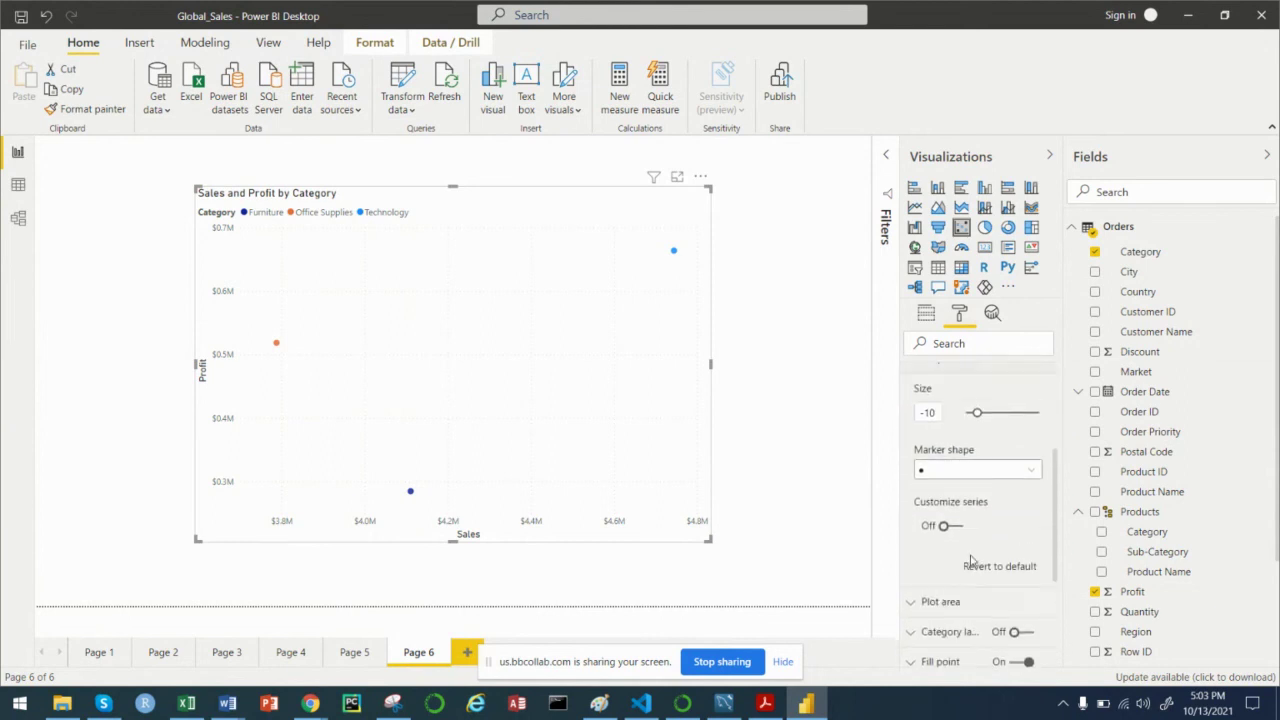
{"action": "mouse_move", "coordinate": [976, 497]}
{"action": "left_mouse_down"}
{"action": "mouse_move", "coordinate": [998, 497]}
{"action": "mouse_move", "coordinate": [979, 497]}
{"action": "left_mouse_up"}
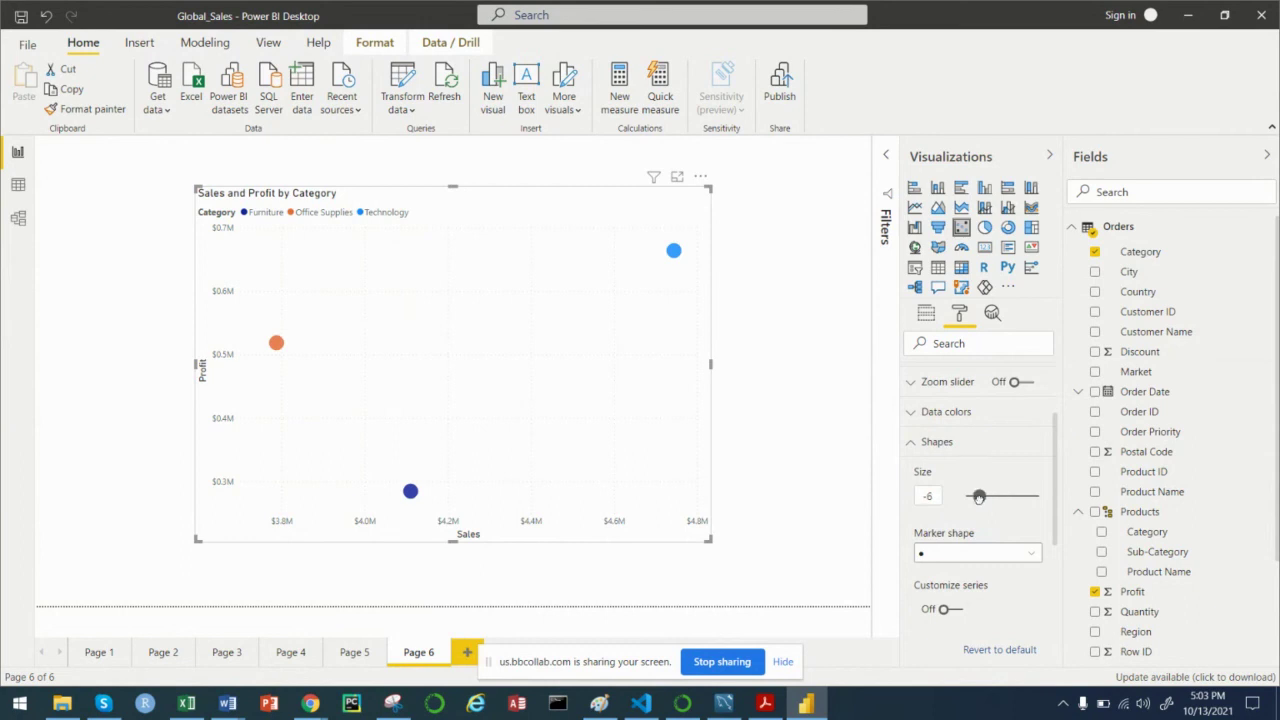
Step: Set the bubble size of the Sales and Profit by State map on Page 5 to -9
{"action": "left_click", "coordinate": [355, 653]}
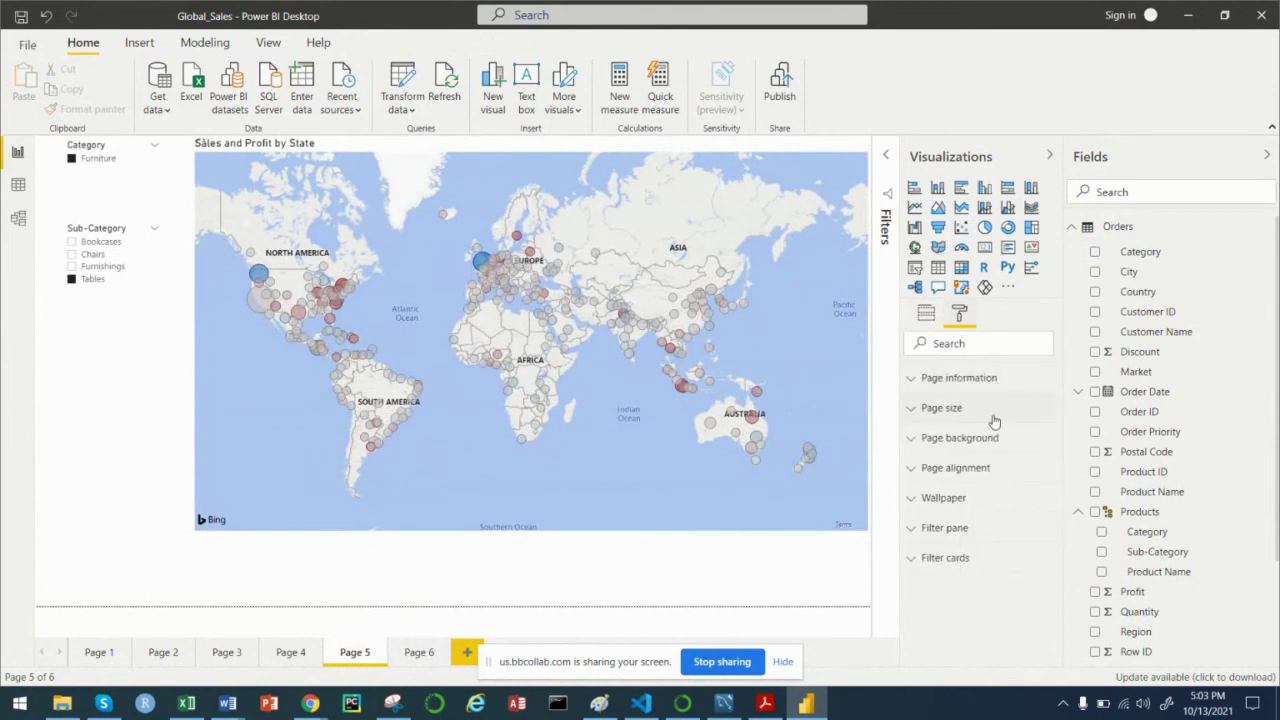
{"action": "left_click", "coordinate": [283, 447]}
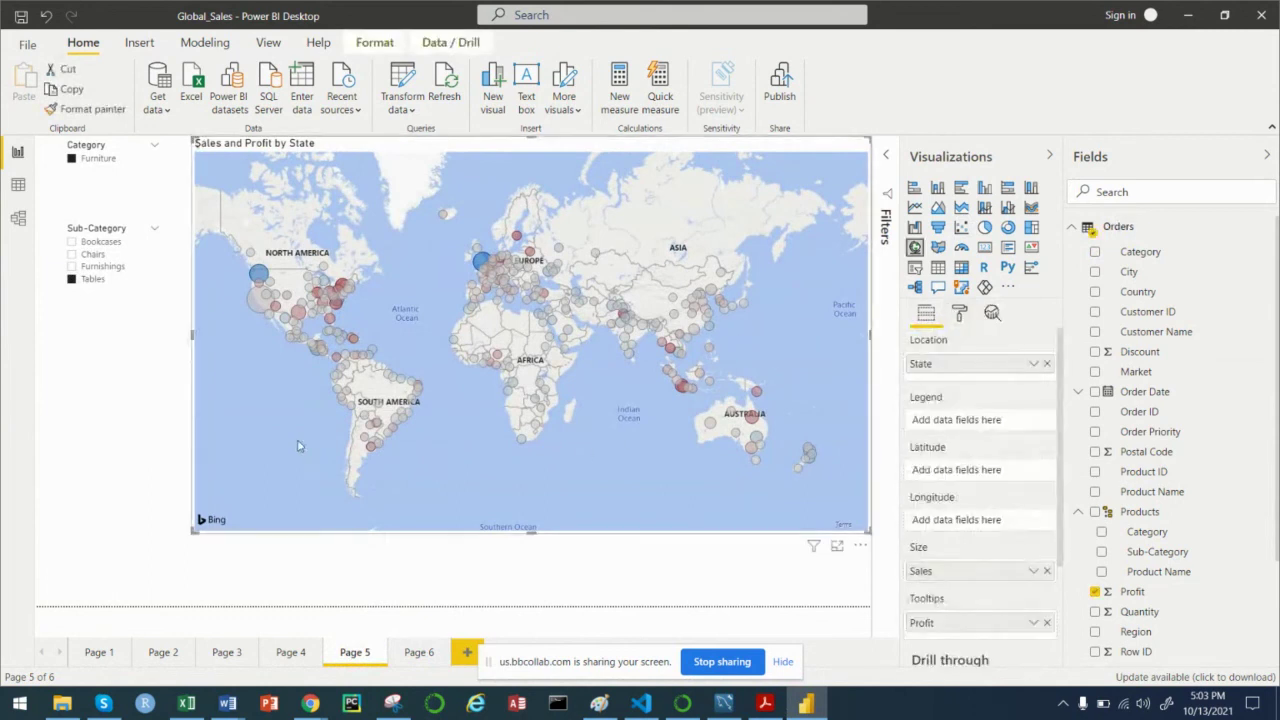
{"action": "left_click", "coordinate": [958, 316]}
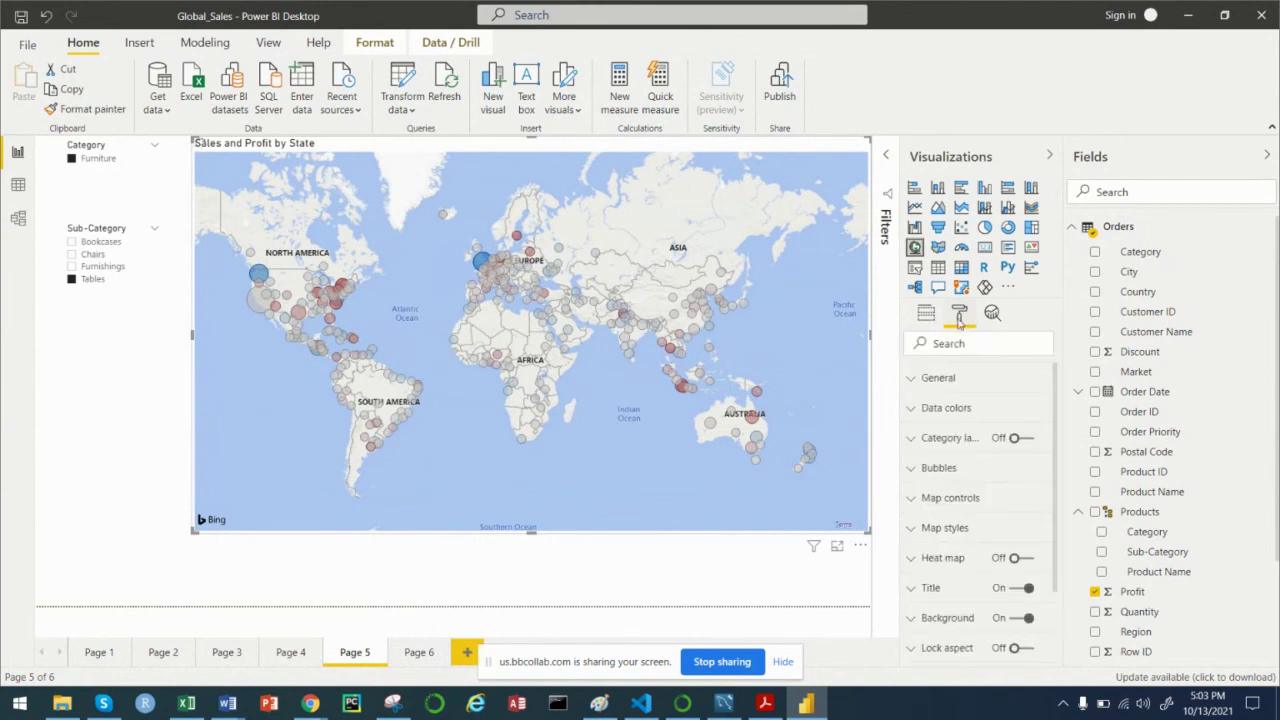
{"action": "left_click", "coordinate": [950, 468]}
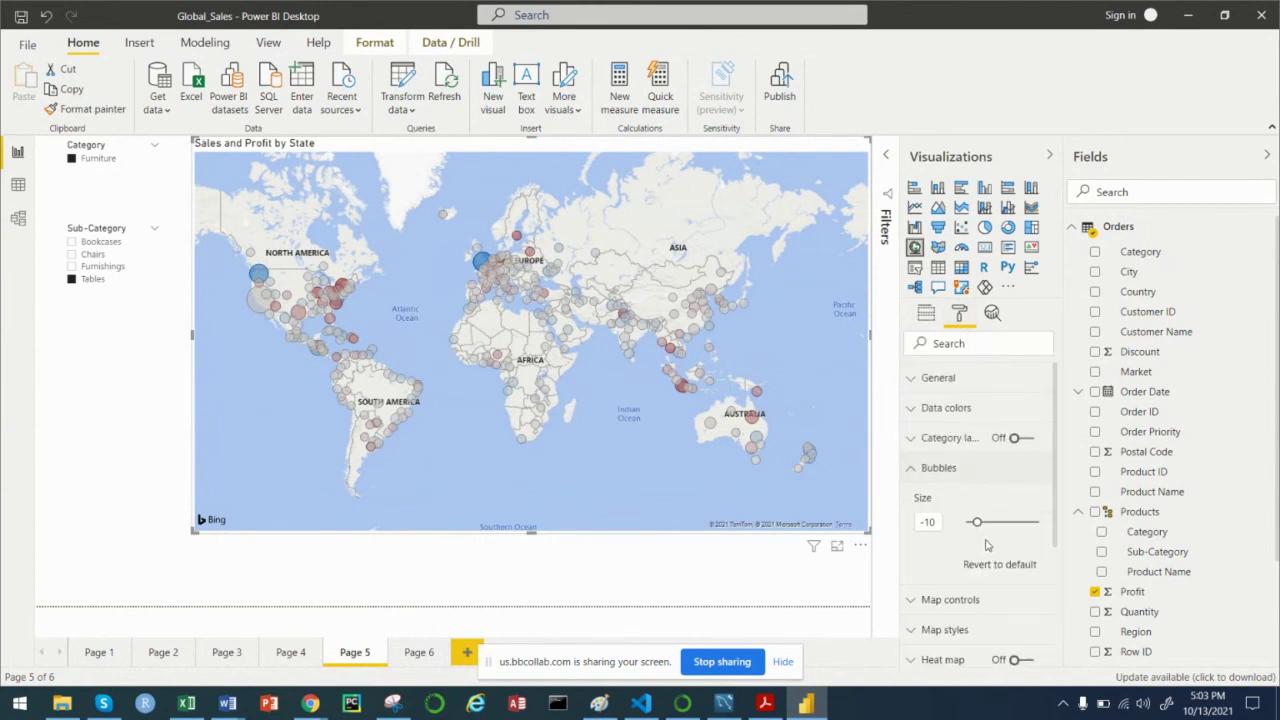
{"action": "mouse_move", "coordinate": [979, 522]}
{"action": "left_mouse_down"}
{"action": "mouse_move", "coordinate": [1016, 522]}
{"action": "mouse_move", "coordinate": [977, 522]}
{"action": "left_mouse_up"}
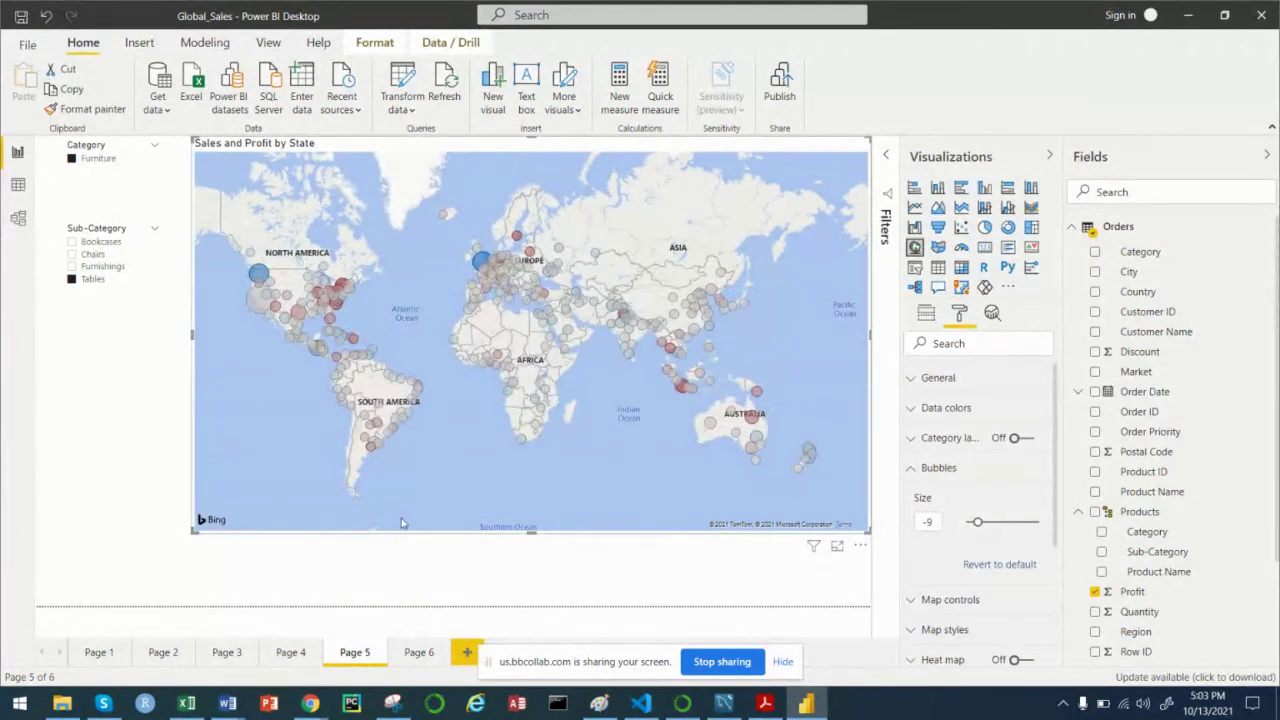
{"action": "left_click", "coordinate": [393, 574]}
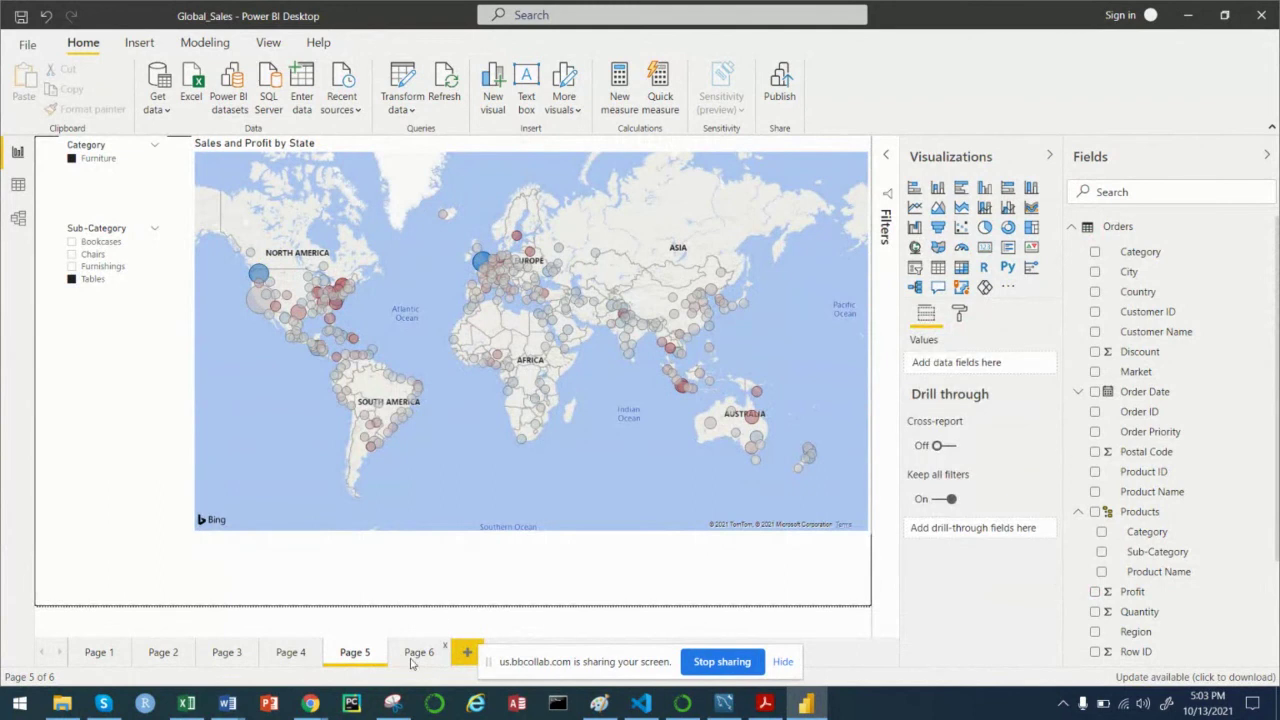
Step: Return to Page 6 and set the scatter chart's marker size to 16
{"action": "left_click", "coordinate": [420, 655]}
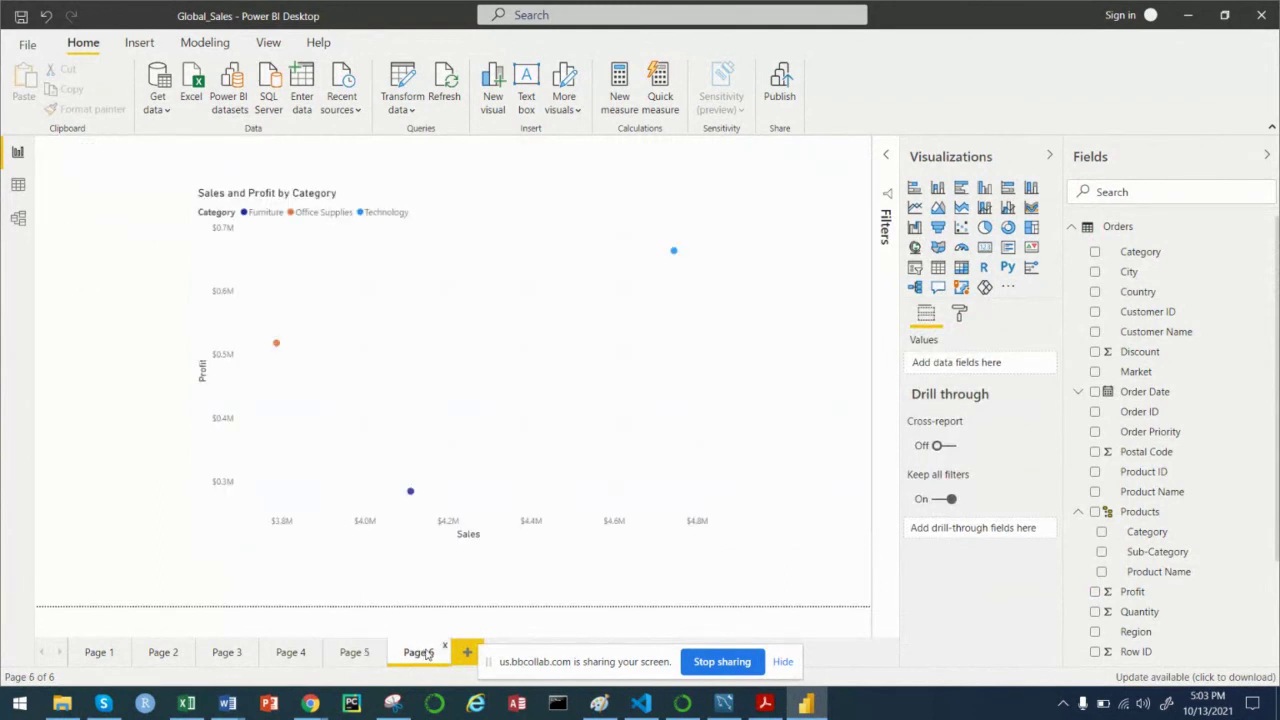
{"action": "left_click", "coordinate": [701, 298]}
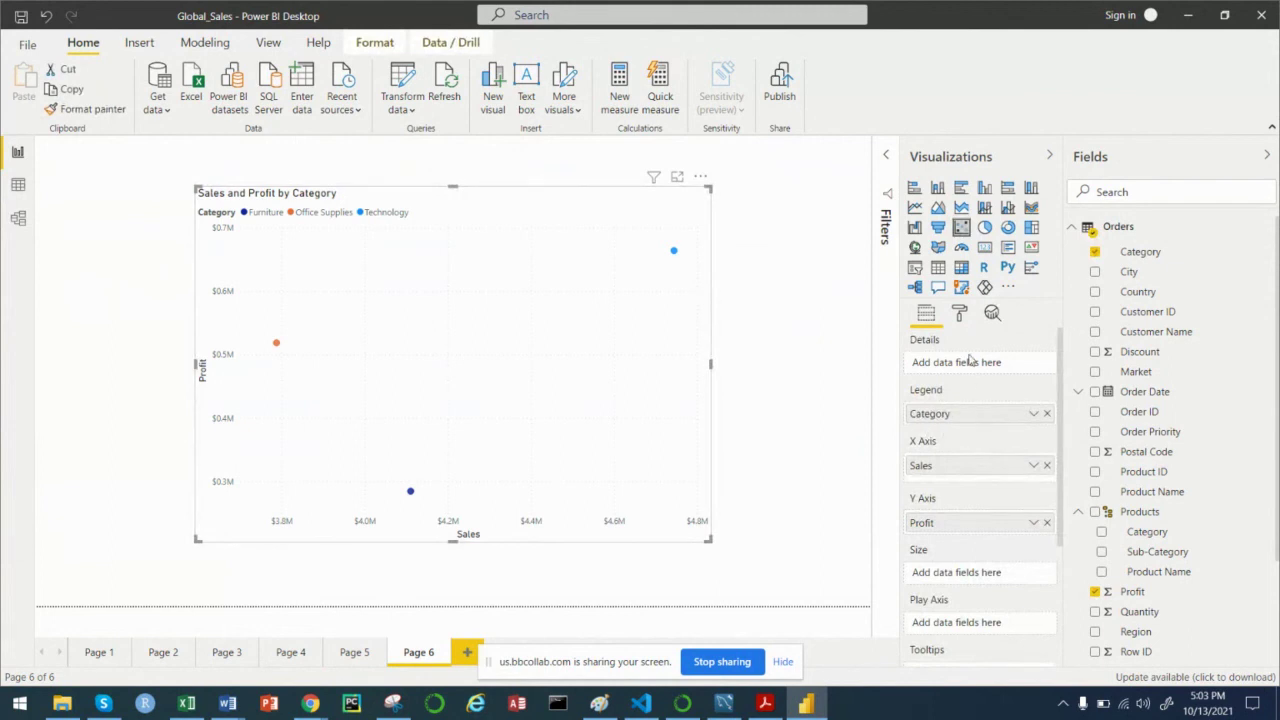
{"action": "left_click", "coordinate": [962, 318]}
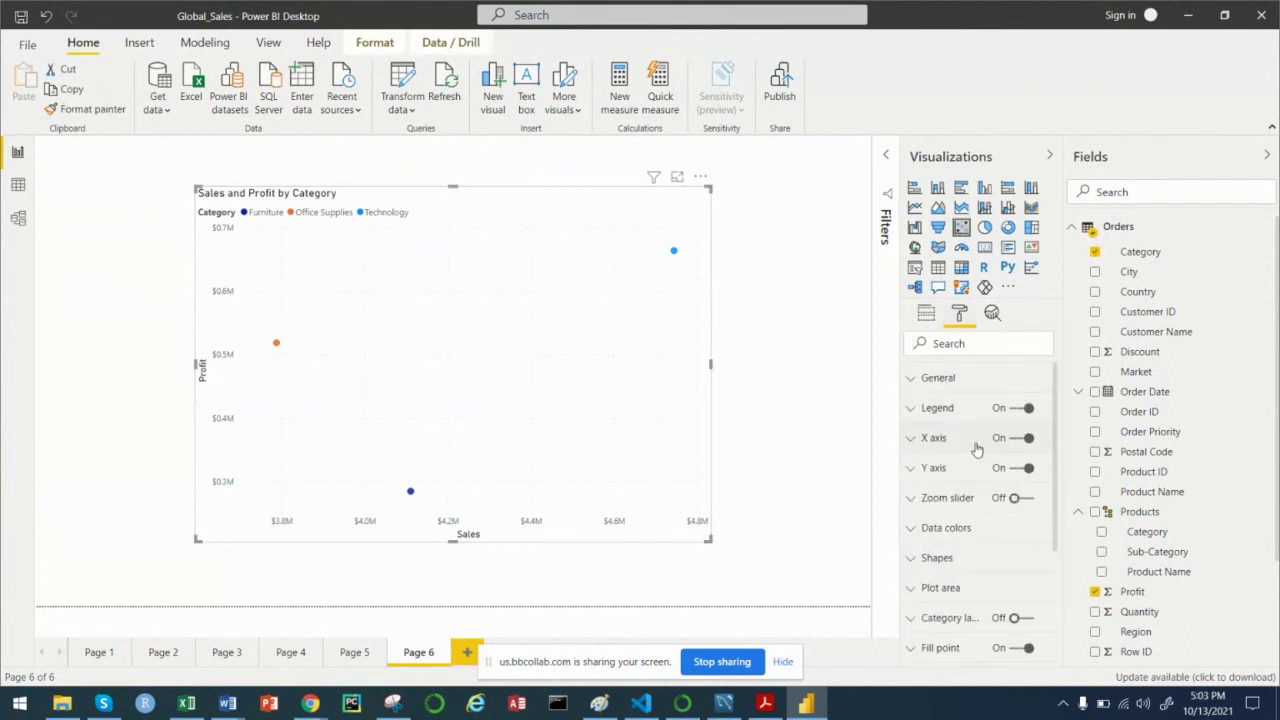
{"action": "left_click", "coordinate": [935, 559]}
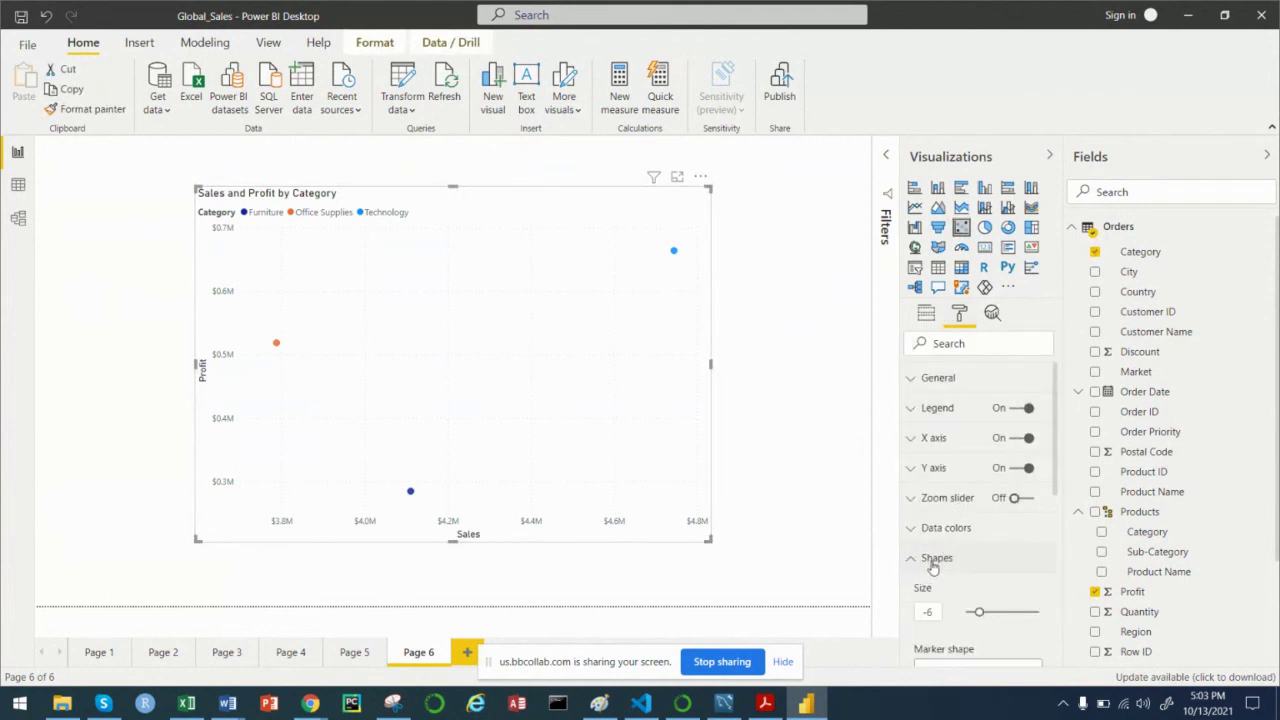
{"action": "left_click_drag", "start_coordinate": [979, 445], "coordinate": [992, 446]}
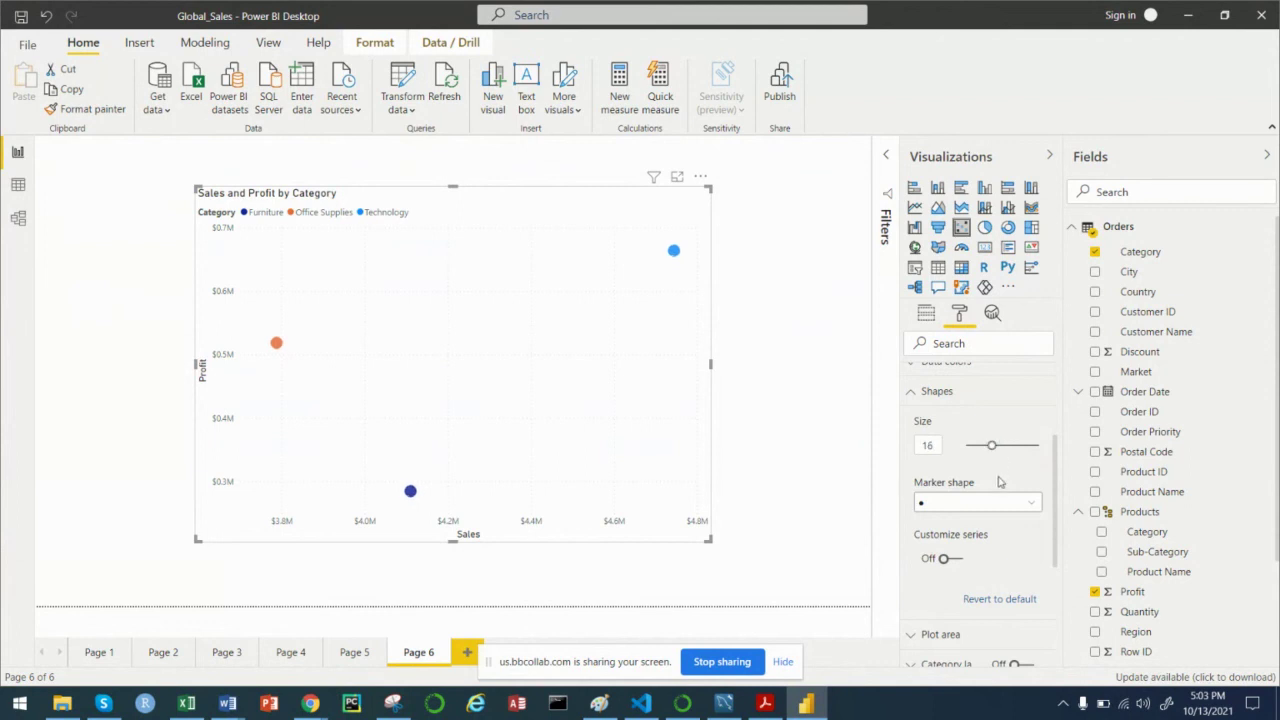
Step: Choose the circle marker shape for the scatter chart and turn on series customization for its markers
{"action": "scroll", "coordinate": [1005, 498], "scroll_direction": "down", "scroll_amount": 2}
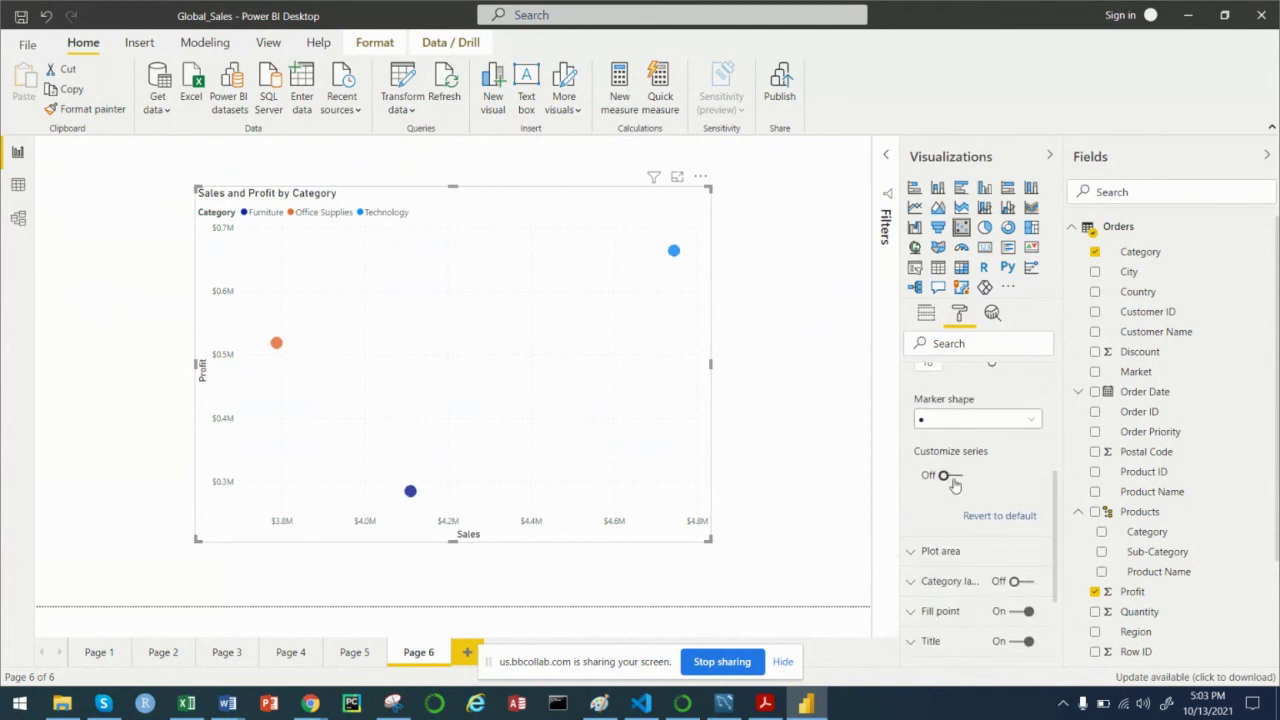
{"action": "left_click", "coordinate": [950, 423]}
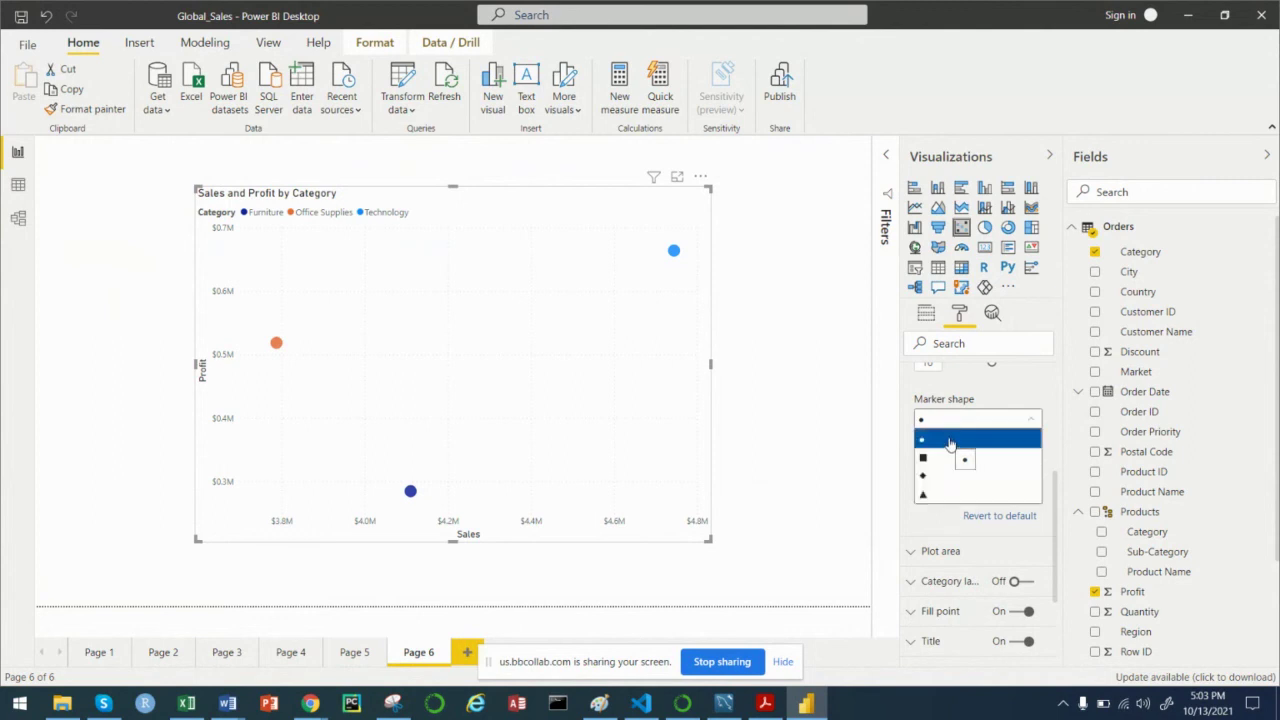
{"action": "left_click", "coordinate": [951, 446]}
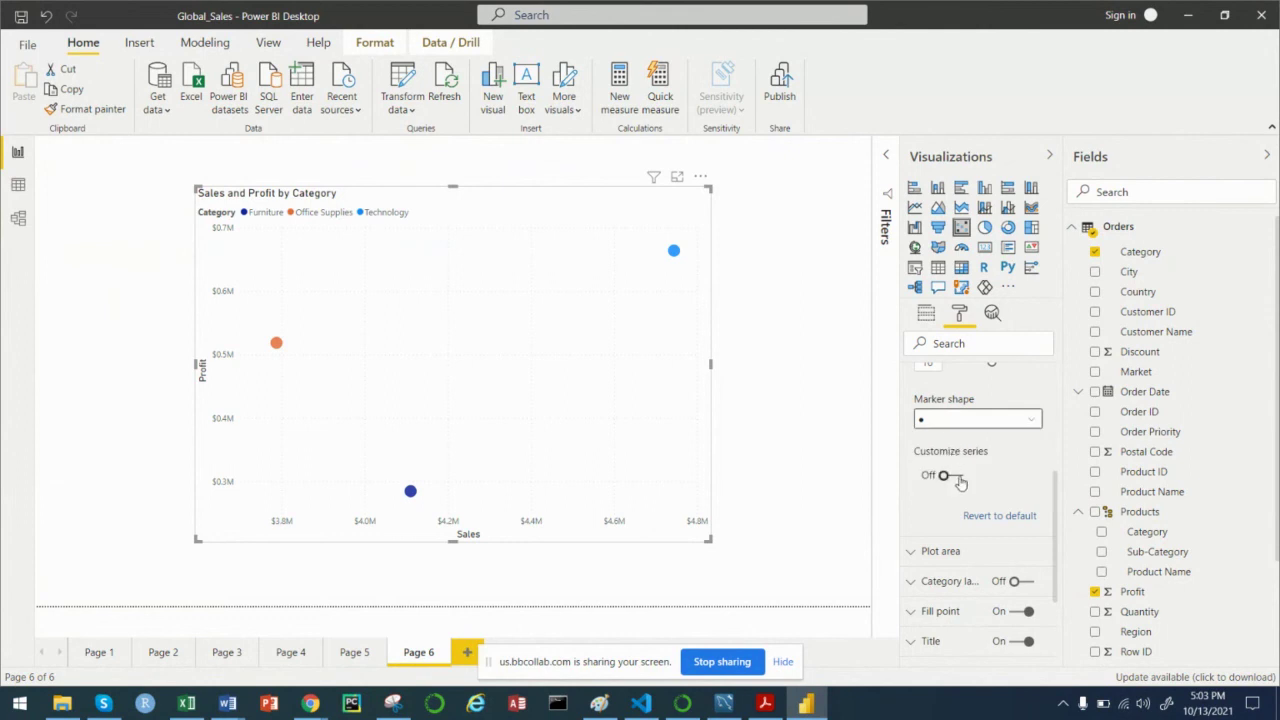
{"action": "left_click", "coordinate": [958, 477]}
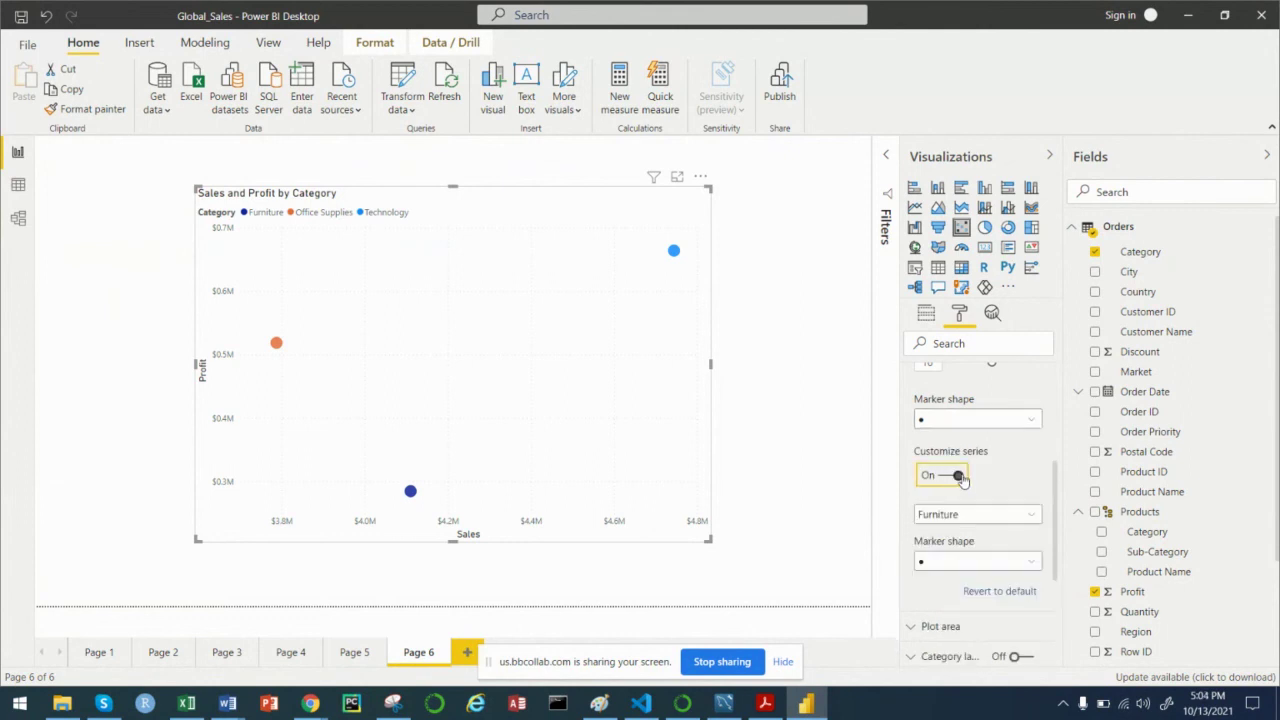
{"action": "left_click", "coordinate": [955, 477]}
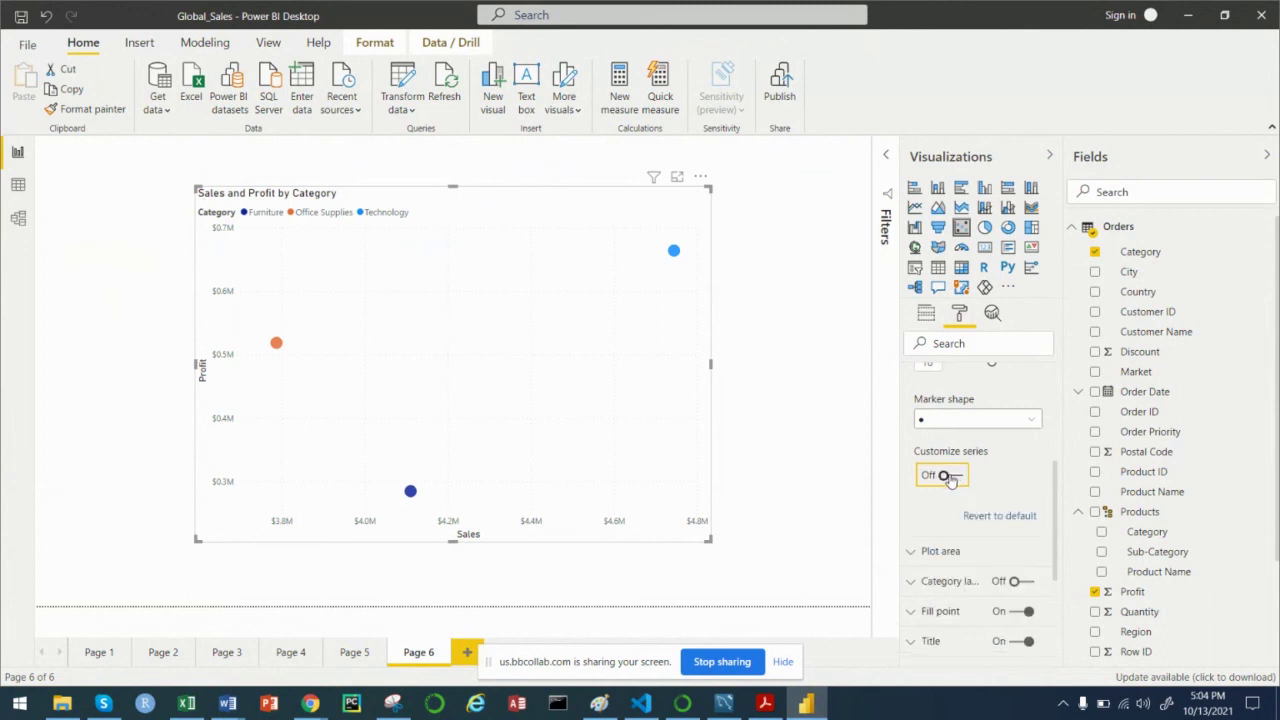
{"action": "left_click", "coordinate": [950, 477]}
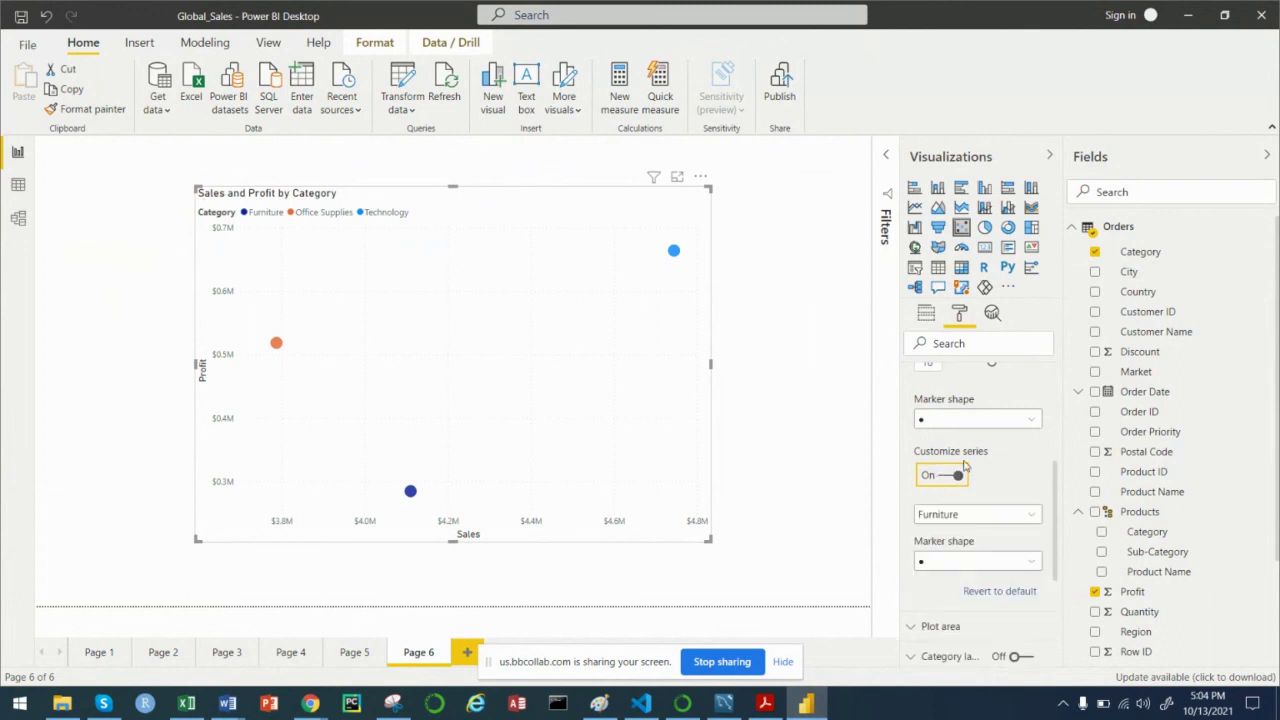
{"action": "scroll", "coordinate": [965, 467], "scroll_direction": "down", "scroll_amount": 2}
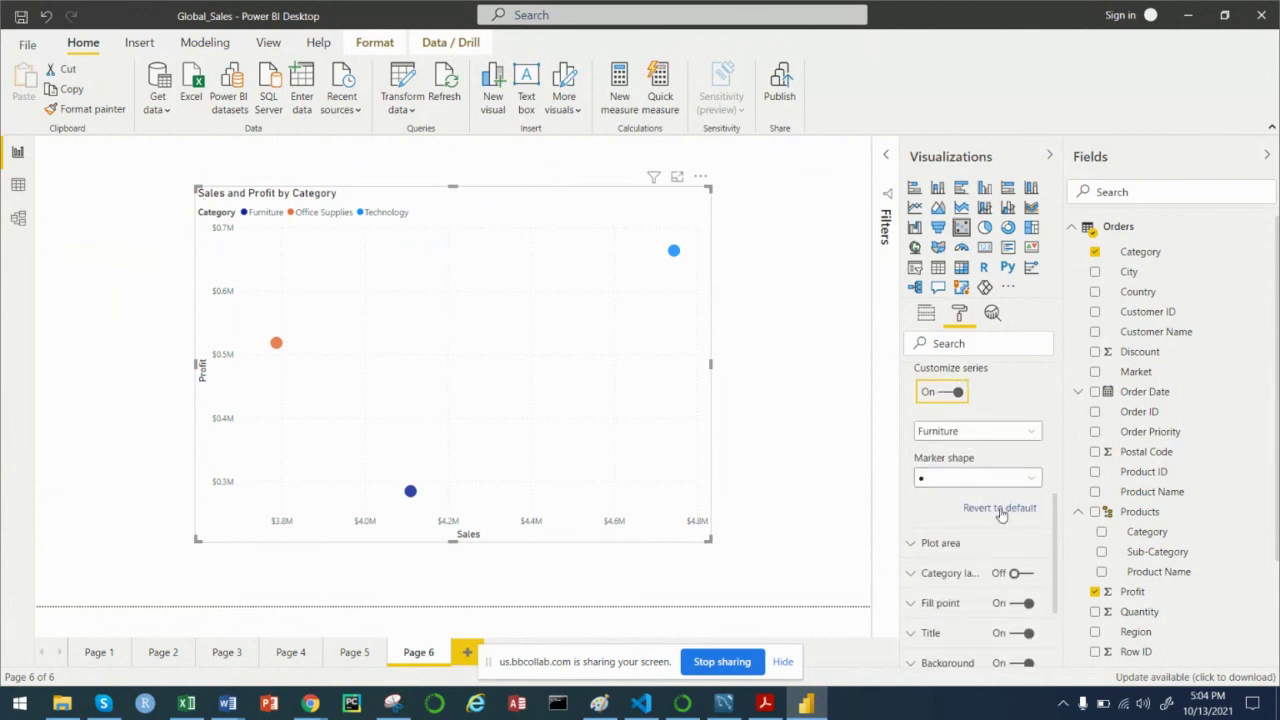
Step: Select the Furniture series of the scatter chart and set its marker shape to circle
{"action": "left_click", "coordinate": [977, 438]}
{"action": "left_click", "coordinate": [979, 456]}
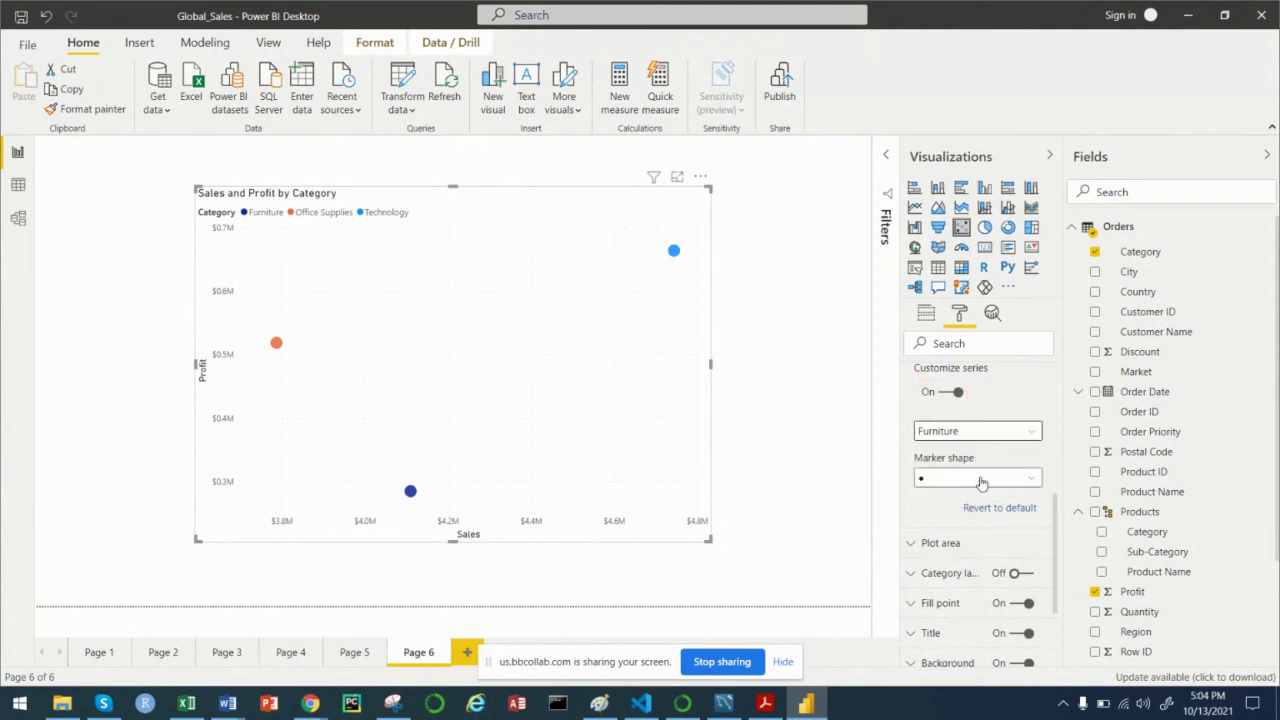
{"action": "left_click", "coordinate": [981, 481]}
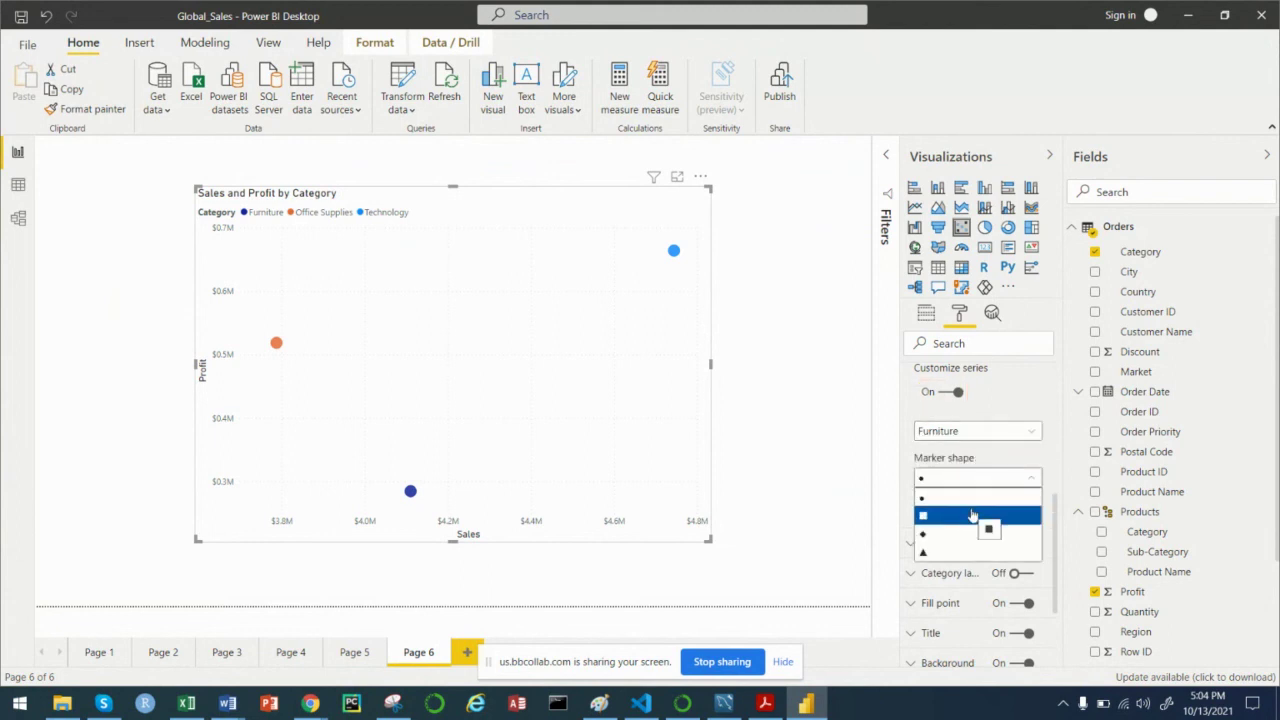
{"action": "left_click", "coordinate": [963, 497]}
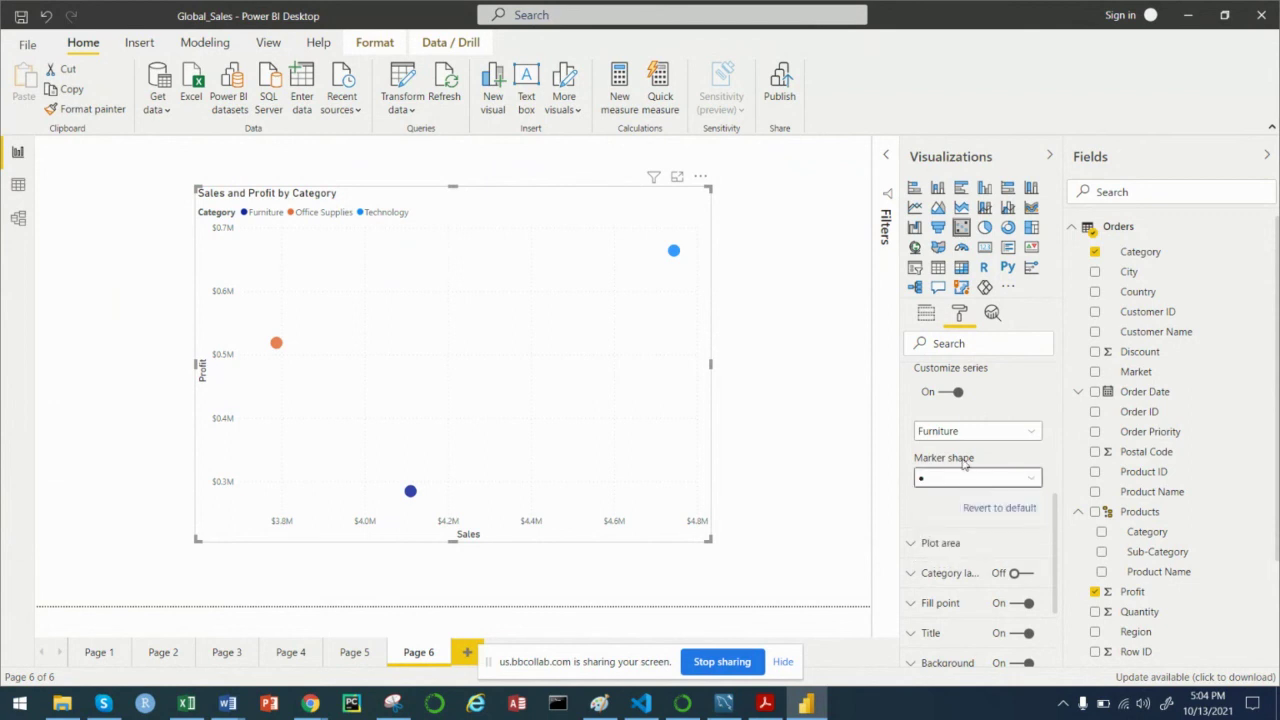
Step: Set the Office Supplies series' marker shape to square in the scatter chart
{"action": "left_click", "coordinate": [960, 438]}
{"action": "left_click", "coordinate": [955, 469]}
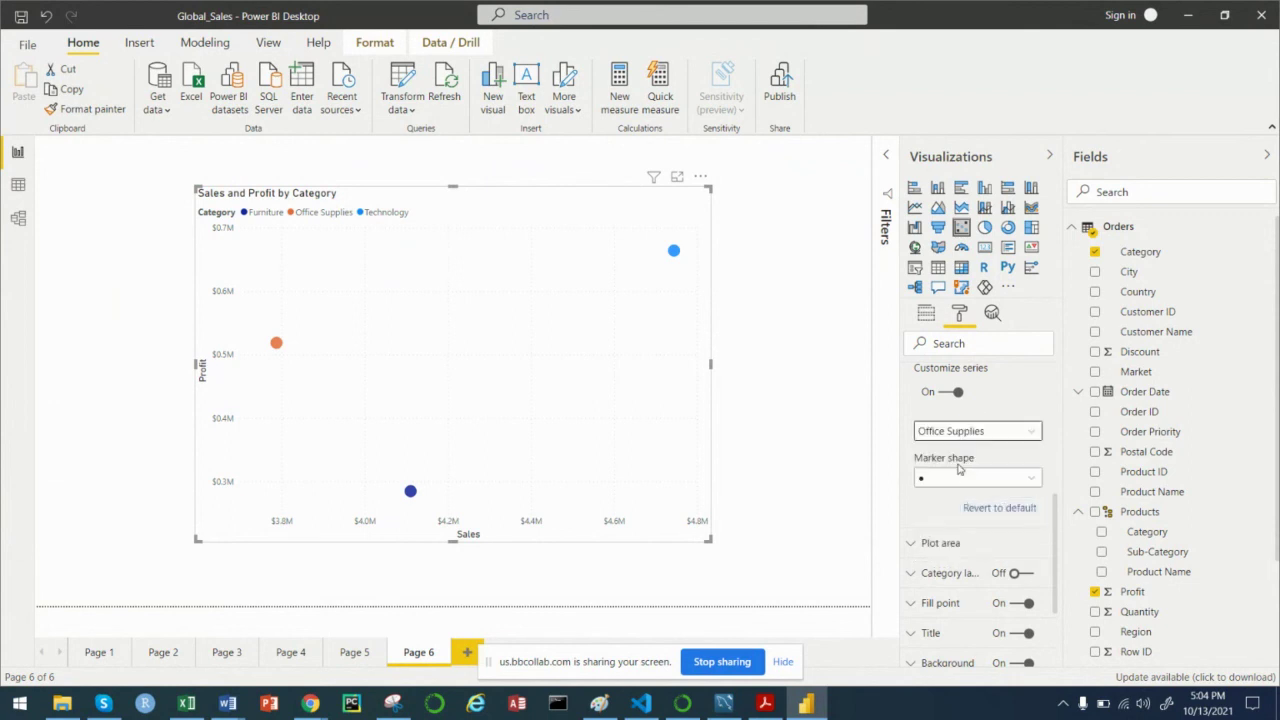
{"action": "left_click", "coordinate": [977, 480]}
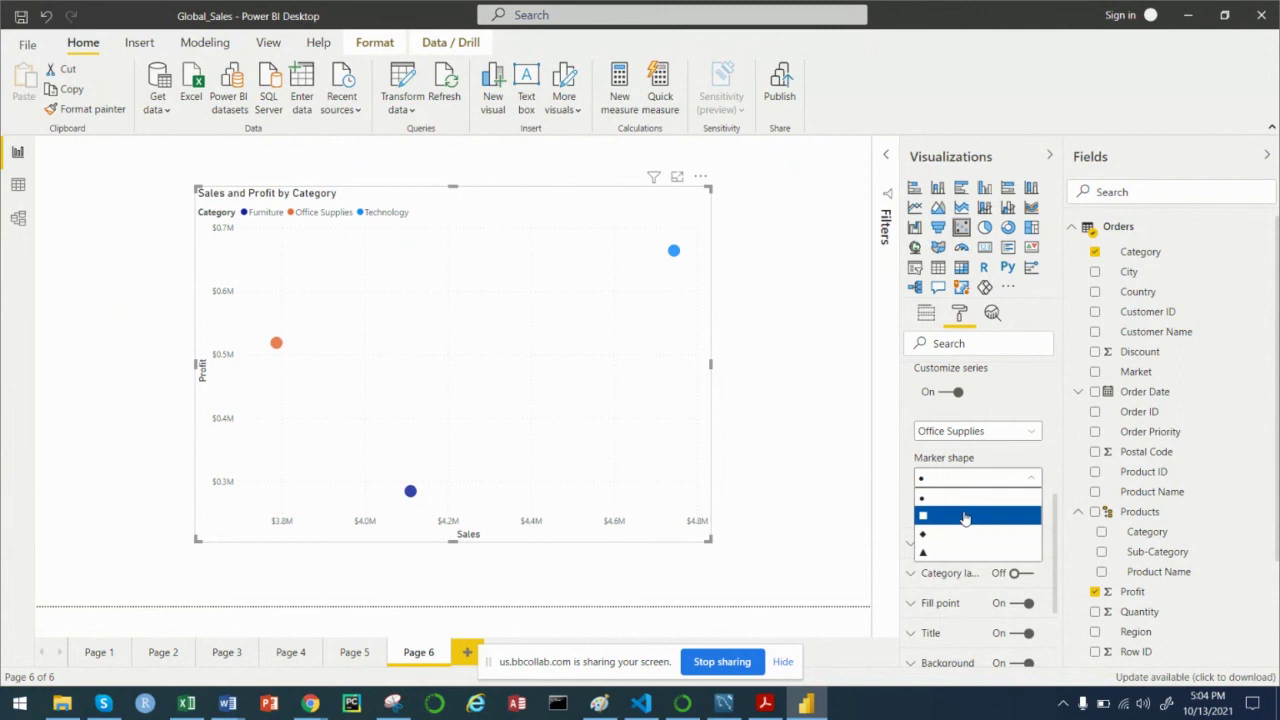
{"action": "left_click", "coordinate": [966, 515]}
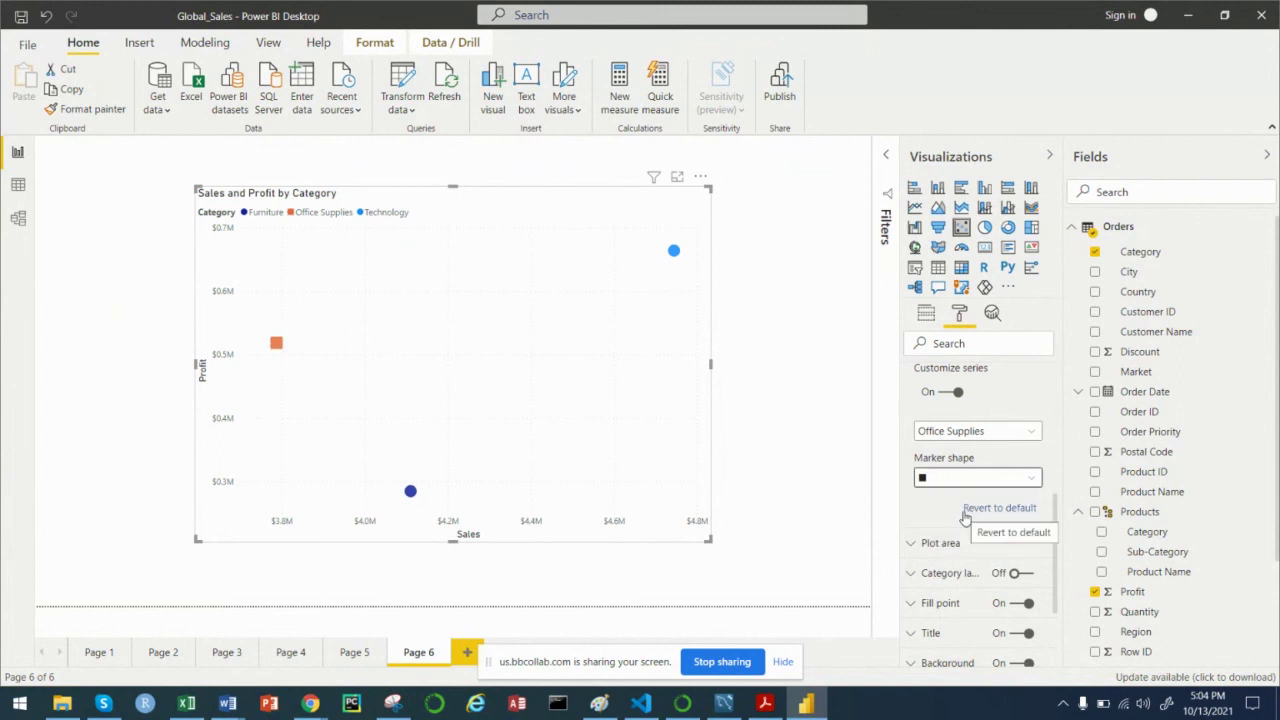
Step: Set the Technology series' marker shape to triangle, then deselect the chart and save the report
{"action": "left_click", "coordinate": [960, 438]}
{"action": "left_click", "coordinate": [962, 487]}
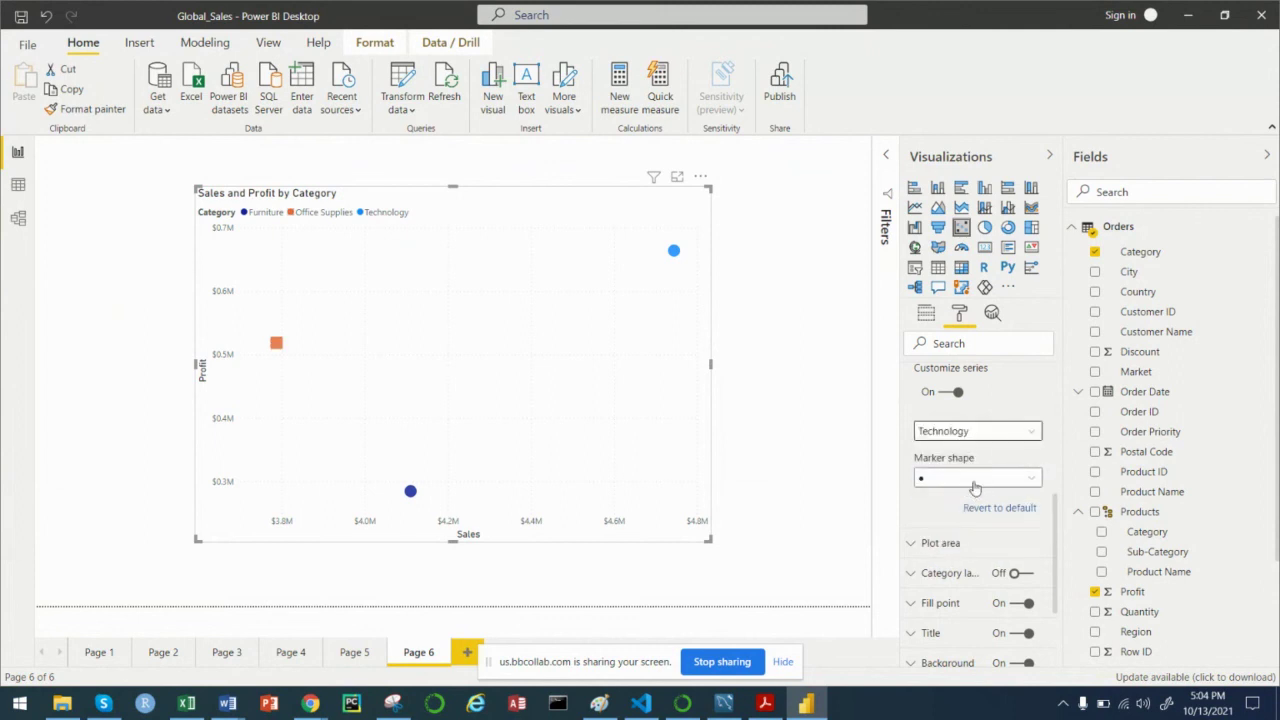
{"action": "left_click", "coordinate": [977, 478]}
{"action": "left_click", "coordinate": [949, 553]}
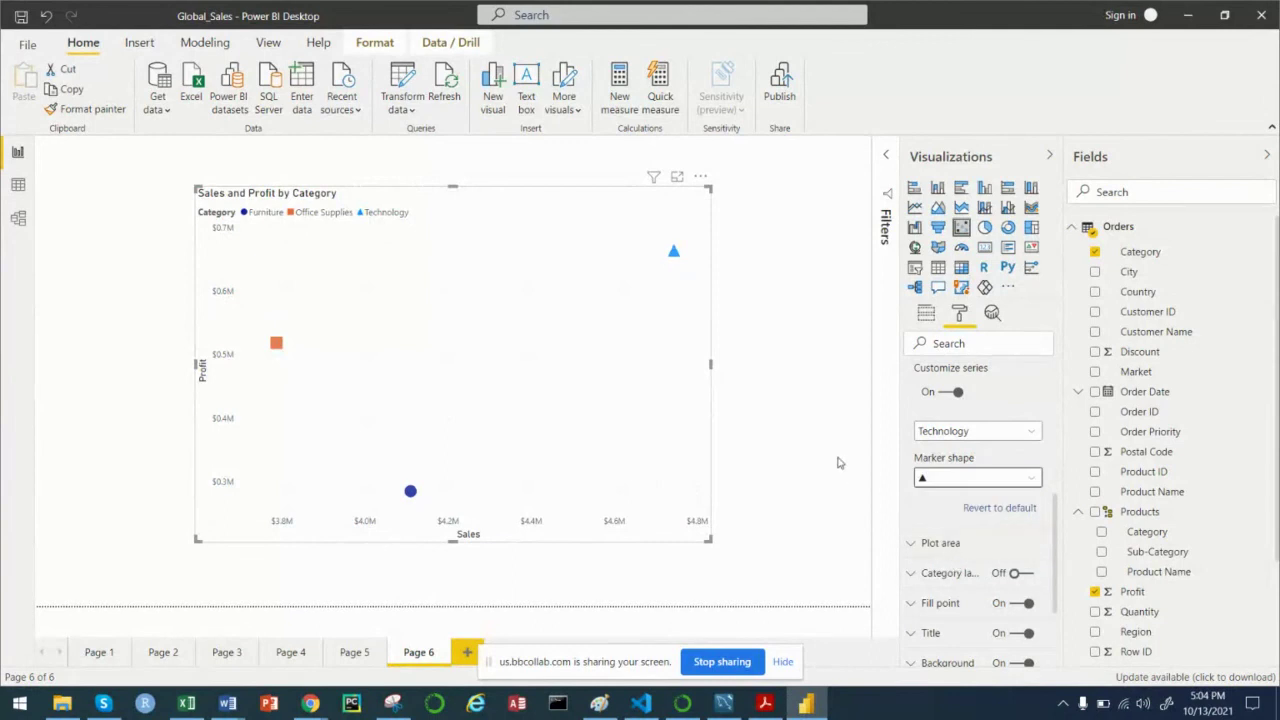
{"action": "left_click", "coordinate": [811, 397]}
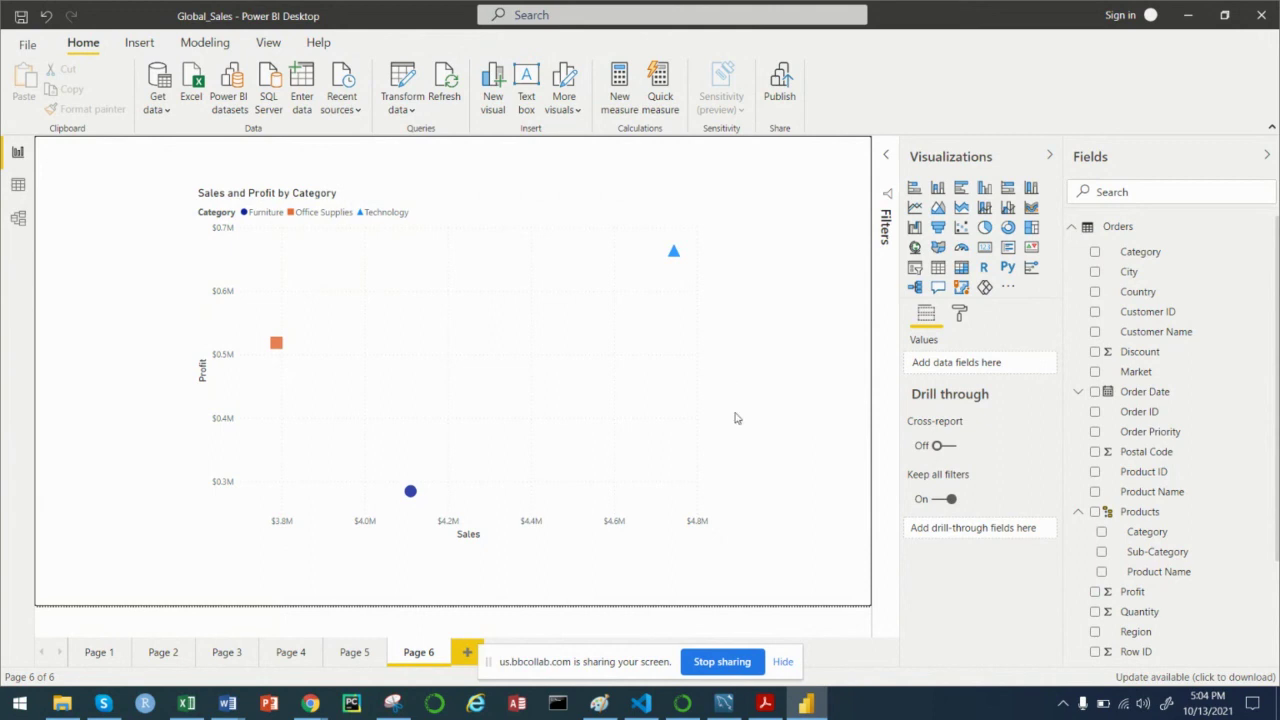
{"action": "left_click", "coordinate": [20, 17]}
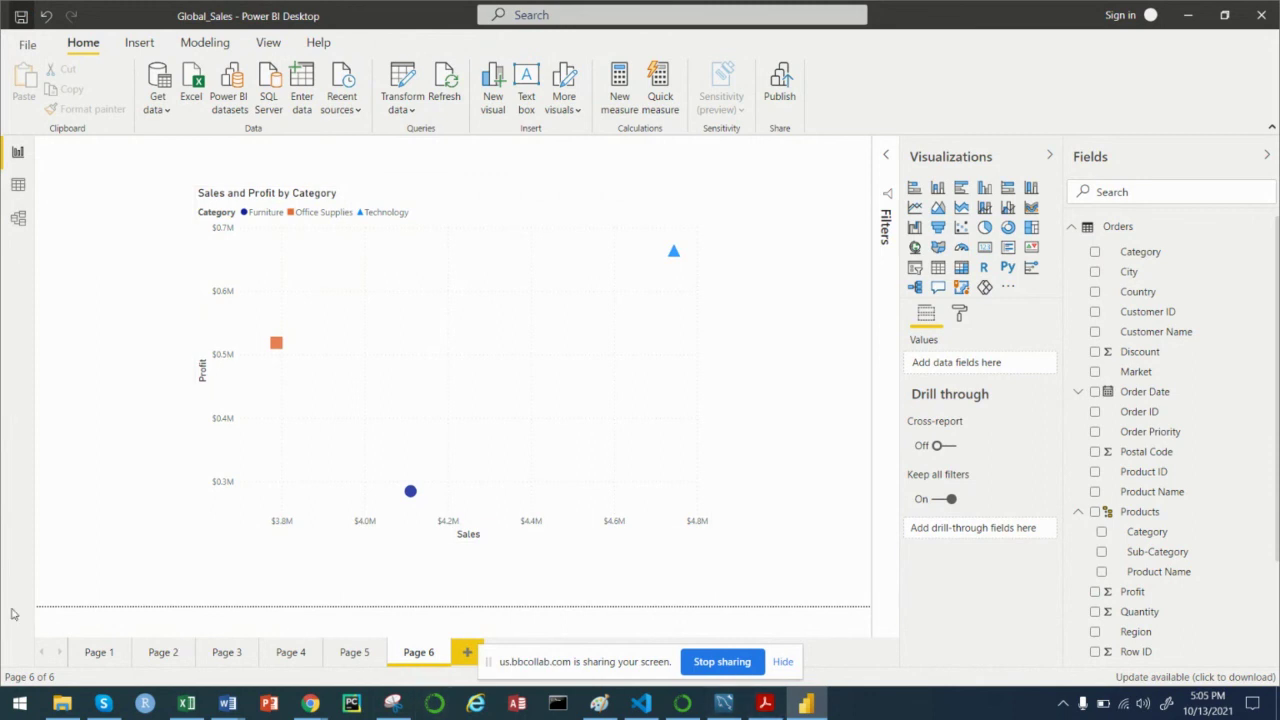
Step: Add the Sub-Category field to the details of the Sales and Profit by Category scatter chart
{"action": "left_click", "coordinate": [247, 338]}
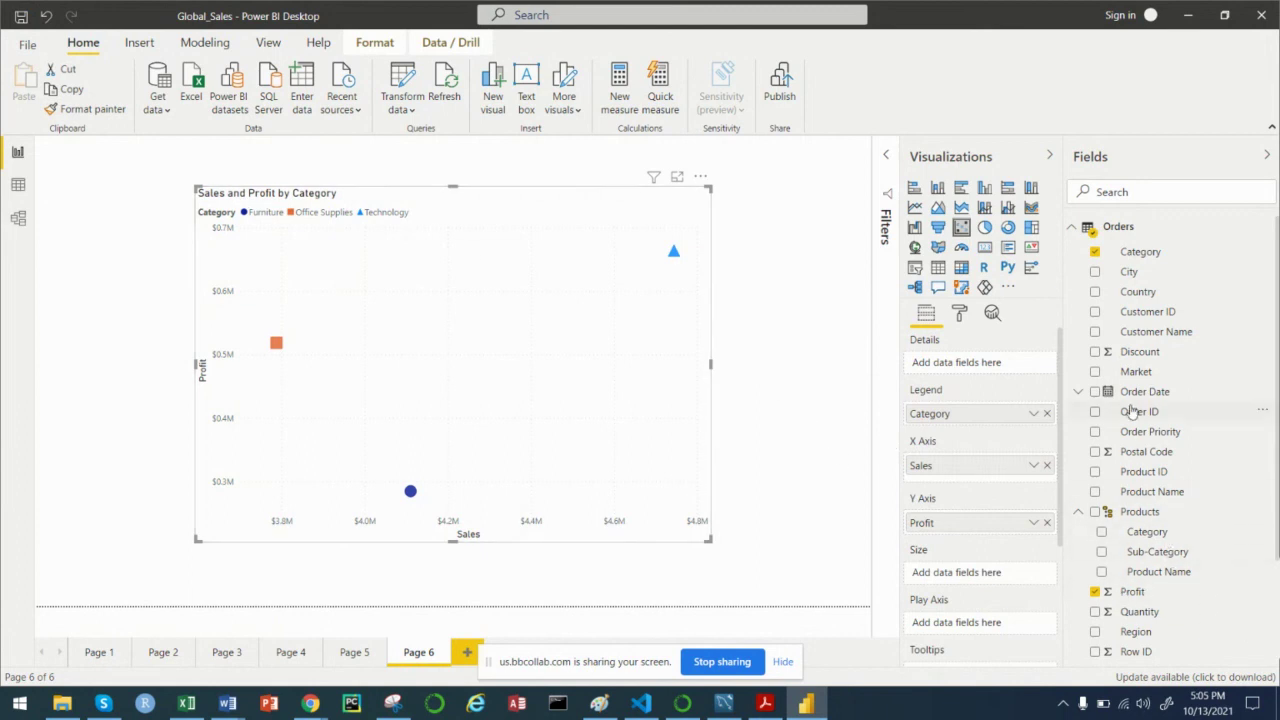
{"action": "scroll", "coordinate": [1183, 491], "scroll_direction": "down", "scroll_amount": 2}
{"action": "scroll", "coordinate": [1183, 491], "scroll_direction": "down", "scroll_amount": 1}
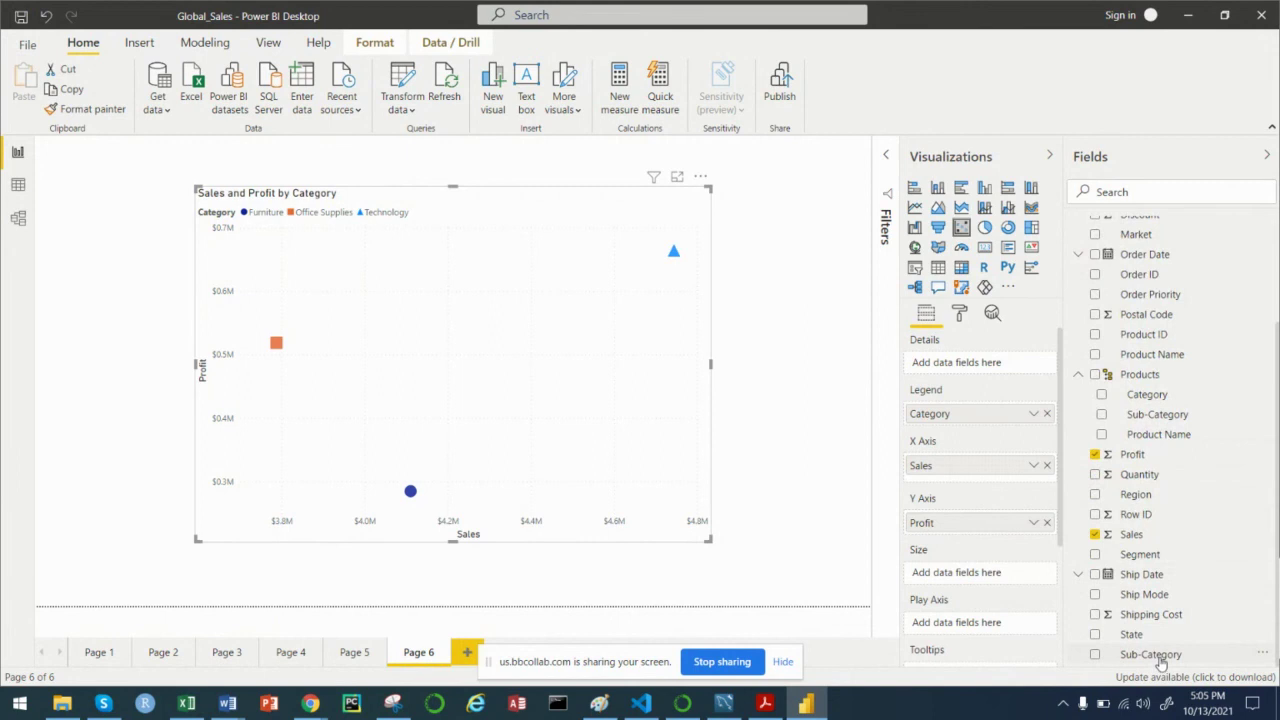
{"action": "left_click_drag", "start_coordinate": [1160, 660], "coordinate": [991, 366]}
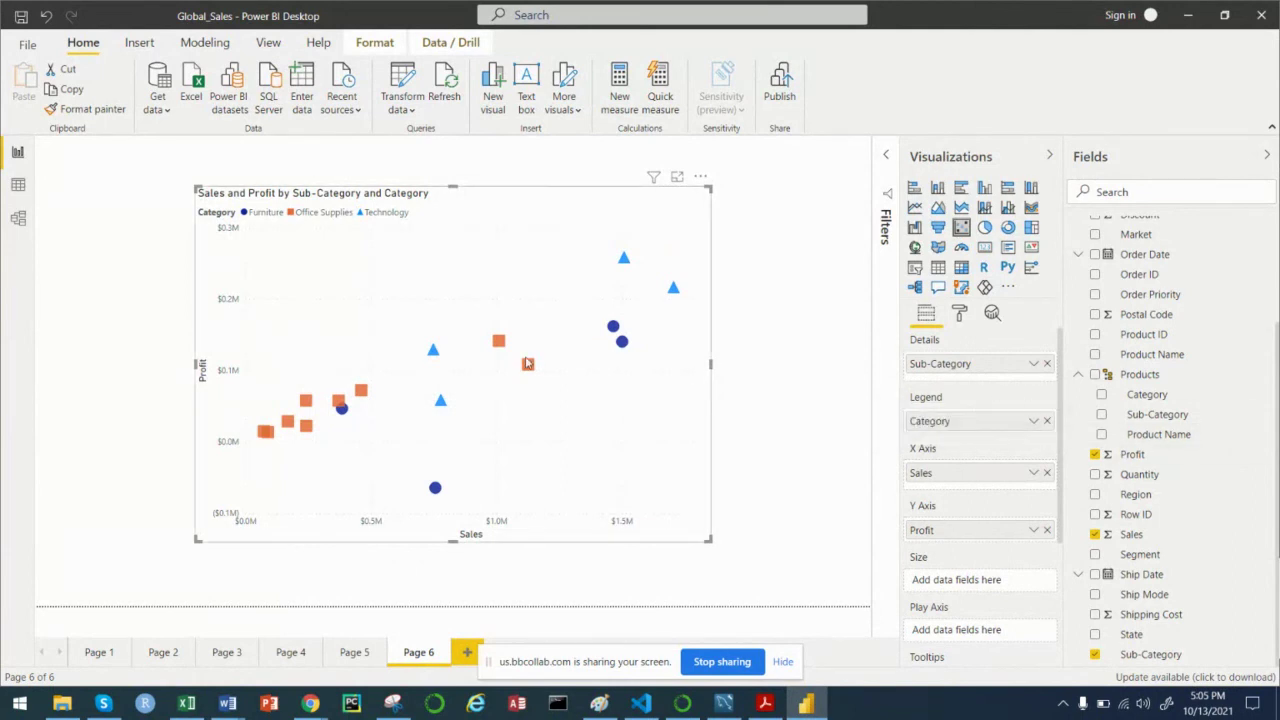
Step: Examine the Sales and Profit of individual scatter points on Page 6 and compare them with the sub-category tables on Pages 3 and 4
{"action": "mouse_move", "coordinate": [529, 370]}
{"action": "mouse_move", "coordinate": [439, 492]}
{"action": "left_click", "coordinate": [226, 653]}
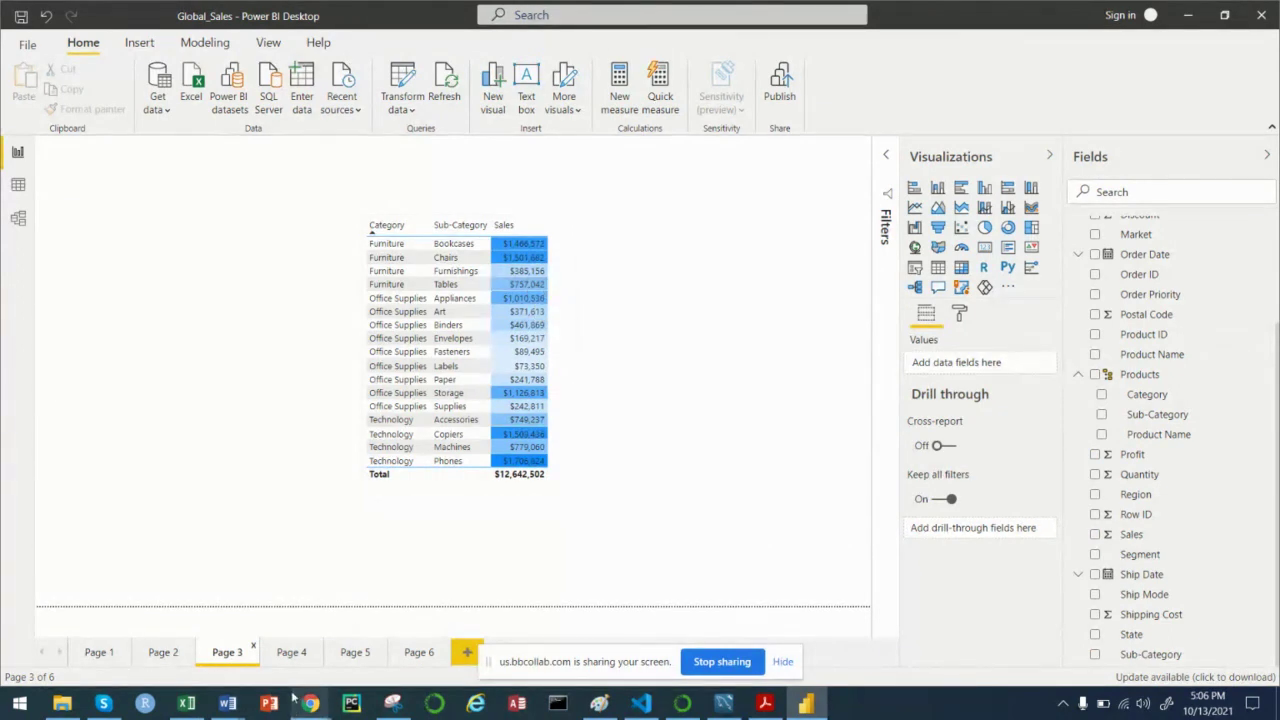
{"action": "left_click", "coordinate": [292, 653]}
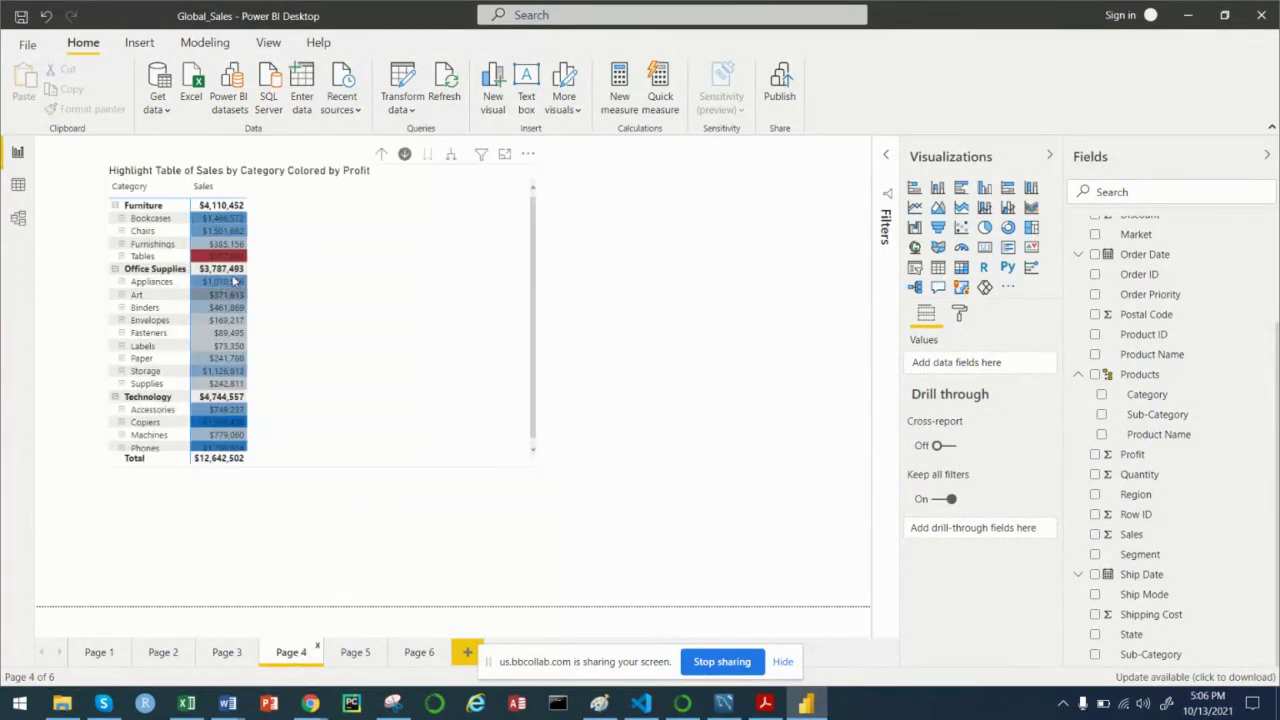
{"action": "mouse_move", "coordinate": [227, 261]}
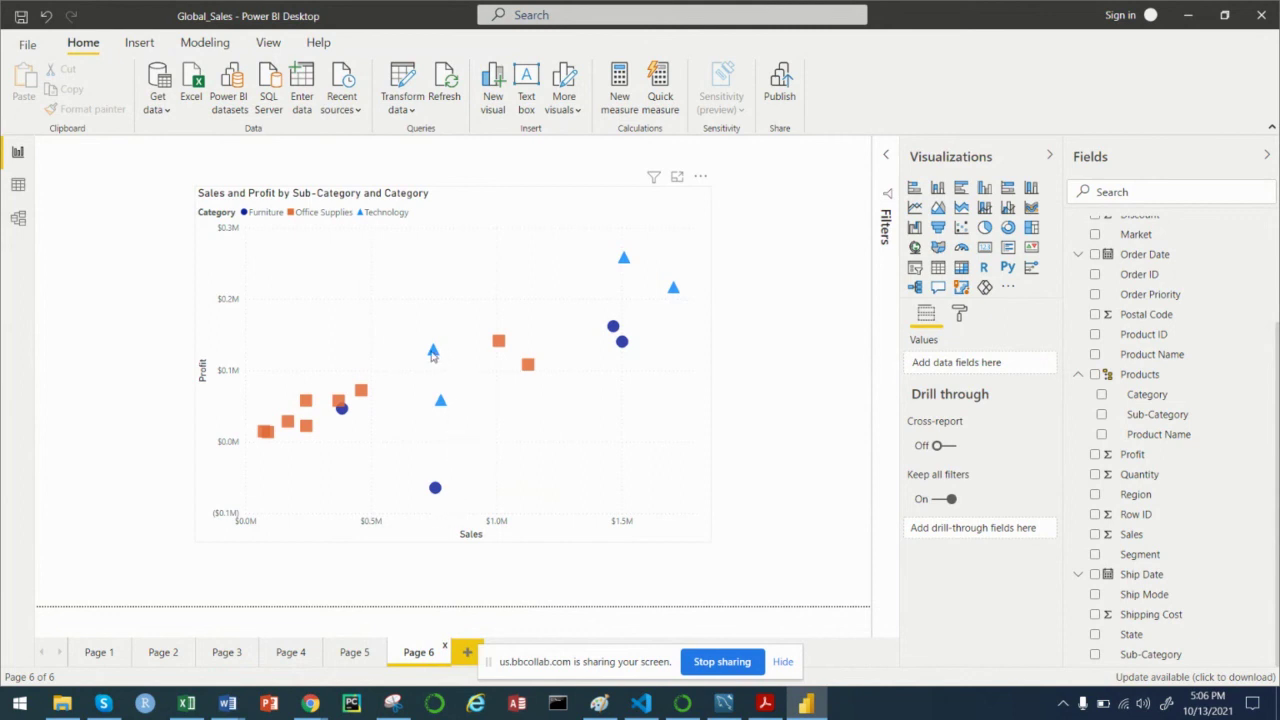
{"action": "mouse_move", "coordinate": [432, 355]}
{"action": "mouse_move", "coordinate": [443, 405]}
{"action": "mouse_move", "coordinate": [436, 497]}
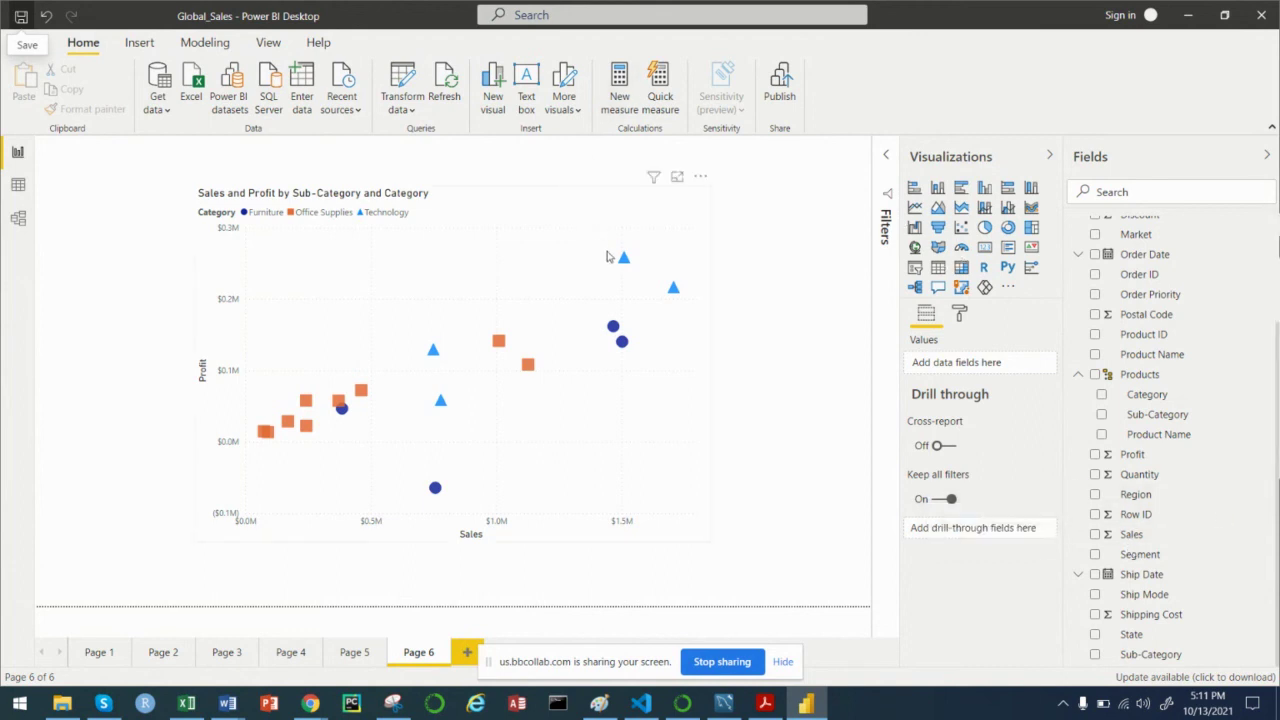
{"action": "mouse_move", "coordinate": [625, 262]}
{"action": "mouse_move", "coordinate": [675, 295]}
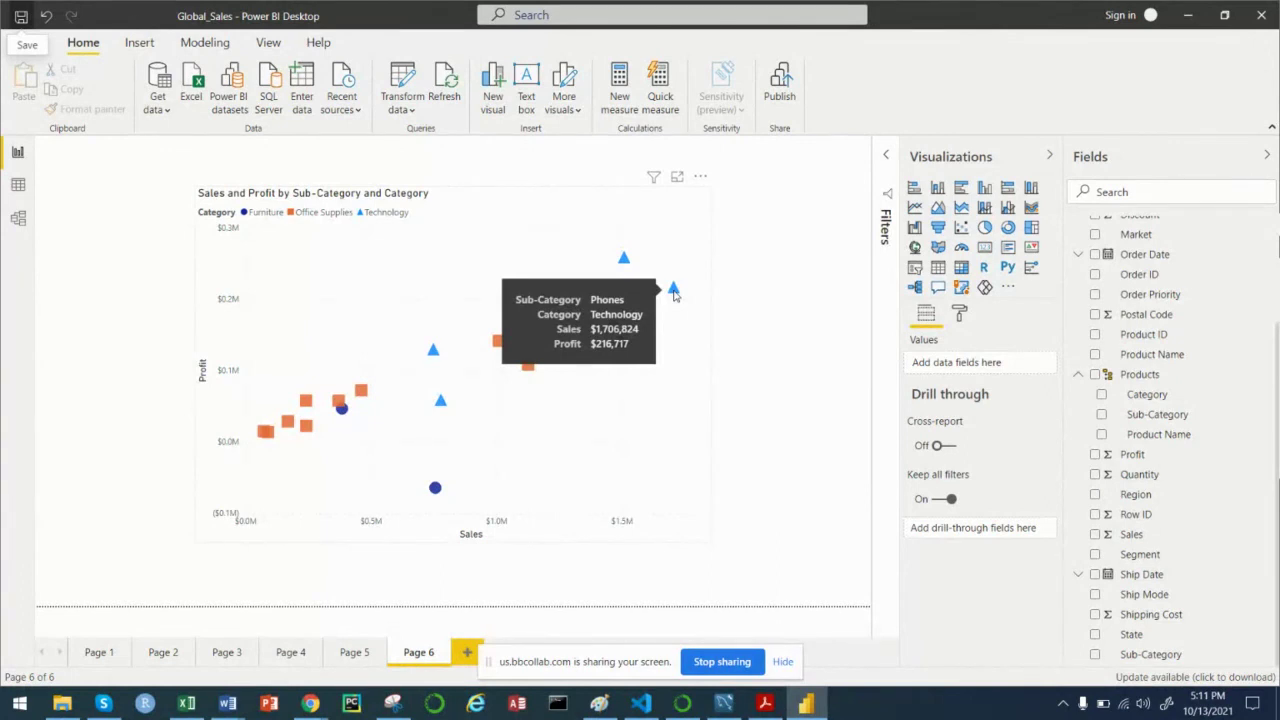
Step: Create a new calculated column in the Orders table and name it Profit_Margin
{"action": "scroll", "coordinate": [1197, 337], "scroll_direction": "up", "scroll_amount": 3}
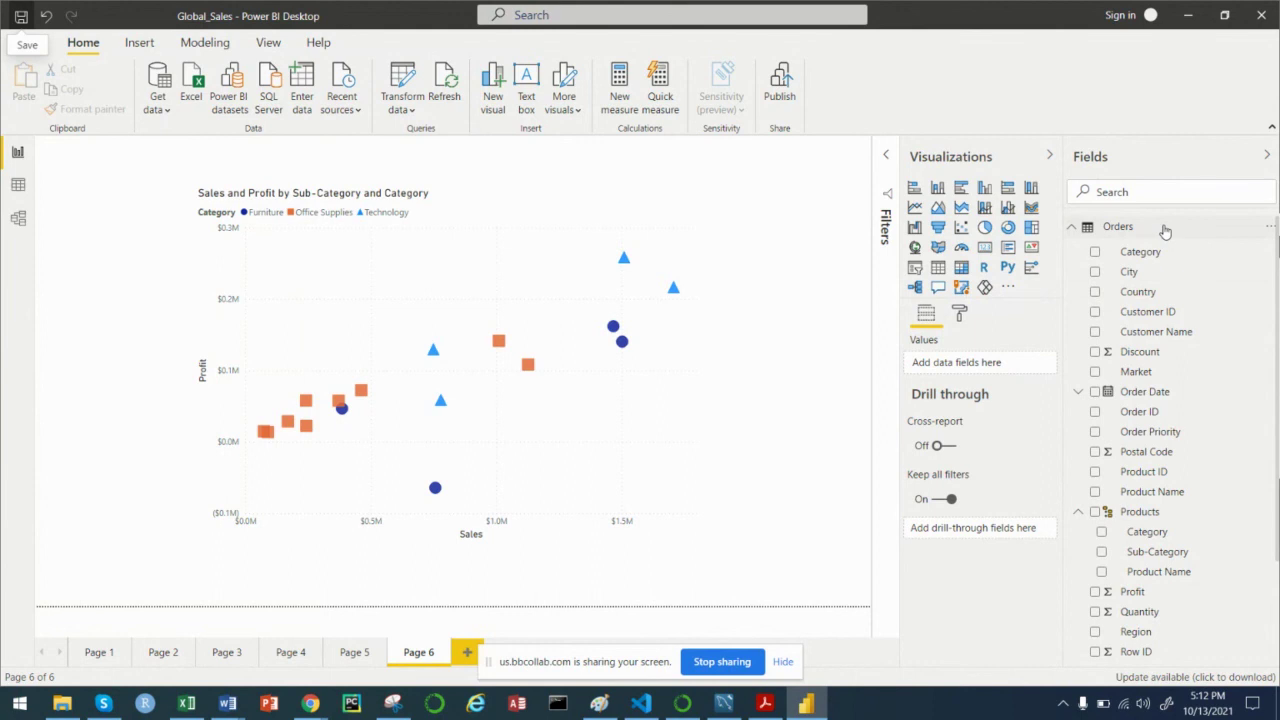
{"action": "right_click", "coordinate": [1110, 232]}
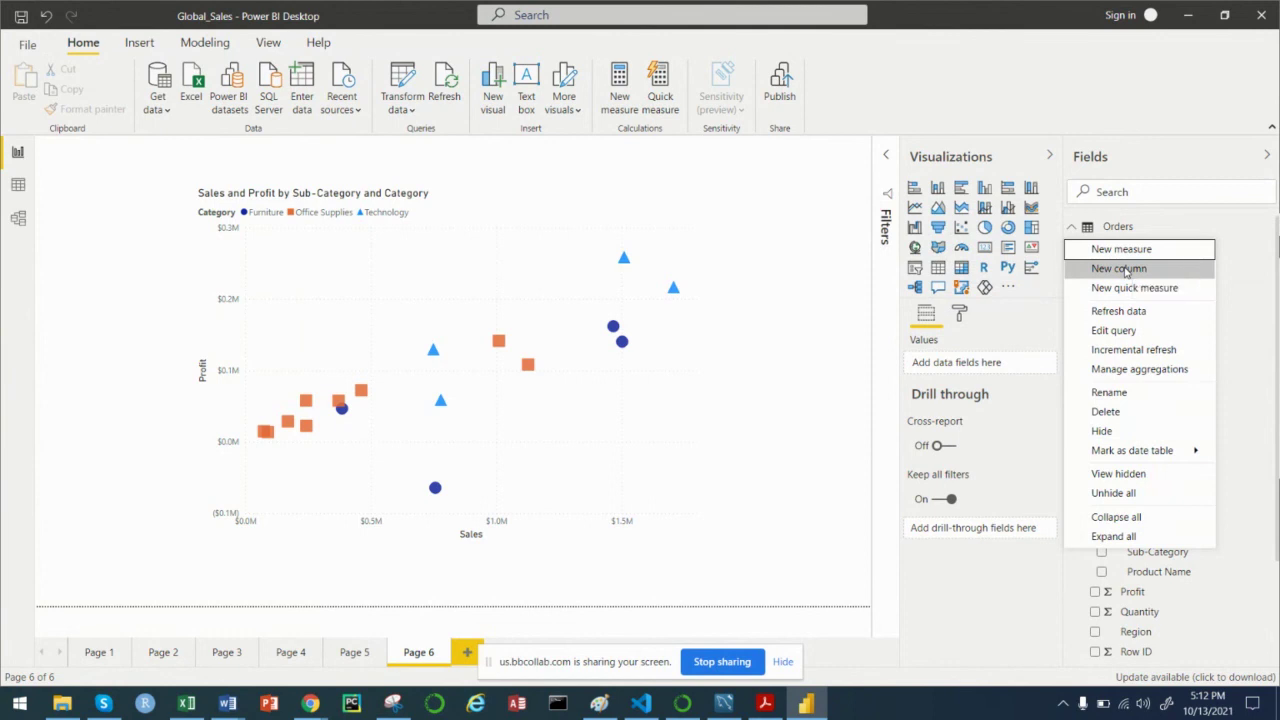
{"action": "left_click", "coordinate": [1125, 269]}
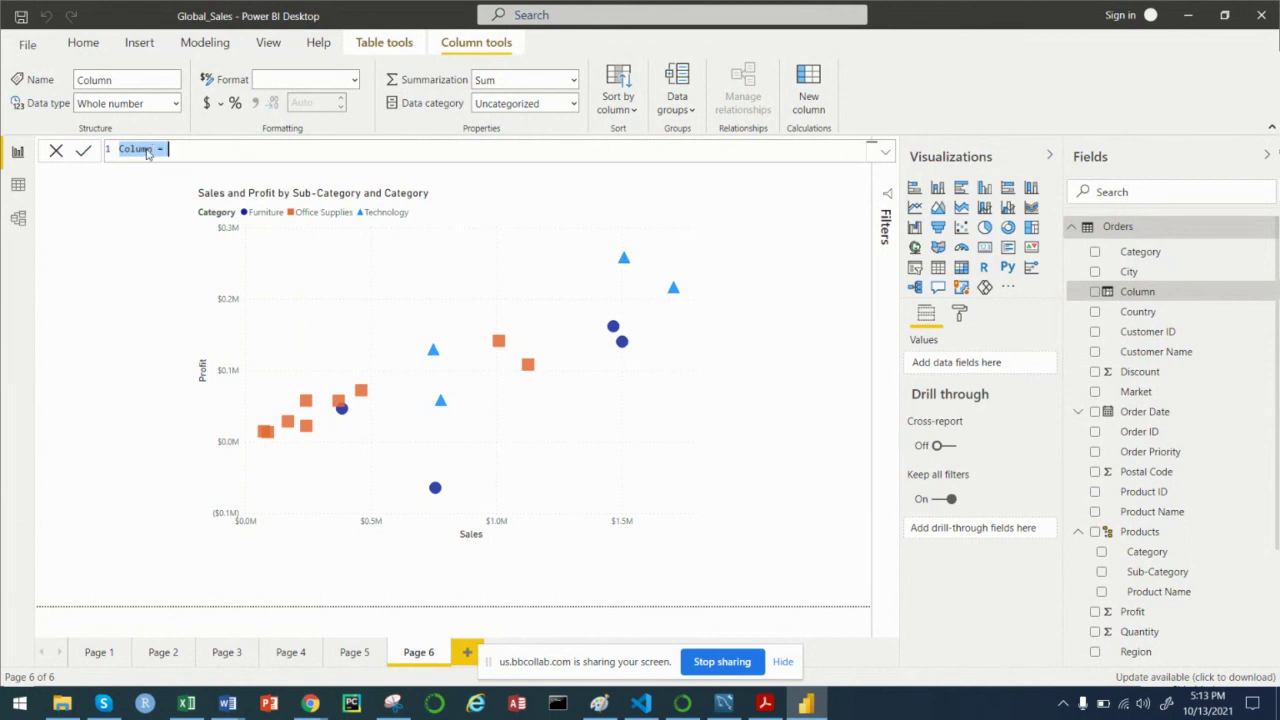
{"action": "left_click", "coordinate": [184, 152]}
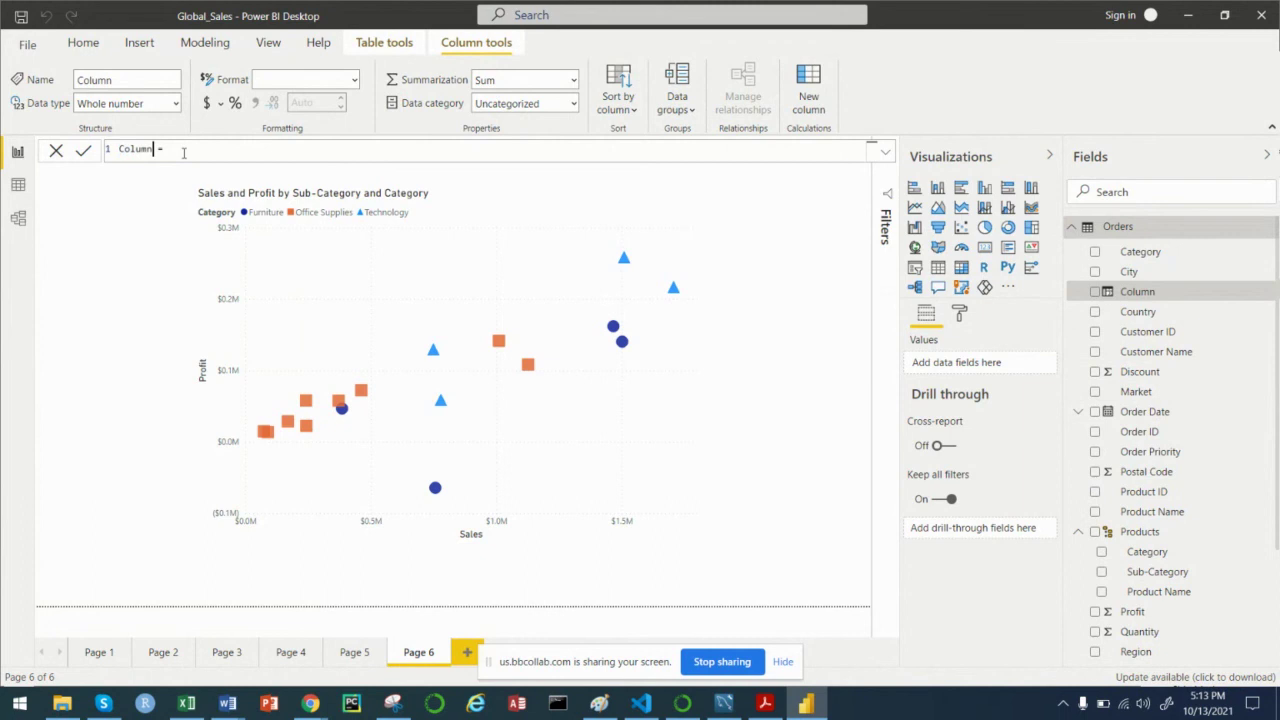
{"action": "key", "text": "Home"}
{"action": "key", "text": "ctrl+shift+Right"}
{"action": "type", "text": "rofit_MArgin"}
{"action": "left_click", "coordinate": [231, 151]}
{"action": "left_click", "coordinate": [166, 149]}
{"action": "key", "text": "BackSpace"}
{"action": "type", "text": "a"}
Step: Define the Profit_Margin column with the formula Orders[Profit]/Orders[Sales]*100 and commit it
{"action": "left_click", "coordinate": [230, 149]}
{"action": "type", "text": "srof"}
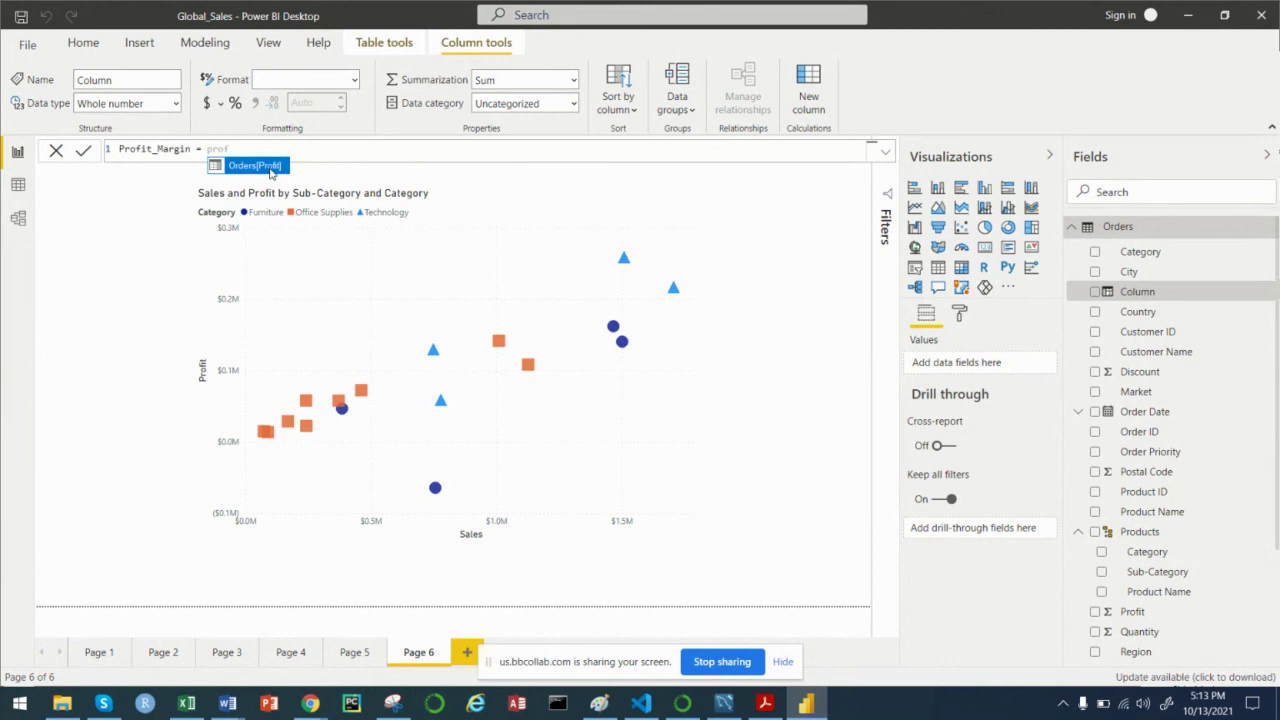
{"action": "left_click", "coordinate": [270, 173]}
{"action": "key", "text": "Return"}
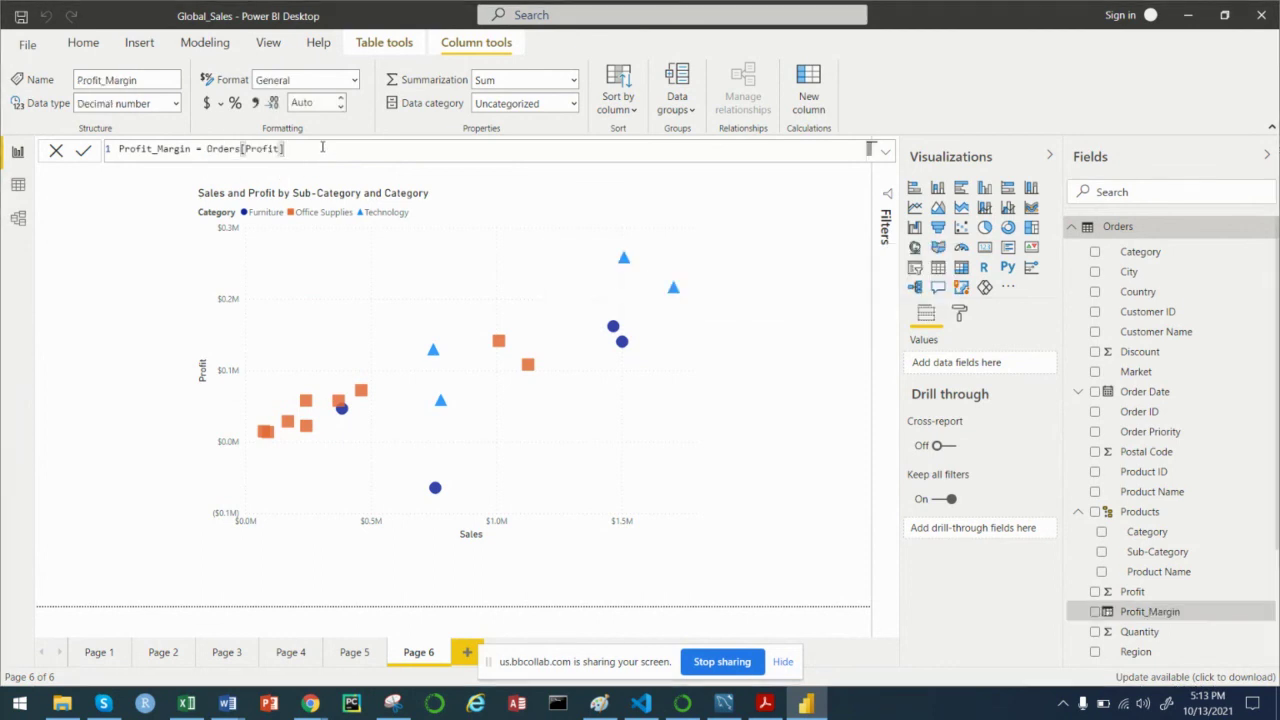
{"action": "type", "text": "/sale"}
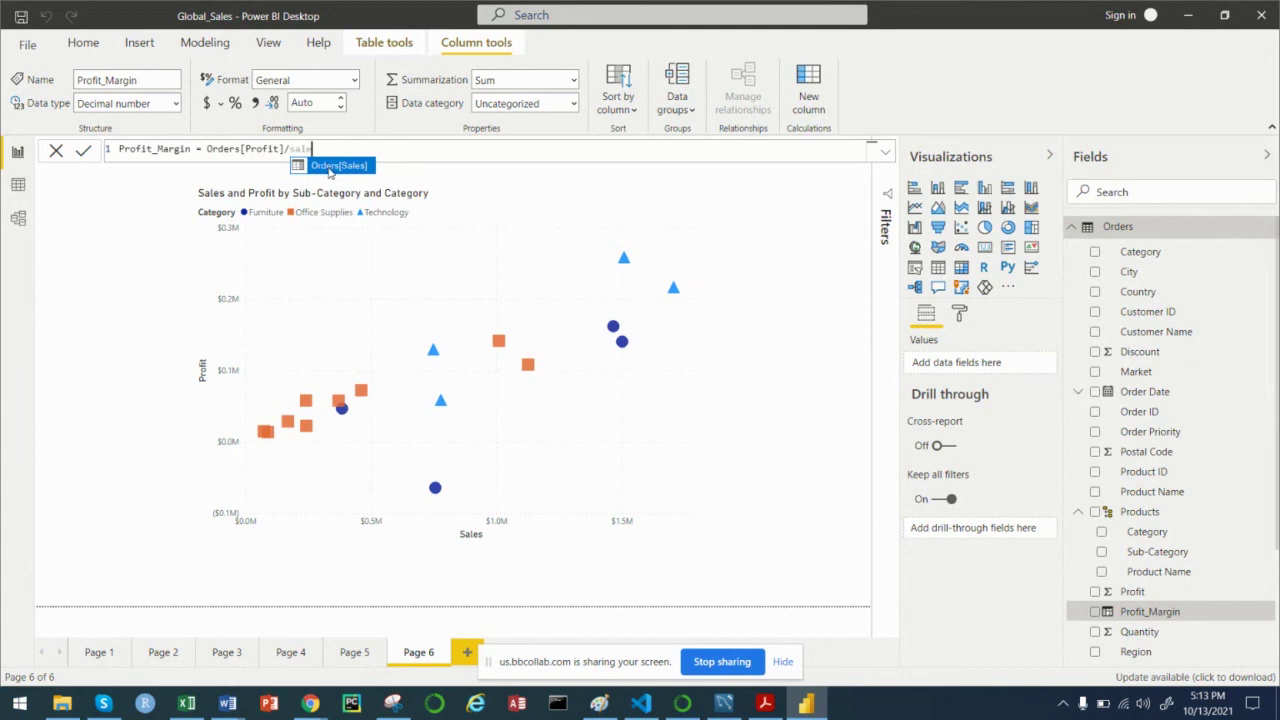
{"action": "left_click", "coordinate": [330, 170]}
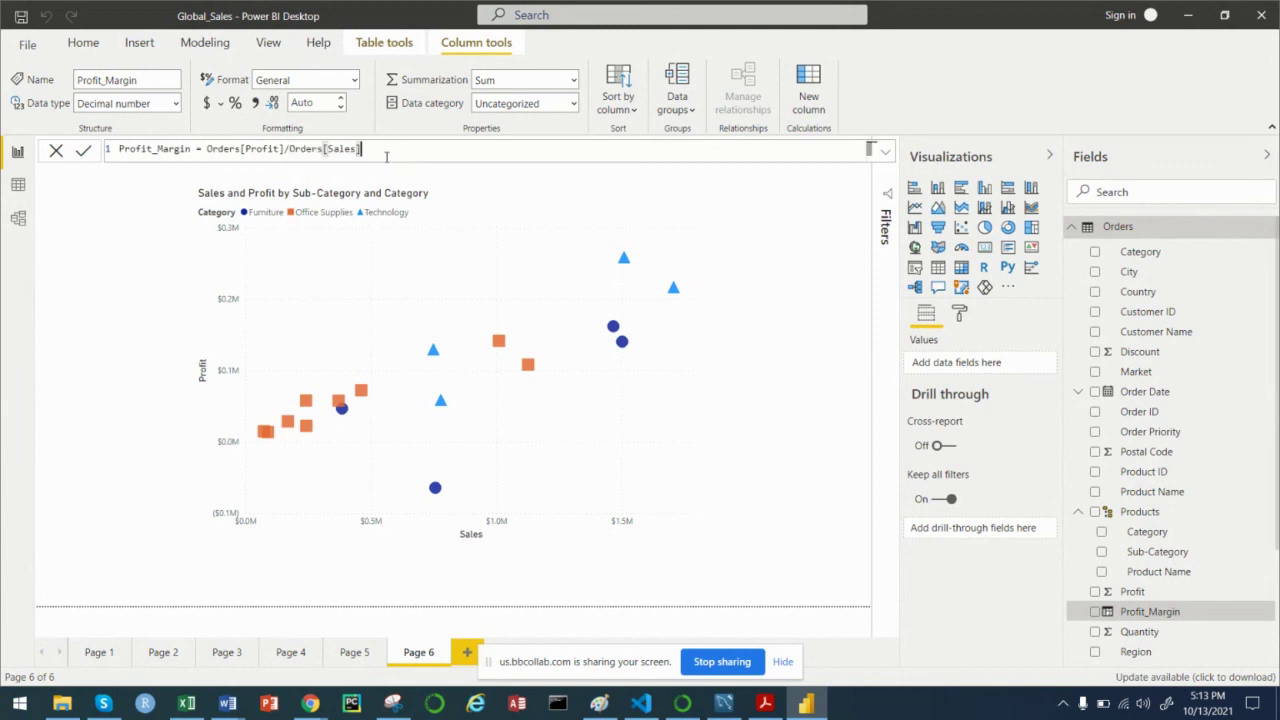
{"action": "type", "text": "*100"}
{"action": "key", "text": "Return"}
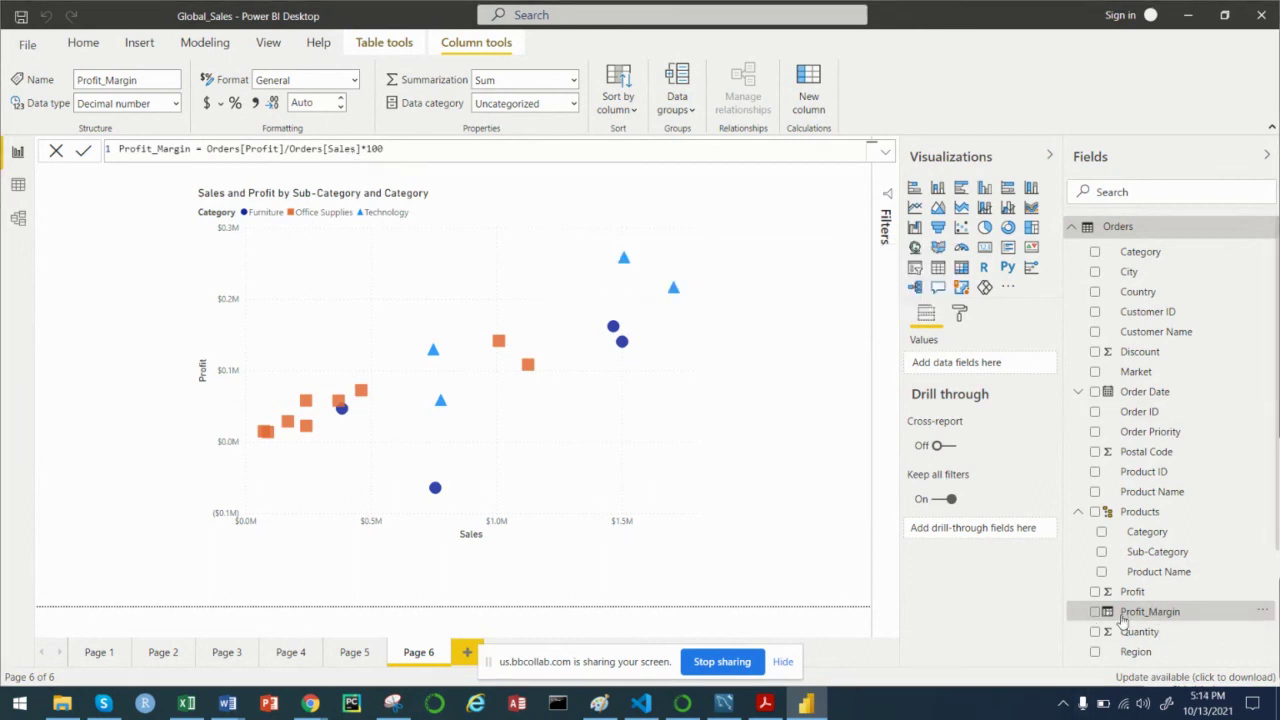
Step: Show the Orders table in the data view and examine the Profit_Margin column among its last columns
{"action": "scroll", "coordinate": [1150, 600], "scroll_direction": "down", "scroll_amount": 3}
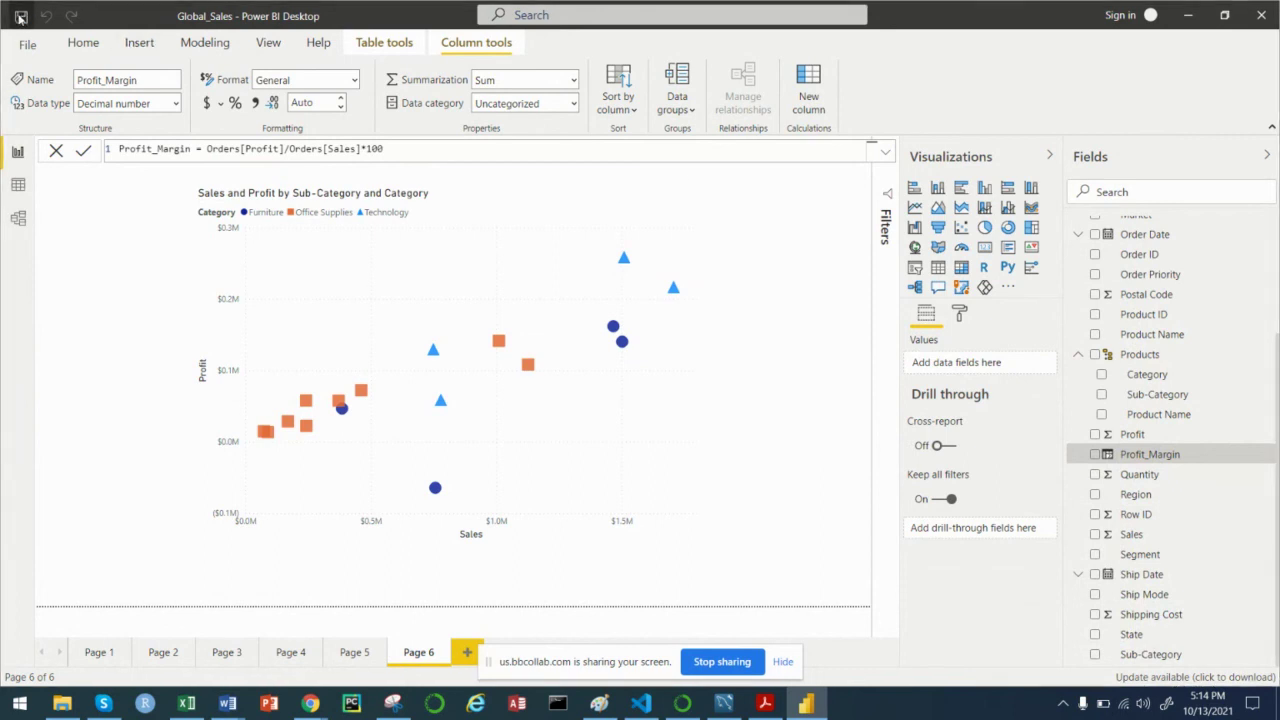
{"action": "left_click", "coordinate": [18, 188]}
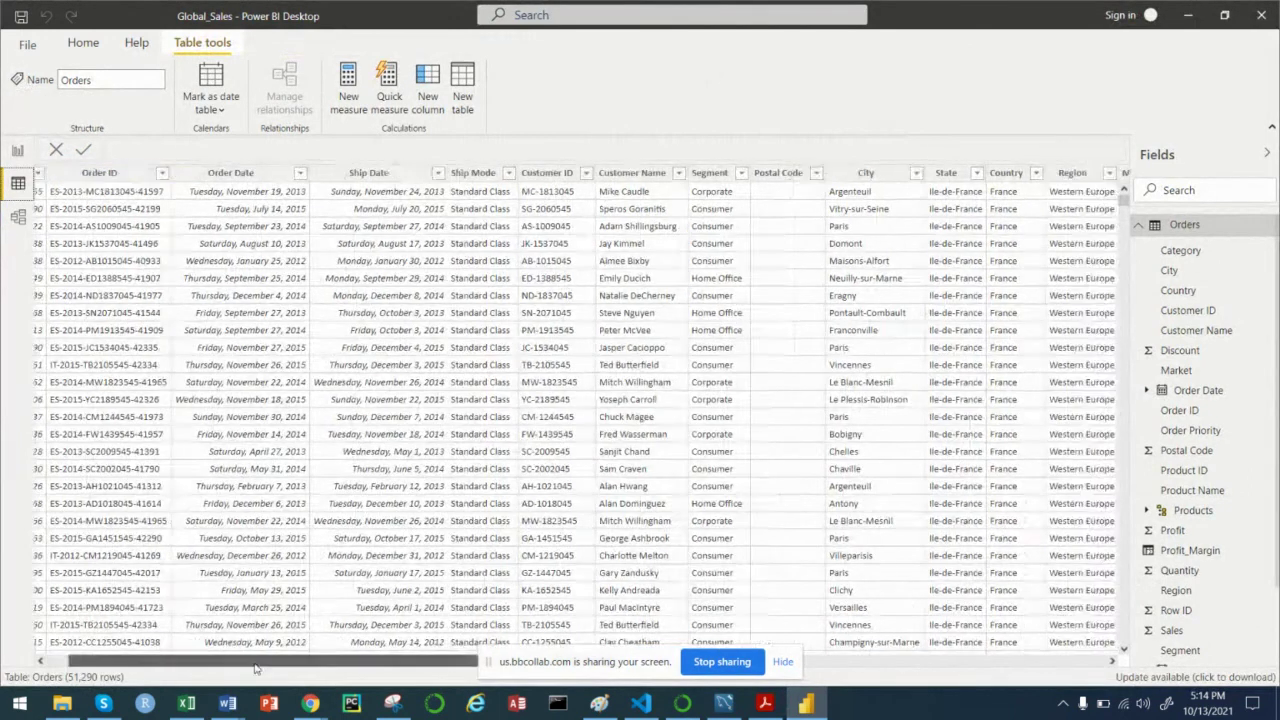
{"action": "left_click_drag", "start_coordinate": [224, 662], "coordinate": [840, 662]}
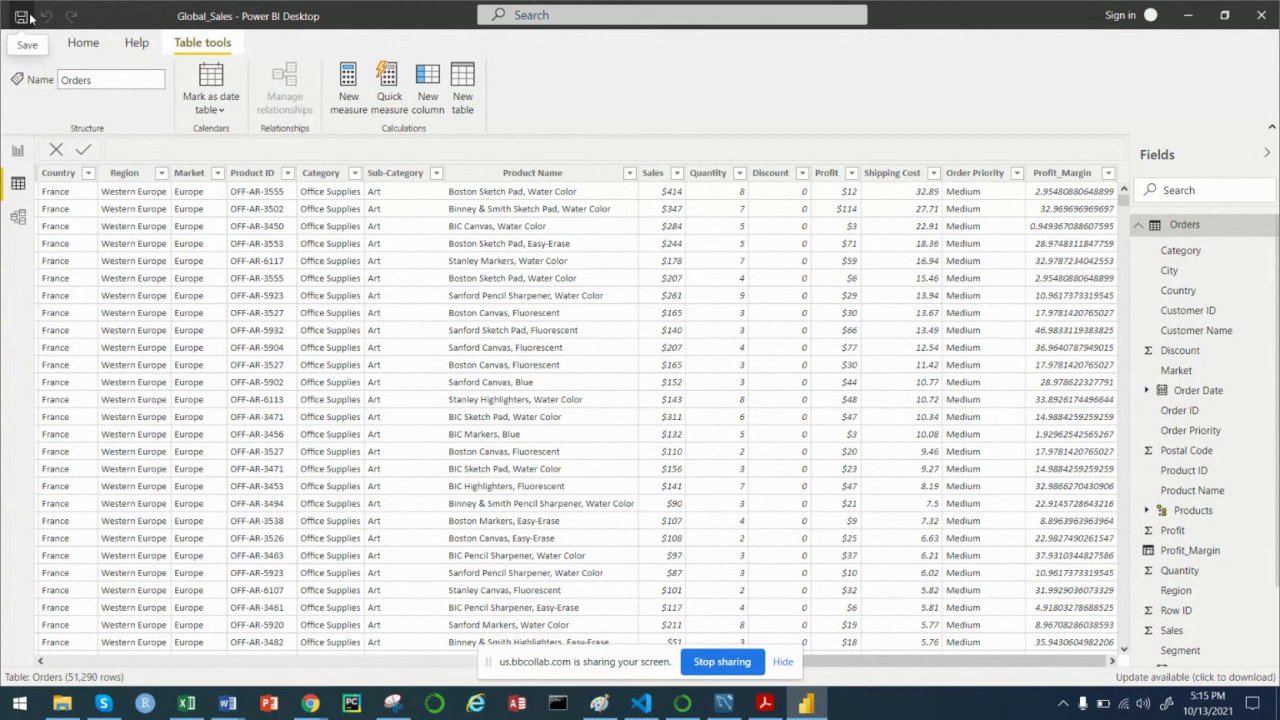
Step: Minimize the report window to switch to the Blackboard Collaborate browser session and open its session menu
{"action": "left_click", "coordinate": [1188, 16]}
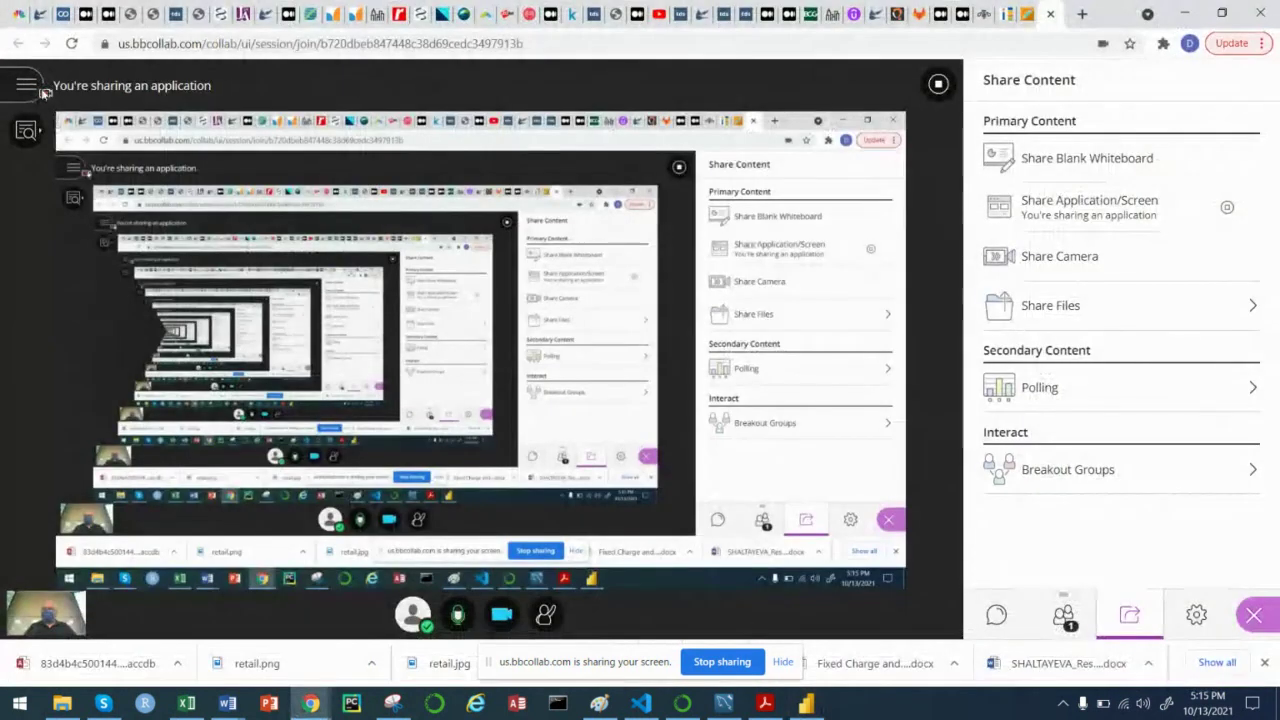
{"action": "left_click", "coordinate": [25, 88]}
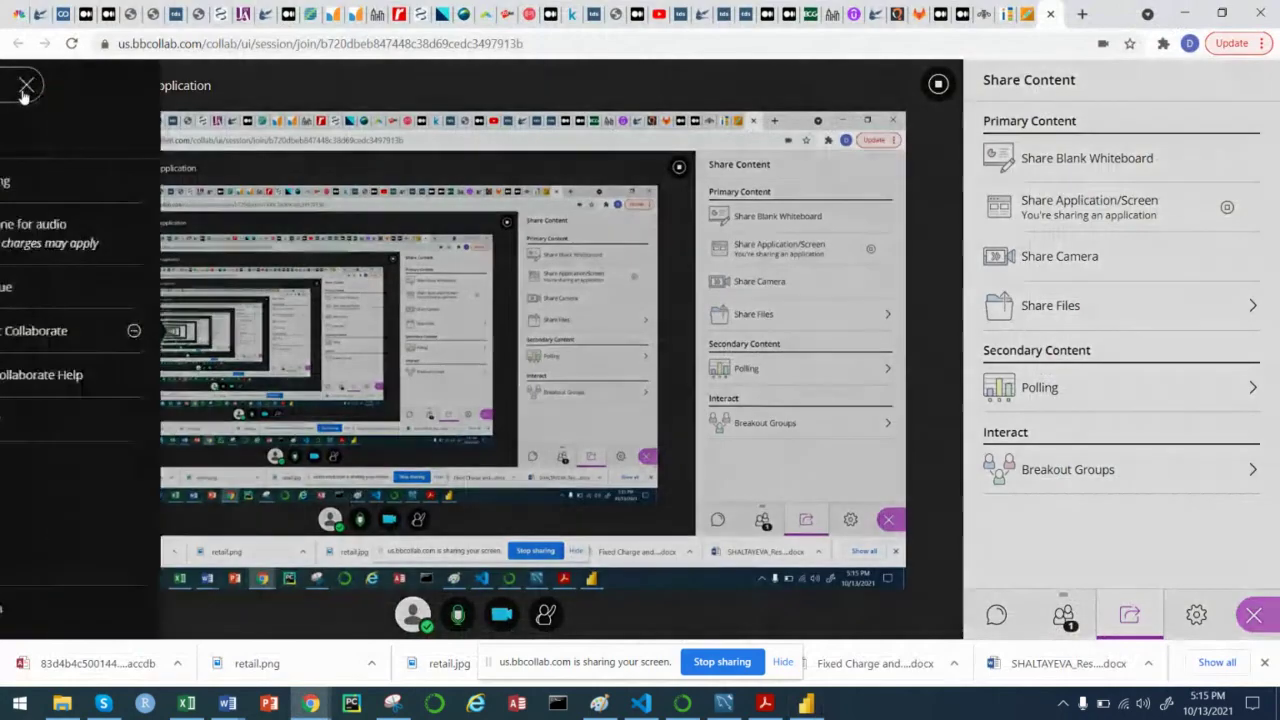